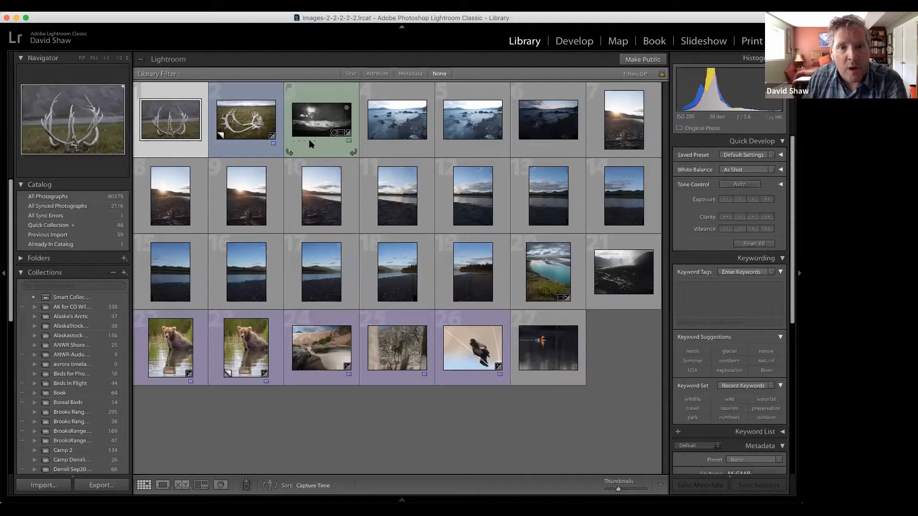
Rate the dark black-and-white landscape photo four stars and find the current collection in the Collections list.
{"action": "left_click", "coordinate": [309, 141]}
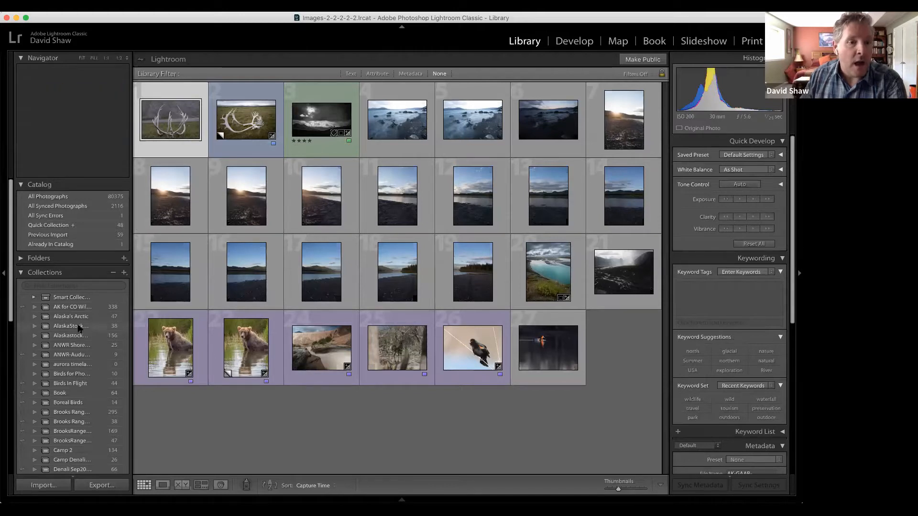
{"action": "scroll", "coordinate": [79, 328], "scroll_direction": "down", "scroll_amount": 5}
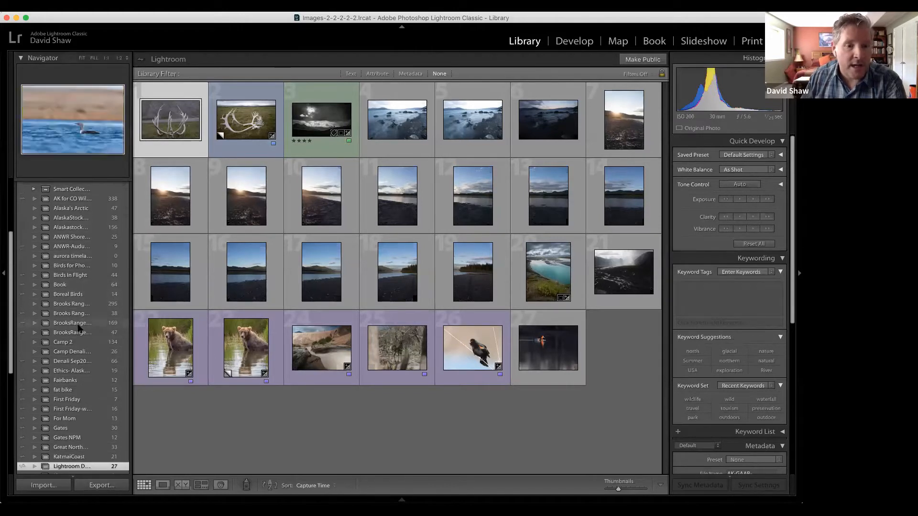
{"action": "scroll", "coordinate": [79, 328], "scroll_direction": "down", "scroll_amount": 3}
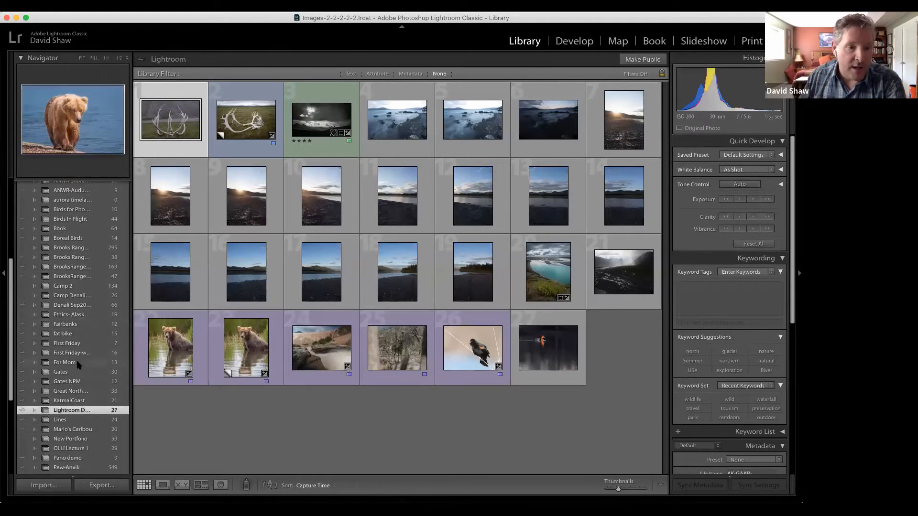
{"action": "scroll", "coordinate": [80, 367], "scroll_direction": "down", "scroll_amount": 5}
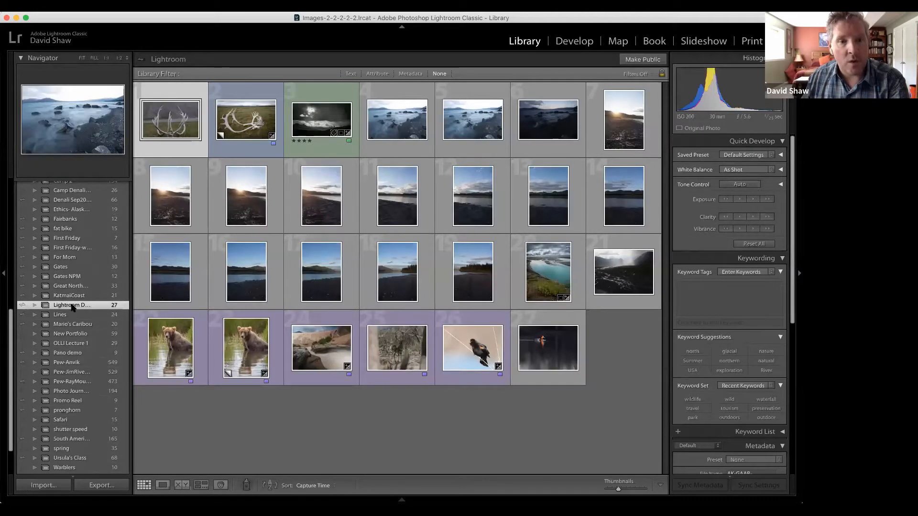
{"action": "scroll", "coordinate": [74, 307], "scroll_direction": "down", "scroll_amount": 1}
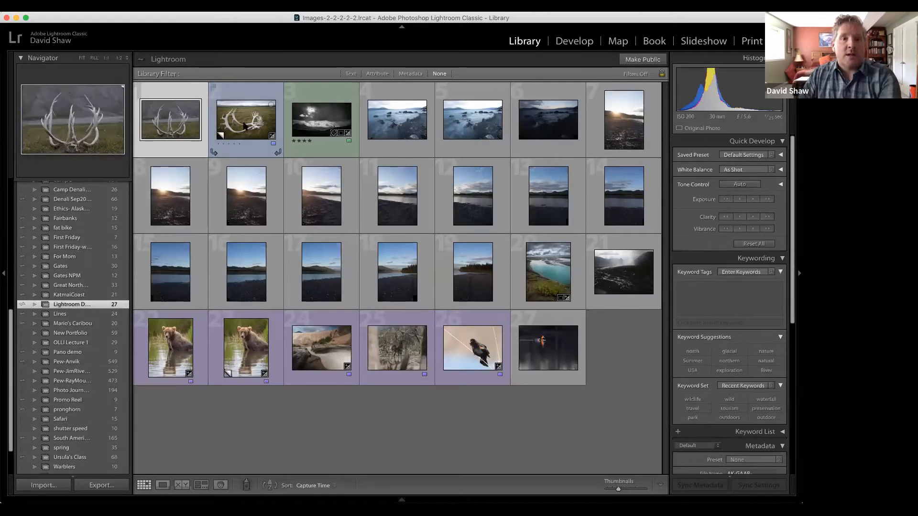
Open the second antler photo in the Develop module at its Basic adjustments and hide the navigation and history column.
{"action": "left_click", "coordinate": [246, 93]}
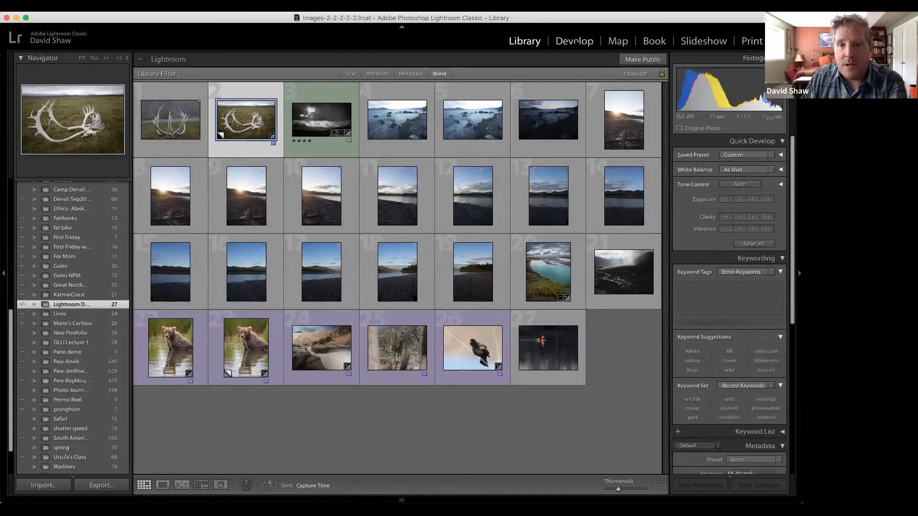
{"action": "left_click", "coordinate": [574, 41]}
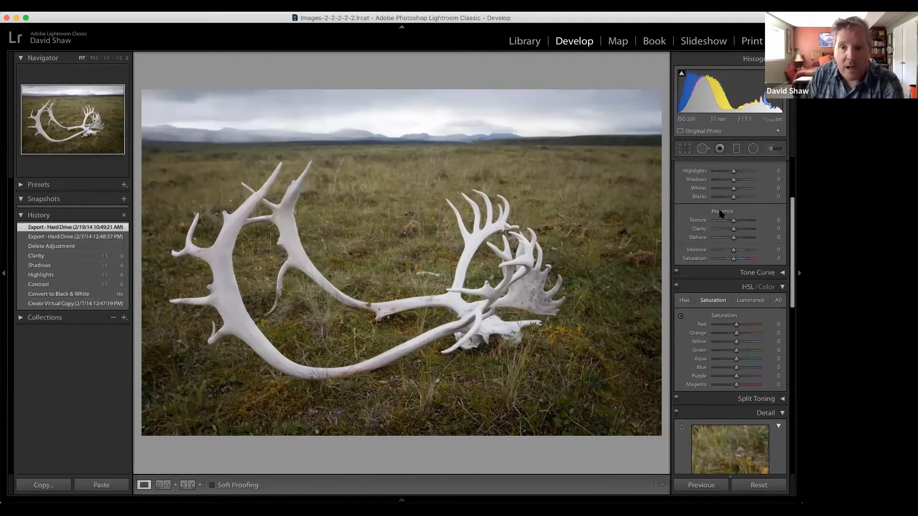
{"action": "scroll", "coordinate": [721, 213], "scroll_direction": "up", "scroll_amount": 3}
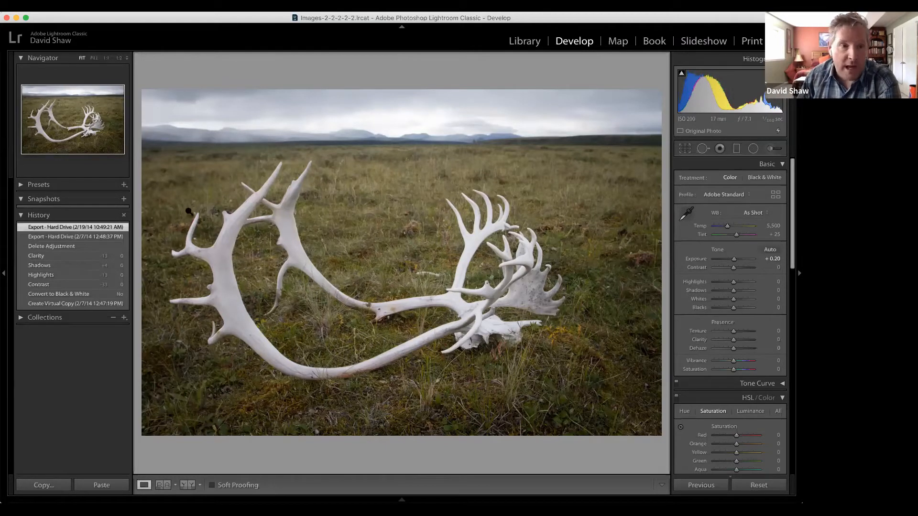
{"action": "left_click", "coordinate": [4, 273]}
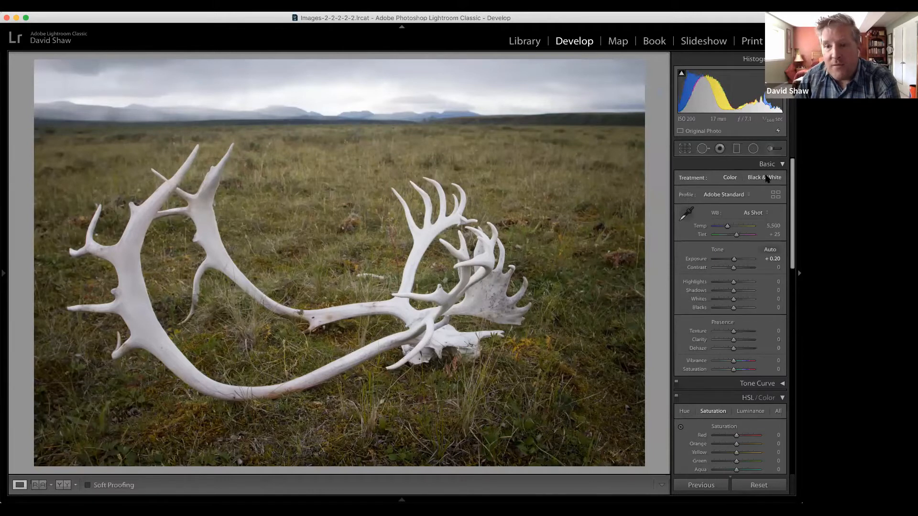
Compare the Black & White treatment with a Color version at −100 saturation, ending on Black & White.
{"action": "left_click", "coordinate": [767, 178]}
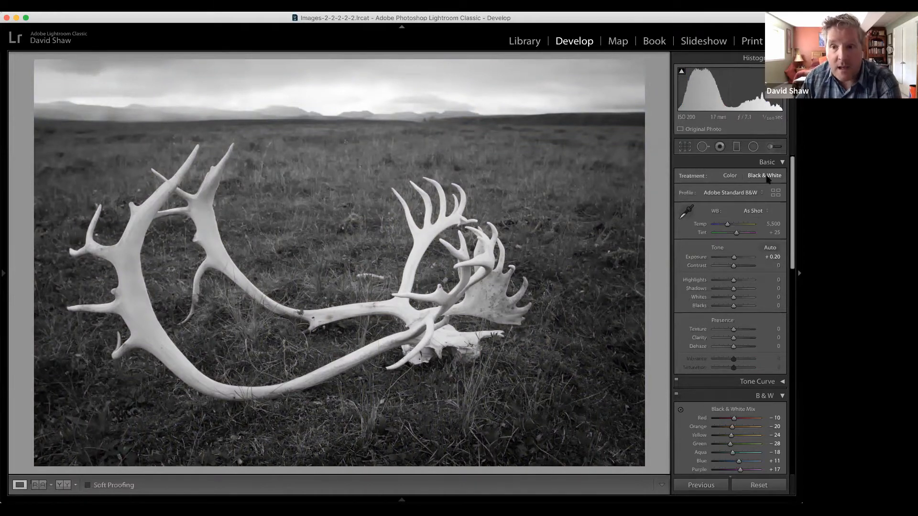
{"action": "left_click", "coordinate": [734, 176]}
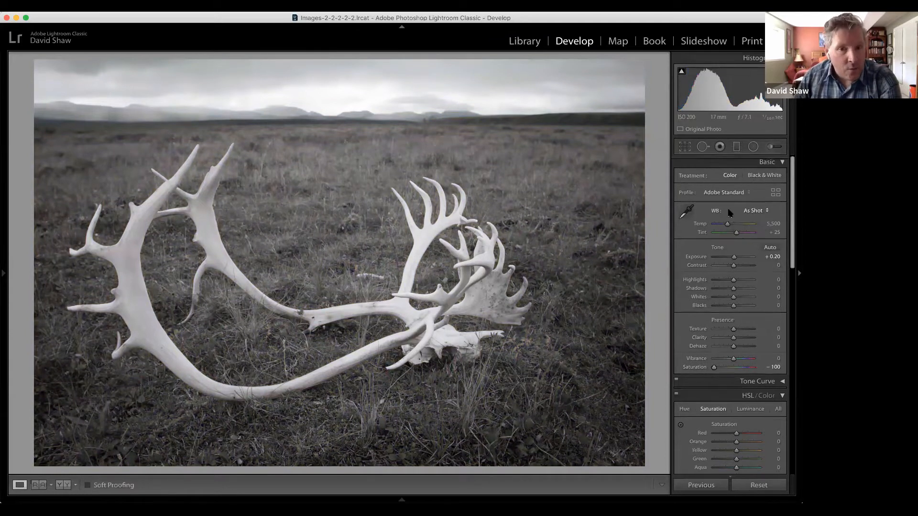
{"action": "left_click", "coordinate": [765, 176]}
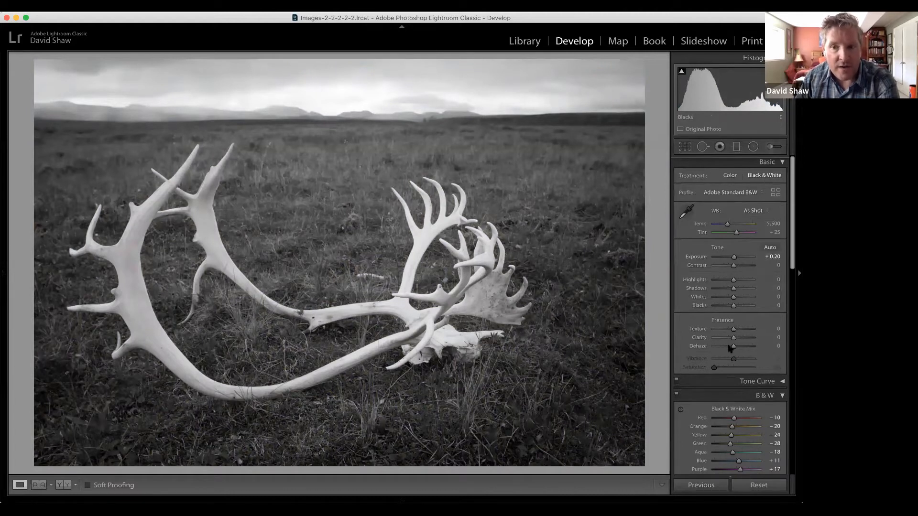
Reset Exposure to 0.00 and compare the desaturated Color version with the Black & White treatment again, keeping Black & White.
{"action": "double_click", "coordinate": [746, 260]}
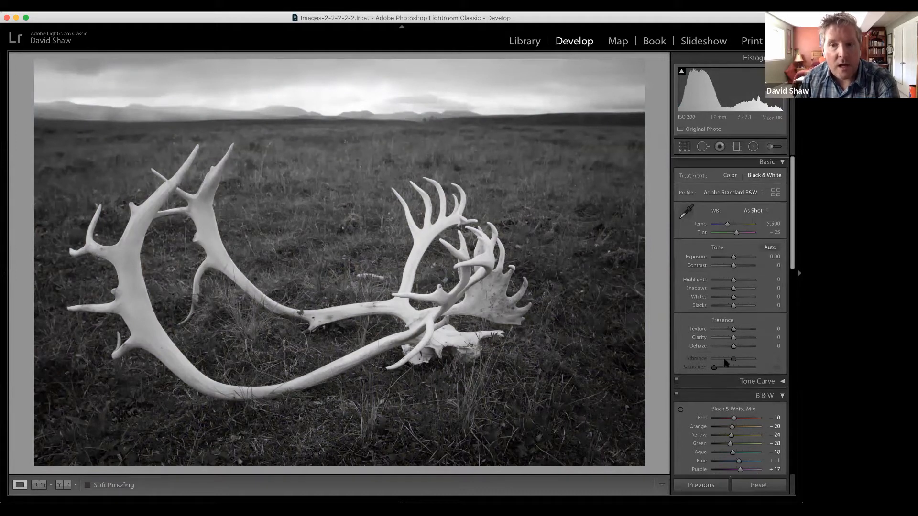
{"action": "left_click", "coordinate": [732, 176]}
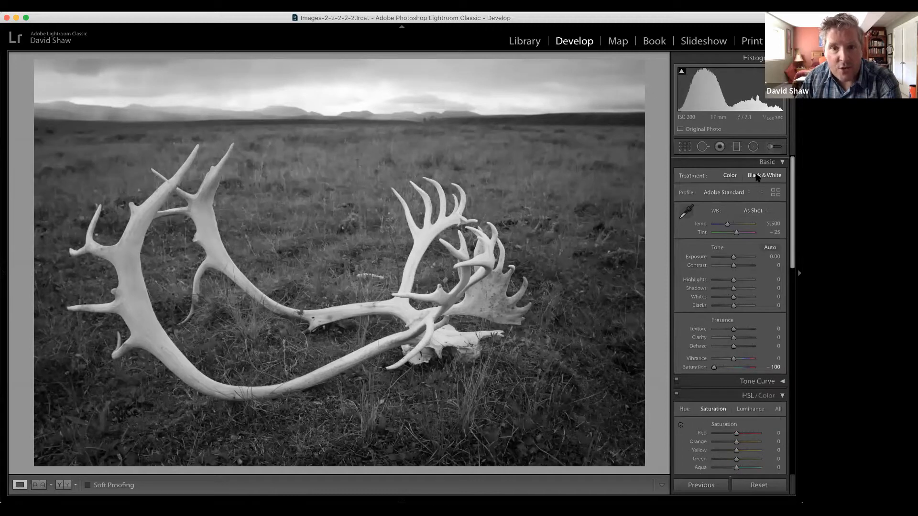
{"action": "left_click", "coordinate": [757, 177]}
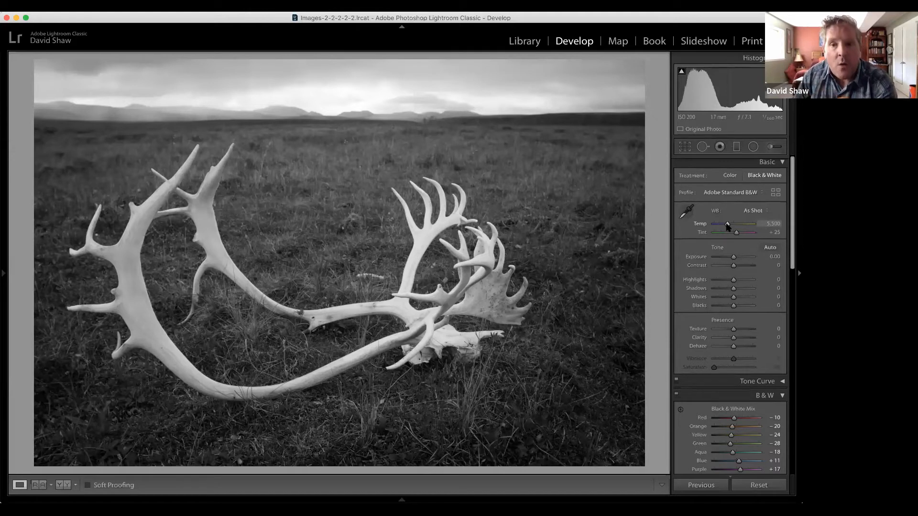
Try a white balance temperature of 2,000, settle on 15,431, and set the tint to −90.
{"action": "left_click_drag", "start_coordinate": [728, 226], "coordinate": [699, 236]}
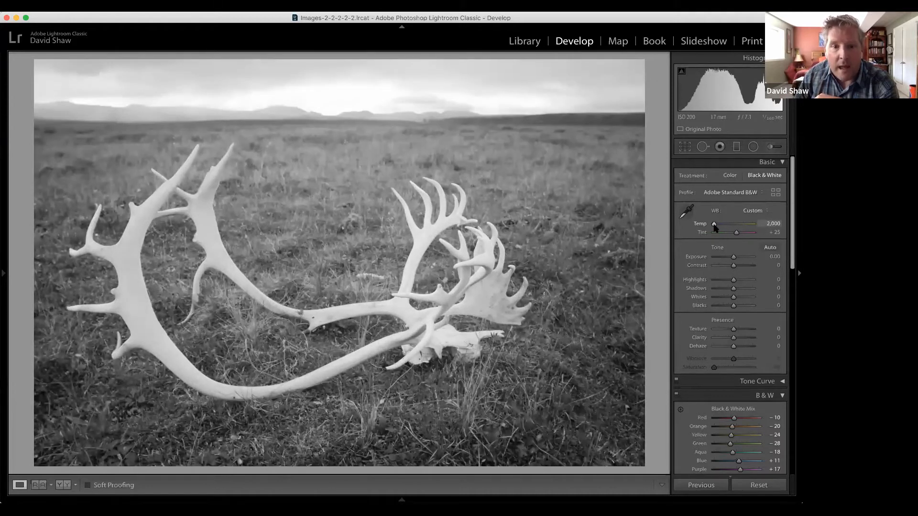
{"action": "left_click_drag", "start_coordinate": [716, 227], "coordinate": [746, 228]}
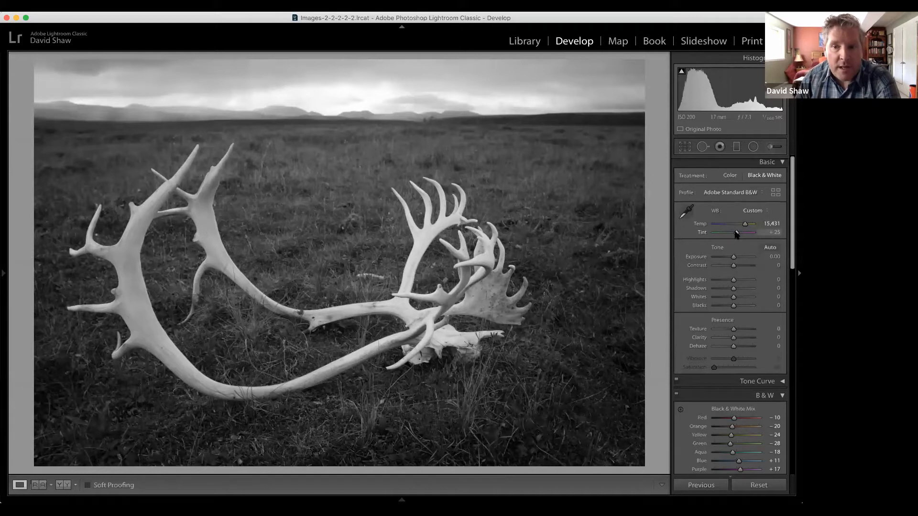
{"action": "mouse_move", "coordinate": [736, 234]}
{"action": "left_mouse_down"}
{"action": "mouse_move", "coordinate": [711, 234]}
{"action": "mouse_move", "coordinate": [767, 233]}
{"action": "mouse_move", "coordinate": [722, 239]}
{"action": "left_mouse_up"}
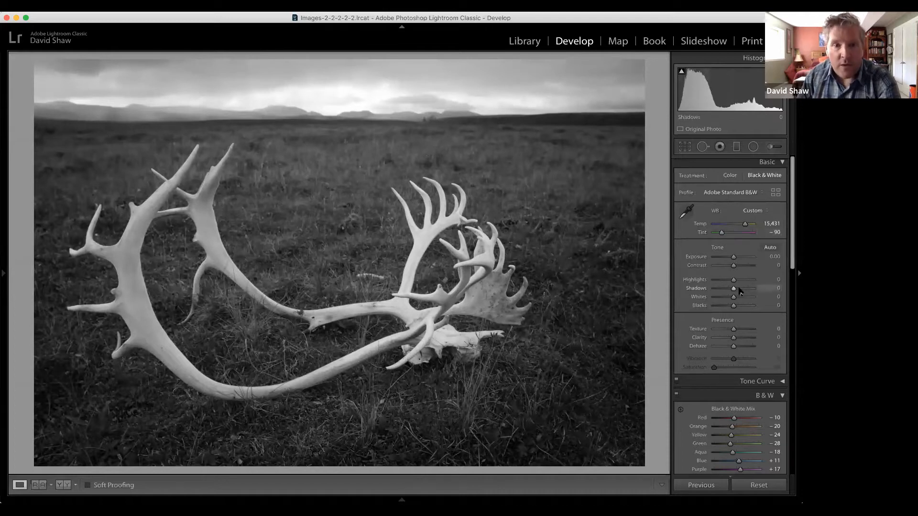
Set Exposure to −0.20, try a different contrast and reset Contrast to 0.
{"action": "scroll", "coordinate": [738, 291], "scroll_direction": "down", "scroll_amount": 2}
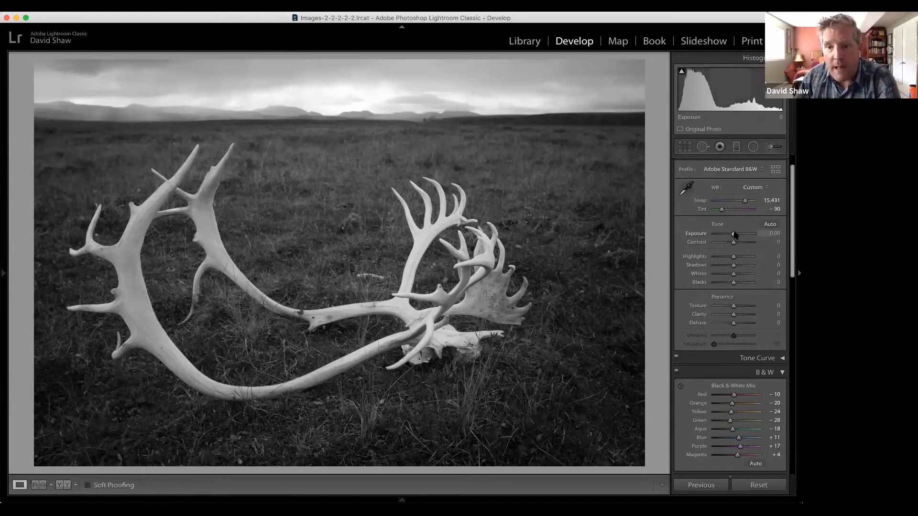
{"action": "left_click_drag", "start_coordinate": [734, 235], "coordinate": [734, 234]}
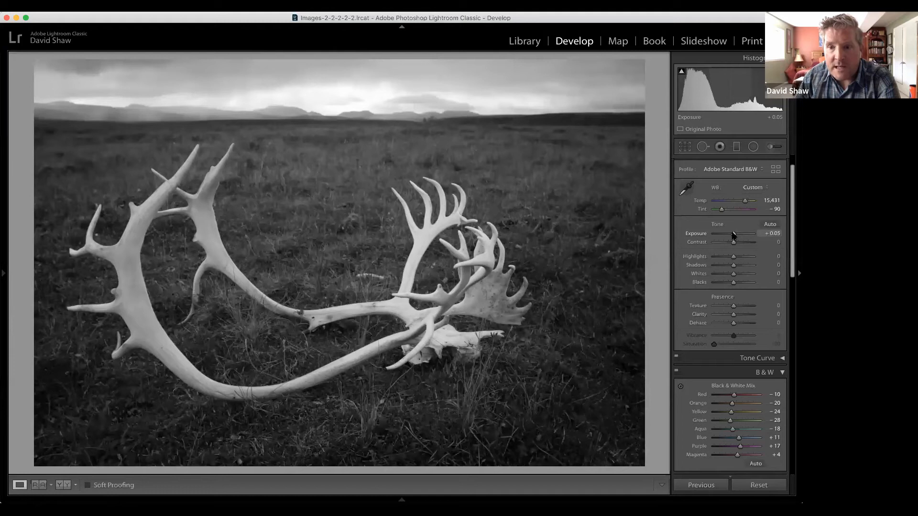
{"action": "left_click_drag", "start_coordinate": [734, 234], "coordinate": [733, 234]}
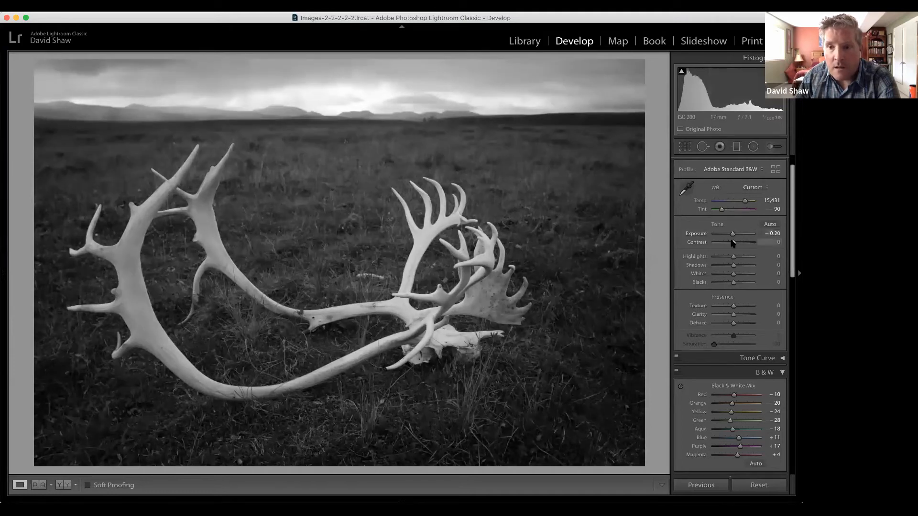
{"action": "left_click_drag", "start_coordinate": [734, 244], "coordinate": [736, 243]}
{"action": "double_click", "coordinate": [737, 243]}
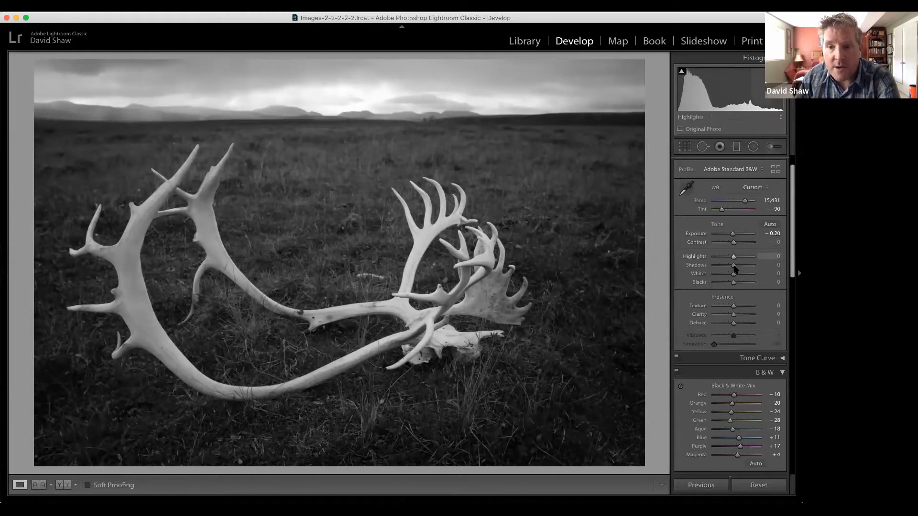
Set Highlights to −24, Shadows to −11, Whites to −10 and Blacks to −3, and check the edit in a side-by-side before and after comparison.
{"action": "left_click_drag", "start_coordinate": [737, 261], "coordinate": [721, 263]}
{"action": "left_click_drag", "start_coordinate": [730, 262], "coordinate": [731, 262]}
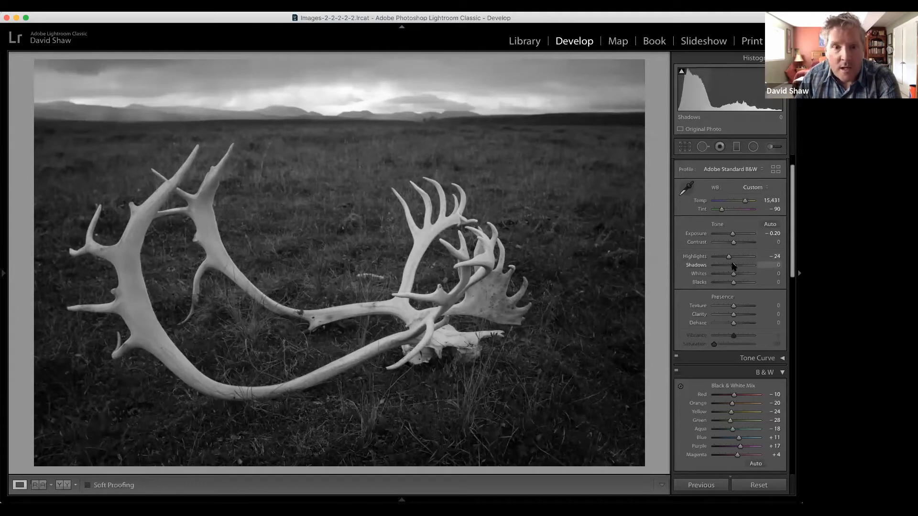
{"action": "mouse_move", "coordinate": [734, 266]}
{"action": "left_mouse_down"}
{"action": "mouse_move", "coordinate": [752, 266]}
{"action": "mouse_move", "coordinate": [731, 269]}
{"action": "left_mouse_up"}
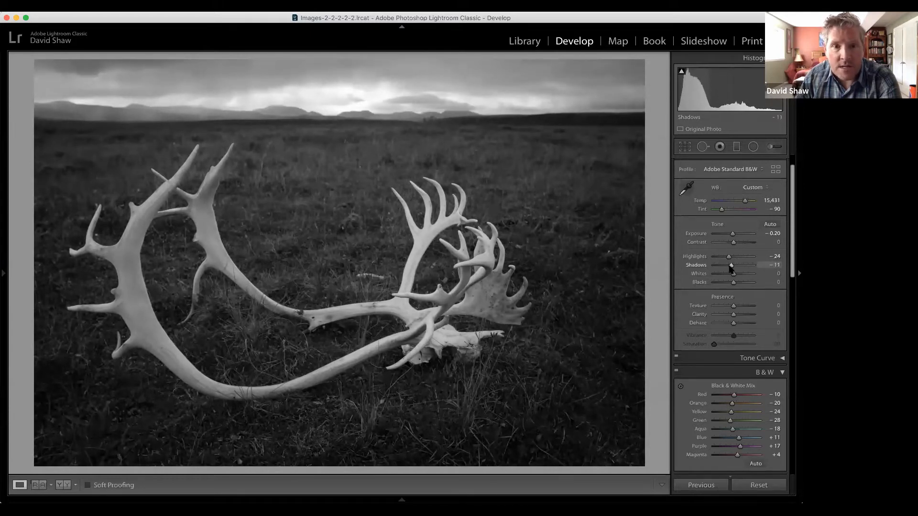
{"action": "left_click_drag", "start_coordinate": [735, 277], "coordinate": [733, 276]}
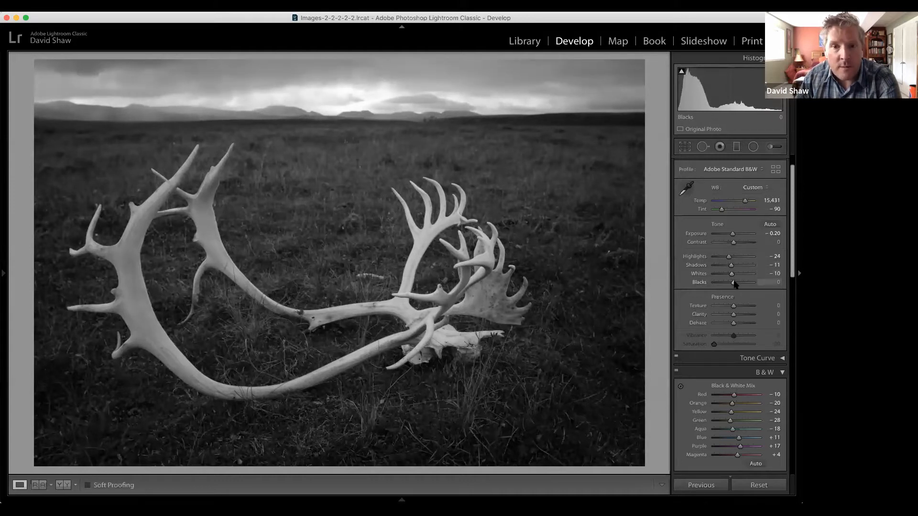
{"action": "left_click_drag", "start_coordinate": [737, 284], "coordinate": [735, 285]}
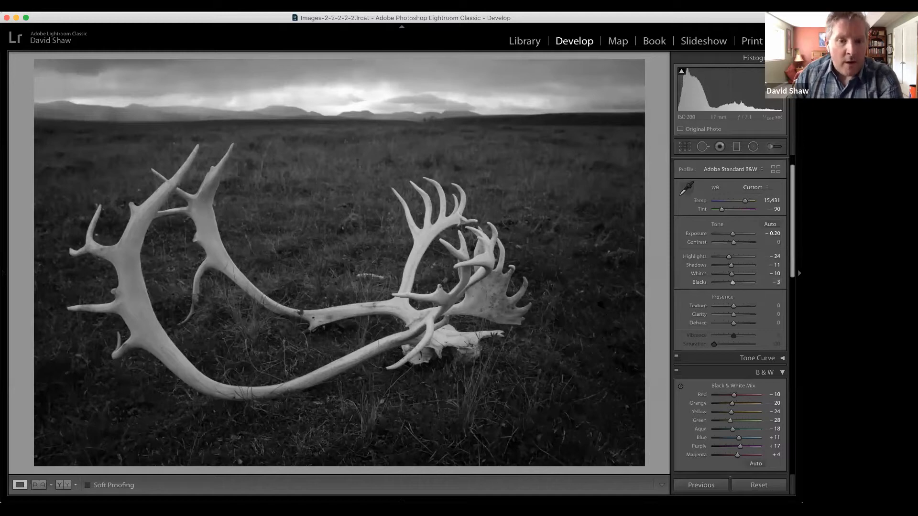
{"action": "left_click", "coordinate": [63, 485]}
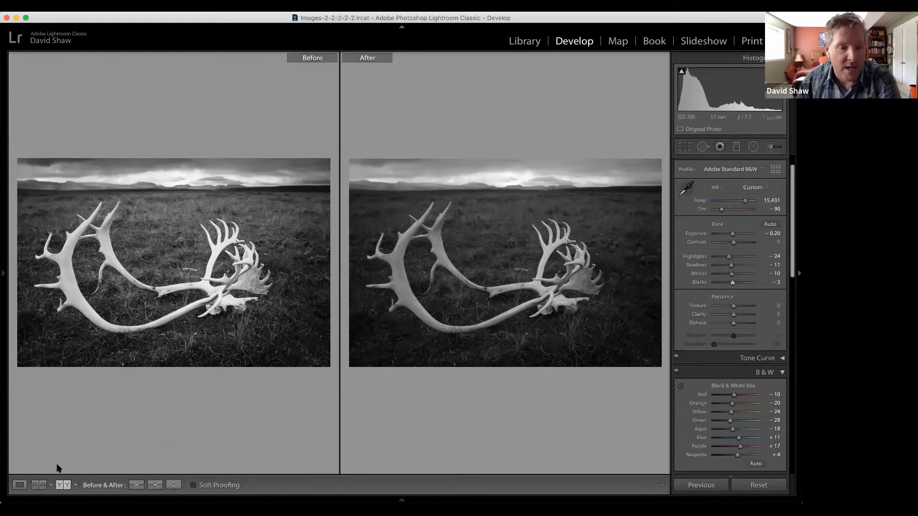
{"action": "left_click", "coordinate": [19, 486]}
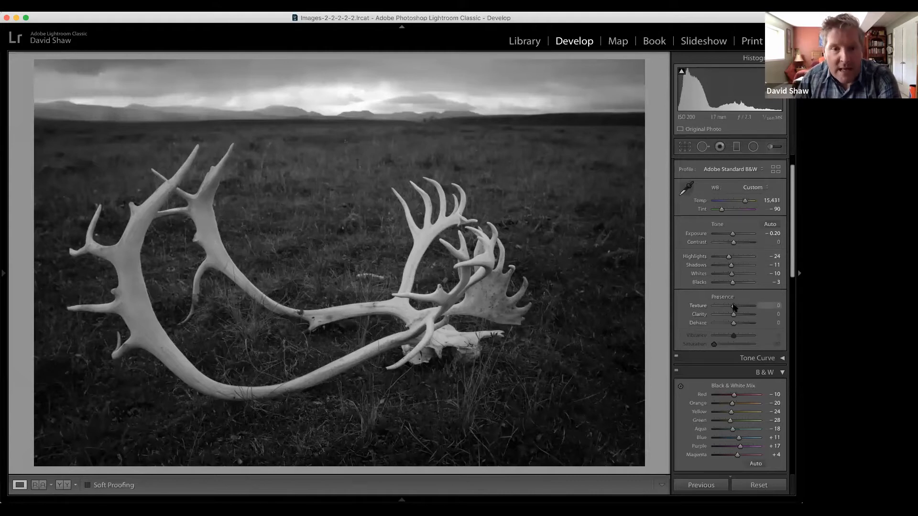
Set Texture to +67, Clarity to +26 and Dehaze to +15, and collapse the black-and-white mix settings.
{"action": "mouse_move", "coordinate": [739, 308]}
{"action": "left_mouse_down"}
{"action": "mouse_move", "coordinate": [757, 311]}
{"action": "mouse_move", "coordinate": [747, 310]}
{"action": "left_mouse_up"}
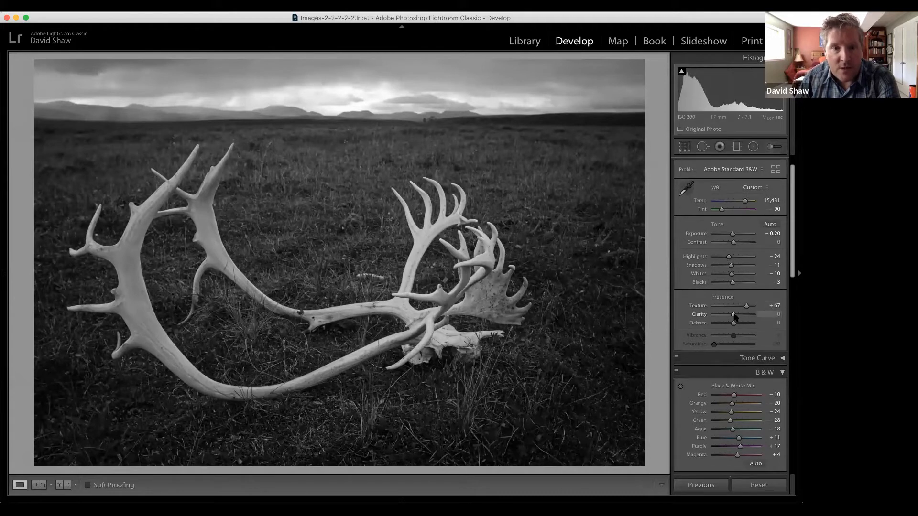
{"action": "left_click_drag", "start_coordinate": [736, 318], "coordinate": [744, 318]}
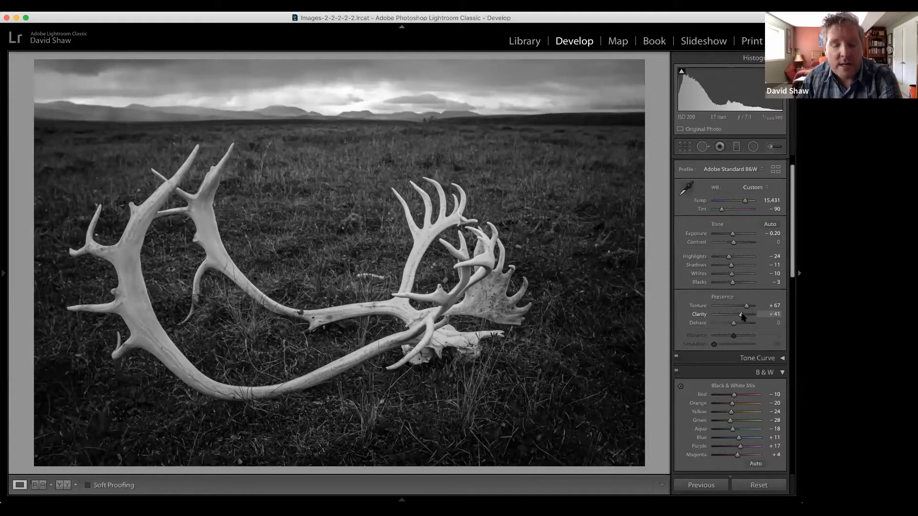
{"action": "left_click_drag", "start_coordinate": [744, 317], "coordinate": [744, 319]}
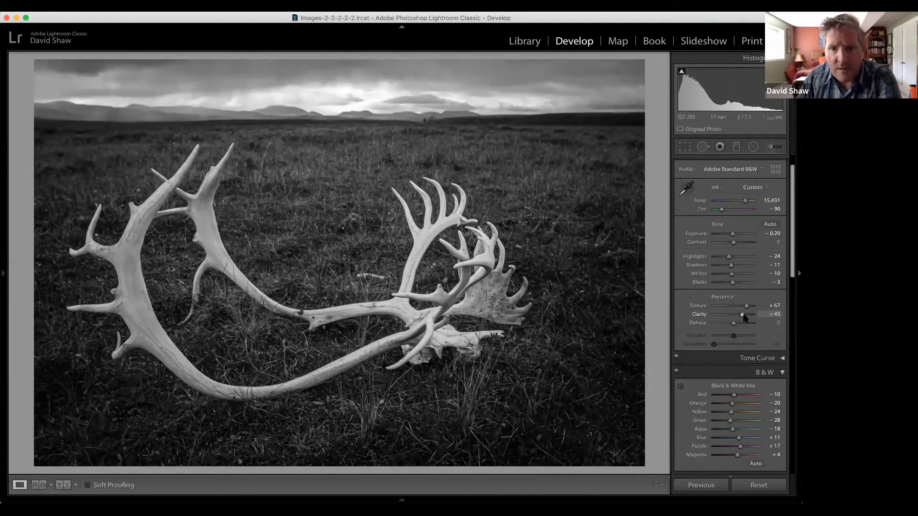
{"action": "left_click_drag", "start_coordinate": [744, 319], "coordinate": [738, 317]}
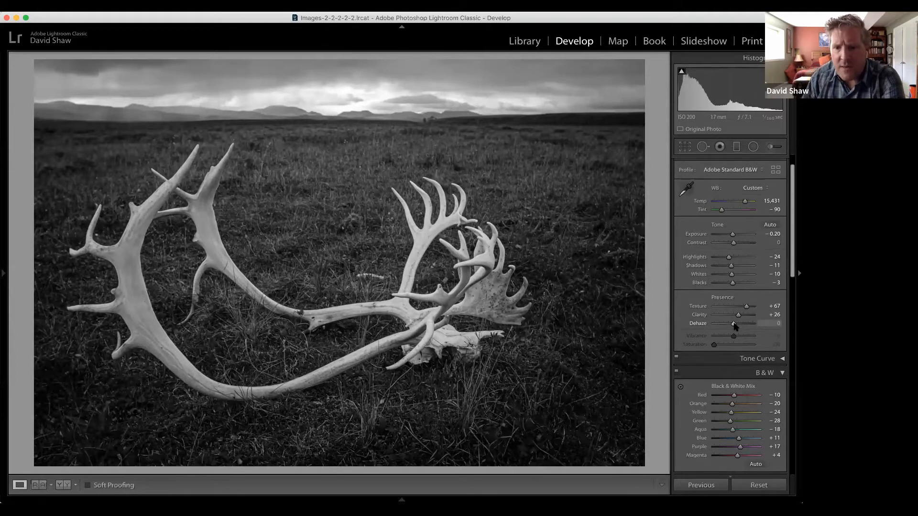
{"action": "left_click_drag", "start_coordinate": [739, 325], "coordinate": [741, 324]}
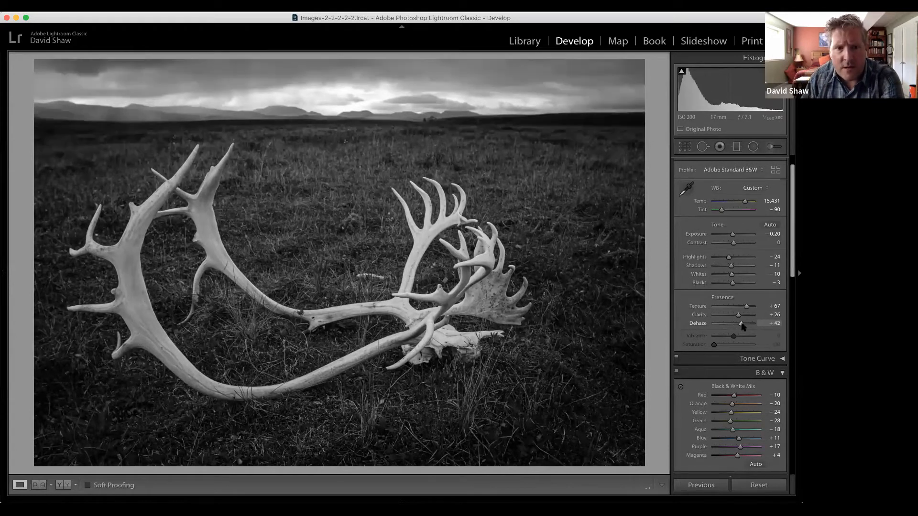
{"action": "left_click_drag", "start_coordinate": [740, 325], "coordinate": [737, 326]}
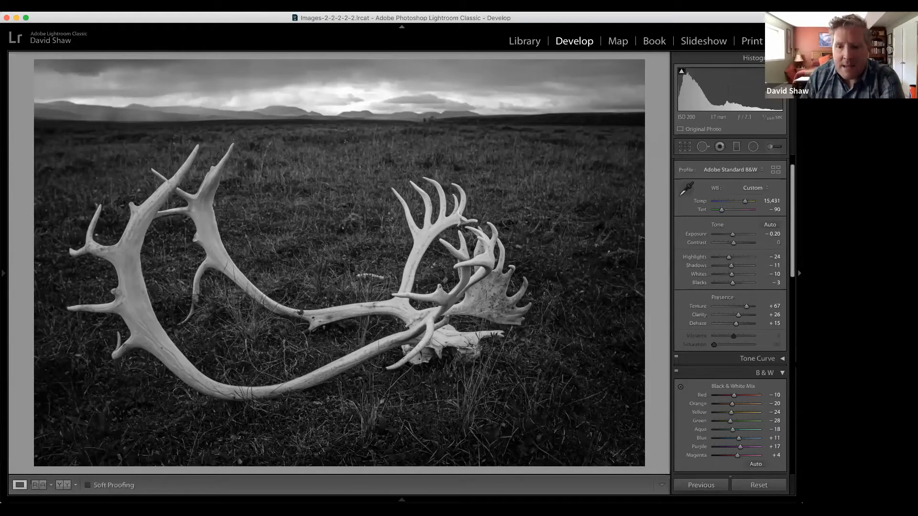
{"action": "left_click", "coordinate": [783, 373]}
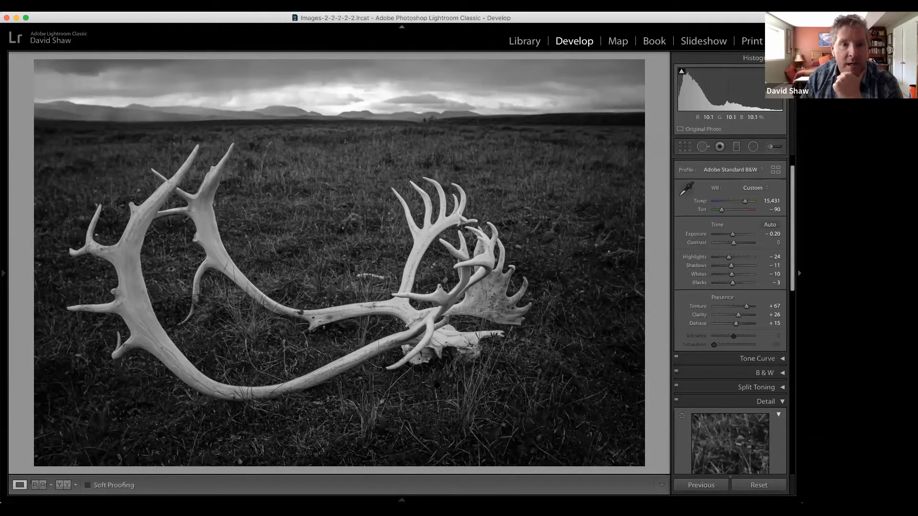
Crop the photo with the aspect ratio unlocked, trimming a narrow strip off the right and bottom edges.
{"action": "left_click", "coordinate": [684, 147]}
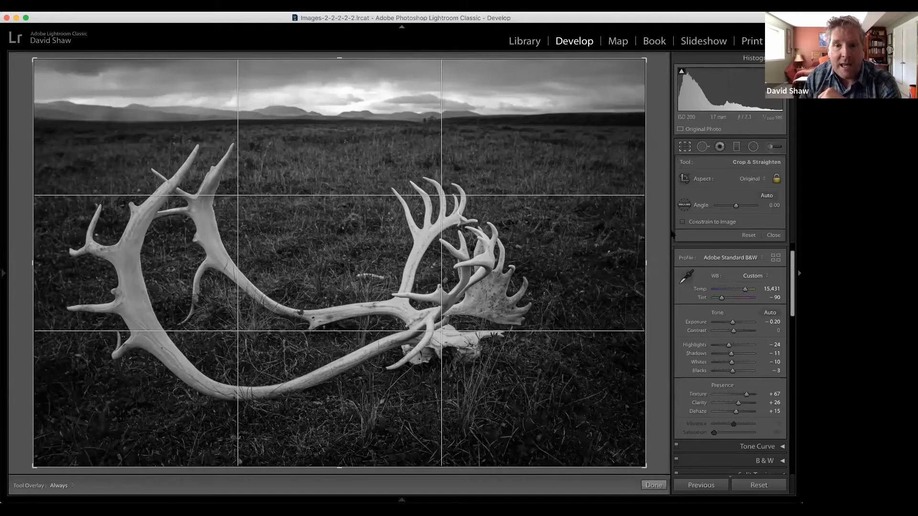
{"action": "mouse_move", "coordinate": [647, 265]}
{"action": "left_mouse_down"}
{"action": "mouse_move", "coordinate": [597, 270]}
{"action": "mouse_move", "coordinate": [660, 268]}
{"action": "left_mouse_up"}
{"action": "left_click", "coordinate": [778, 180]}
{"action": "left_click_drag", "start_coordinate": [646, 263], "coordinate": [629, 265]}
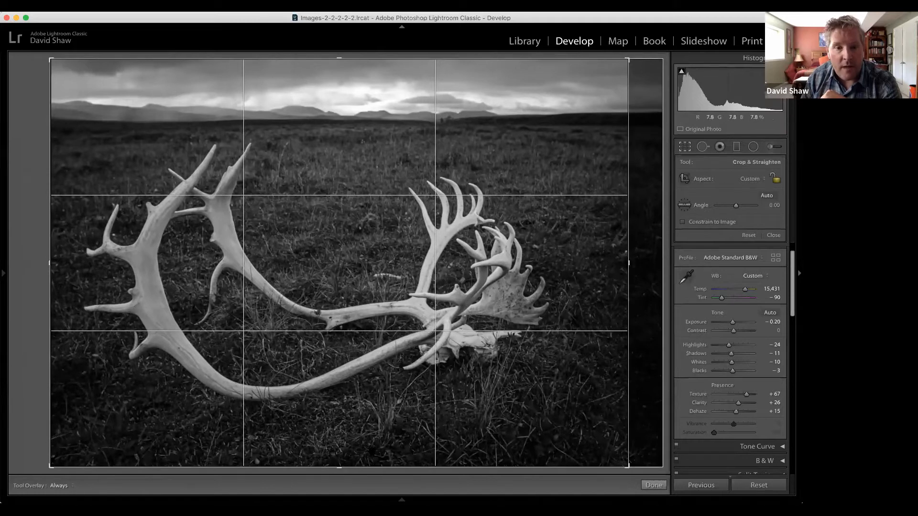
{"action": "left_click_drag", "start_coordinate": [339, 468], "coordinate": [339, 459]}
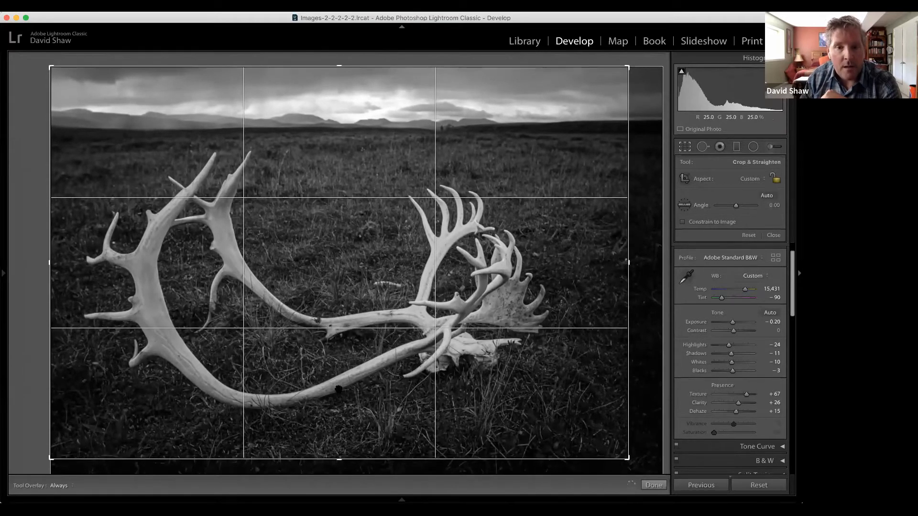
{"action": "key", "text": "Return"}
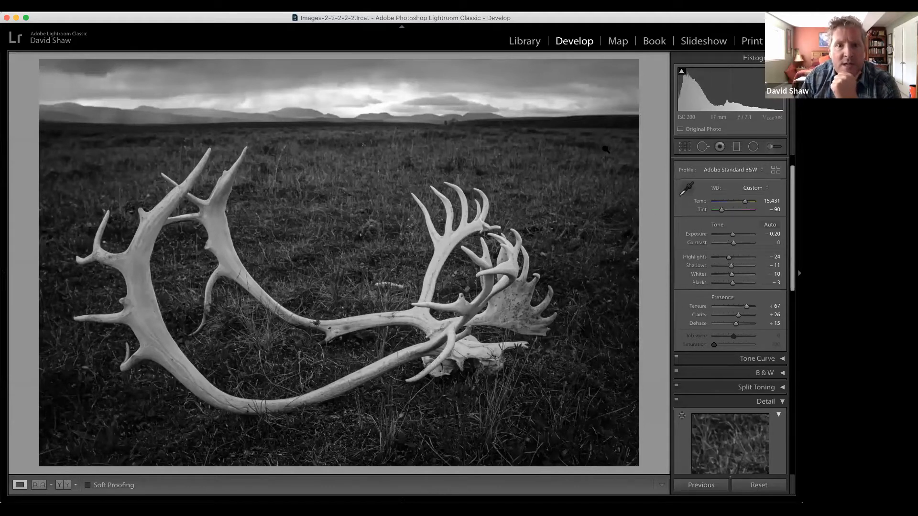
Add a narrow graduated filter along the horizon to darken the sky, with its Exposure at −0.56.
{"action": "left_click", "coordinate": [736, 147]}
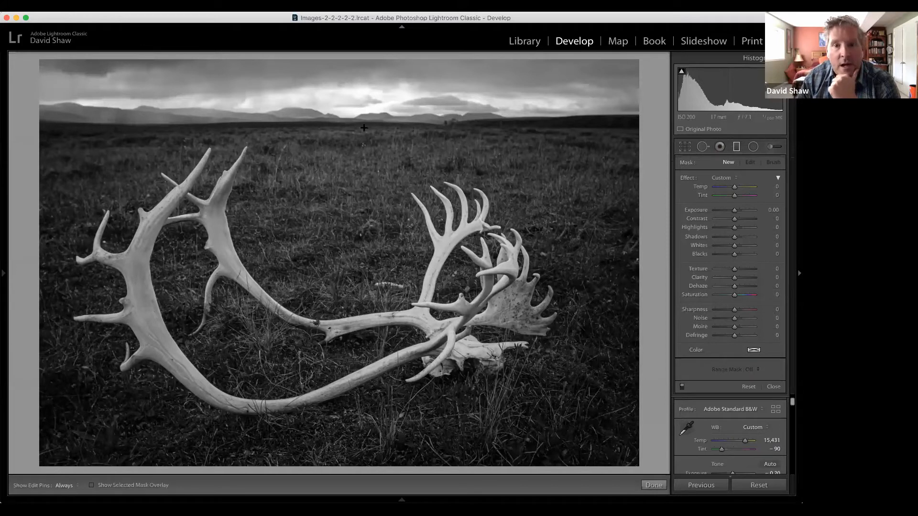
{"action": "left_click_drag", "start_coordinate": [340, 122], "coordinate": [340, 124]}
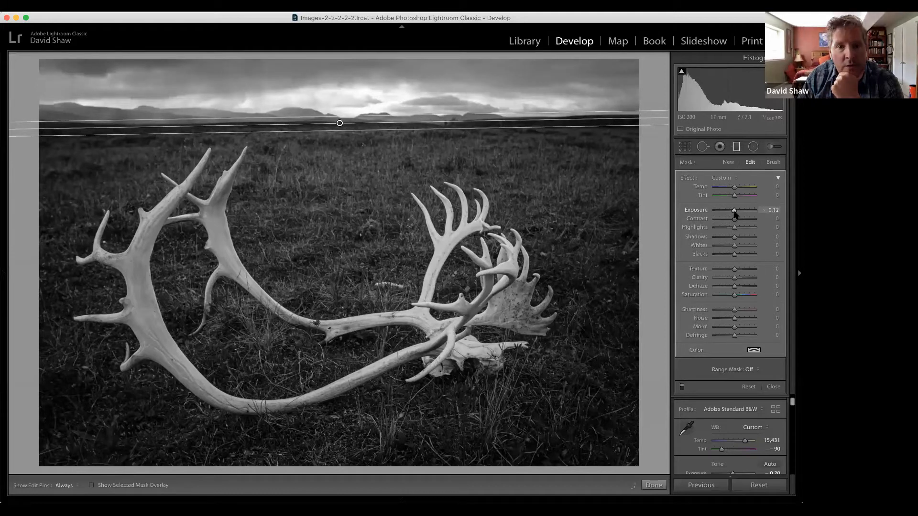
{"action": "left_click_drag", "start_coordinate": [736, 214], "coordinate": [735, 215]}
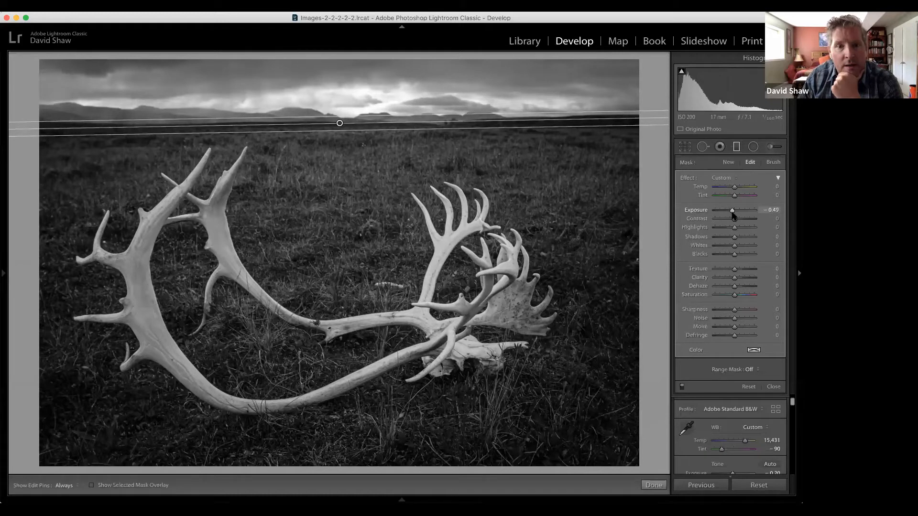
{"action": "left_click_drag", "start_coordinate": [734, 216], "coordinate": [734, 217]}
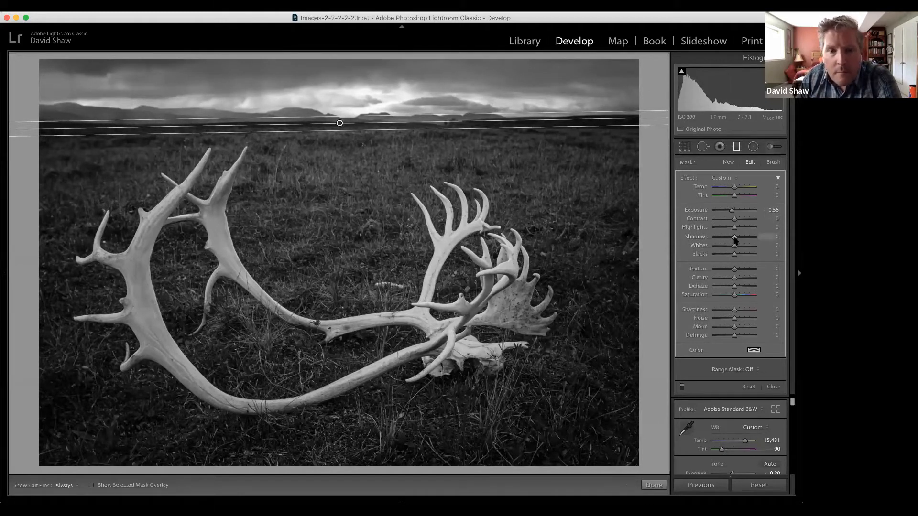
Set the sky filter's Shadows to −31, Clarity to 55, Texture to 37 and Dehaze to 10, and close the filter.
{"action": "left_click", "coordinate": [729, 239]}
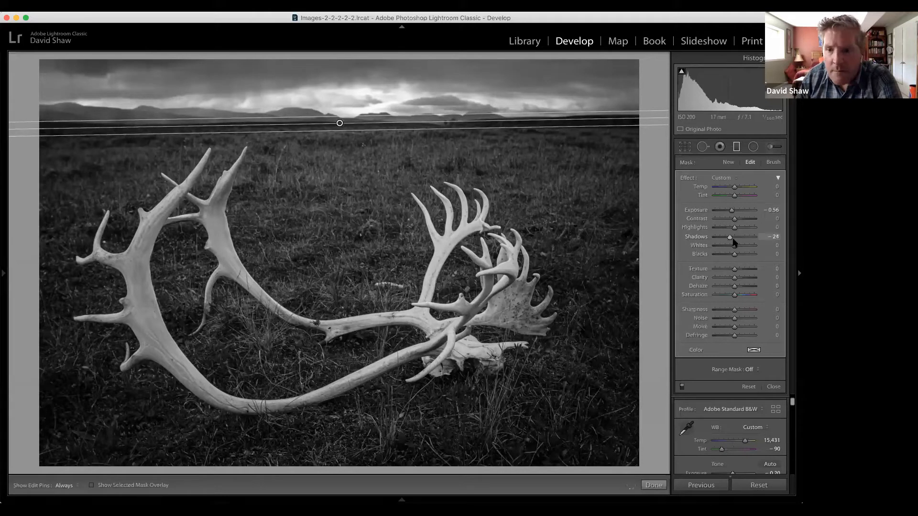
{"action": "left_click_drag", "start_coordinate": [733, 243], "coordinate": [734, 275]}
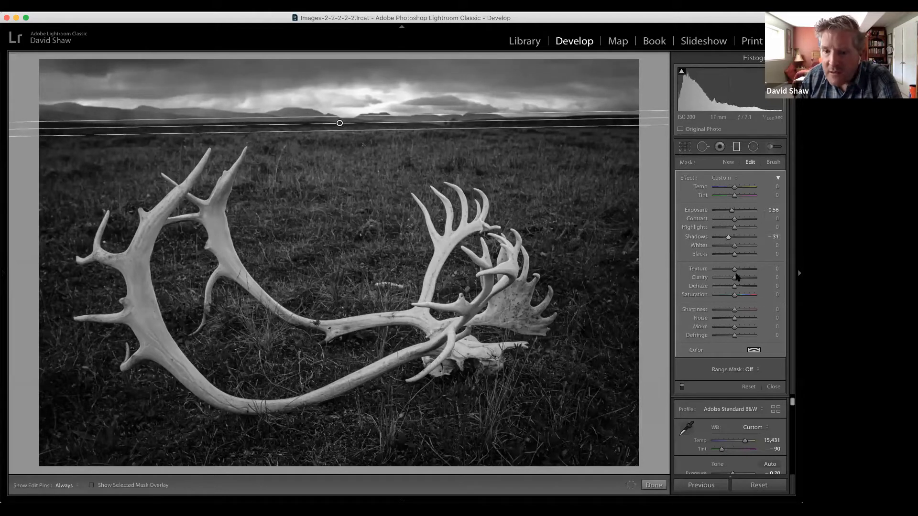
{"action": "left_click", "coordinate": [752, 277]}
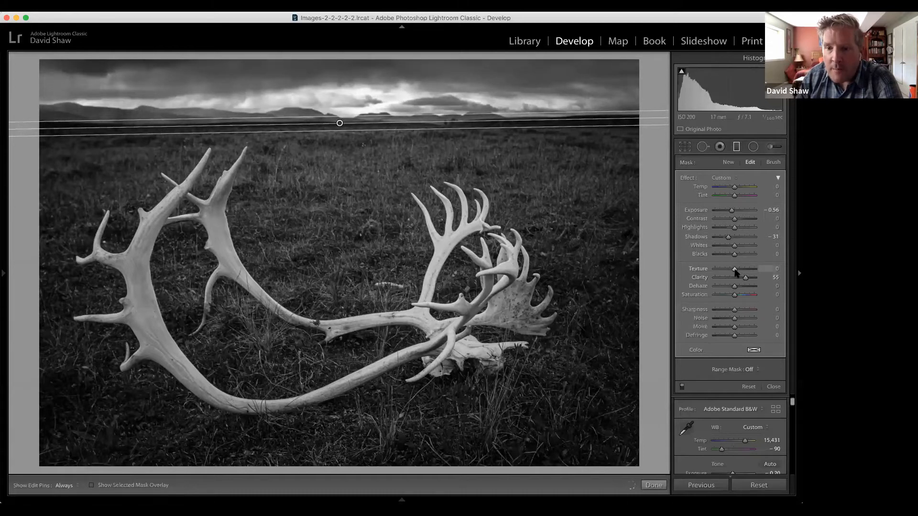
{"action": "mouse_move", "coordinate": [744, 271]}
{"action": "left_mouse_down"}
{"action": "mouse_move", "coordinate": [758, 269]}
{"action": "mouse_move", "coordinate": [725, 271]}
{"action": "mouse_move", "coordinate": [746, 271]}
{"action": "mouse_move", "coordinate": [741, 287]}
{"action": "left_mouse_up"}
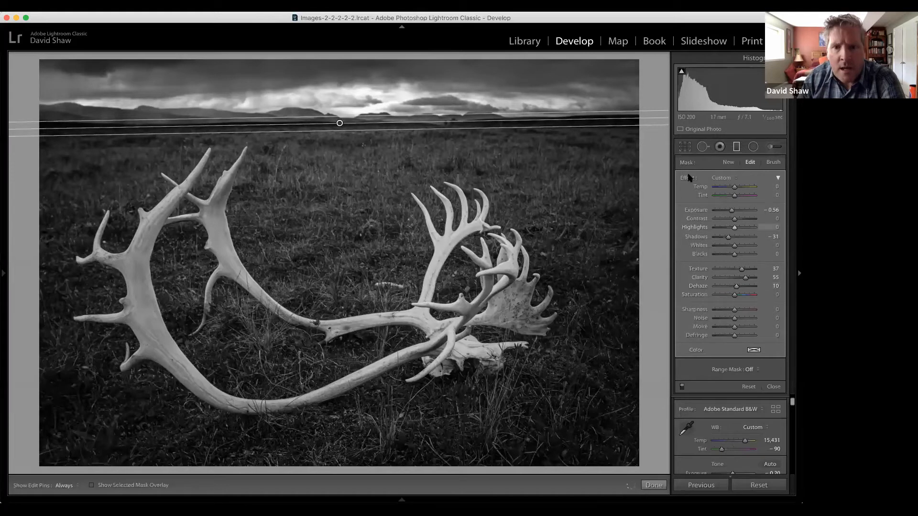
{"action": "left_click", "coordinate": [737, 148]}
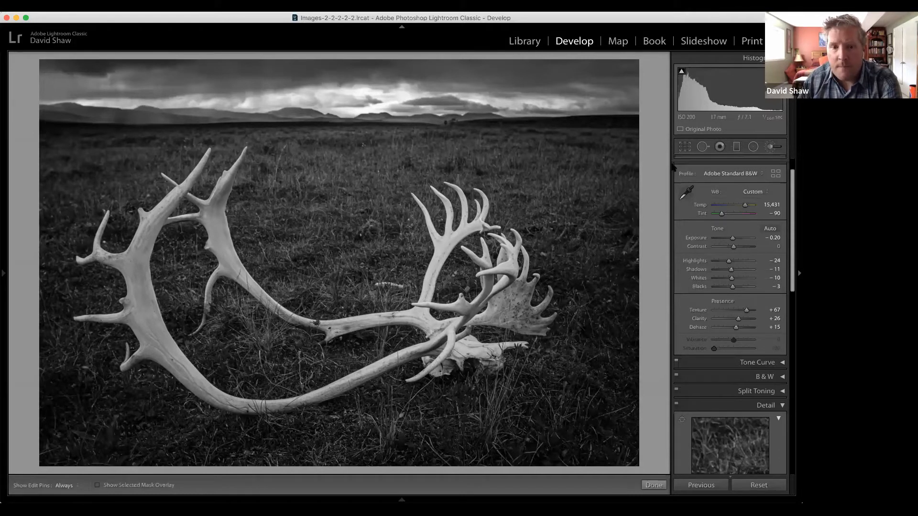
Paint an adjustment brush mask of size 9 over the rear antler's upper beam and set its Exposure to 1.37.
{"action": "left_click", "coordinate": [770, 147]}
{"action": "scroll", "coordinate": [223, 233], "scroll_direction": "down", "scroll_amount": 4}
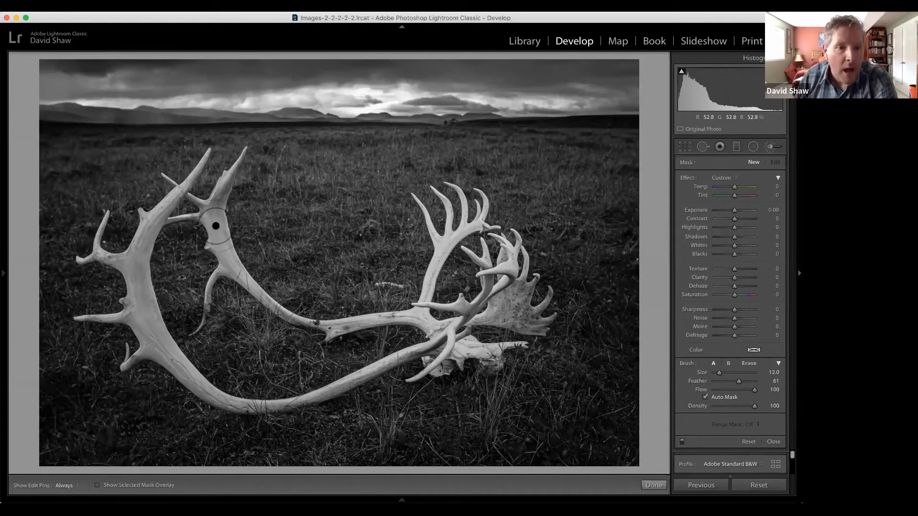
{"action": "key", "text": "bracketleft"}
{"action": "key", "text": "bracketleft"}
{"action": "key", "text": "bracketleft"}
{"action": "key", "text": "h"}
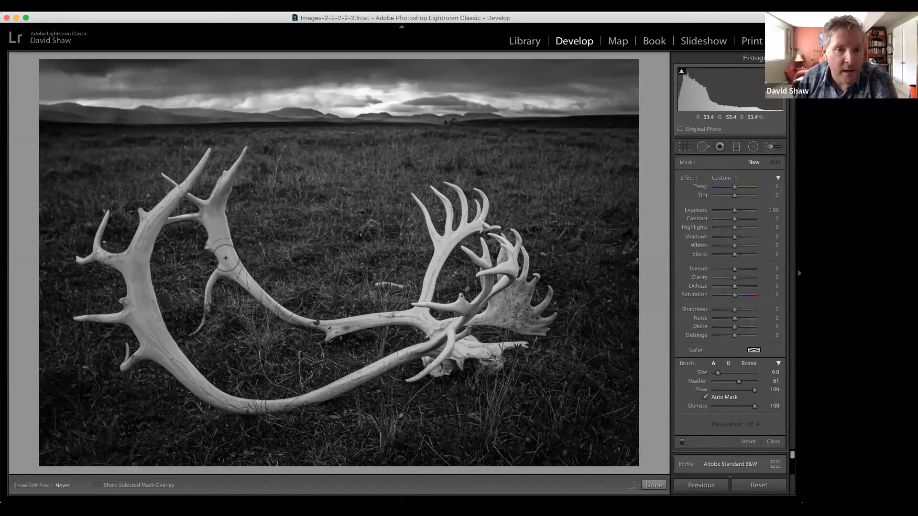
{"action": "left_click_drag", "start_coordinate": [223, 231], "coordinate": [214, 217]}
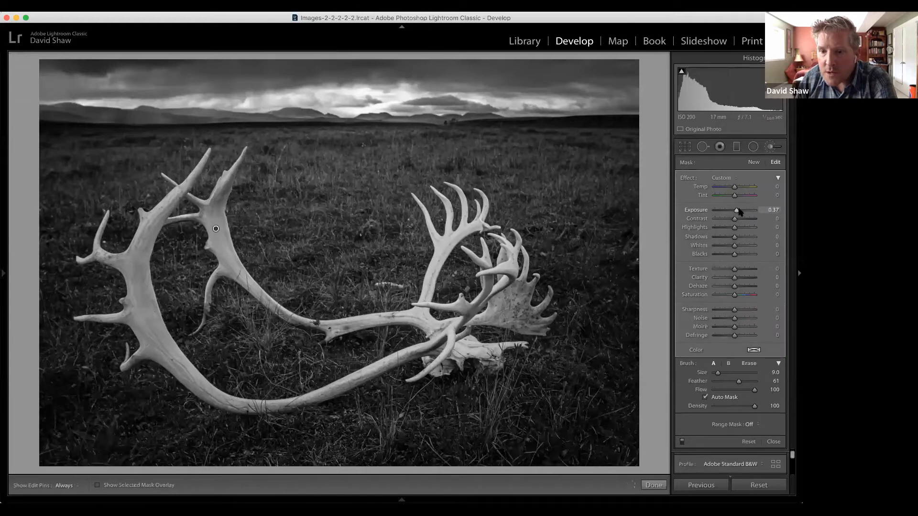
{"action": "left_click_drag", "start_coordinate": [739, 212], "coordinate": [745, 212]}
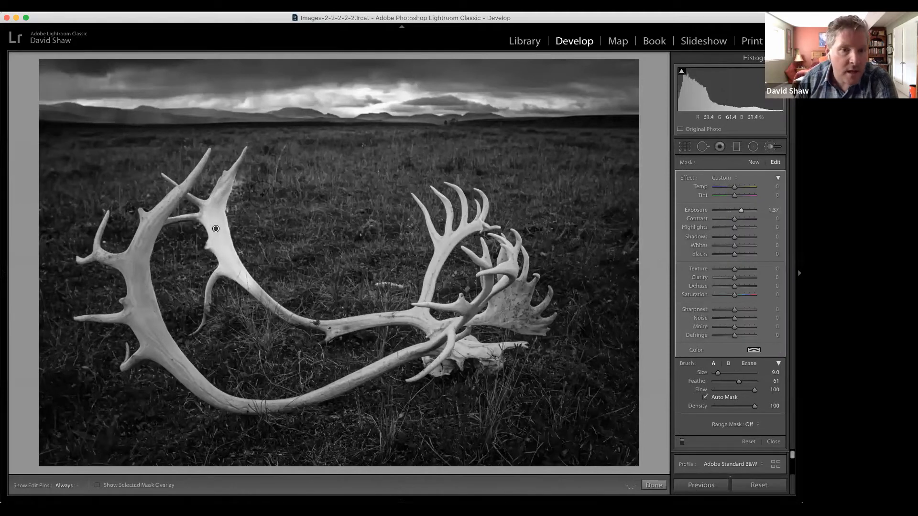
Extend the brush mask over the large front antler and its lower beam, reducing the brush size to 5 for the narrower parts.
{"action": "key", "text": "h"}
{"action": "mouse_move", "coordinate": [168, 197]}
{"action": "left_mouse_down"}
{"action": "mouse_move", "coordinate": [131, 290]}
{"action": "mouse_move", "coordinate": [125, 261]}
{"action": "mouse_move", "coordinate": [96, 249]}
{"action": "mouse_move", "coordinate": [129, 272]}
{"action": "mouse_move", "coordinate": [155, 345]}
{"action": "mouse_move", "coordinate": [213, 394]}
{"action": "left_mouse_up"}
{"action": "key", "text": "h"}
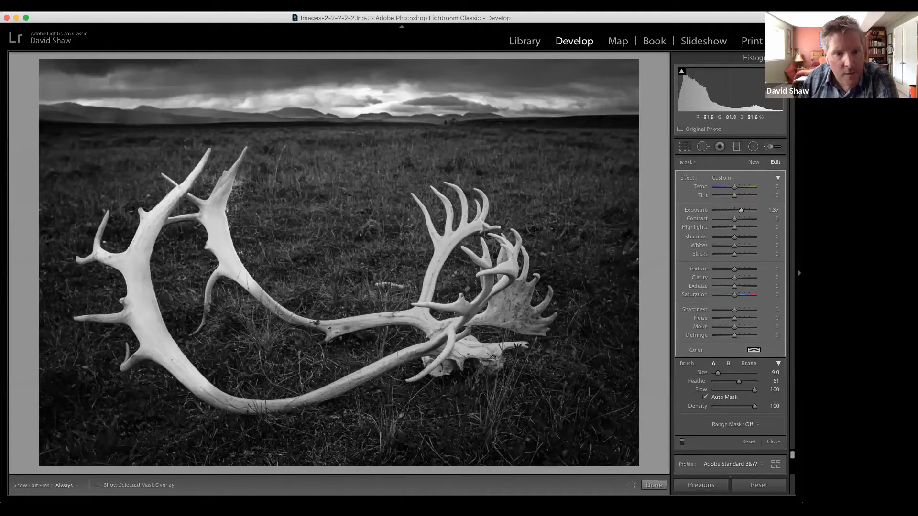
{"action": "key", "text": "bracketleft"}
{"action": "key", "text": "bracketleft"}
{"action": "key", "text": "bracketleft"}
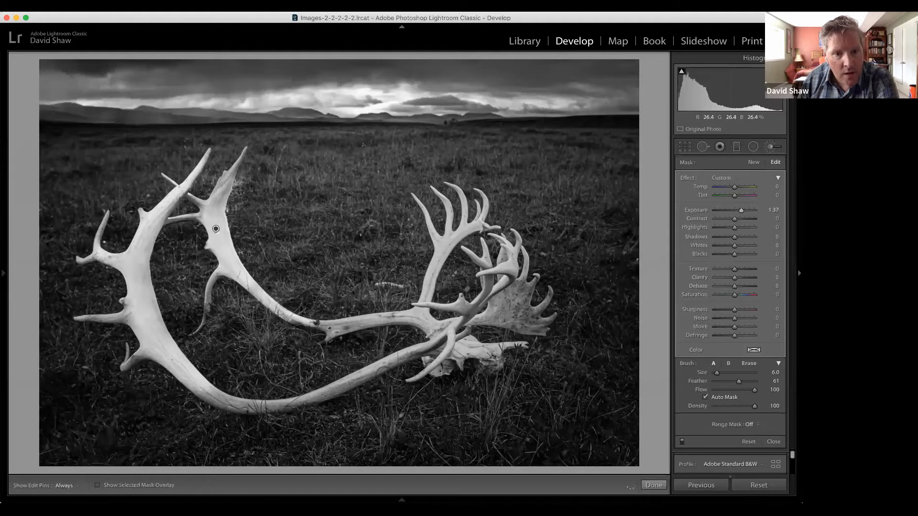
{"action": "key", "text": "bracketleft"}
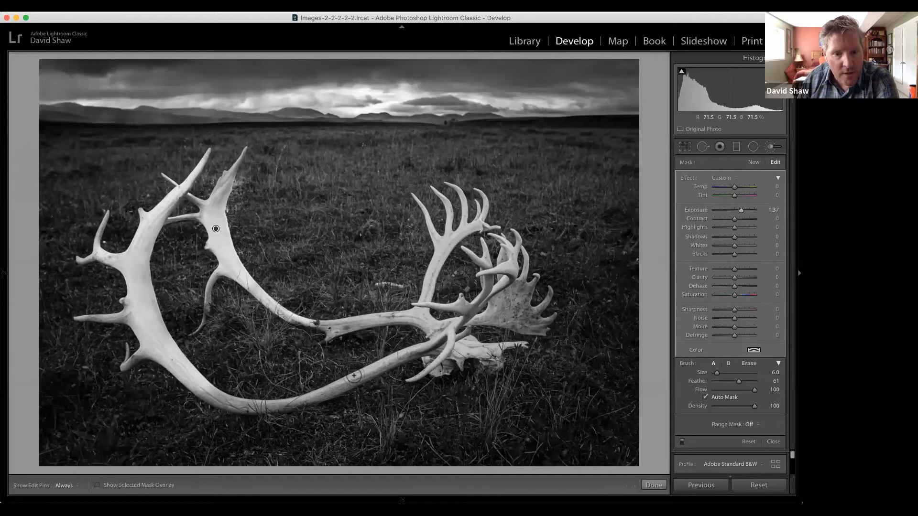
{"action": "mouse_move", "coordinate": [353, 379]}
{"action": "left_mouse_down"}
{"action": "mouse_move", "coordinate": [249, 404]}
{"action": "mouse_move", "coordinate": [168, 368]}
{"action": "left_mouse_up"}
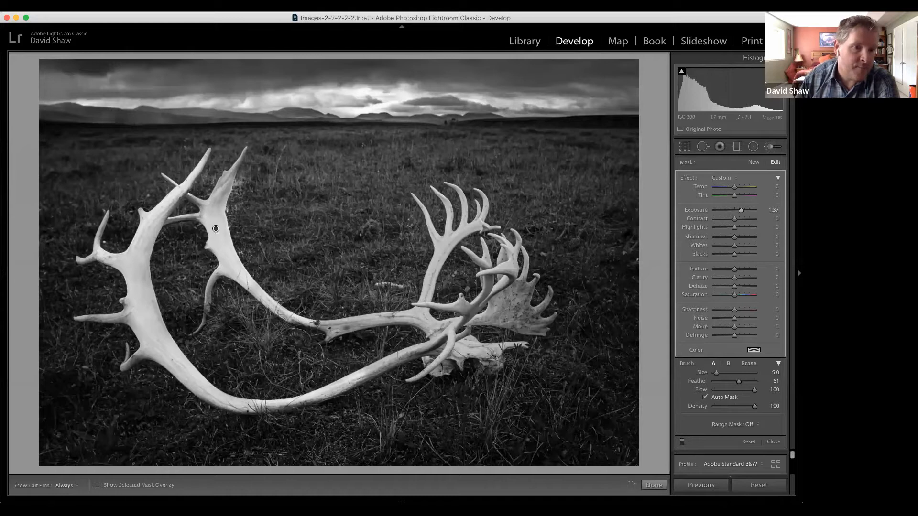
Check an earlier brush stroke state in the edit history and return to the latest state.
{"action": "mouse_move", "coordinate": [3, 274]}
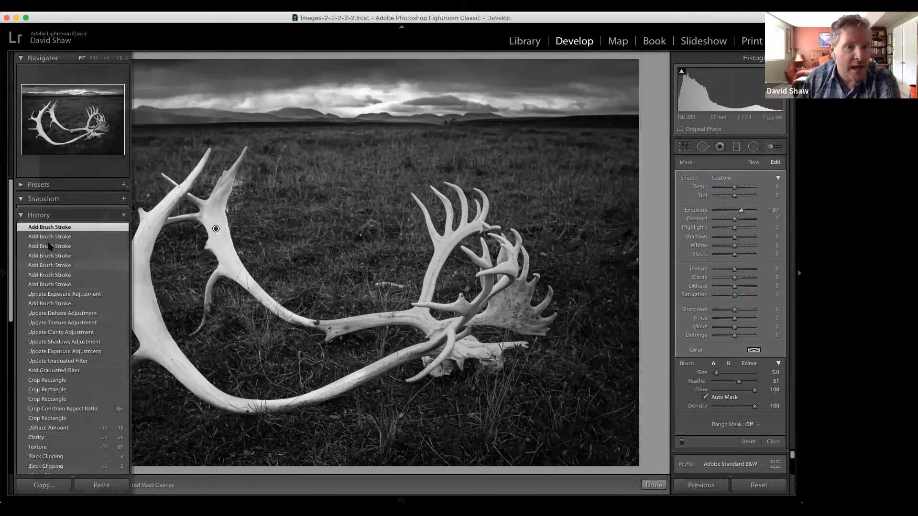
{"action": "left_click", "coordinate": [56, 266]}
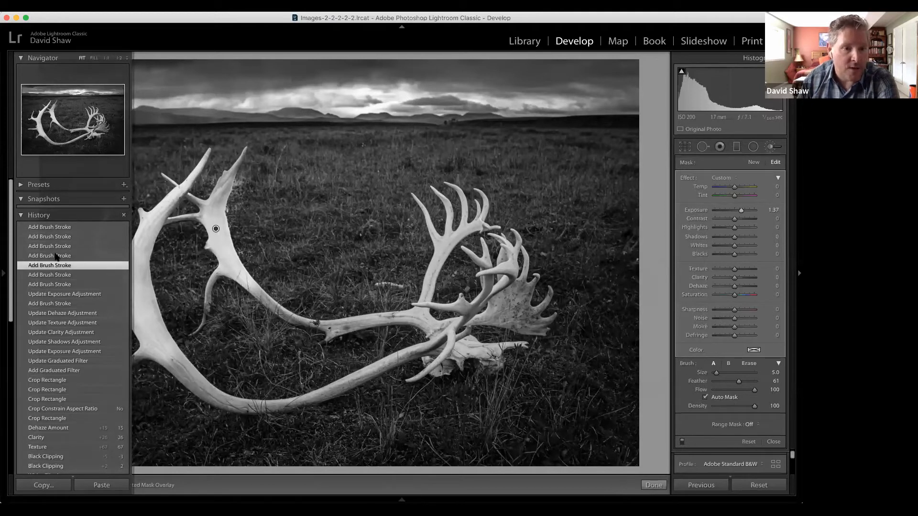
{"action": "left_click", "coordinate": [64, 228]}
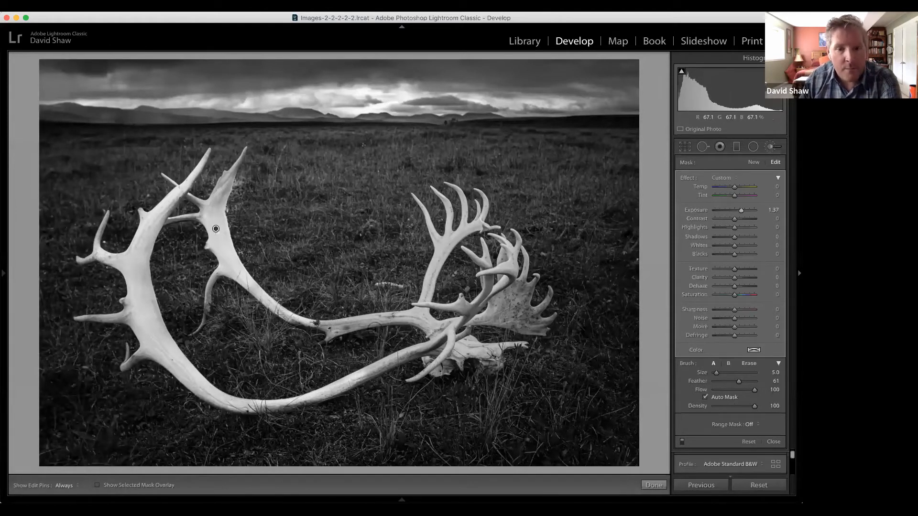
Brush the remaining antler beams toward the skull and set the mask's Exposure to 0.79.
{"action": "key", "text": "h"}
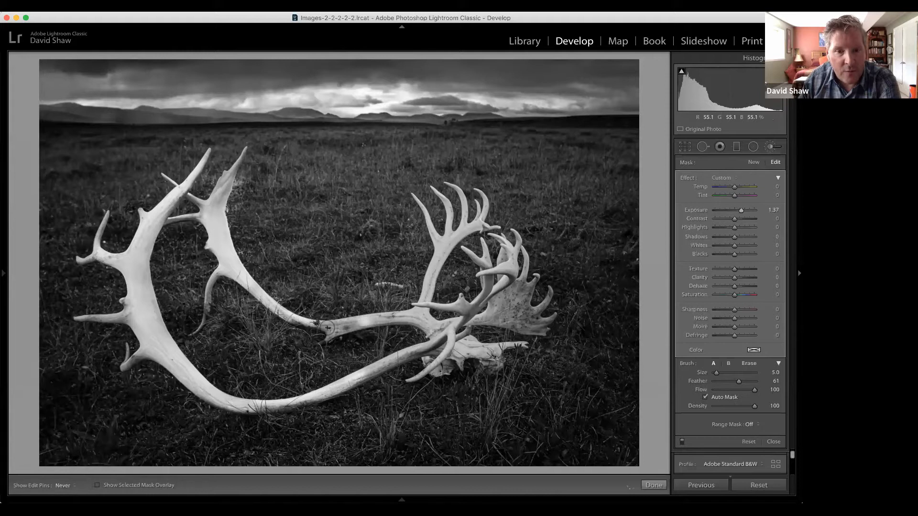
{"action": "key", "text": "h"}
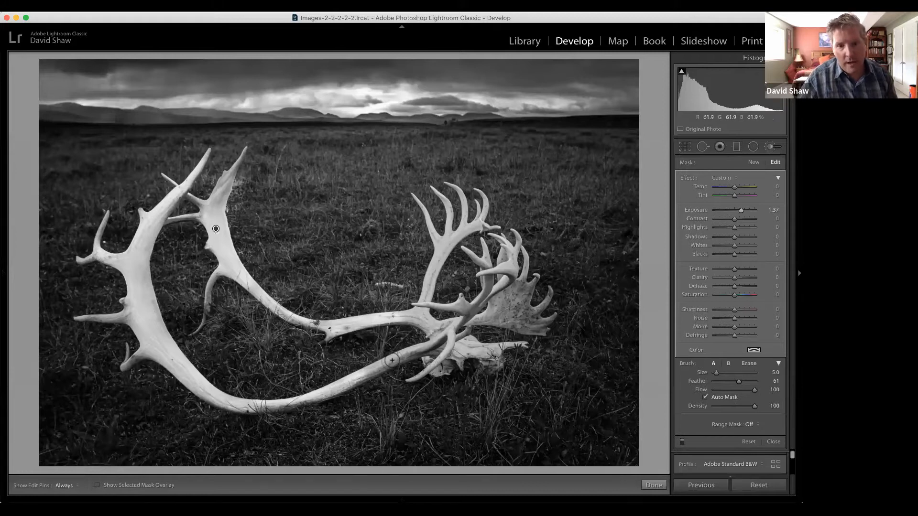
{"action": "mouse_move", "coordinate": [404, 356]}
{"action": "left_mouse_down"}
{"action": "mouse_move", "coordinate": [366, 371]}
{"action": "mouse_move", "coordinate": [463, 335]}
{"action": "left_mouse_up"}
{"action": "scroll", "coordinate": [463, 336], "scroll_direction": "up", "scroll_amount": 1}
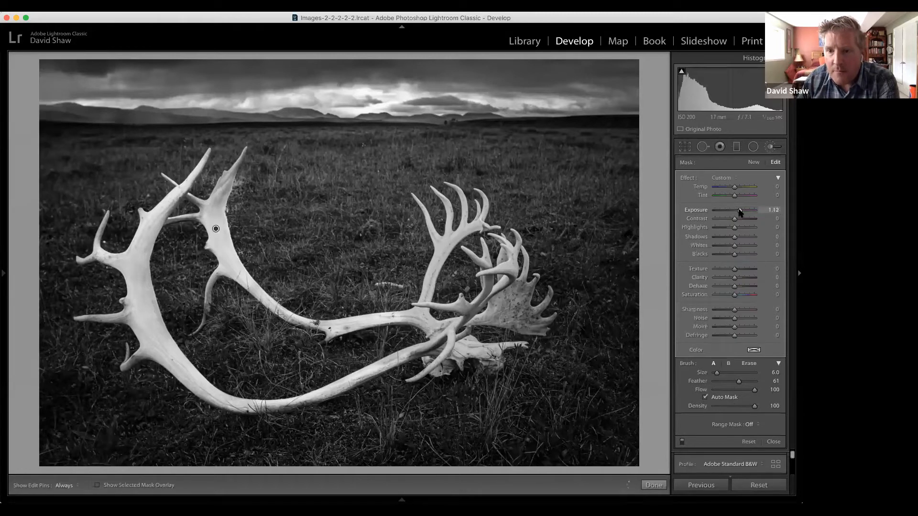
{"action": "left_click_drag", "start_coordinate": [740, 212], "coordinate": [739, 212]}
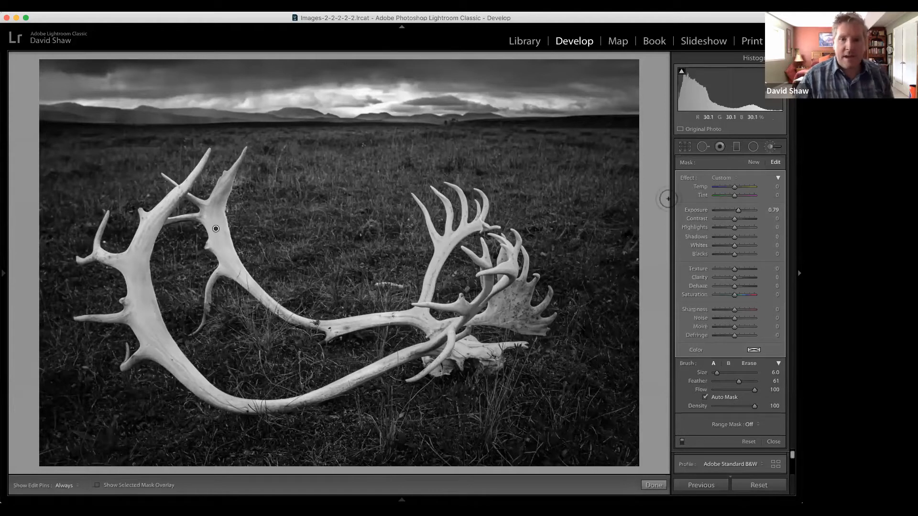
Keep the edit history open and compare the states before and during the antler brushwork with the latest state.
{"action": "mouse_move", "coordinate": [2, 254]}
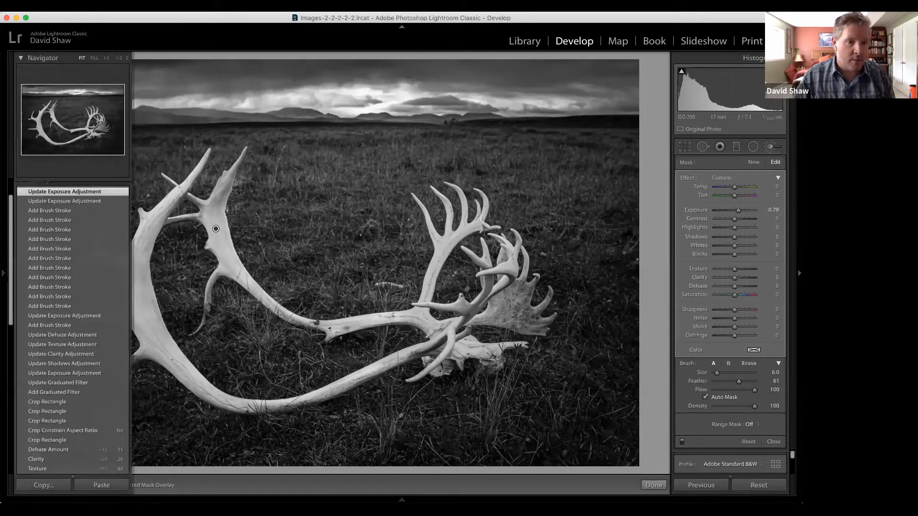
{"action": "left_click", "coordinate": [3, 273]}
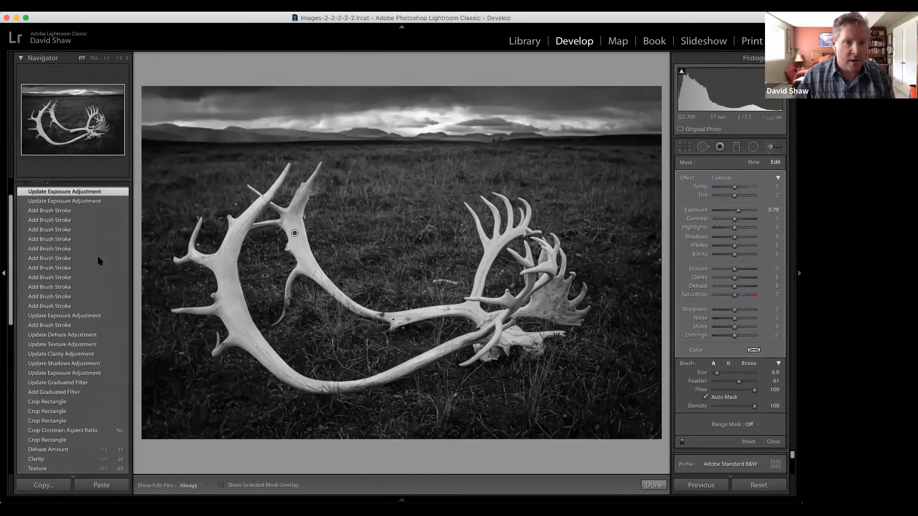
{"action": "left_click", "coordinate": [64, 317]}
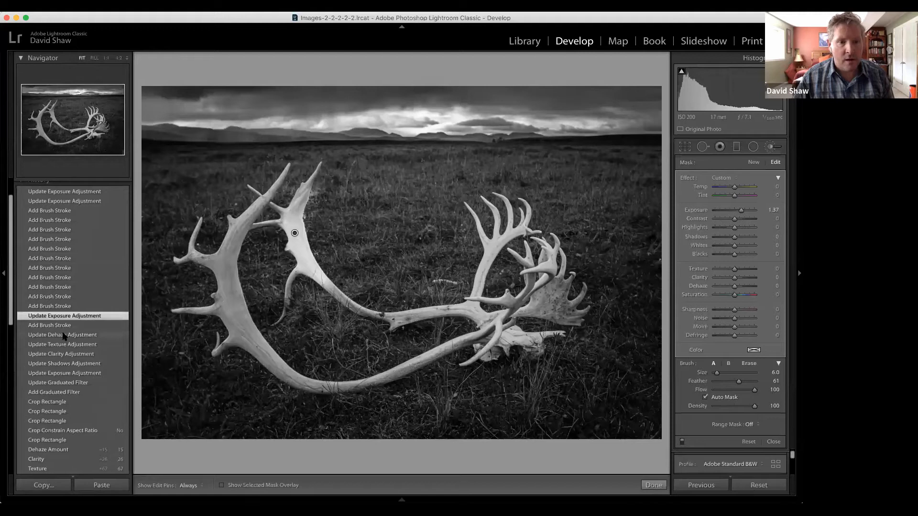
{"action": "left_click", "coordinate": [63, 335]}
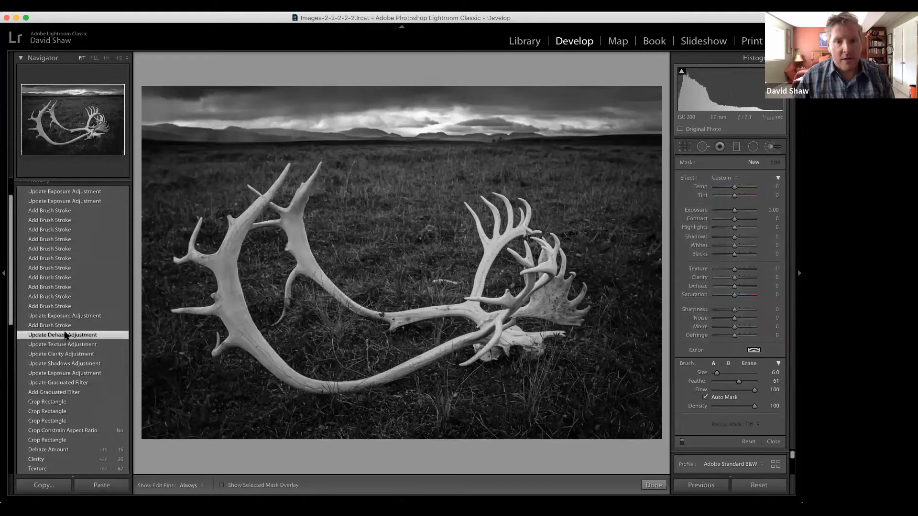
{"action": "left_click", "coordinate": [83, 192]}
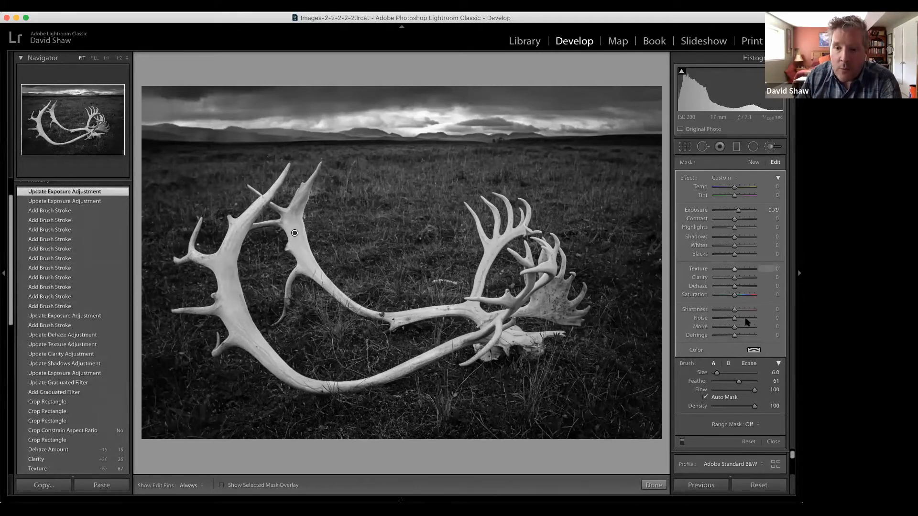
Close the adjustment brush and bring up the sharpening and noise reduction settings.
{"action": "left_click", "coordinate": [768, 147]}
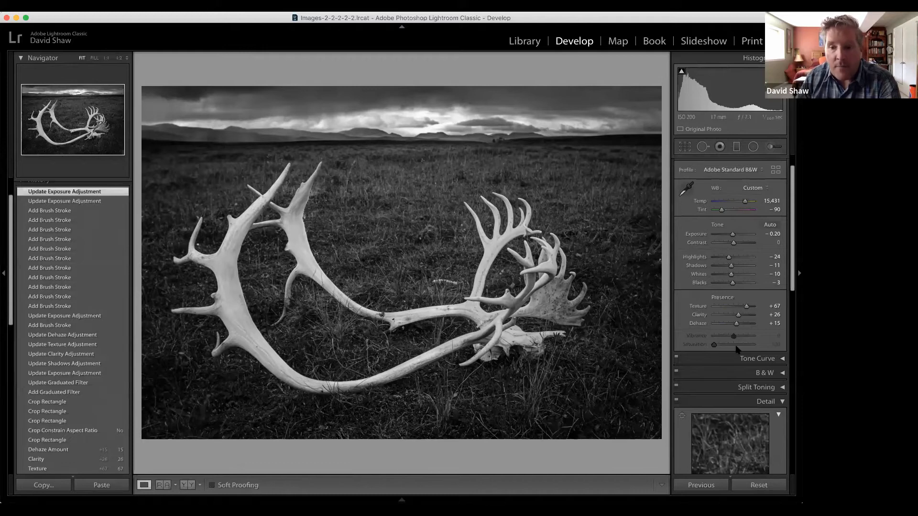
{"action": "scroll", "coordinate": [737, 350], "scroll_direction": "down", "scroll_amount": 10}
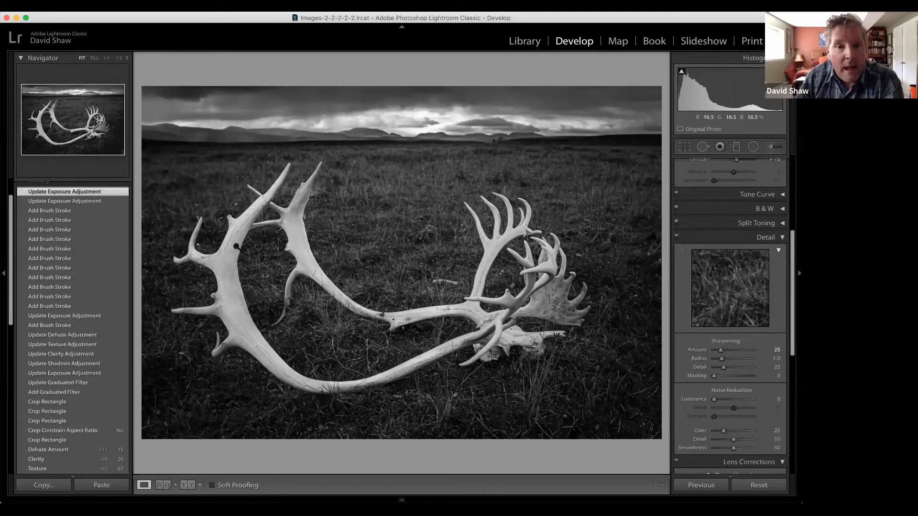
Smooth the noise in the photo by setting the noise reduction Luminance to 24, judging it on the antler's surface at 2:1.
{"action": "left_click_drag", "start_coordinate": [224, 246], "coordinate": [321, 299]}
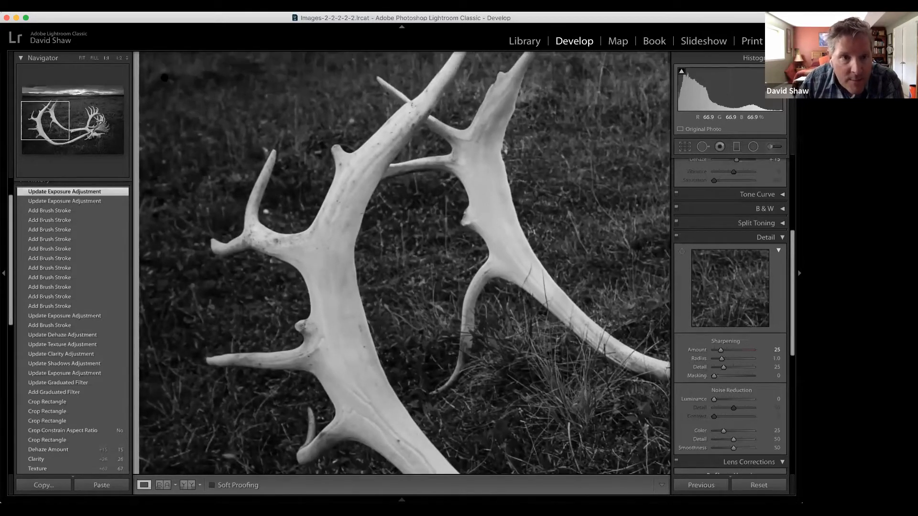
{"action": "left_click", "coordinate": [119, 58]}
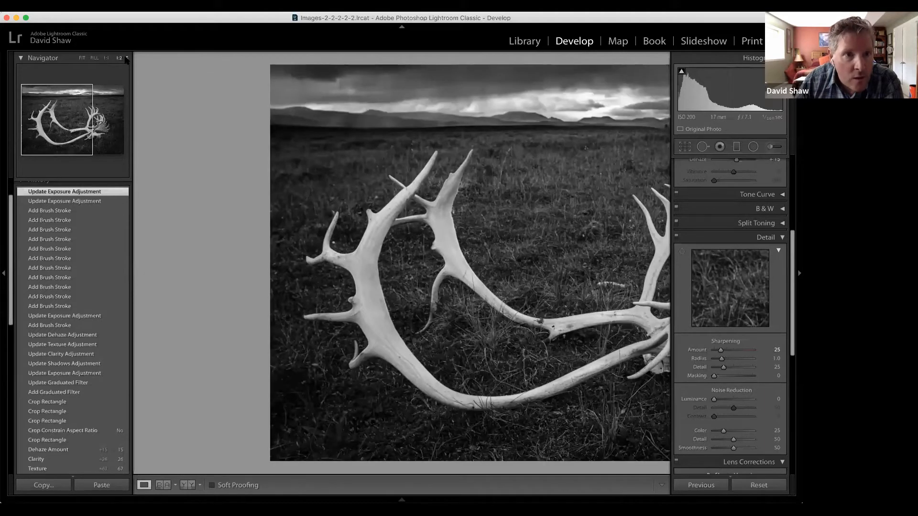
{"action": "left_click", "coordinate": [127, 58]}
{"action": "left_click", "coordinate": [130, 72]}
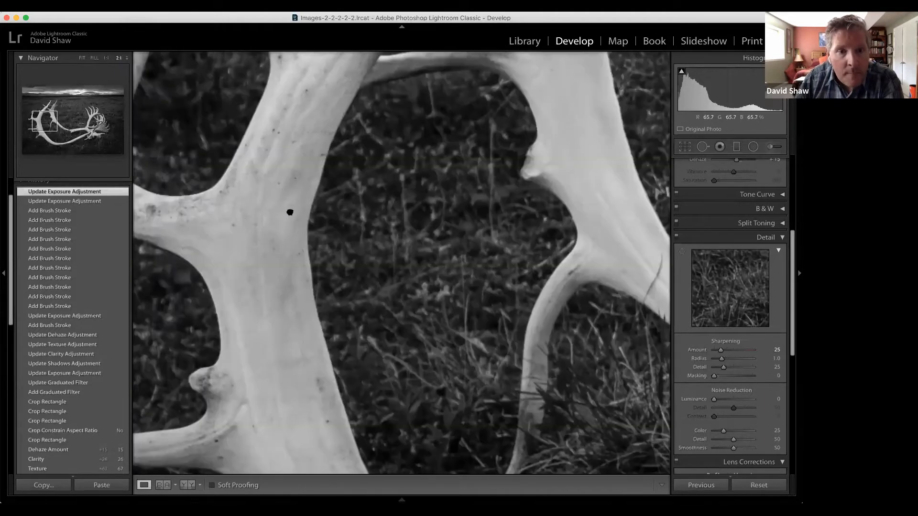
{"action": "left_click_drag", "start_coordinate": [289, 212], "coordinate": [415, 136]}
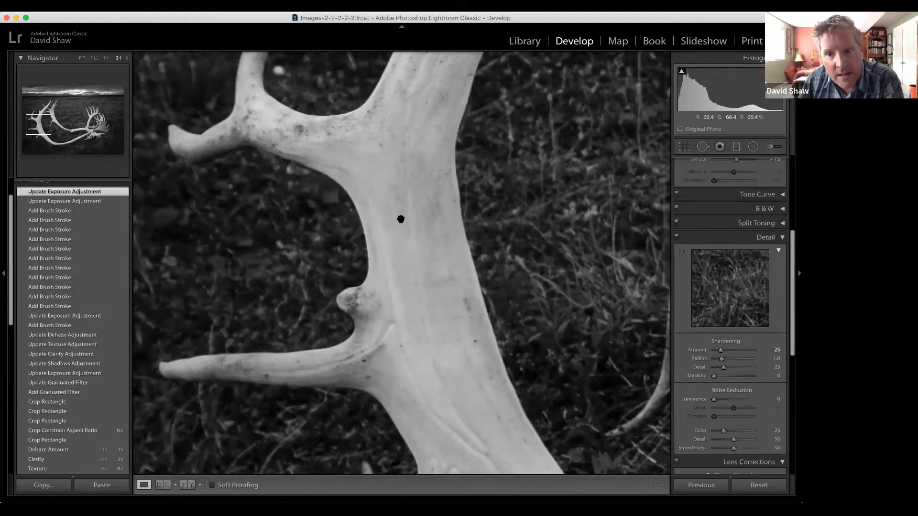
{"action": "scroll", "coordinate": [738, 302], "scroll_direction": "down", "scroll_amount": 1}
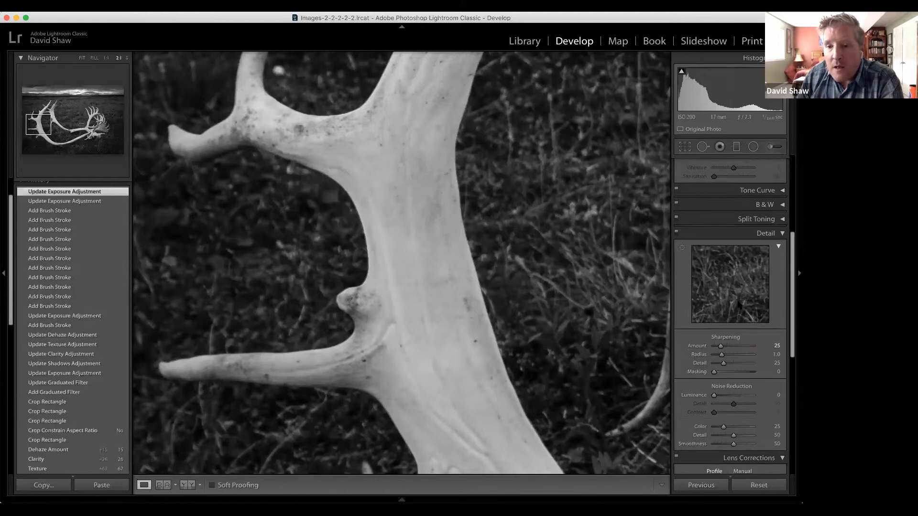
{"action": "scroll", "coordinate": [738, 302], "scroll_direction": "down", "scroll_amount": 3}
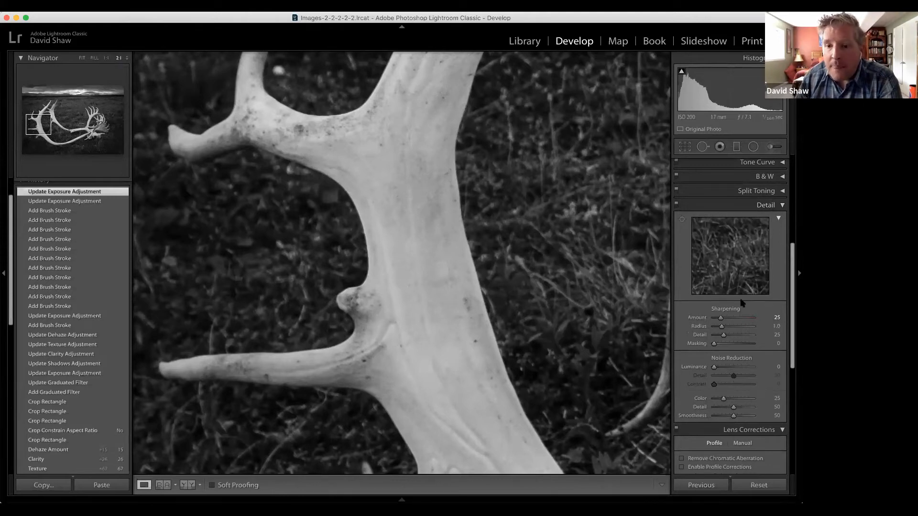
{"action": "scroll", "coordinate": [727, 355], "scroll_direction": "down", "scroll_amount": 1}
{"action": "scroll", "coordinate": [720, 363], "scroll_direction": "up", "scroll_amount": 1}
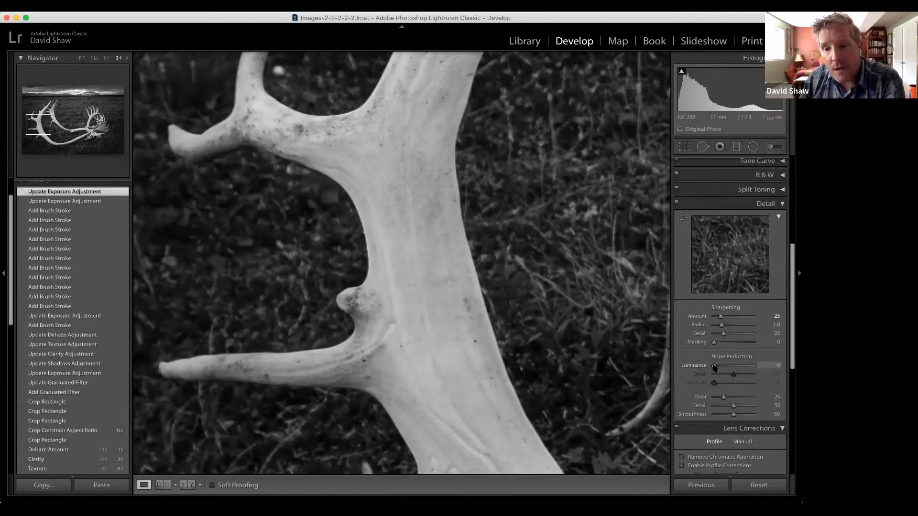
{"action": "left_click_drag", "start_coordinate": [714, 366], "coordinate": [725, 366]}
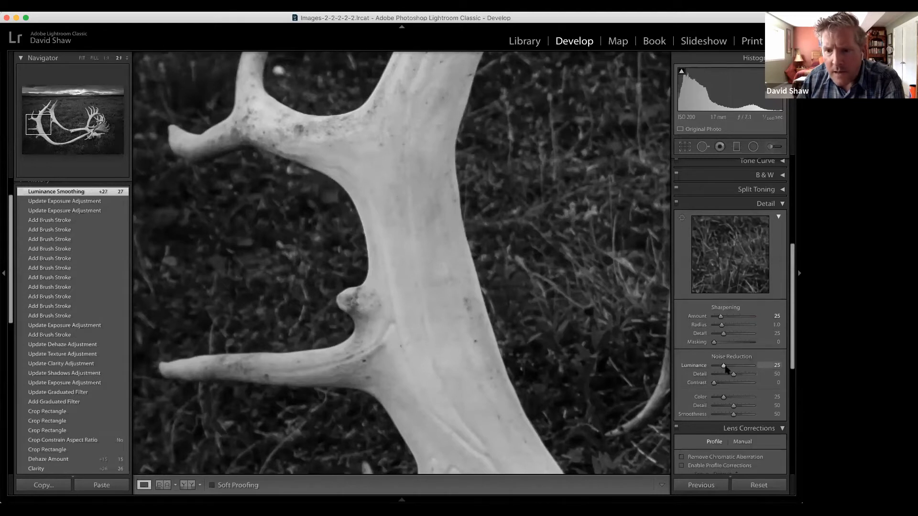
{"action": "left_click_drag", "start_coordinate": [724, 370], "coordinate": [724, 370]}
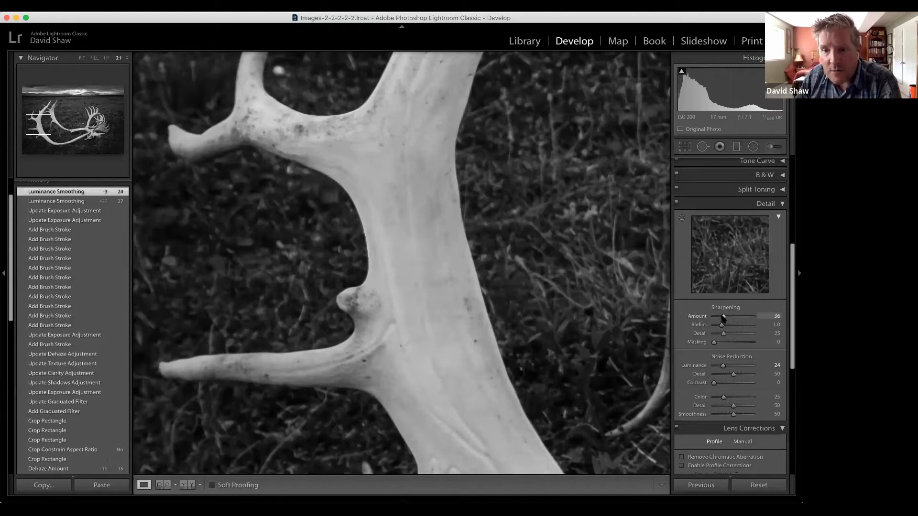
Try sharpening Amounts between 22 and 40 on the antler and settle on 25.
{"action": "left_click_drag", "start_coordinate": [724, 318], "coordinate": [724, 318]}
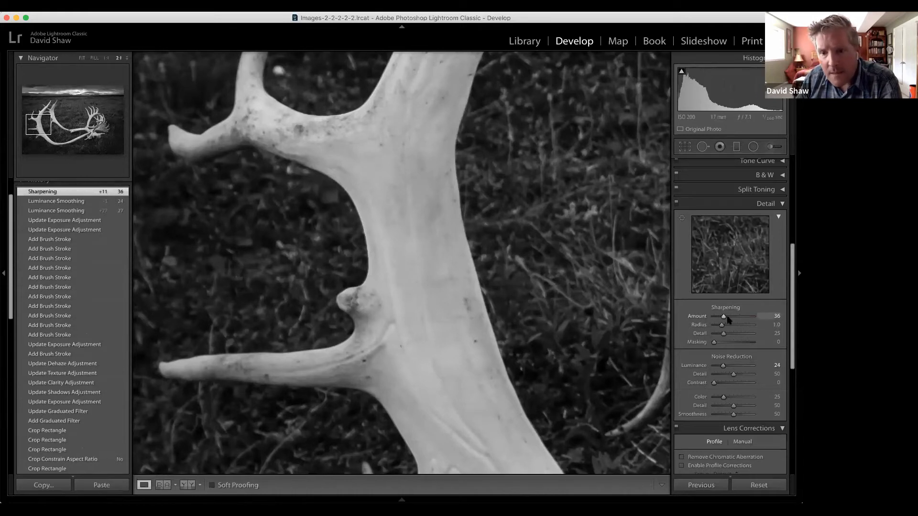
{"action": "left_click_drag", "start_coordinate": [725, 319], "coordinate": [725, 319]}
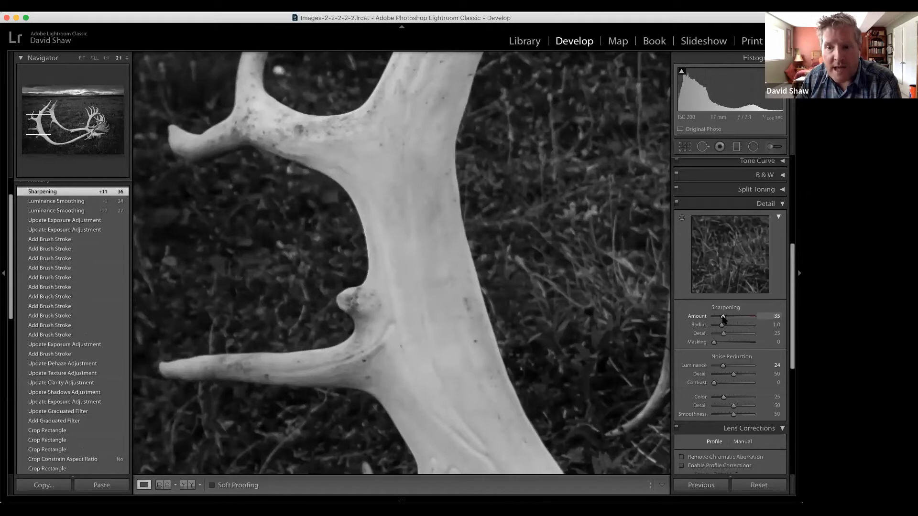
{"action": "left_click_drag", "start_coordinate": [724, 319], "coordinate": [721, 319]}
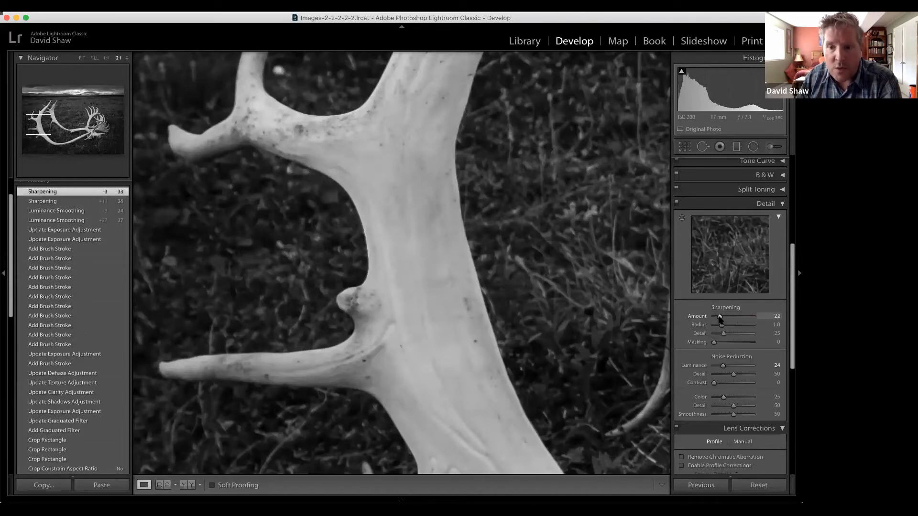
{"action": "double_click", "coordinate": [720, 318]}
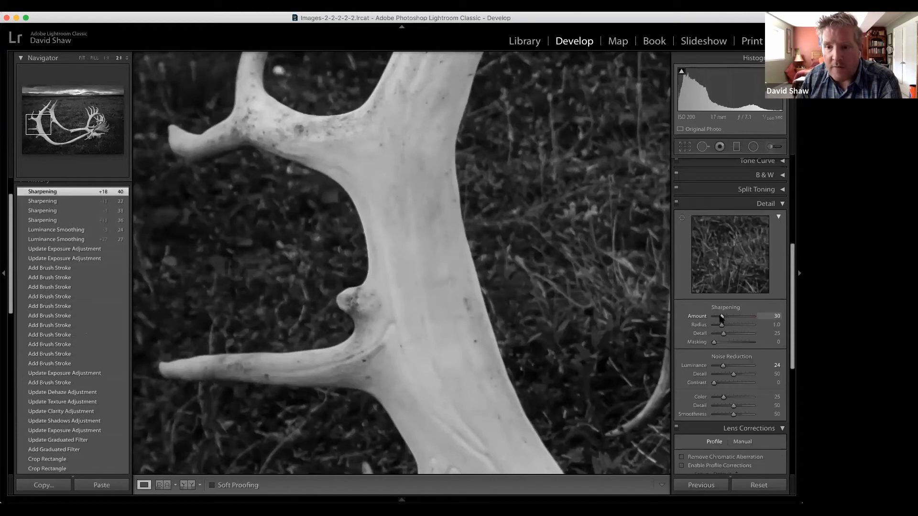
{"action": "left_click_drag", "start_coordinate": [722, 318], "coordinate": [722, 318]}
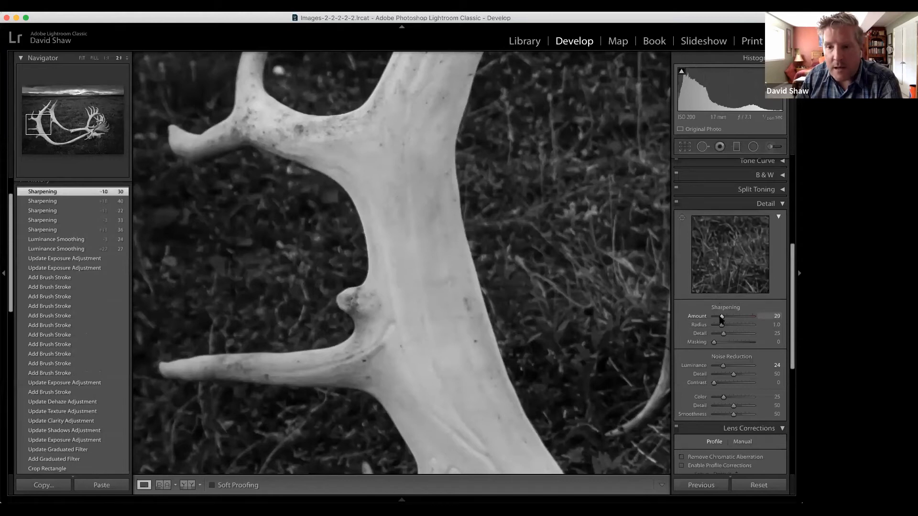
{"action": "left_click_drag", "start_coordinate": [720, 321], "coordinate": [721, 320]}
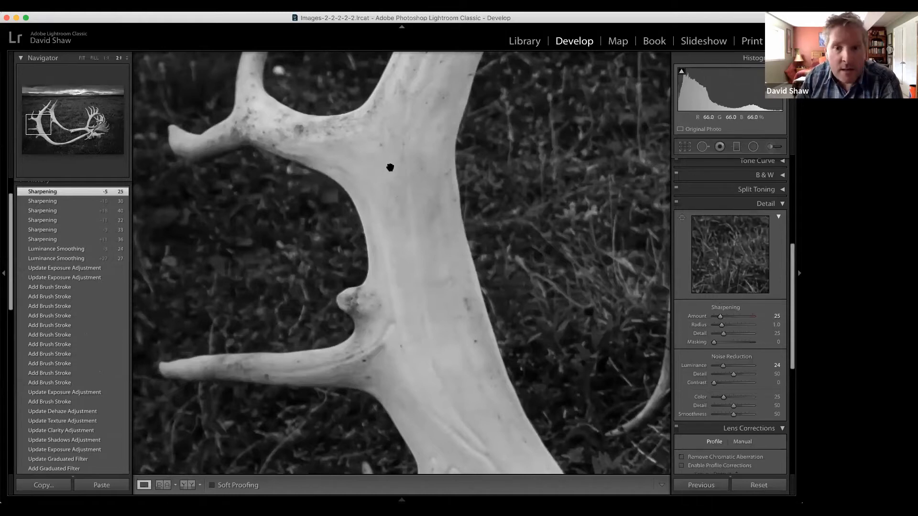
{"action": "left_click", "coordinate": [419, 220]}
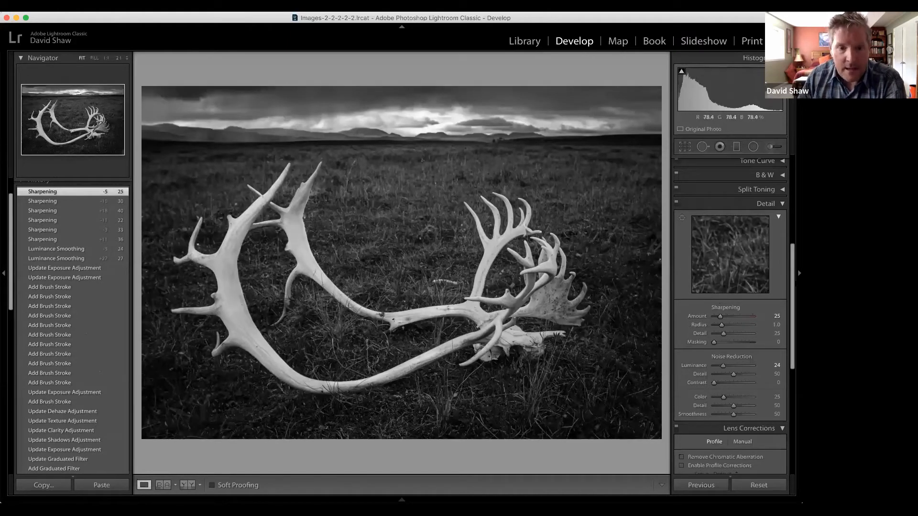
Collapse the Detail and Lens Corrections settings and reset the post-crop vignette's Midpoint to 50 and Amount to 0.
{"action": "left_click", "coordinate": [782, 204]}
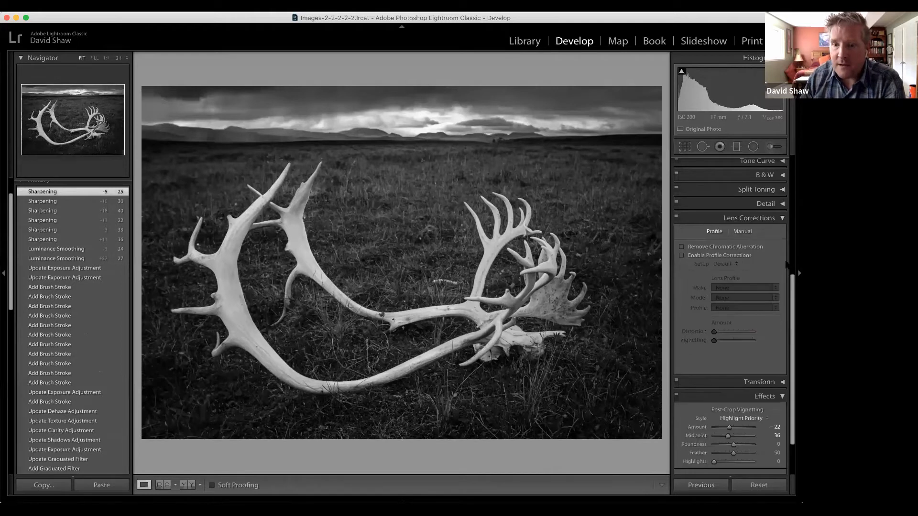
{"action": "left_click", "coordinate": [782, 219]}
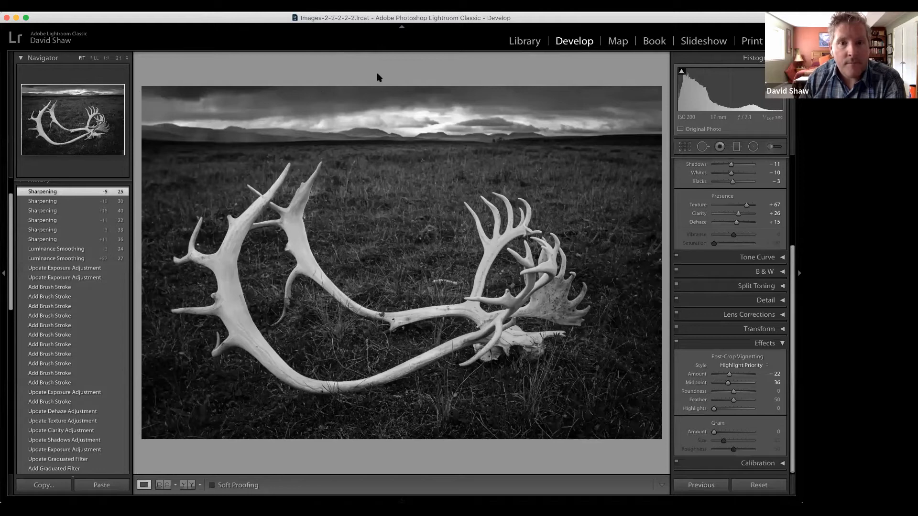
{"action": "double_click", "coordinate": [728, 384]}
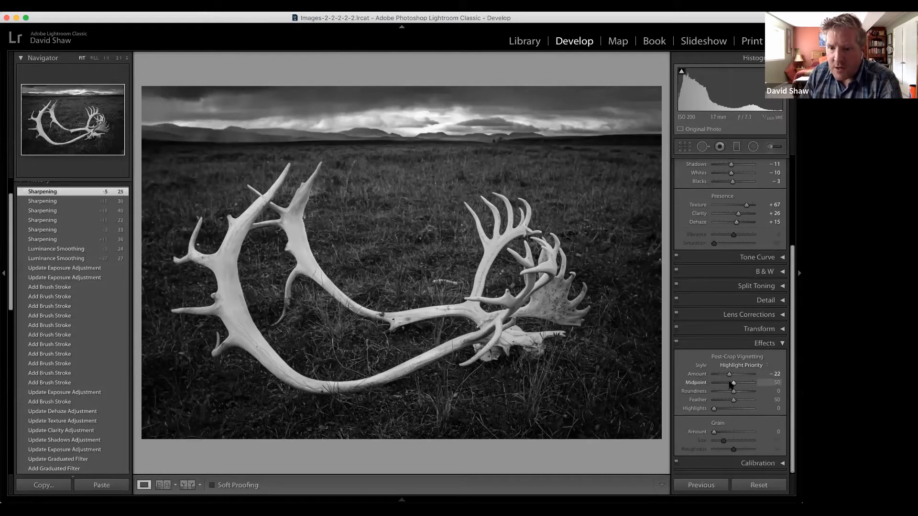
{"action": "double_click", "coordinate": [730, 375]}
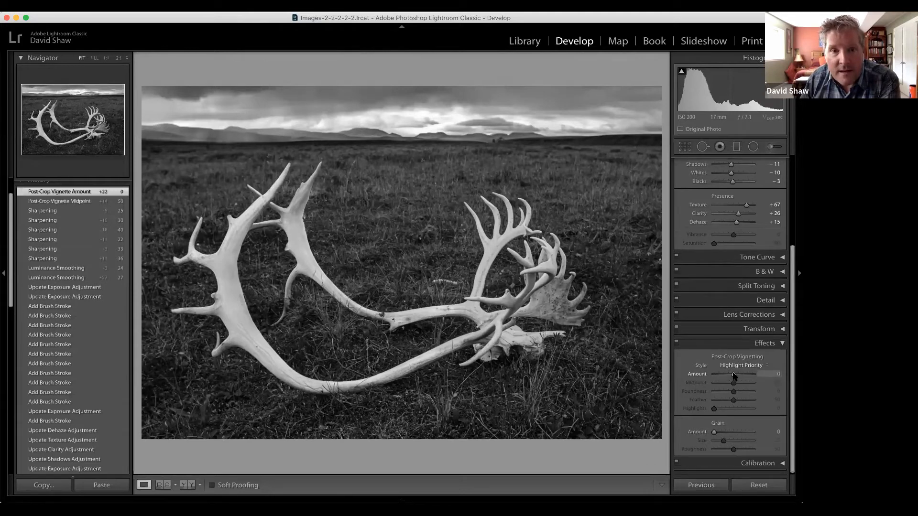
Darken the photo's edges with a post-crop vignette Amount of -20 and a Midpoint of 44.
{"action": "left_click_drag", "start_coordinate": [734, 375], "coordinate": [730, 376]}
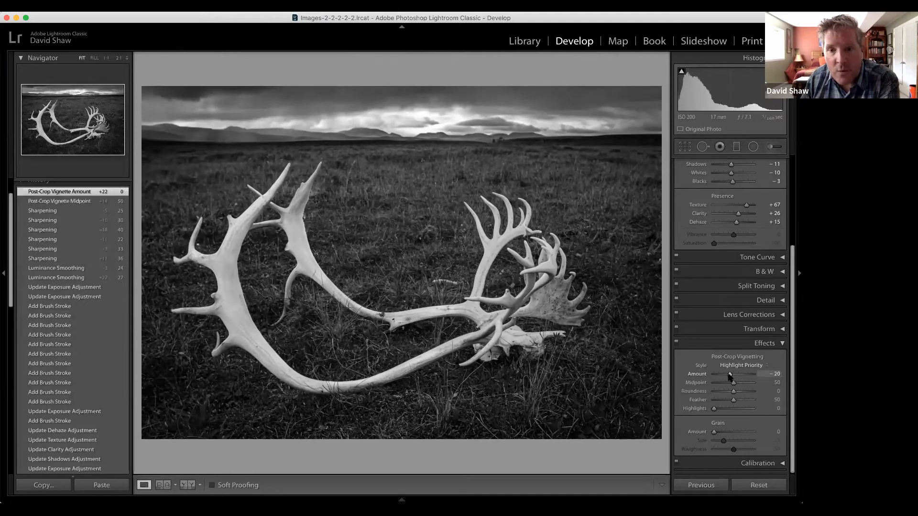
{"action": "left_click_drag", "start_coordinate": [729, 375], "coordinate": [730, 375]}
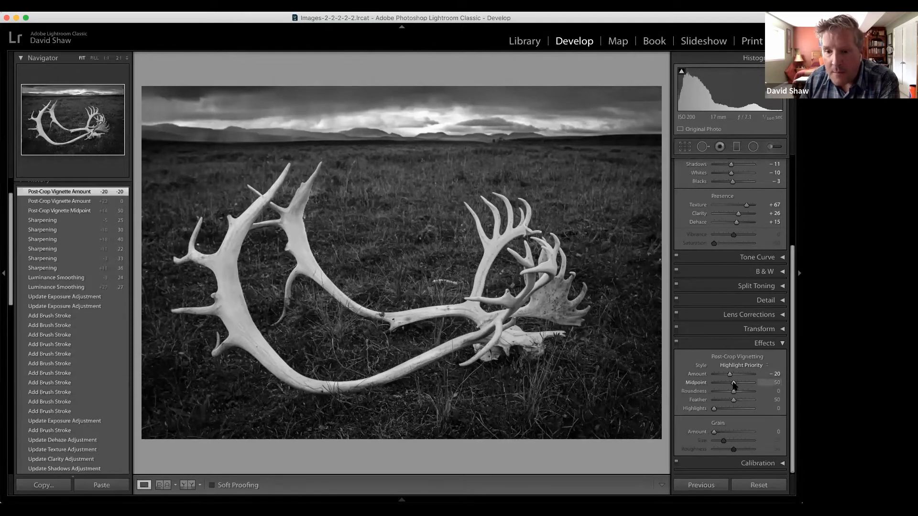
{"action": "left_click_drag", "start_coordinate": [735, 386], "coordinate": [731, 385]}
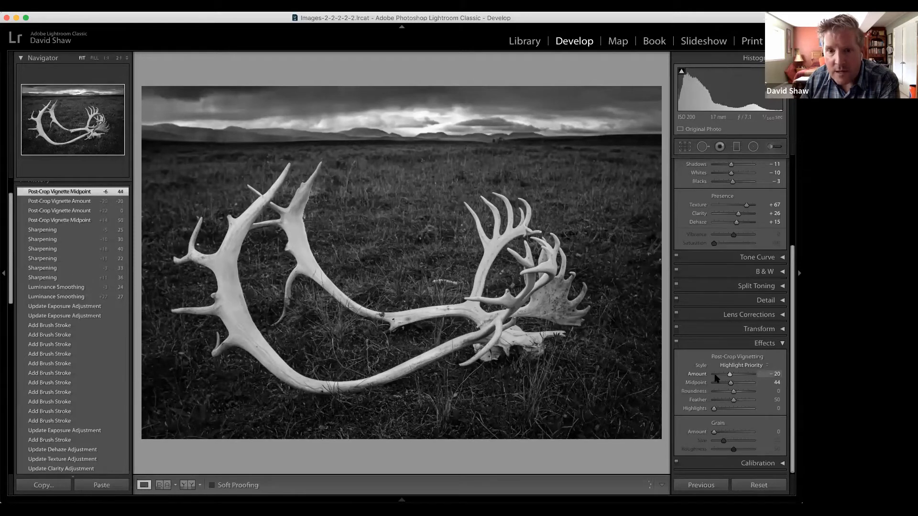
Exaggerate the vignette with an Amount of -86, test extreme Midpoint and Feather values, and set them to 50 and 54.
{"action": "left_click", "coordinate": [716, 376]}
{"action": "mouse_move", "coordinate": [731, 383]}
{"action": "left_mouse_down"}
{"action": "mouse_move", "coordinate": [745, 386]}
{"action": "mouse_move", "coordinate": [717, 390]}
{"action": "left_mouse_up"}
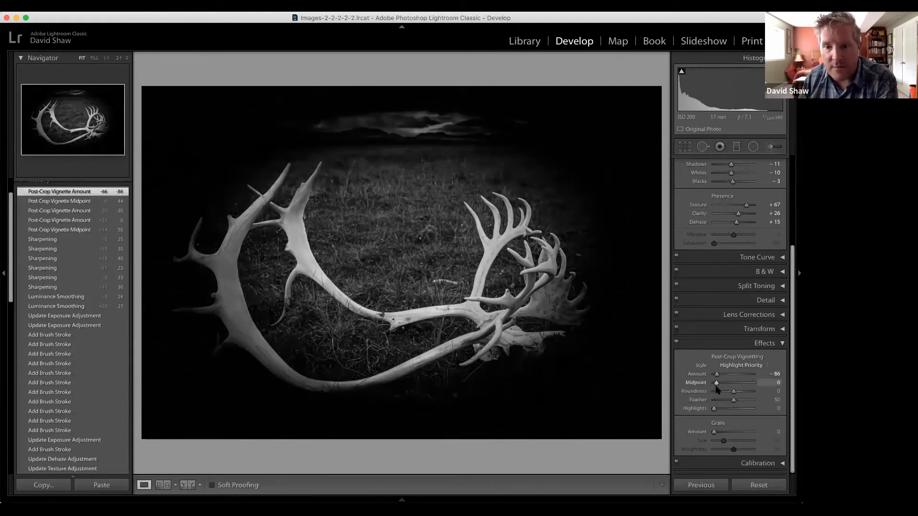
{"action": "left_click_drag", "start_coordinate": [717, 390], "coordinate": [734, 385]}
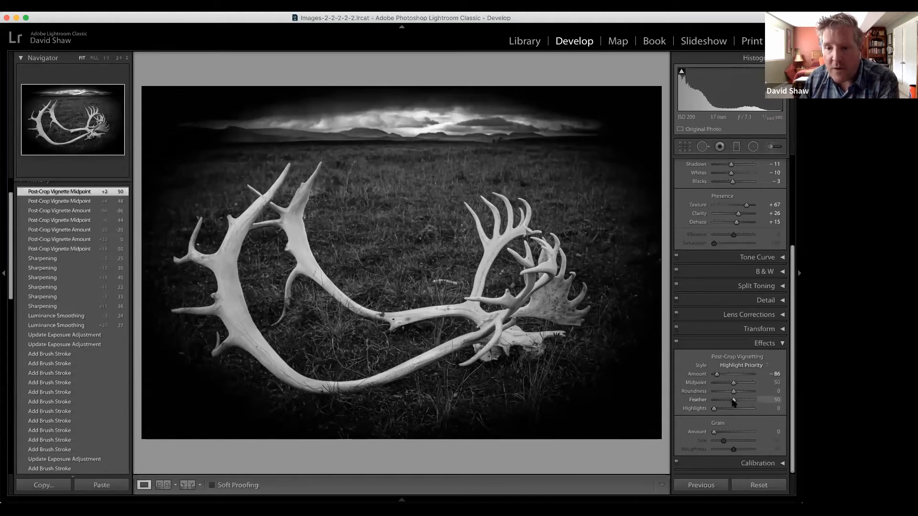
{"action": "left_click_drag", "start_coordinate": [734, 401], "coordinate": [761, 401]}
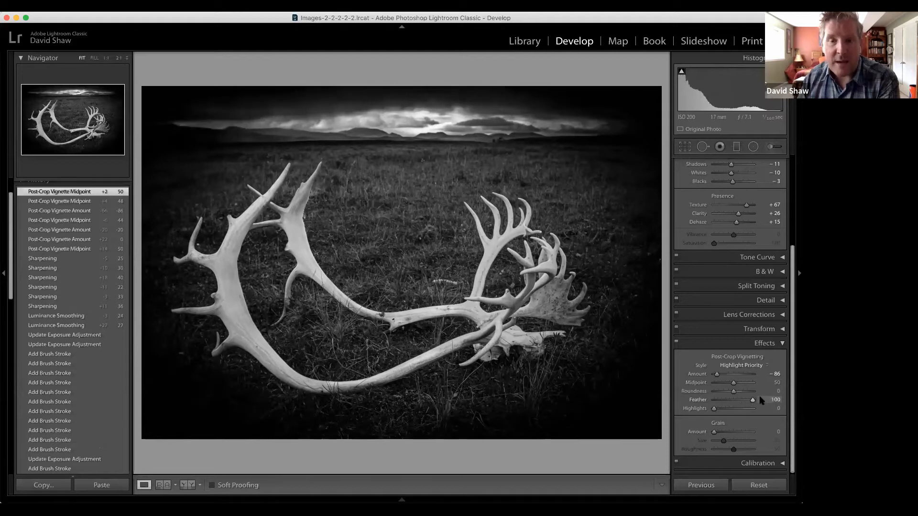
{"action": "mouse_move", "coordinate": [753, 400]}
{"action": "left_mouse_down"}
{"action": "mouse_move", "coordinate": [715, 401]}
{"action": "mouse_move", "coordinate": [684, 420]}
{"action": "mouse_move", "coordinate": [736, 404]}
{"action": "left_mouse_up"}
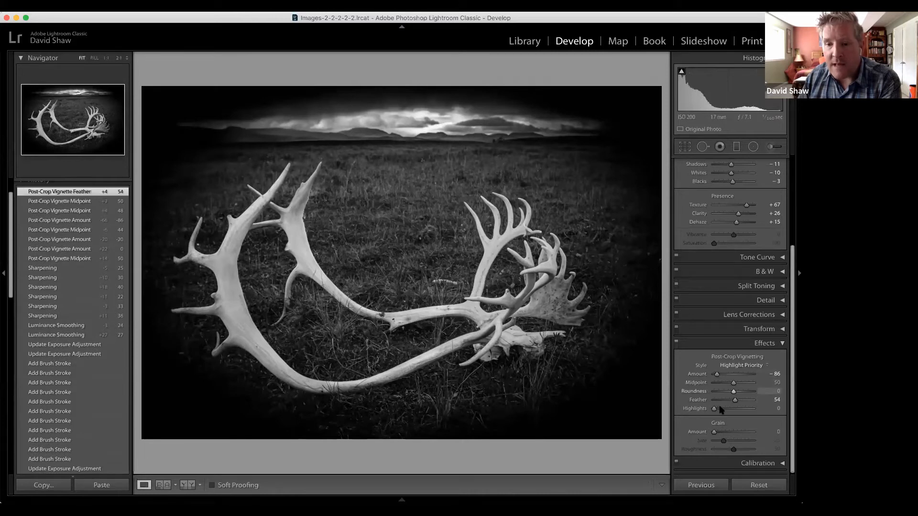
Test the vignette's Highlights at 100 and 74, reset it to 0, and soften the vignette to an Amount of -28.
{"action": "left_click_drag", "start_coordinate": [715, 409], "coordinate": [774, 411]}
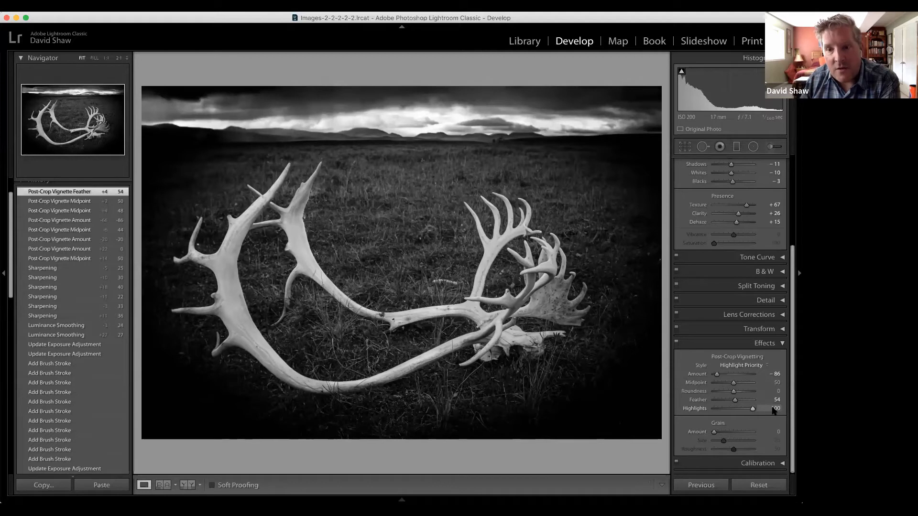
{"action": "left_click_drag", "start_coordinate": [754, 415], "coordinate": [743, 413]}
{"action": "double_click", "coordinate": [743, 409]}
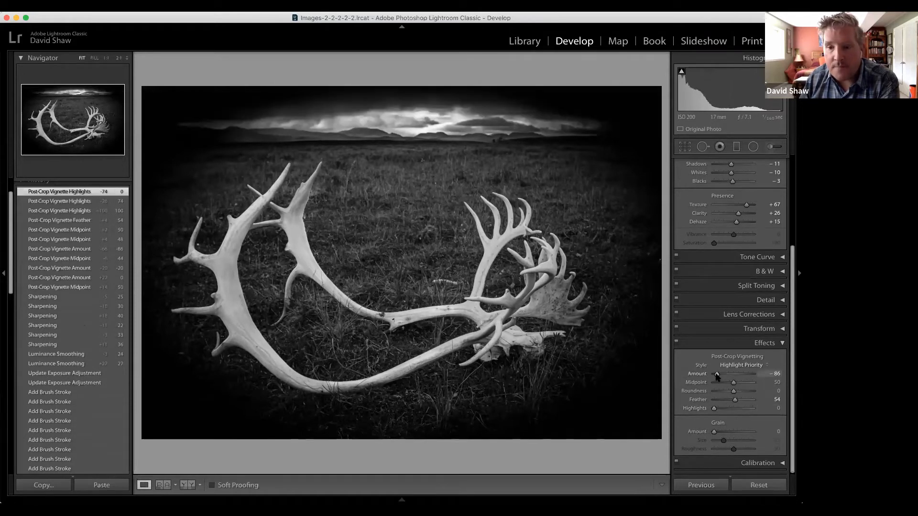
{"action": "left_click_drag", "start_coordinate": [721, 377], "coordinate": [728, 376]}
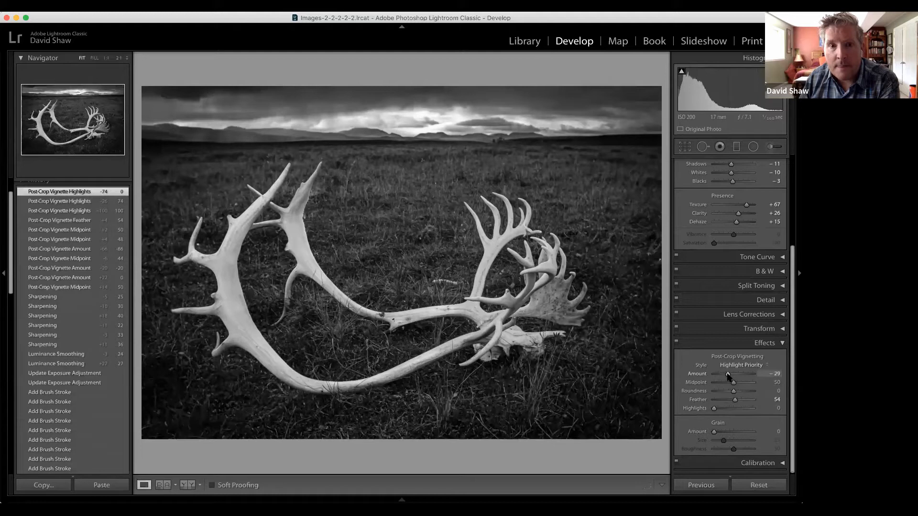
{"action": "left_click_drag", "start_coordinate": [728, 377], "coordinate": [727, 376]}
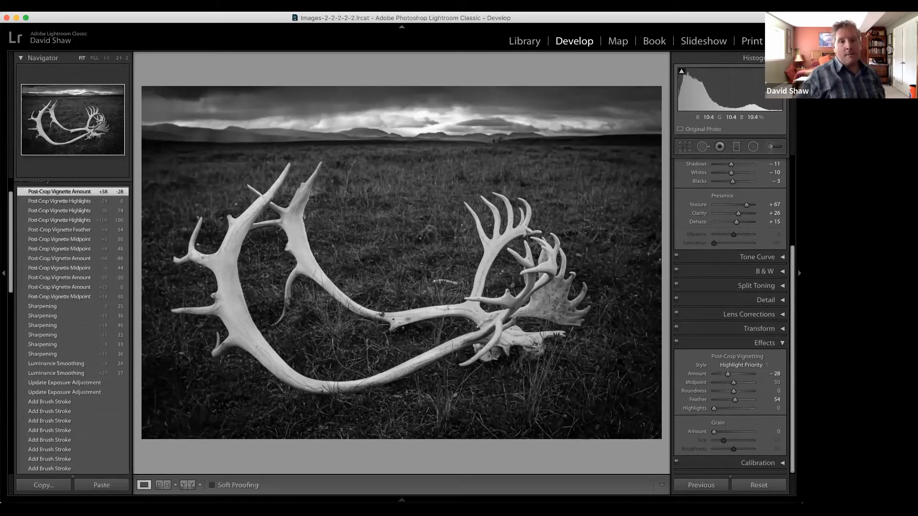
Go back in the edit history to the virtual copy's creation and the unconverted color state to compare with the finished edit.
{"action": "scroll", "coordinate": [92, 389], "scroll_direction": "down", "scroll_amount": 5}
{"action": "scroll", "coordinate": [91, 389], "scroll_direction": "down", "scroll_amount": 15}
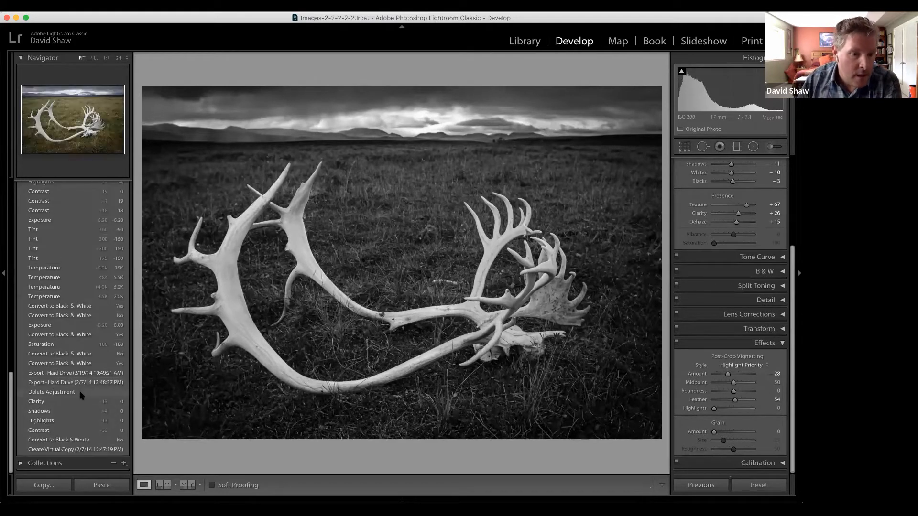
{"action": "left_click", "coordinate": [78, 450]}
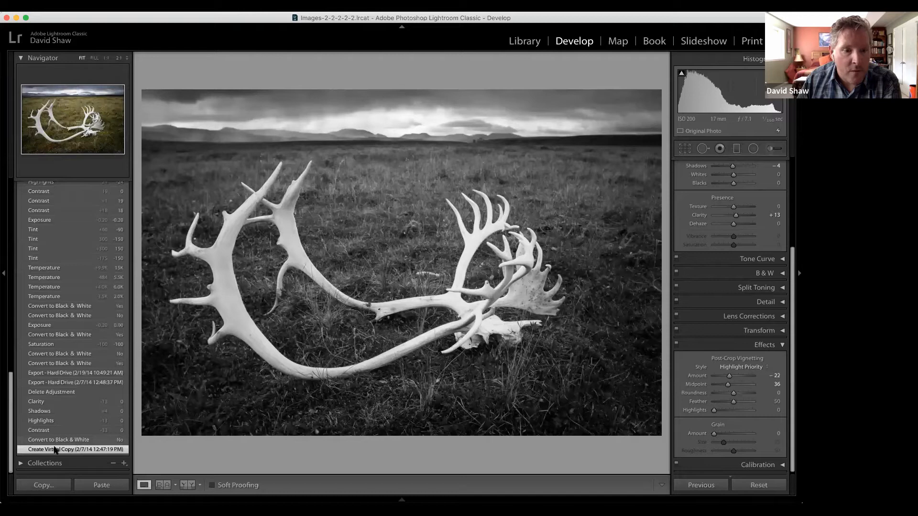
{"action": "scroll", "coordinate": [85, 423], "scroll_direction": "down", "scroll_amount": 1}
{"action": "scroll", "coordinate": [85, 422], "scroll_direction": "up", "scroll_amount": 1}
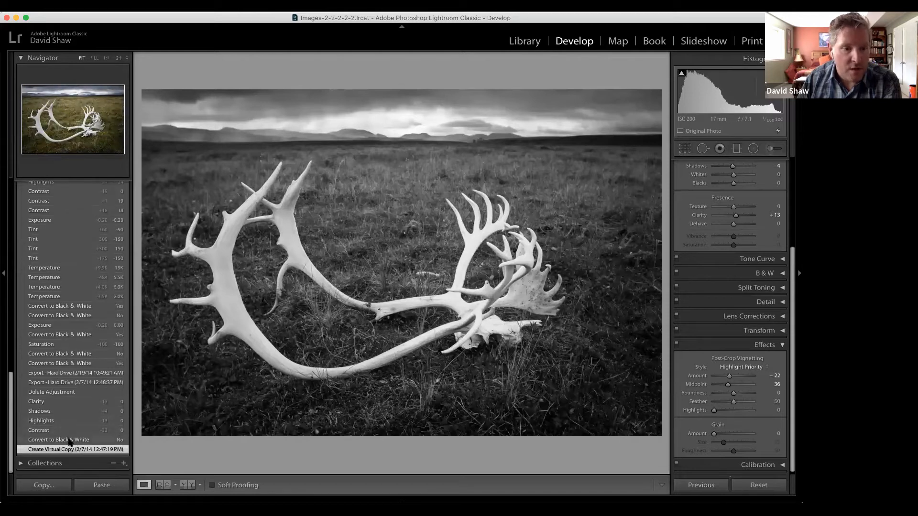
{"action": "left_click", "coordinate": [69, 441]}
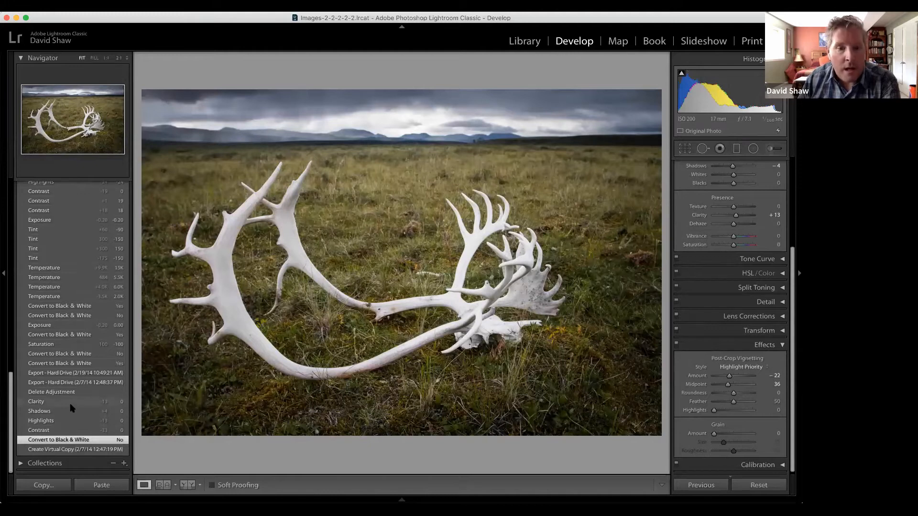
Restore the finished black-and-white edit from the newest history state, the Post-Crop Vignette Amount of -28.
{"action": "scroll", "coordinate": [71, 407], "scroll_direction": "up", "scroll_amount": 15}
{"action": "scroll", "coordinate": [71, 408], "scroll_direction": "up", "scroll_amount": 10}
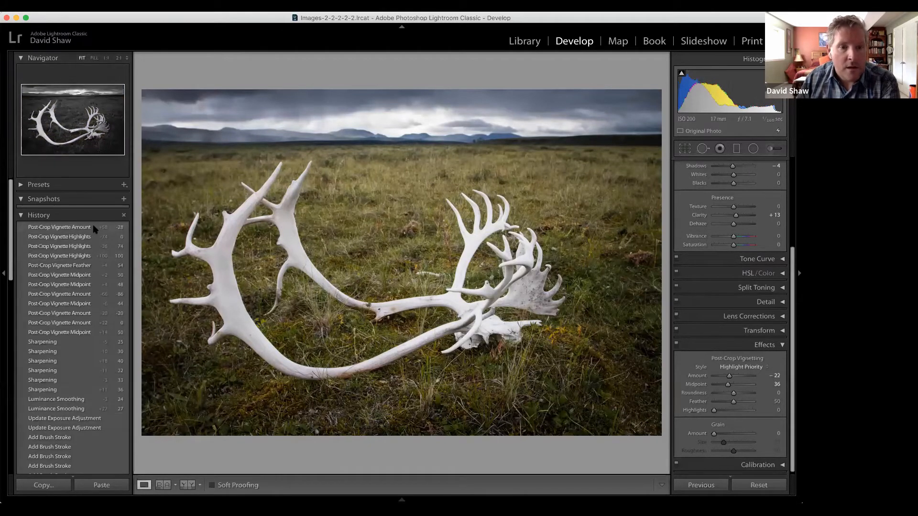
{"action": "left_click", "coordinate": [94, 230]}
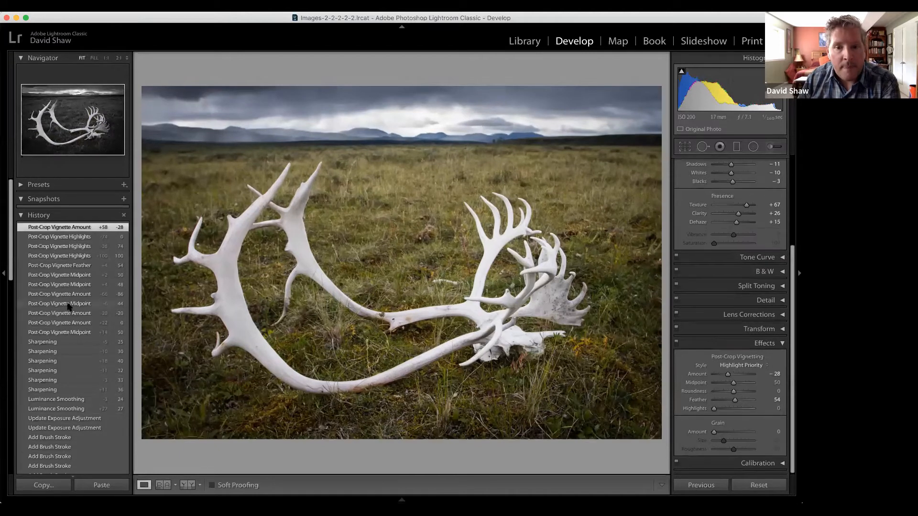
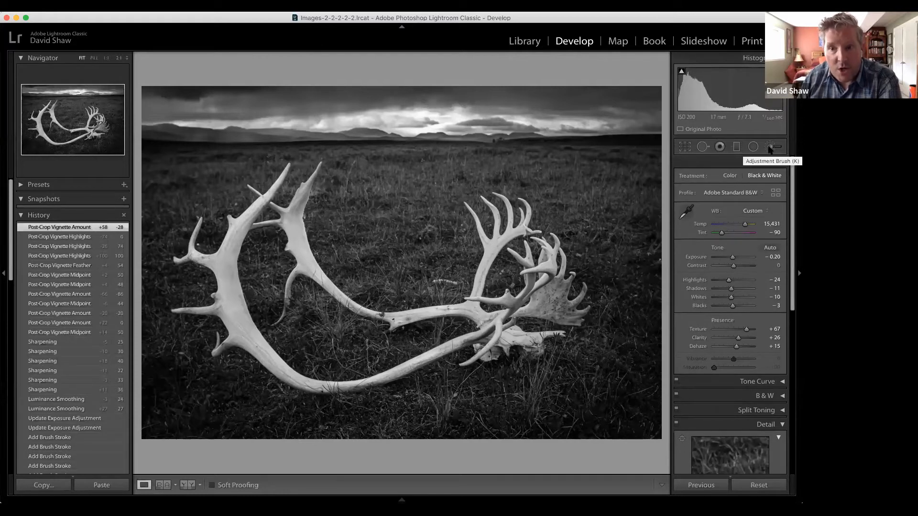
Activate the Adjustment Brush at size 7 and select the existing adjustment pin on the antler to examine its settings.
{"action": "left_click", "coordinate": [770, 148]}
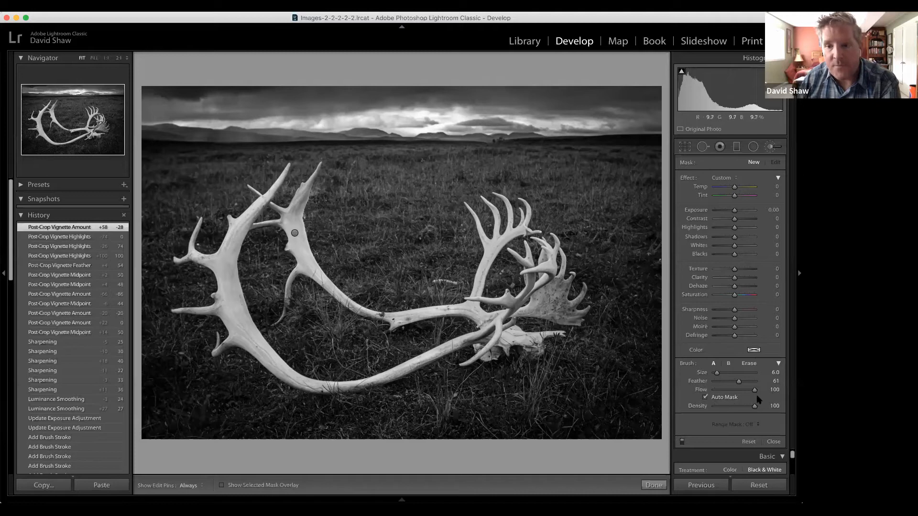
{"action": "key", "text": "]"}
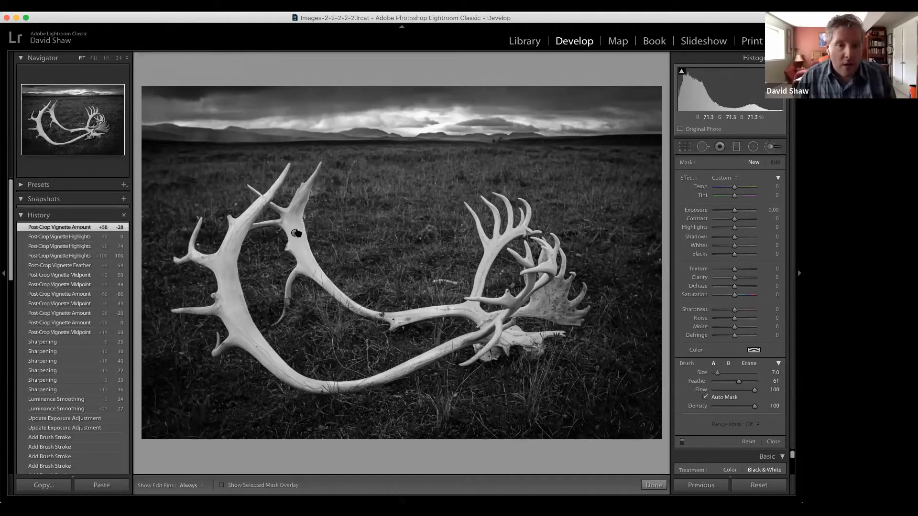
{"action": "left_click", "coordinate": [295, 234]}
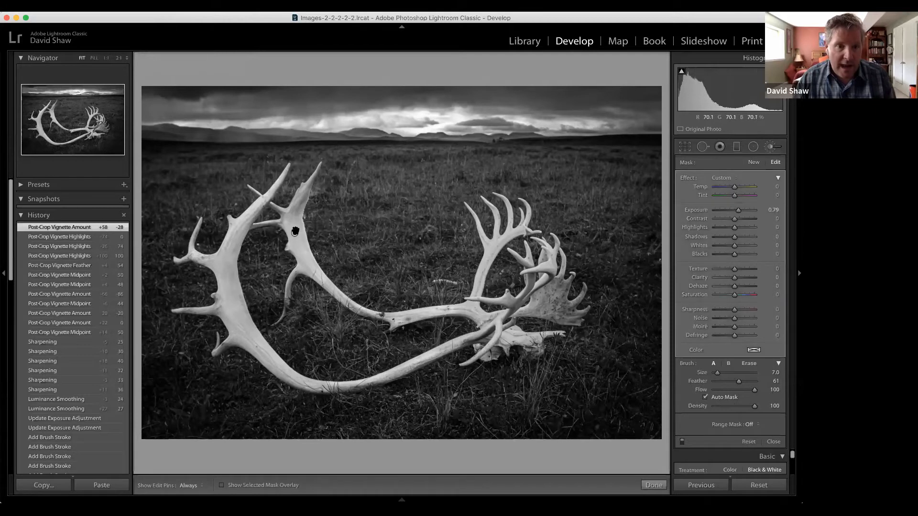
{"action": "mouse_move", "coordinate": [295, 233]}
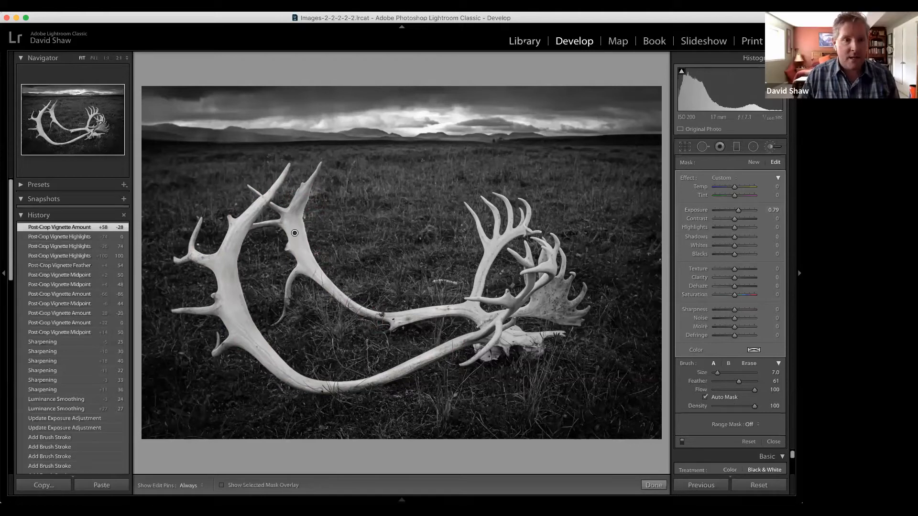
Return to the library grid and browse through all photographs in the catalog for another image to edit.
{"action": "key", "text": "g"}
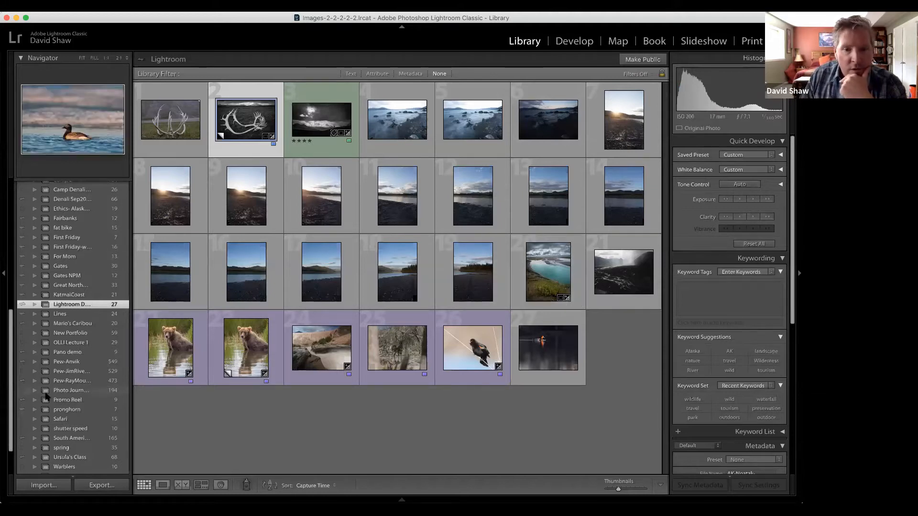
{"action": "scroll", "coordinate": [48, 392], "scroll_direction": "up", "scroll_amount": 5}
{"action": "scroll", "coordinate": [58, 257], "scroll_direction": "up", "scroll_amount": 8}
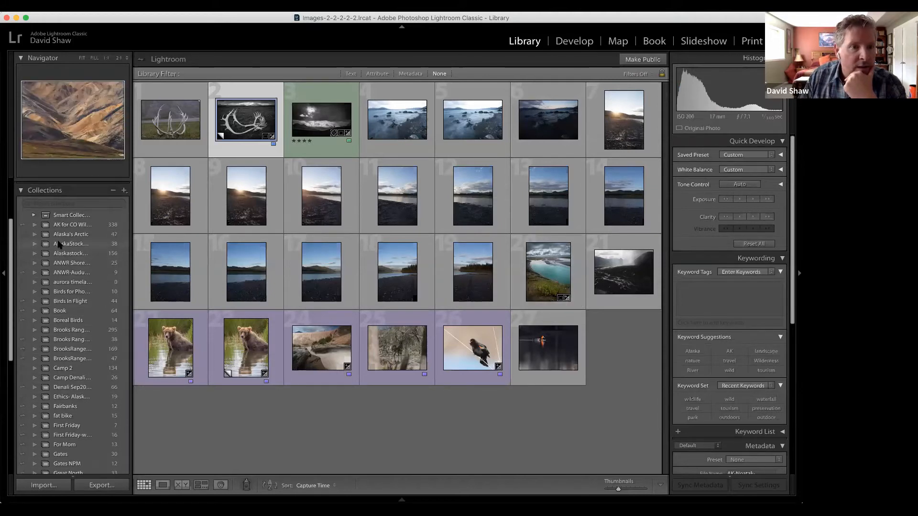
{"action": "left_click", "coordinate": [61, 197]}
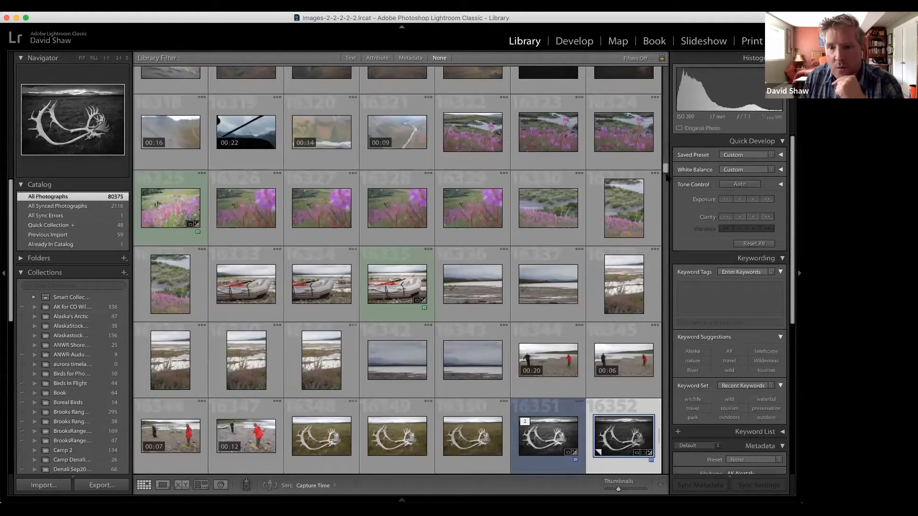
{"action": "left_click_drag", "start_coordinate": [669, 490], "coordinate": [667, 489]}
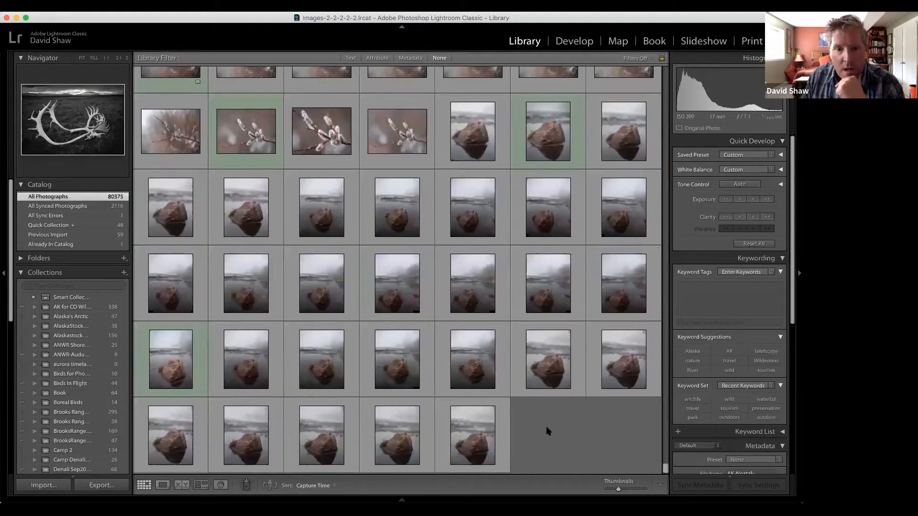
{"action": "scroll", "coordinate": [546, 429], "scroll_direction": "up", "scroll_amount": 5}
{"action": "scroll", "coordinate": [547, 430], "scroll_direction": "down", "scroll_amount": 4}
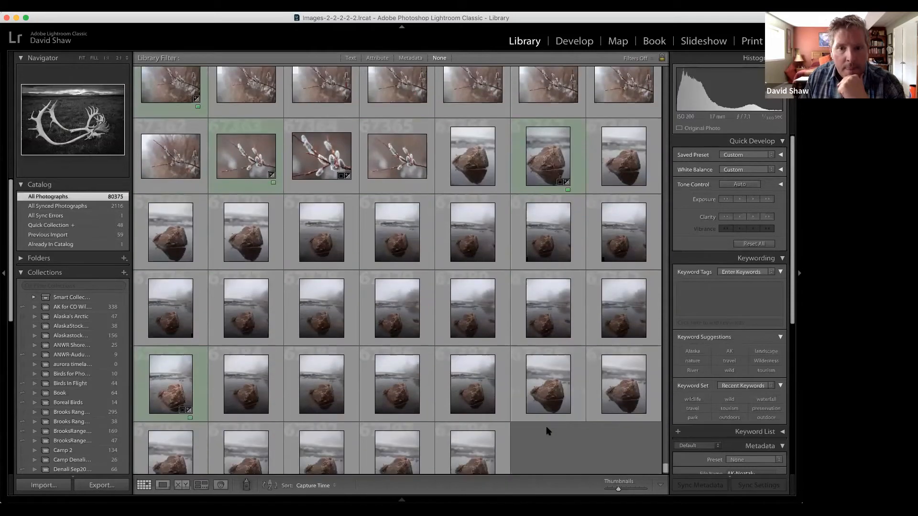
{"action": "scroll", "coordinate": [548, 430], "scroll_direction": "up", "scroll_amount": 6}
{"action": "scroll", "coordinate": [547, 429], "scroll_direction": "up", "scroll_amount": 15}
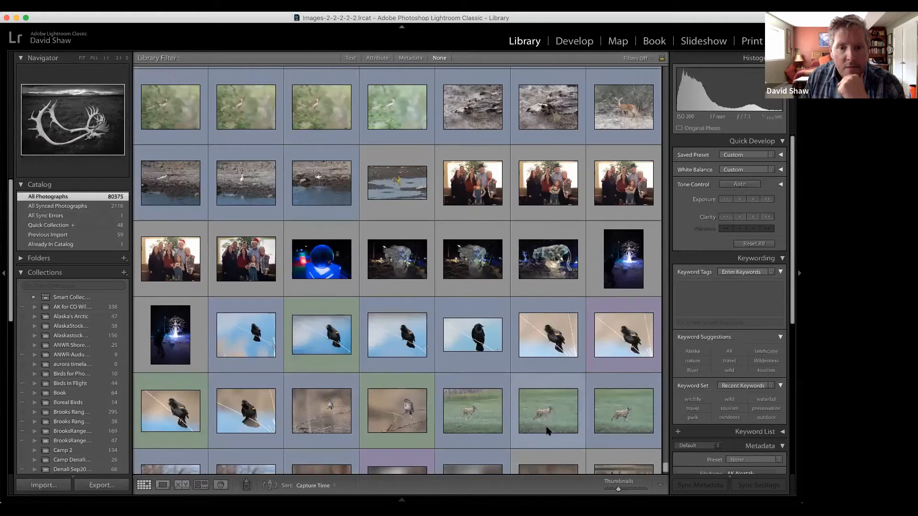
{"action": "scroll", "coordinate": [548, 424], "scroll_direction": "down", "scroll_amount": 2}
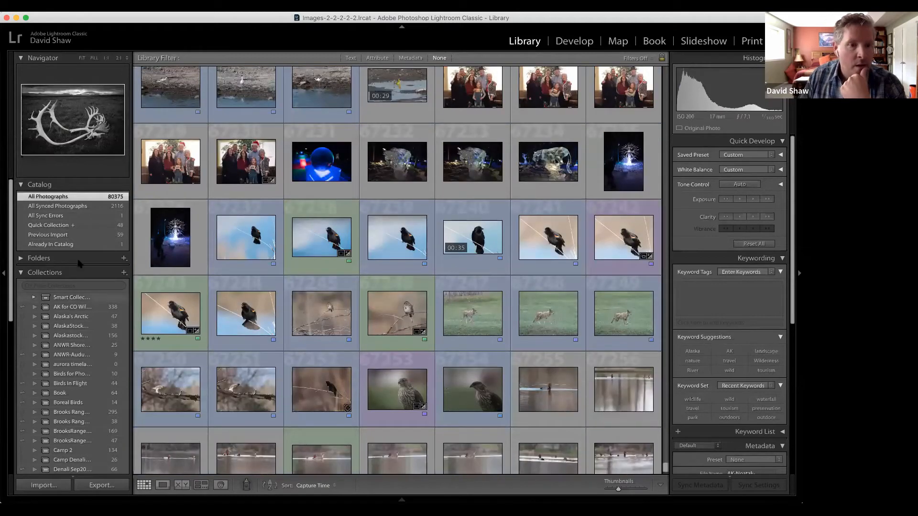
Return to the Lightroom demo collection and open the photo of the black bird with the orange wing patch for developing.
{"action": "scroll", "coordinate": [68, 409], "scroll_direction": "down", "scroll_amount": 5}
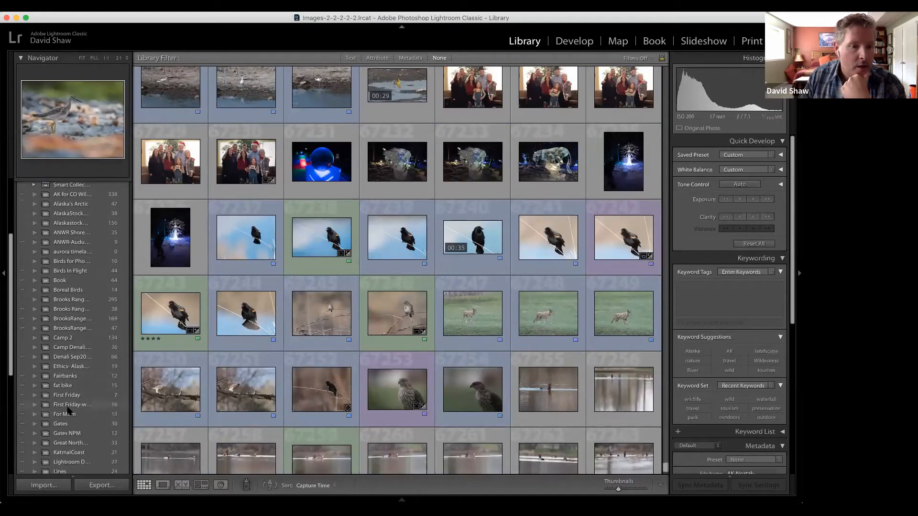
{"action": "scroll", "coordinate": [69, 410], "scroll_direction": "down", "scroll_amount": 4}
{"action": "left_click", "coordinate": [72, 398]}
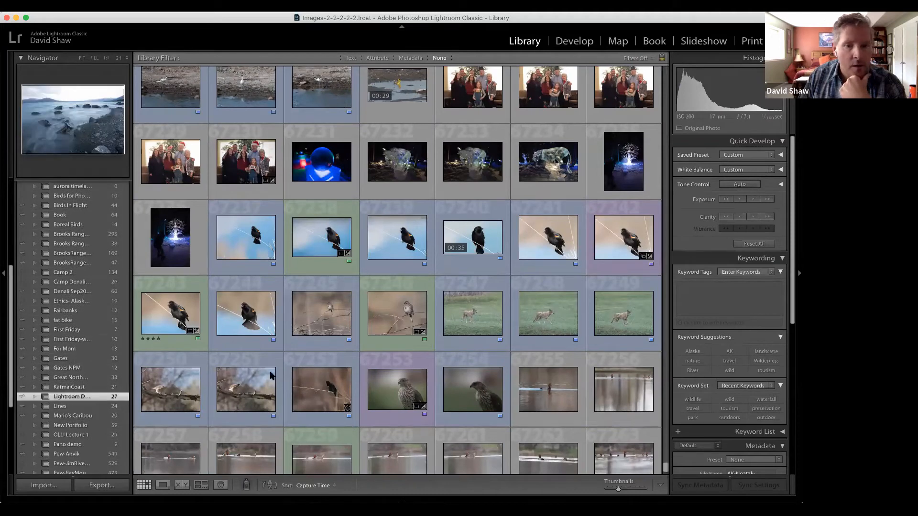
{"action": "left_click", "coordinate": [442, 375]}
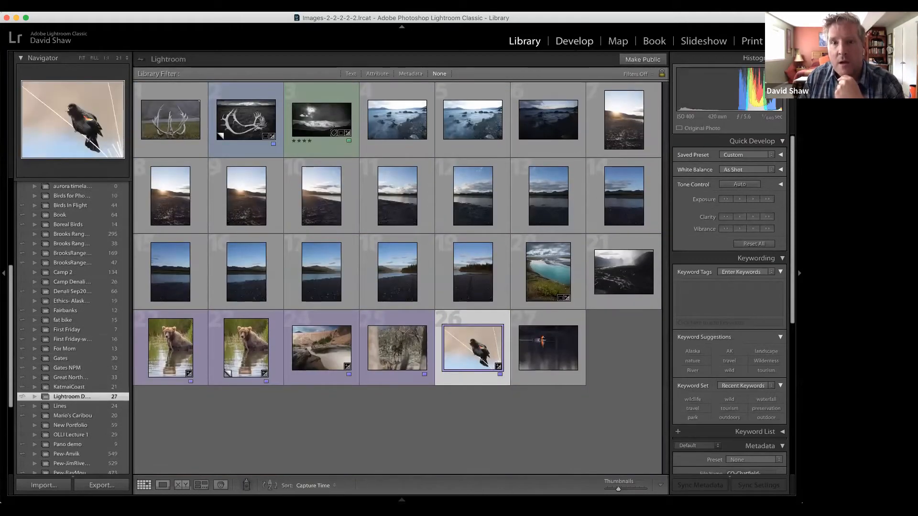
{"action": "key", "text": "d"}
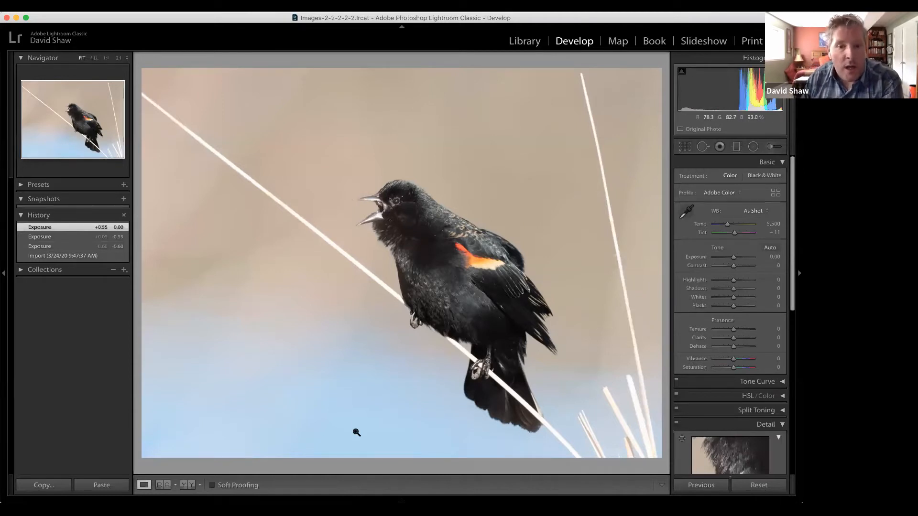
Crop the bird photo with the aspect ratio unlocked, trimming a strip of background above the bird.
{"action": "left_click", "coordinate": [684, 147]}
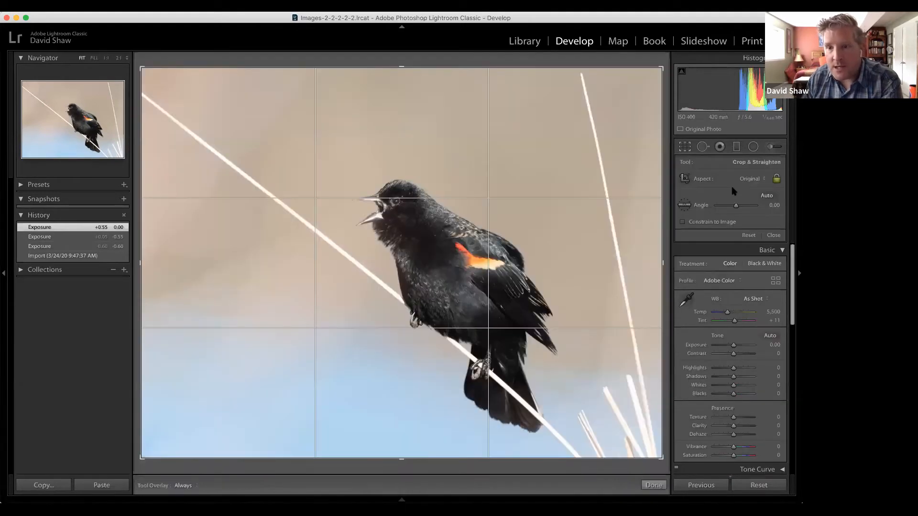
{"action": "left_click", "coordinate": [777, 180]}
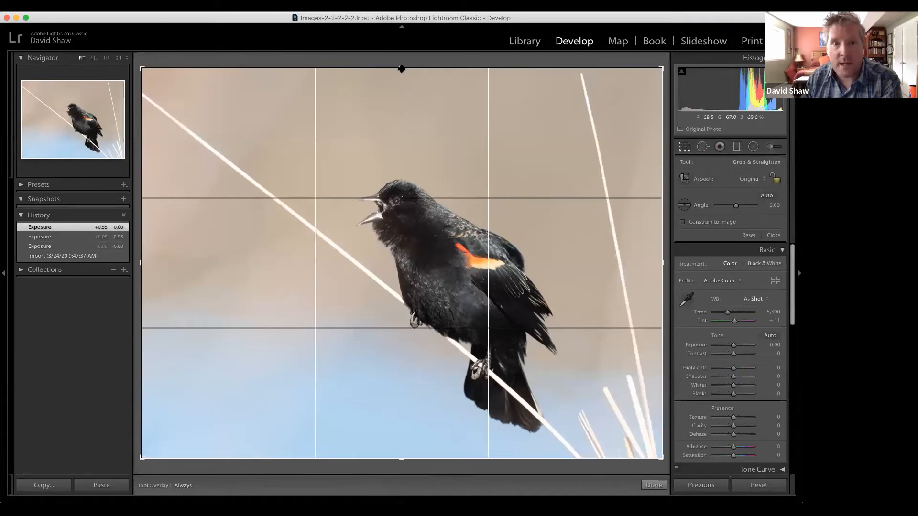
{"action": "left_click_drag", "start_coordinate": [401, 67], "coordinate": [397, 87]}
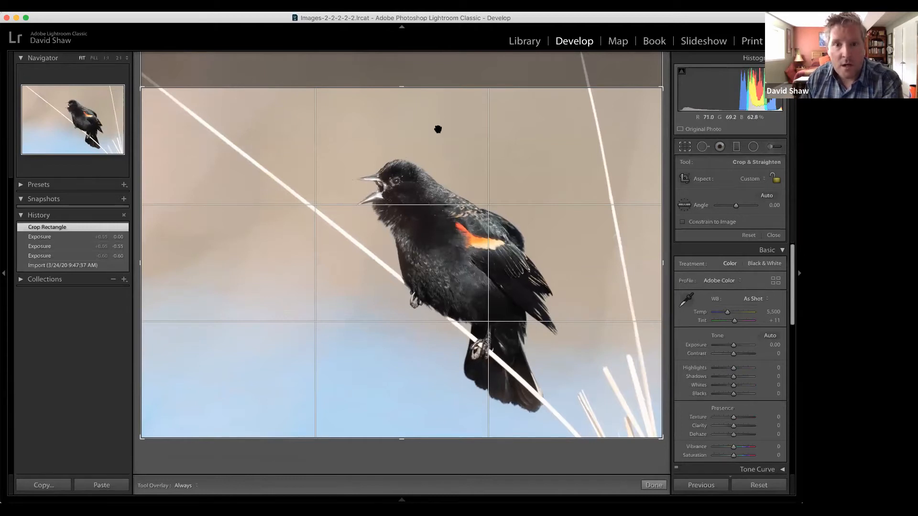
{"action": "key", "text": "Return"}
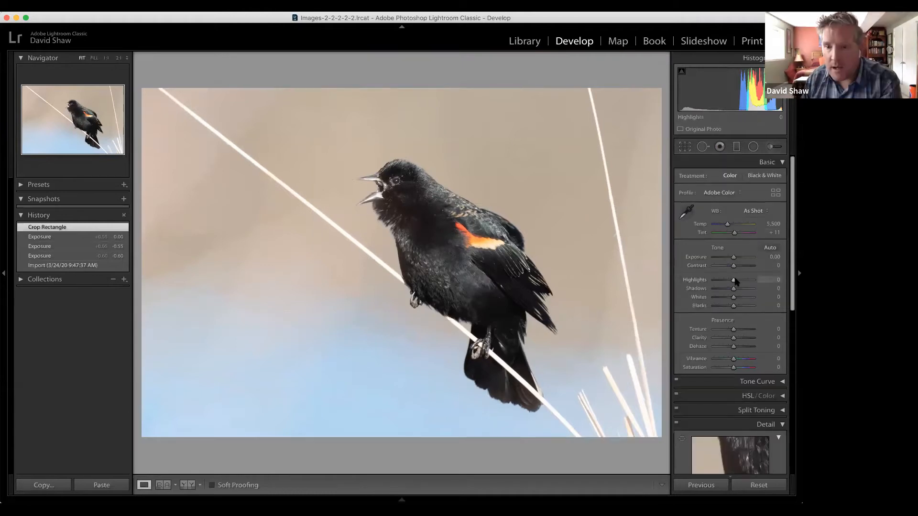
Set the bird photo's Highlights to -49, Shadows to +27, Texture to +56, Clarity to +8, Vibrance to +19 and Saturation to +10.
{"action": "left_click_drag", "start_coordinate": [726, 284], "coordinate": [738, 289]}
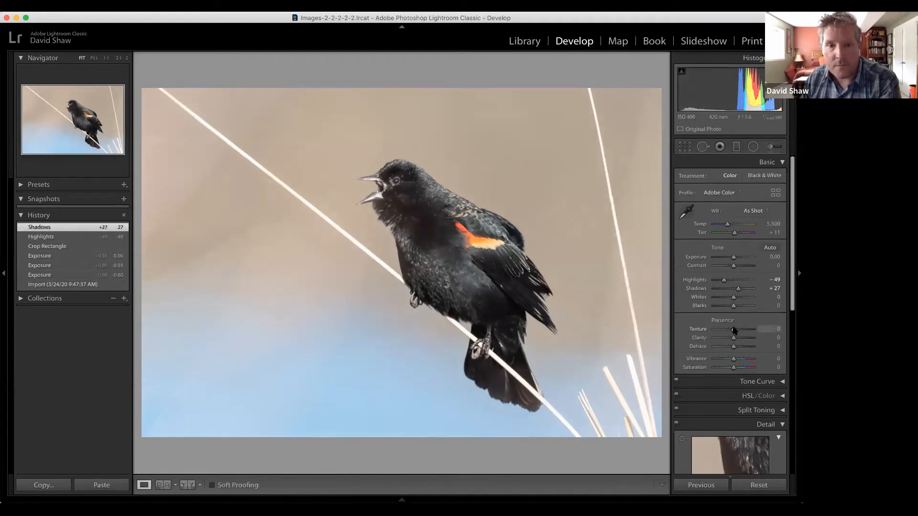
{"action": "left_click_drag", "start_coordinate": [749, 330], "coordinate": [737, 341]}
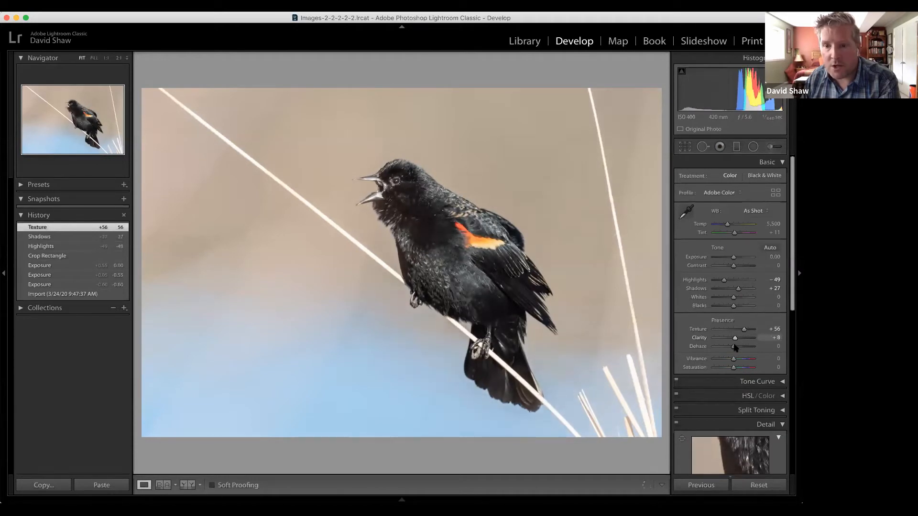
{"action": "left_click_drag", "start_coordinate": [737, 359], "coordinate": [736, 372]}
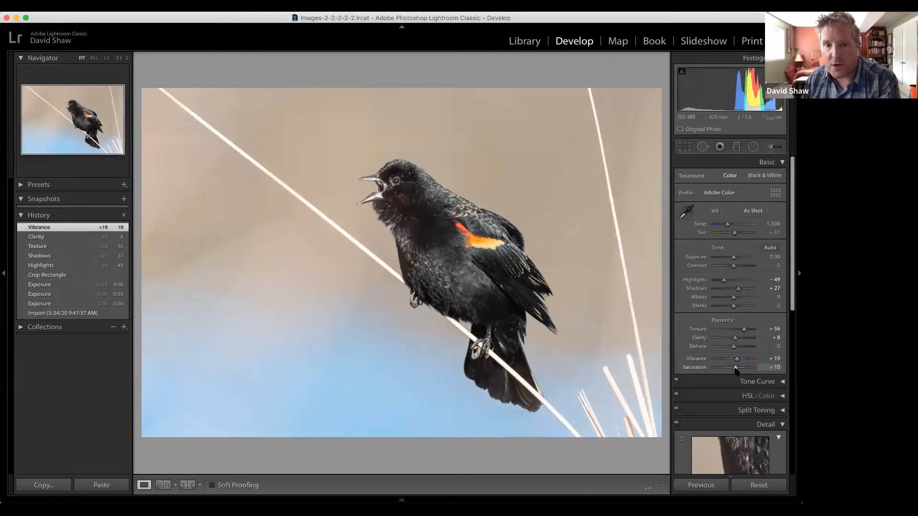
Review the Detail and Effects settings and examine the HSL Hue, Saturation and Luminance controls for each color.
{"action": "scroll", "coordinate": [722, 334], "scroll_direction": "down", "scroll_amount": 10}
{"action": "scroll", "coordinate": [716, 327], "scroll_direction": "up", "scroll_amount": 8}
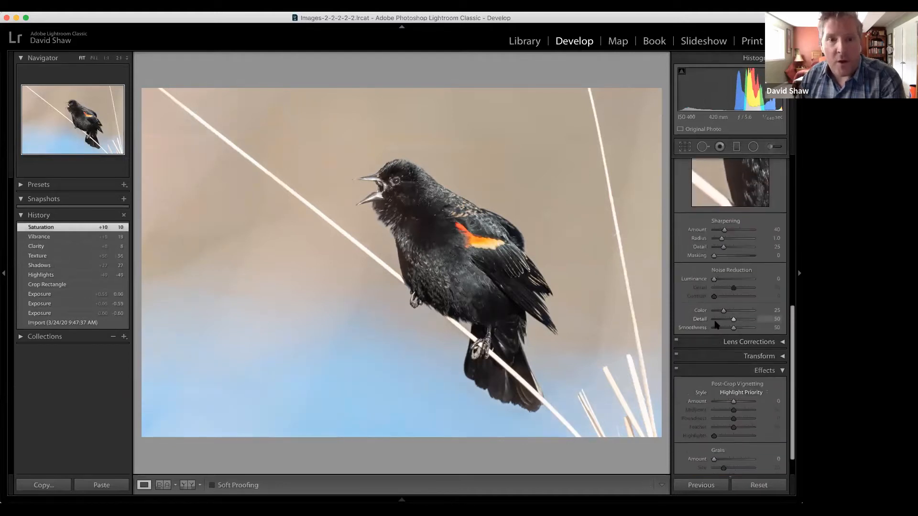
{"action": "scroll", "coordinate": [716, 325], "scroll_direction": "up", "scroll_amount": 1}
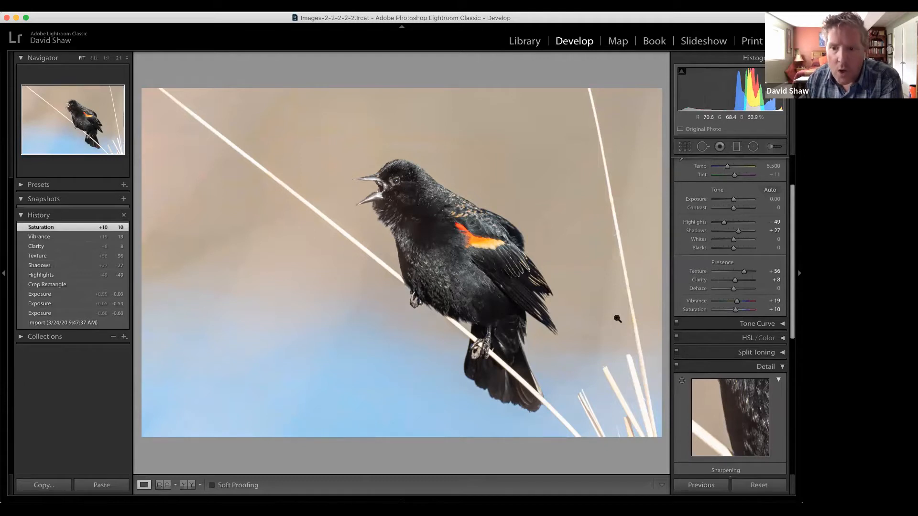
{"action": "scroll", "coordinate": [753, 338], "scroll_direction": "down", "scroll_amount": 2}
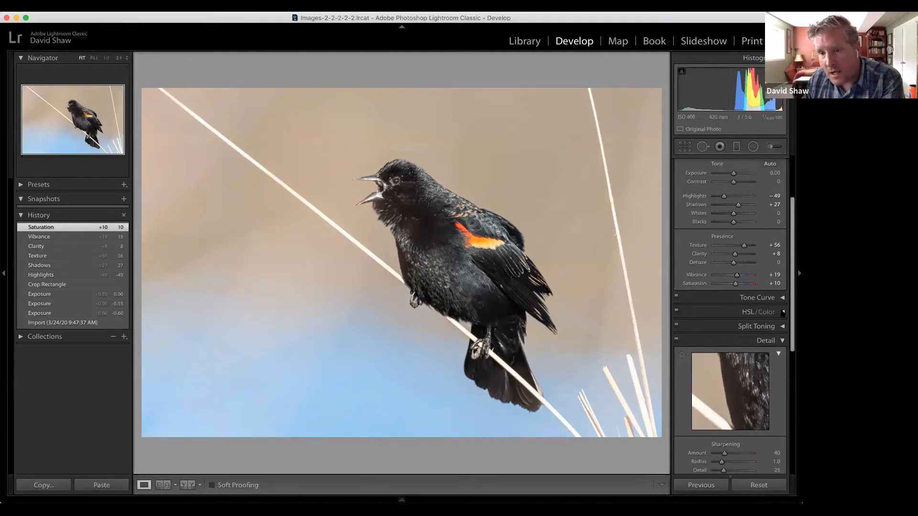
{"action": "left_click", "coordinate": [783, 313]}
{"action": "scroll", "coordinate": [746, 346], "scroll_direction": "down", "scroll_amount": 3}
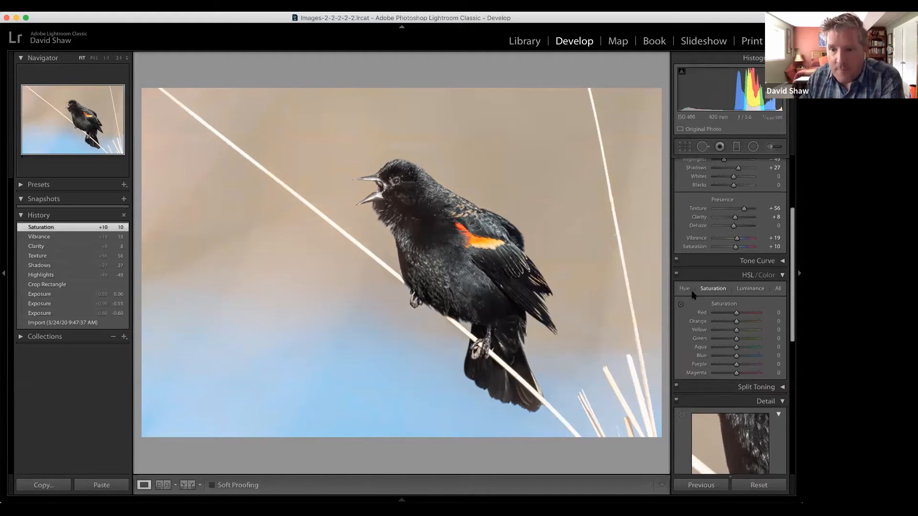
{"action": "left_click", "coordinate": [685, 288]}
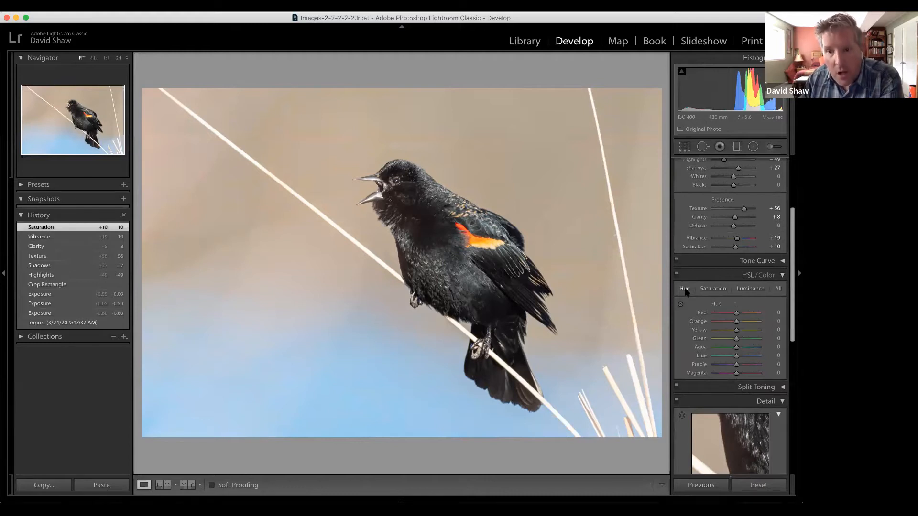
{"action": "left_click", "coordinate": [712, 289]}
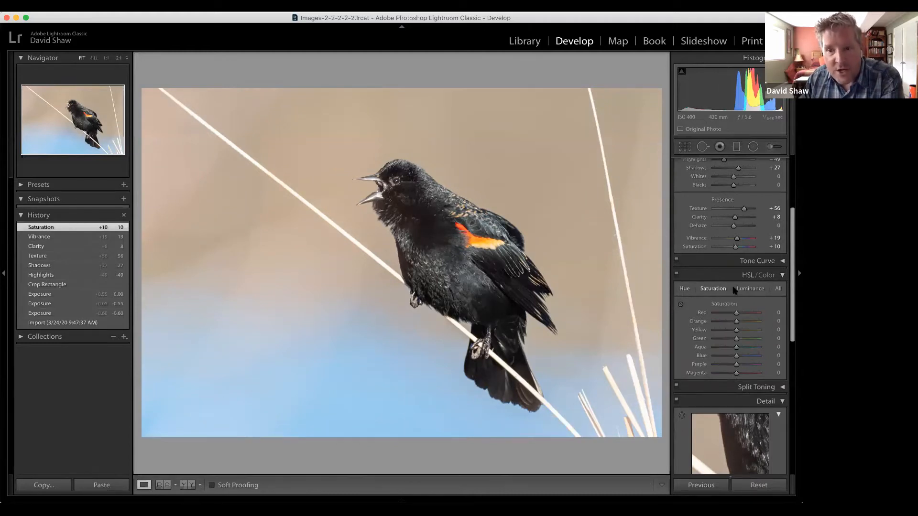
{"action": "left_click", "coordinate": [749, 289]}
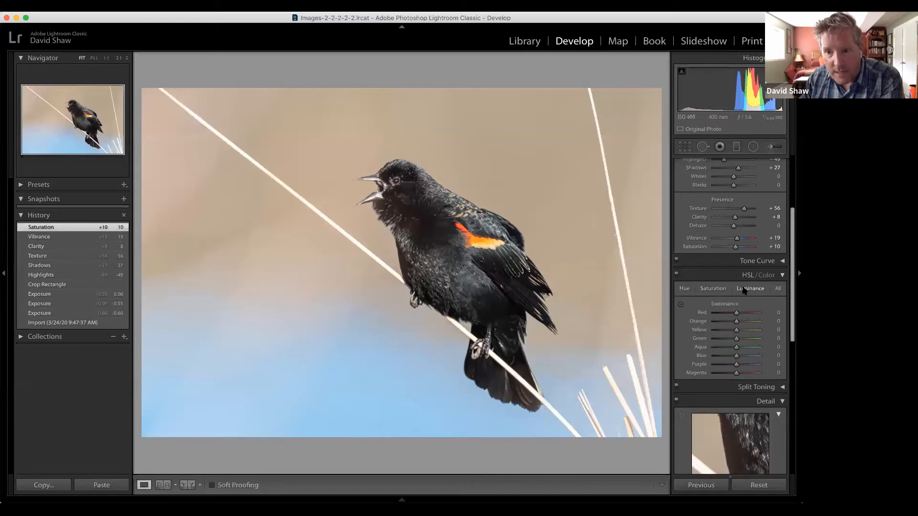
Shift the hue of the bird's red shoulder patch with the targeted adjustment, to Red -15 and Orange -9.
{"action": "left_click", "coordinate": [686, 290]}
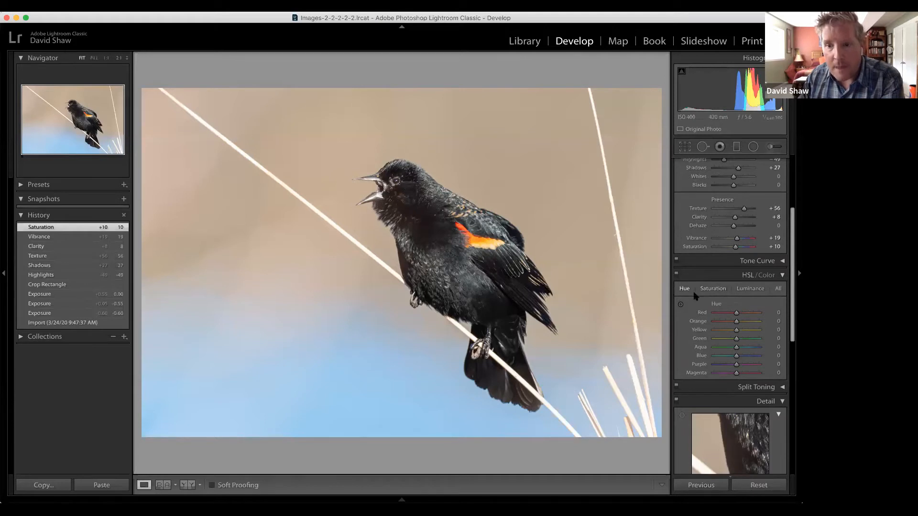
{"action": "left_click", "coordinate": [682, 304]}
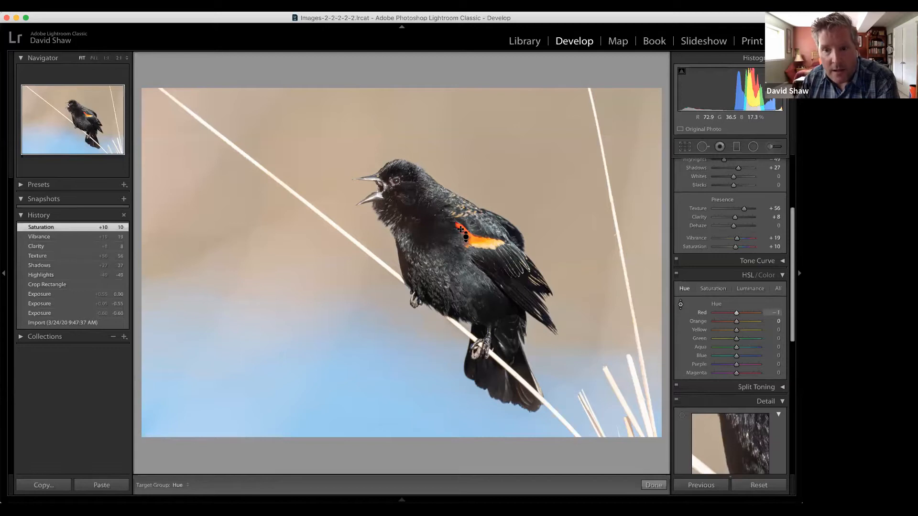
{"action": "left_click_drag", "start_coordinate": [461, 229], "coordinate": [461, 231]}
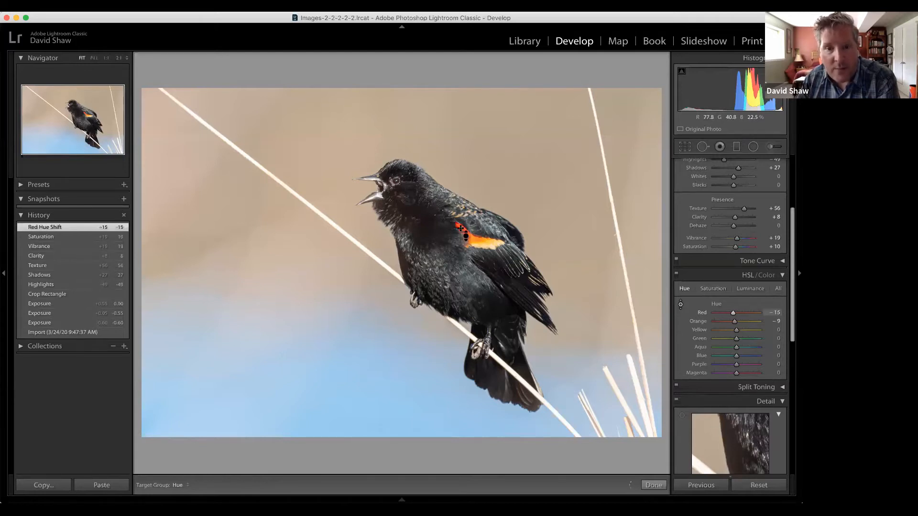
Try stronger hue shifts on the bird's red shoulder patch with the targeted adjustment, including Red -58 with Orange -60 and Red +64 with Orange +86.
{"action": "left_click_drag", "start_coordinate": [460, 229], "coordinate": [461, 229]}
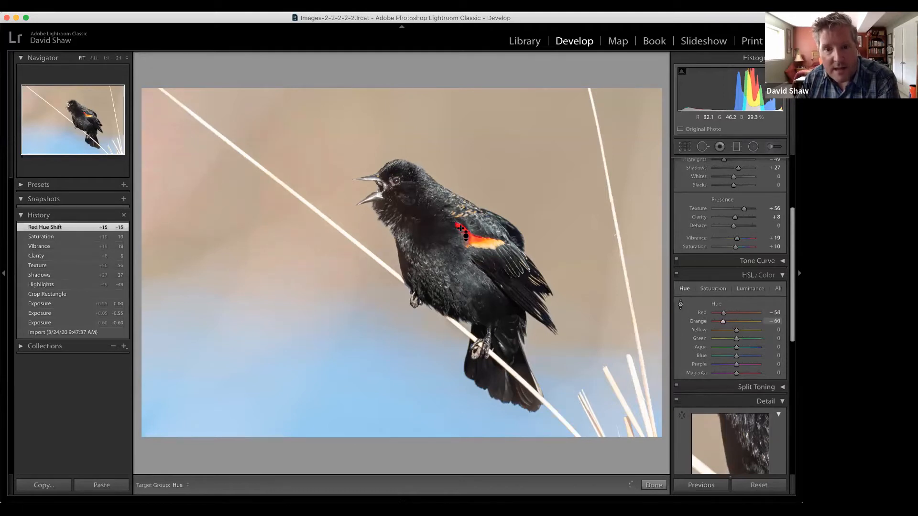
{"action": "left_click_drag", "start_coordinate": [460, 229], "coordinate": [461, 229]}
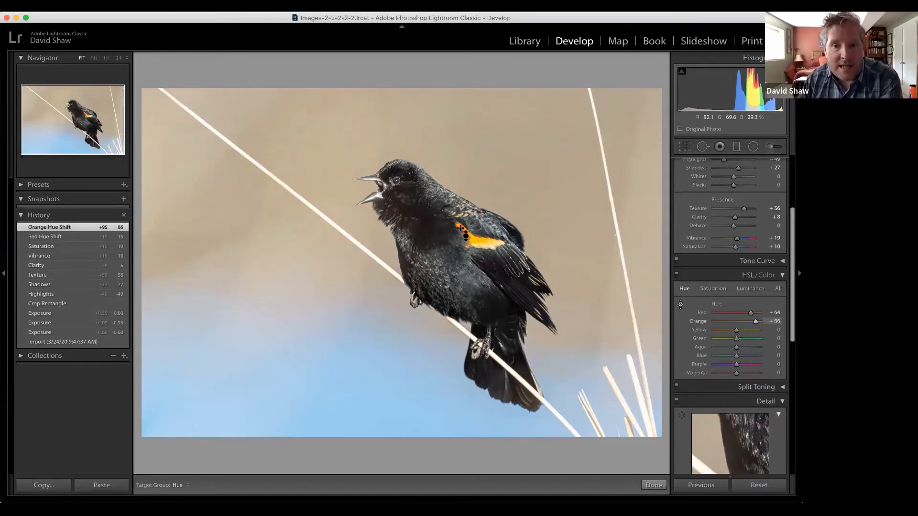
{"action": "left_click_drag", "start_coordinate": [460, 229], "coordinate": [462, 229]}
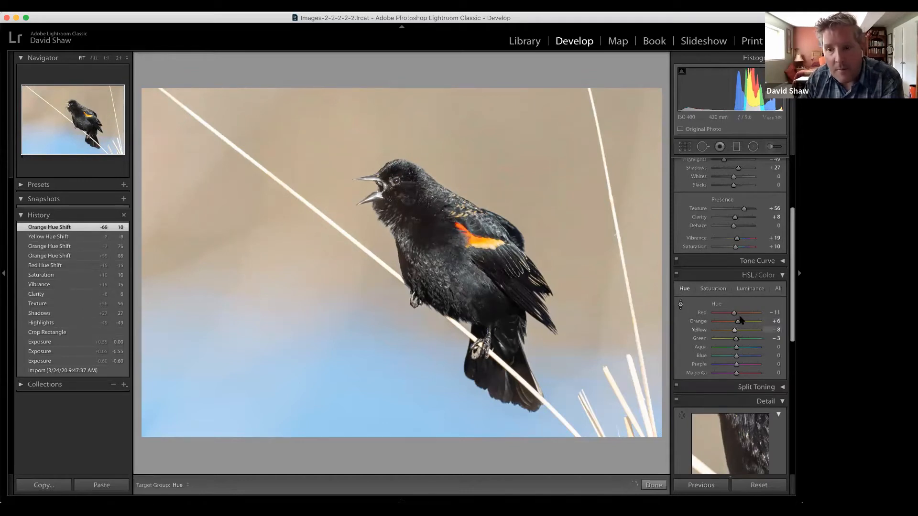
Reset the Red, Orange, Yellow and Green hue values of the bird photo to 0.
{"action": "double_click", "coordinate": [735, 314]}
{"action": "double_click", "coordinate": [737, 321]}
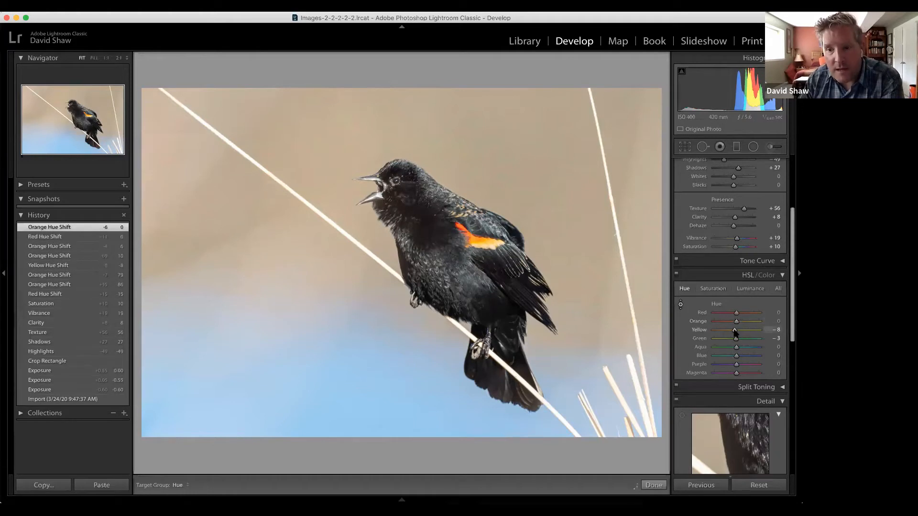
{"action": "double_click", "coordinate": [735, 330]}
{"action": "double_click", "coordinate": [737, 339]}
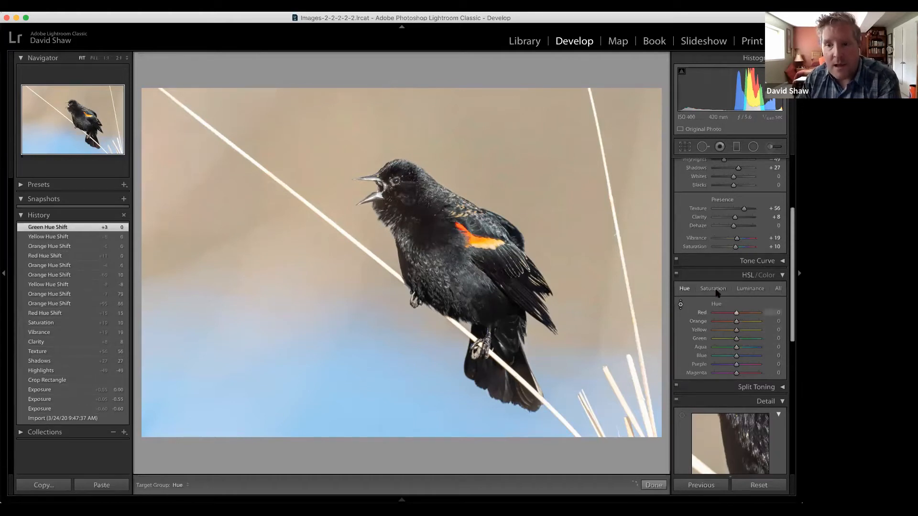
Adjust HSL saturation with the targeted adjustment, trying extremes on the blue background and settling on Blue -10, Aqua -14, Yellow +15 and Orange +6.
{"action": "left_click", "coordinate": [713, 290]}
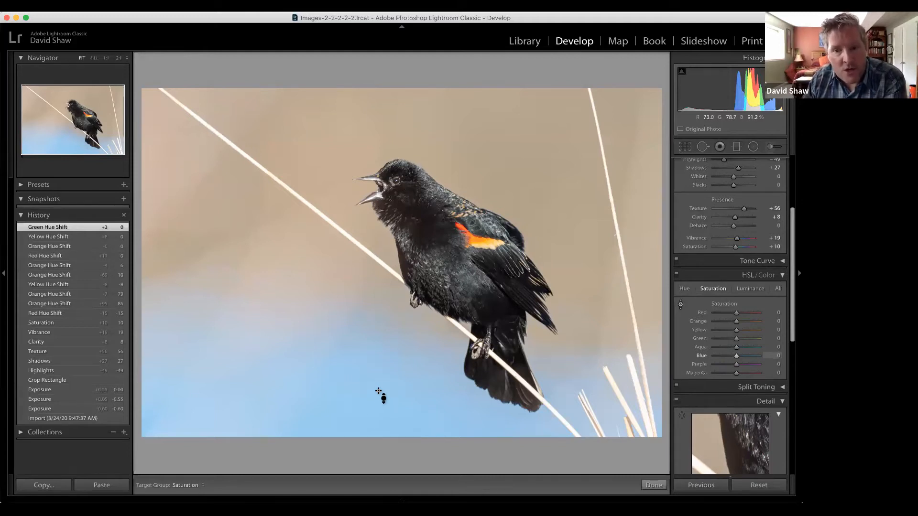
{"action": "left_click_drag", "start_coordinate": [378, 391], "coordinate": [378, 391]}
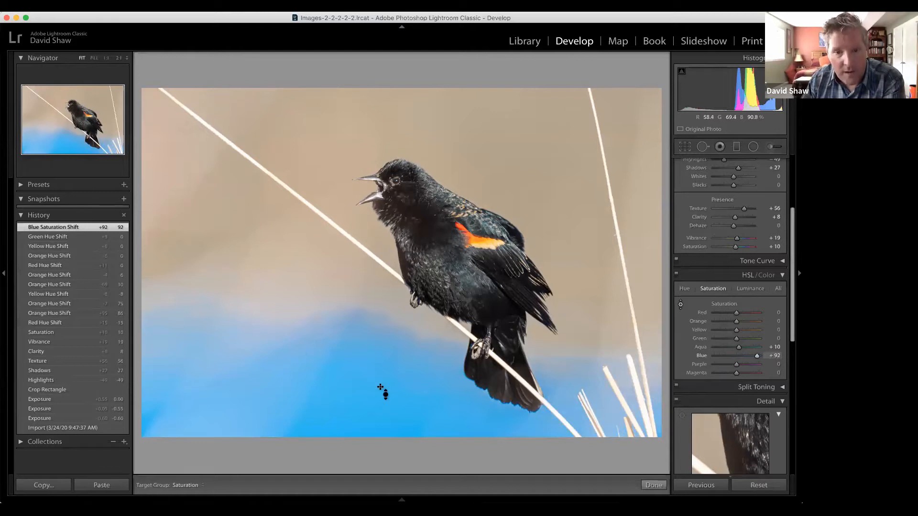
{"action": "left_click_drag", "start_coordinate": [381, 388], "coordinate": [380, 388]}
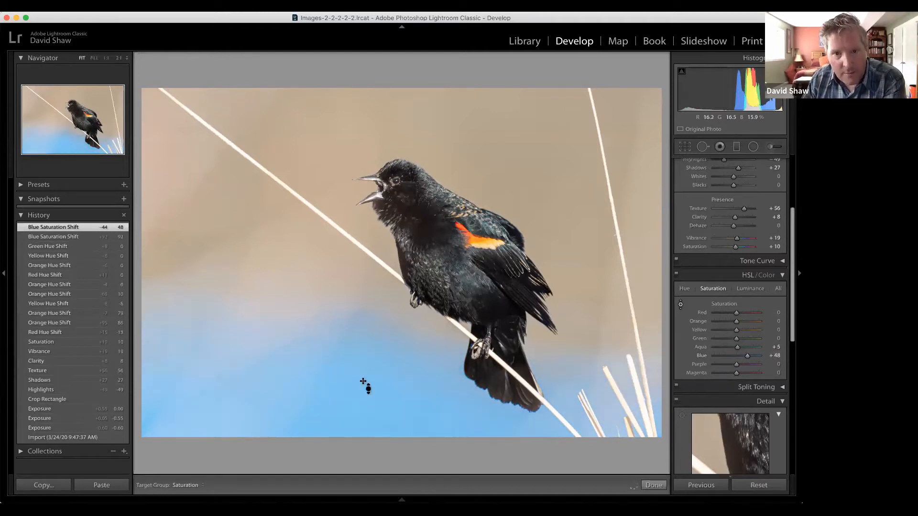
{"action": "left_click_drag", "start_coordinate": [374, 385], "coordinate": [374, 385]}
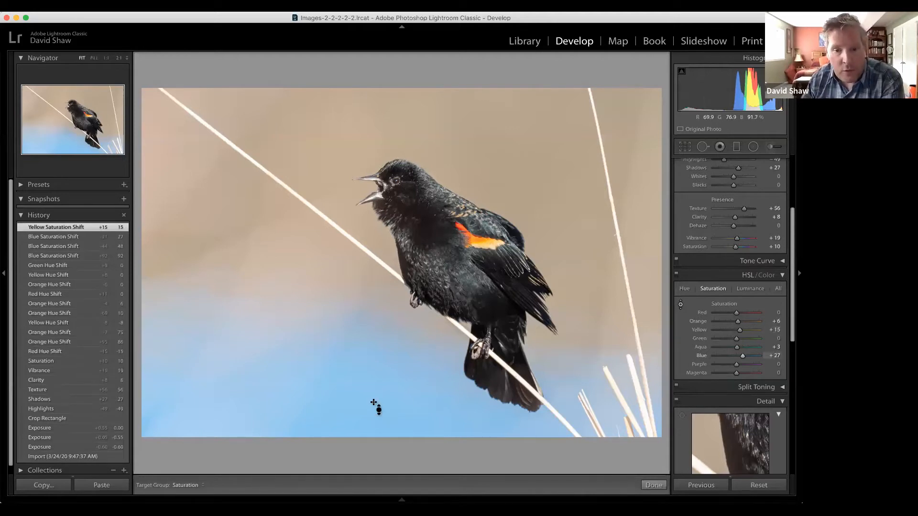
{"action": "left_click_drag", "start_coordinate": [374, 402], "coordinate": [375, 403]}
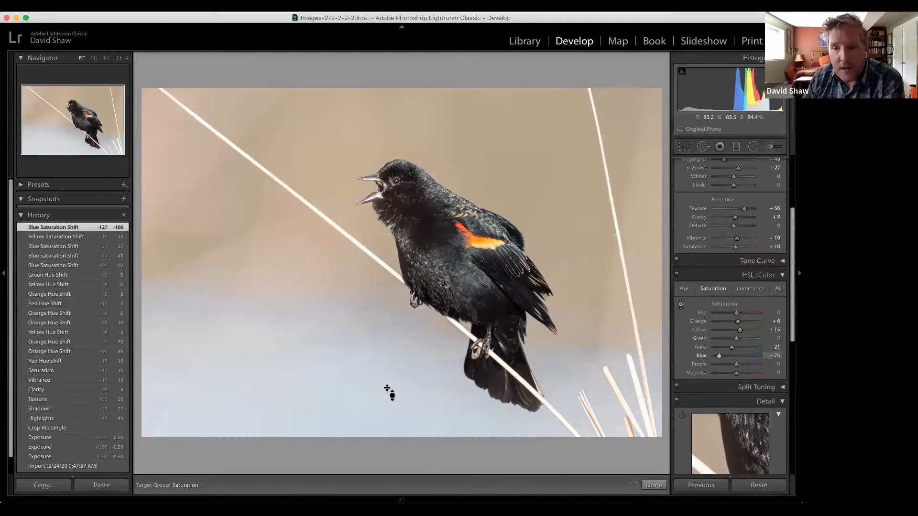
{"action": "left_click_drag", "start_coordinate": [387, 388], "coordinate": [387, 386]}
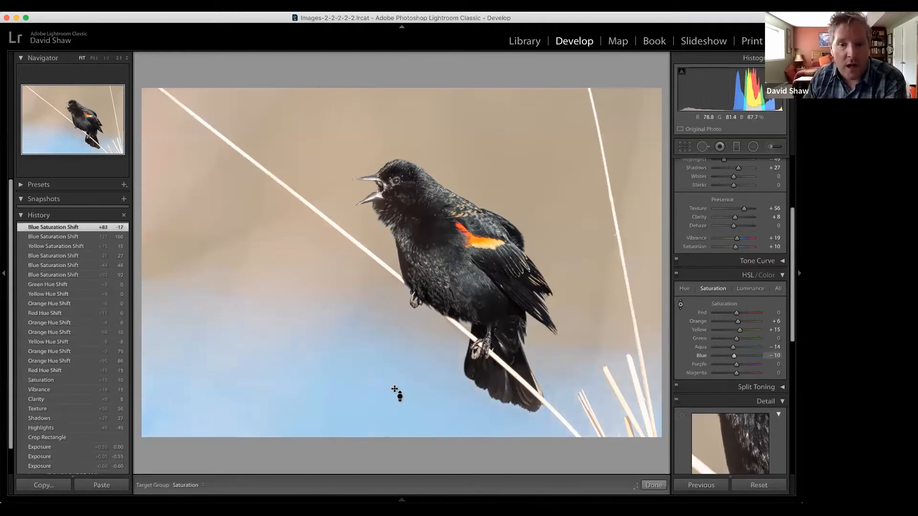
Darken the blue background with the targeted luminance adjustment, setting Blue to -25 and Aqua to -3.
{"action": "left_click", "coordinate": [750, 289]}
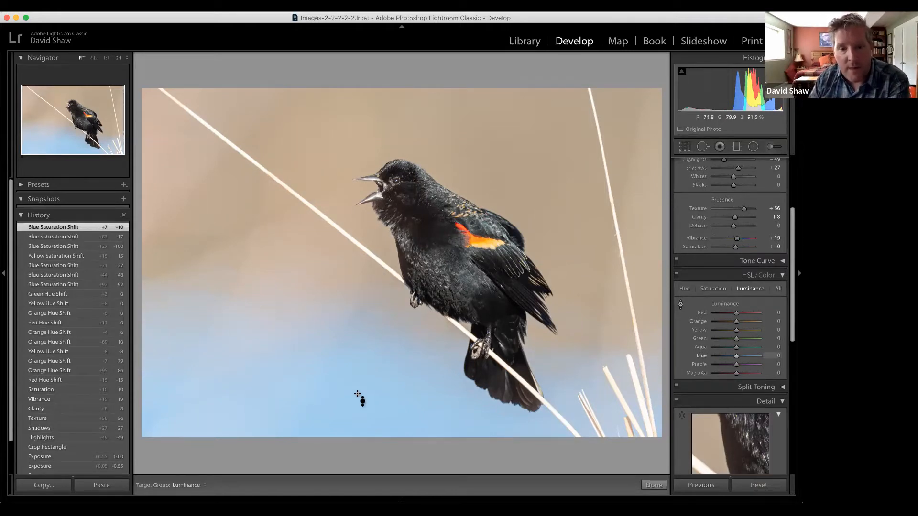
{"action": "left_click_drag", "start_coordinate": [357, 393], "coordinate": [357, 393]}
{"action": "left_click_drag", "start_coordinate": [357, 394], "coordinate": [357, 394]}
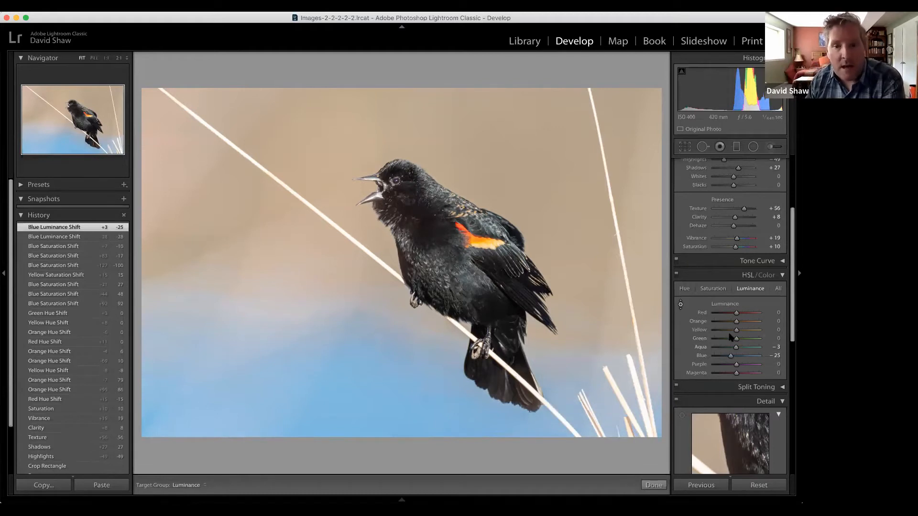
{"action": "left_click", "coordinate": [782, 276]}
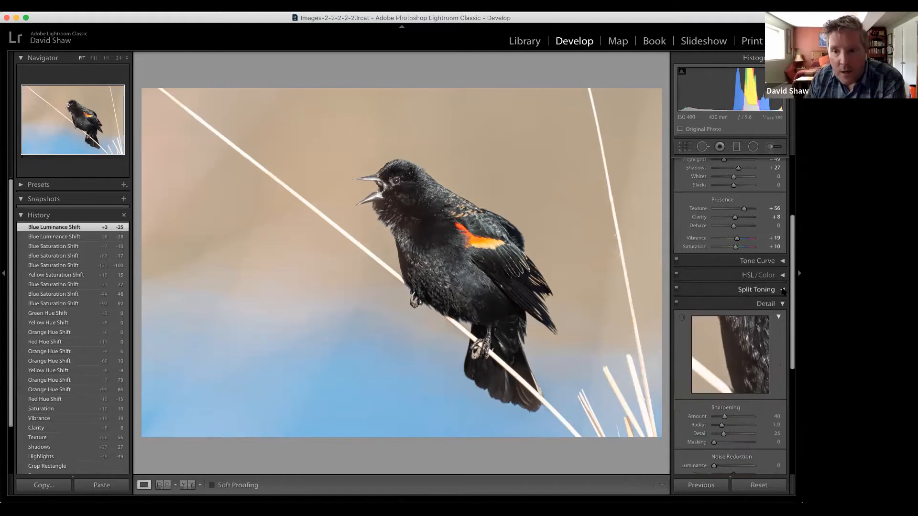
Try split toning with Shadows Hue at 360 and at 0 with Saturation 62, and return the Highlights and Shadows values to 0.
{"action": "left_click", "coordinate": [782, 290]}
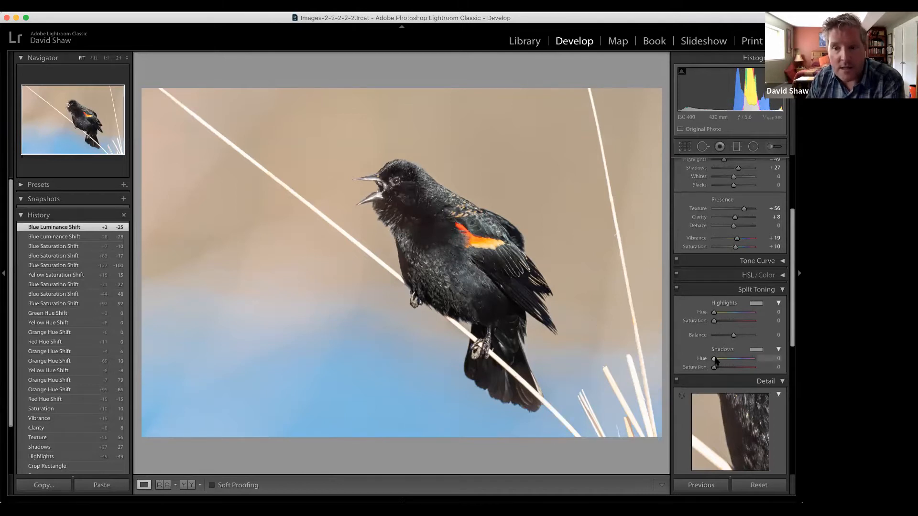
{"action": "left_click_drag", "start_coordinate": [714, 359], "coordinate": [759, 360]}
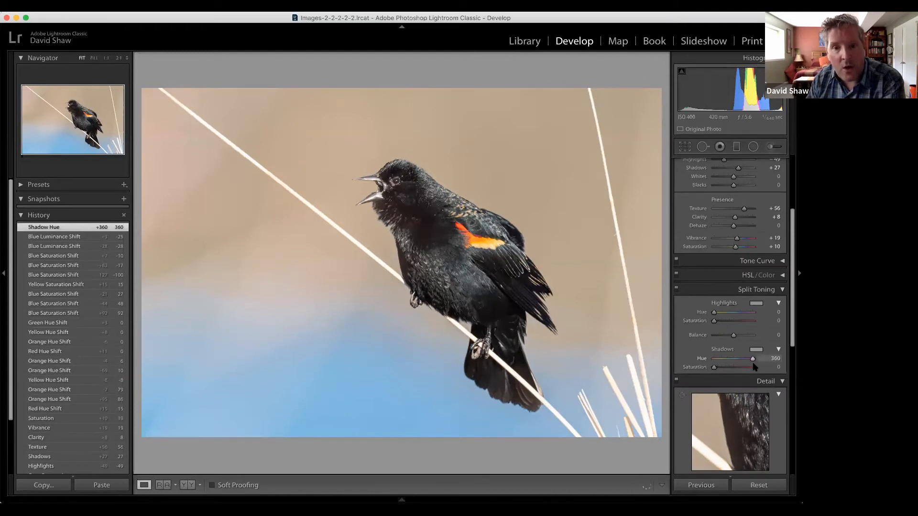
{"action": "left_click_drag", "start_coordinate": [713, 370], "coordinate": [740, 369]}
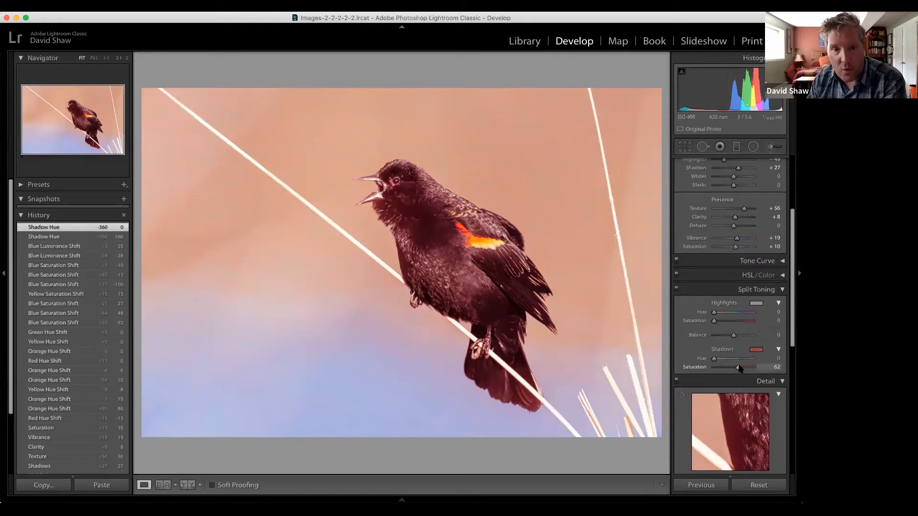
{"action": "left_click_drag", "start_coordinate": [733, 369], "coordinate": [714, 369]}
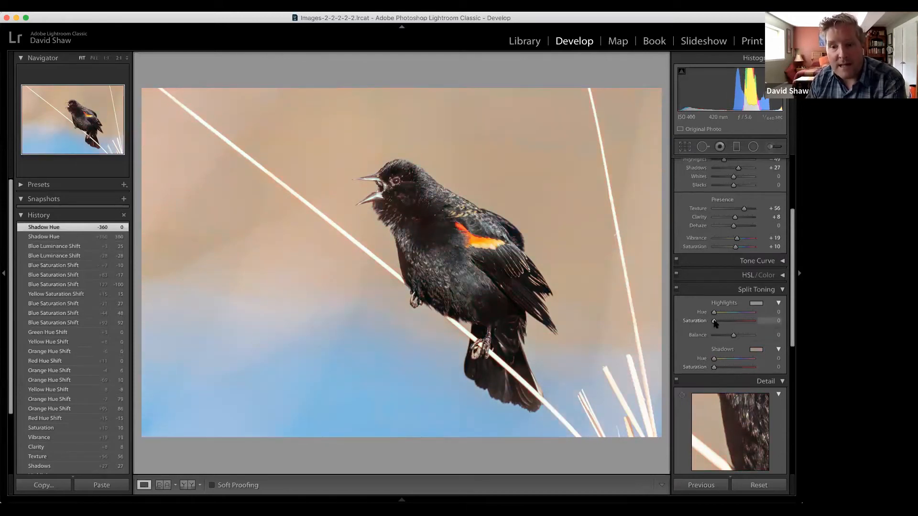
{"action": "mouse_move", "coordinate": [717, 324]}
{"action": "left_mouse_down"}
{"action": "mouse_move", "coordinate": [735, 324]}
{"action": "mouse_move", "coordinate": [707, 327]}
{"action": "left_mouse_up"}
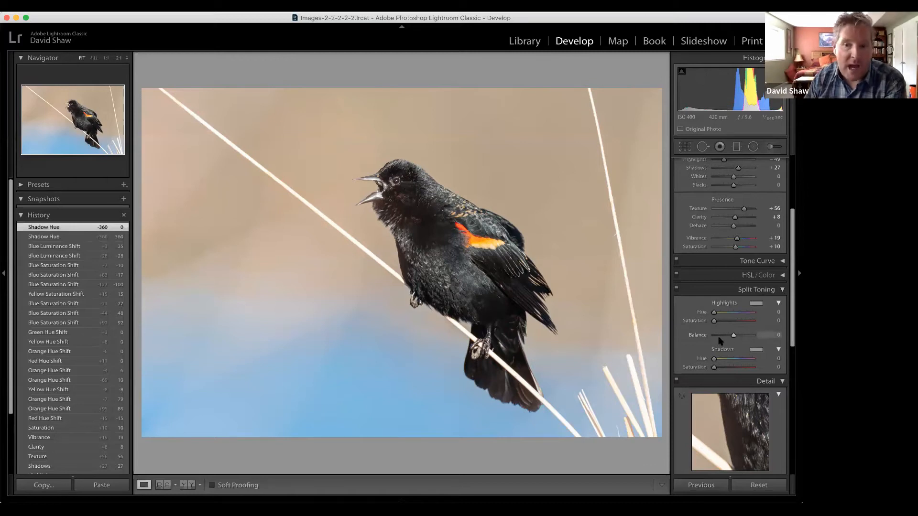
{"action": "left_click", "coordinate": [783, 290]}
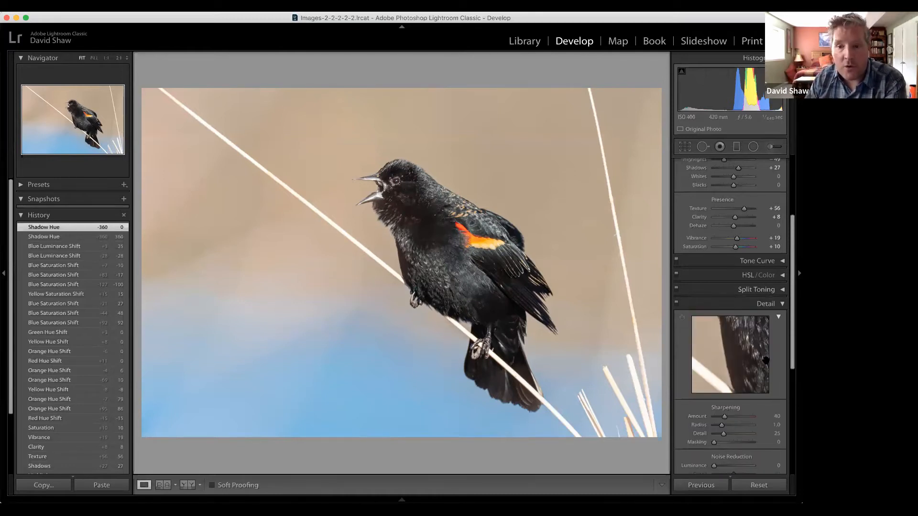
Set the Luminance noise reduction to 67 while checking the background around the bird's beak up close.
{"action": "scroll", "coordinate": [743, 377], "scroll_direction": "down", "scroll_amount": 2}
{"action": "scroll", "coordinate": [743, 377], "scroll_direction": "down", "scroll_amount": 2}
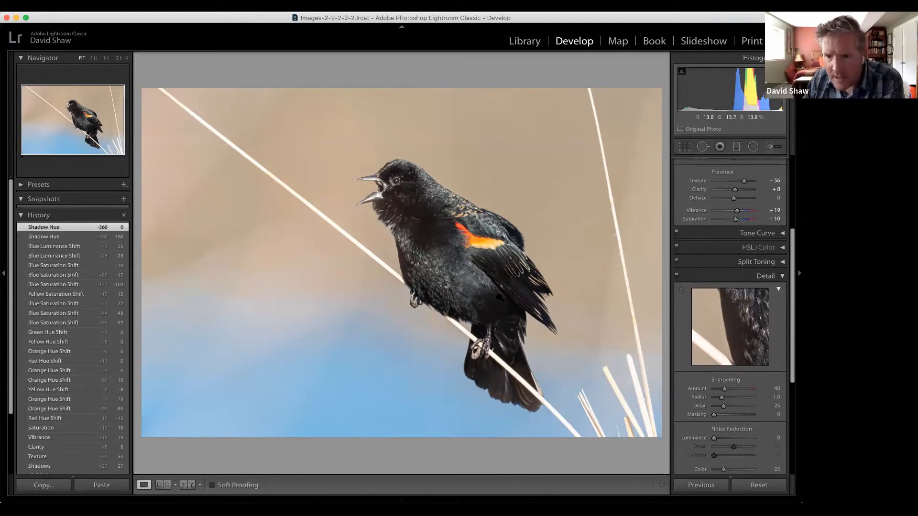
{"action": "left_click", "coordinate": [363, 196]}
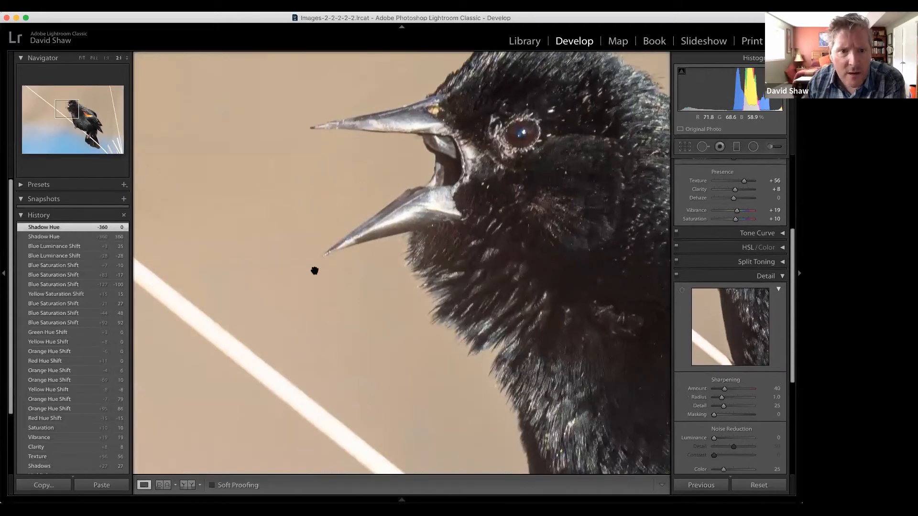
{"action": "left_click_drag", "start_coordinate": [362, 229], "coordinate": [438, 277]}
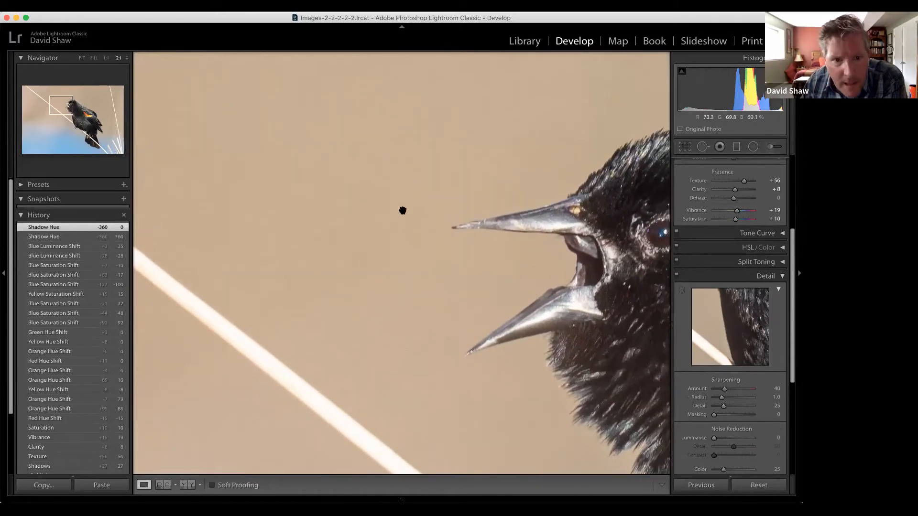
{"action": "left_click", "coordinate": [127, 58]}
{"action": "left_click", "coordinate": [130, 66]}
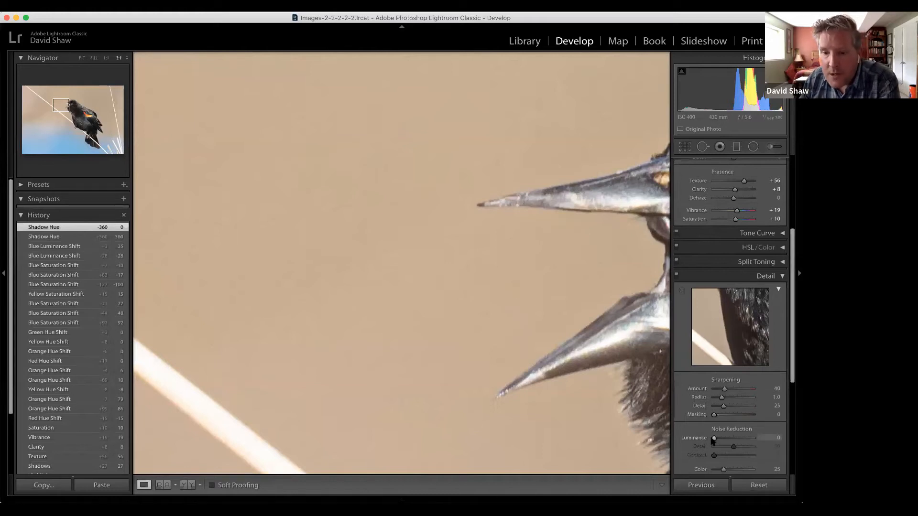
{"action": "left_click_drag", "start_coordinate": [714, 440], "coordinate": [716, 441]}
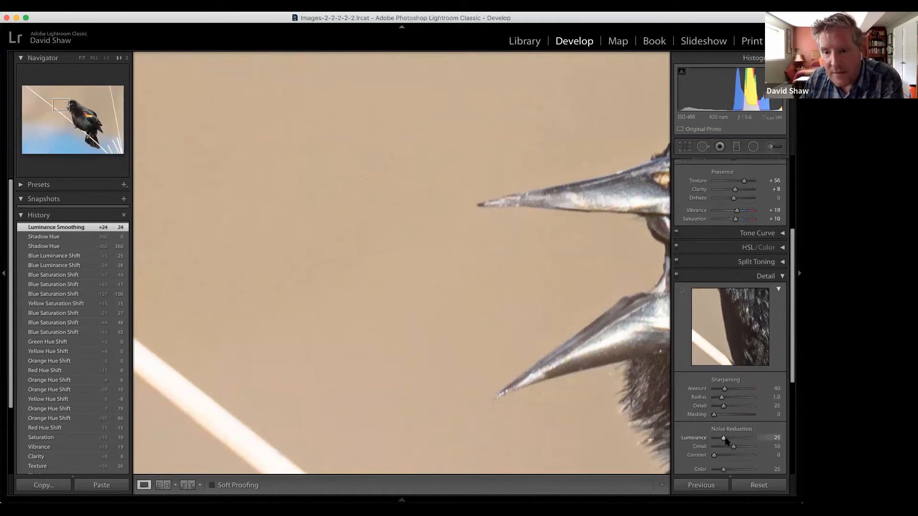
{"action": "left_click_drag", "start_coordinate": [725, 438], "coordinate": [739, 438]}
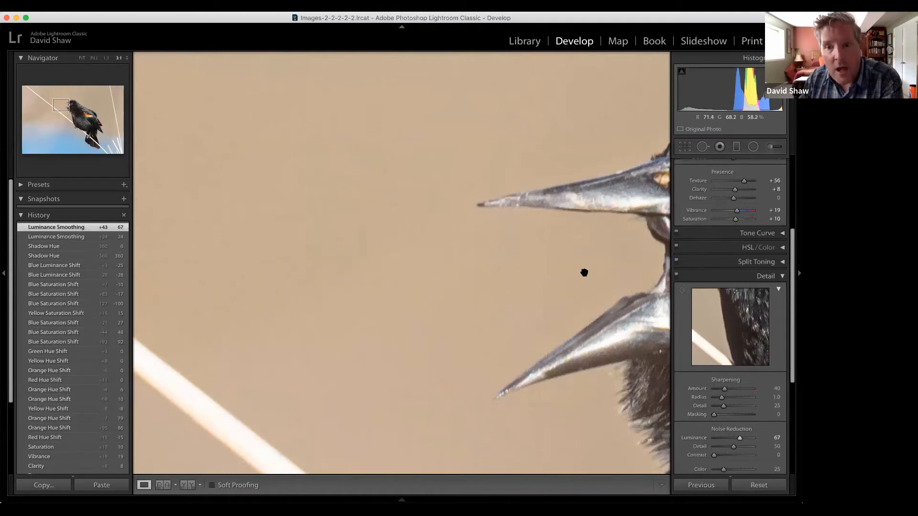
Try luminance noise reduction Detail values of 88 and 0 on the bird's head, and set Detail to 100.
{"action": "left_click_drag", "start_coordinate": [585, 273], "coordinate": [260, 256]}
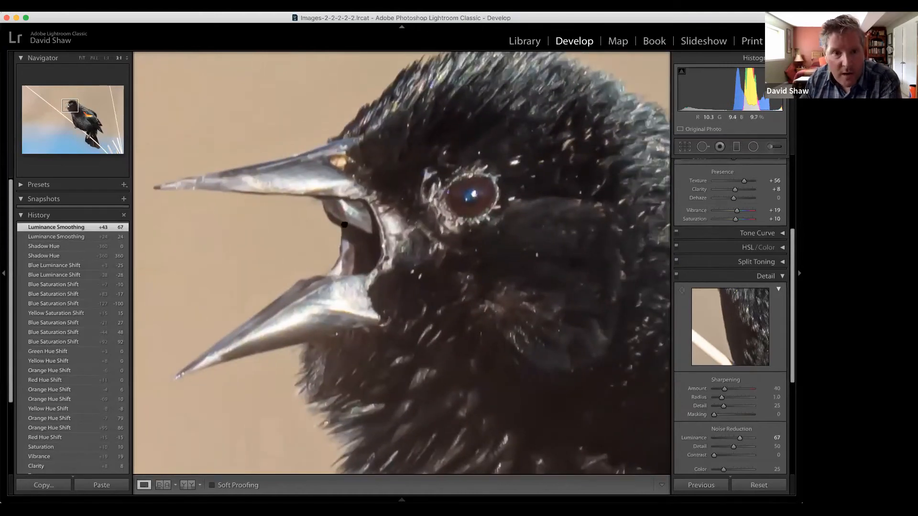
{"action": "left_click_drag", "start_coordinate": [344, 225], "coordinate": [383, 254]}
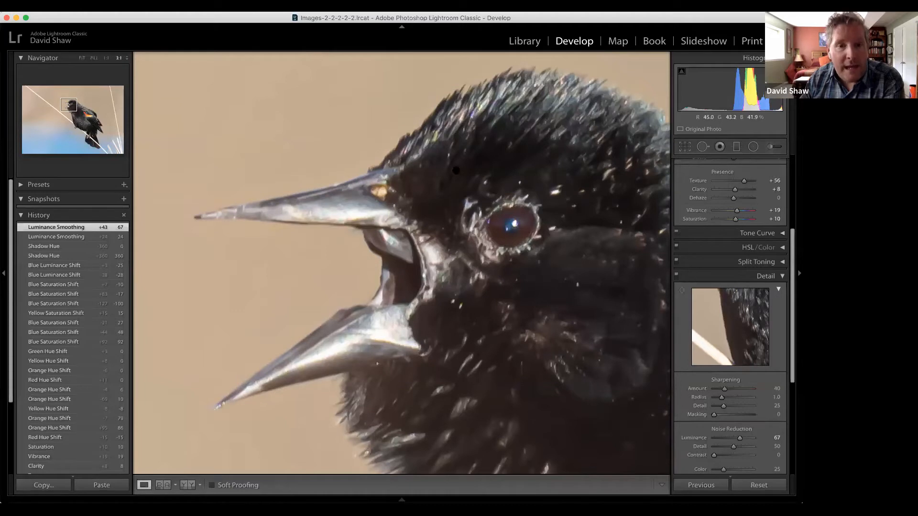
{"action": "left_click_drag", "start_coordinate": [359, 115], "coordinate": [386, 183]}
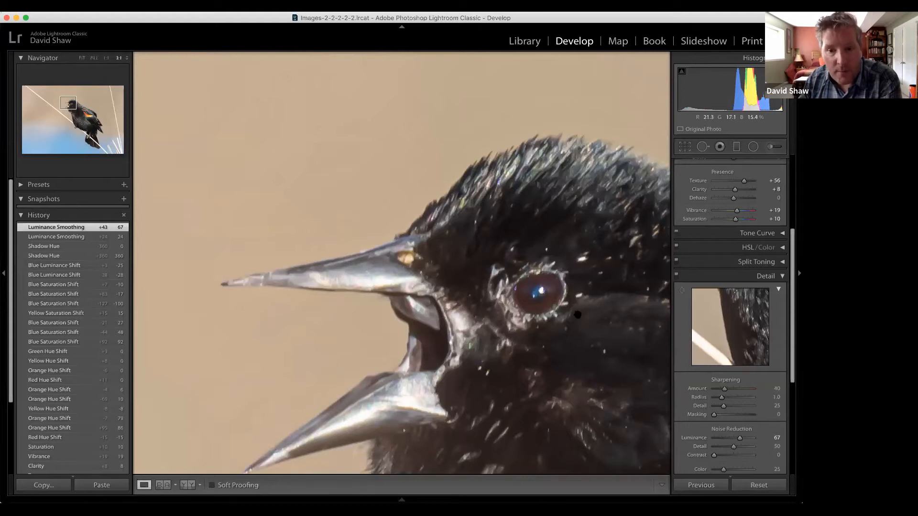
{"action": "scroll", "coordinate": [737, 428], "scroll_direction": "down", "scroll_amount": 1}
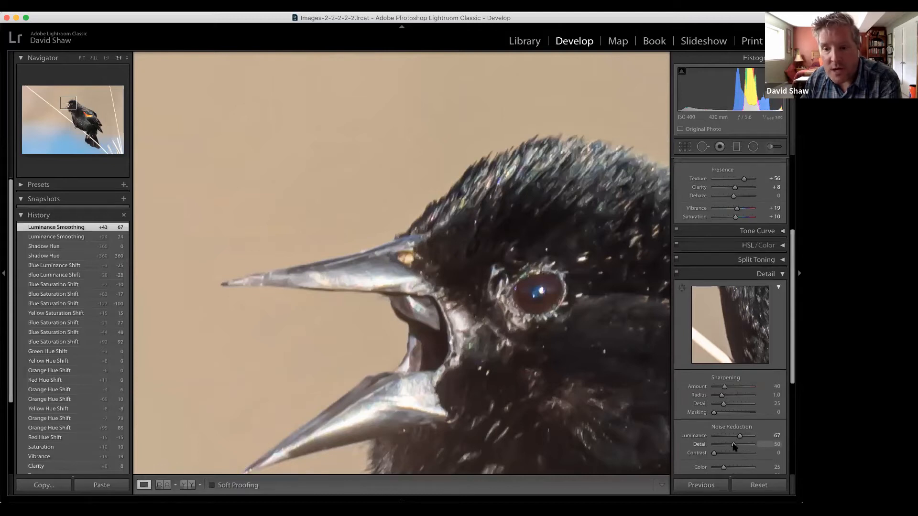
{"action": "left_click_drag", "start_coordinate": [739, 446], "coordinate": [748, 445]}
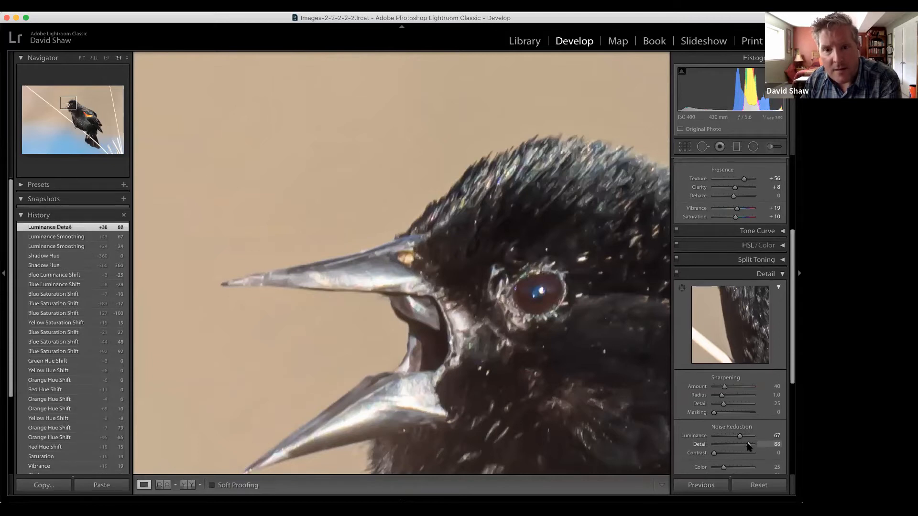
{"action": "left_click_drag", "start_coordinate": [749, 446], "coordinate": [703, 458]}
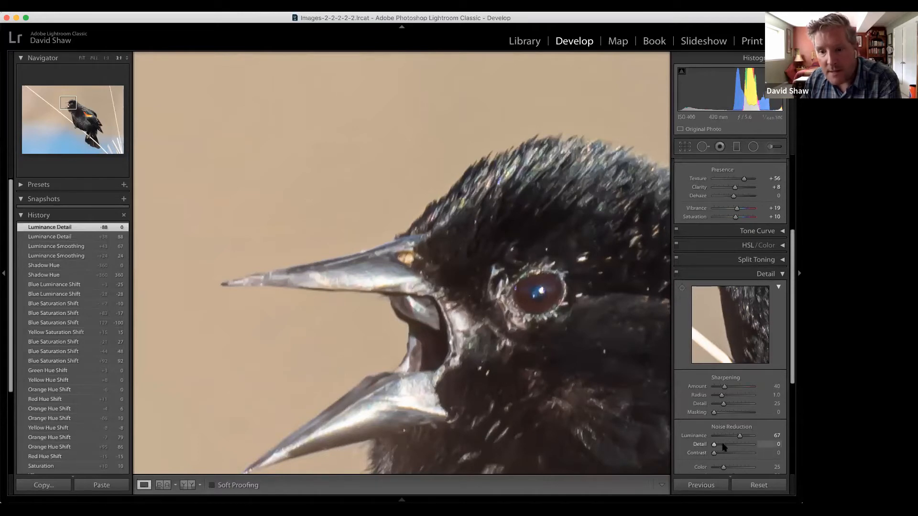
{"action": "left_click_drag", "start_coordinate": [726, 447], "coordinate": [763, 446]}
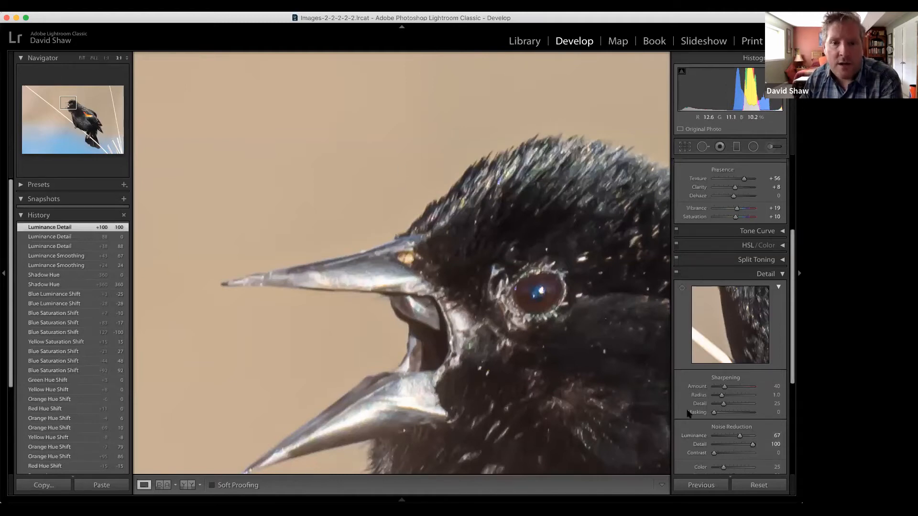
{"action": "left_click", "coordinate": [333, 287]}
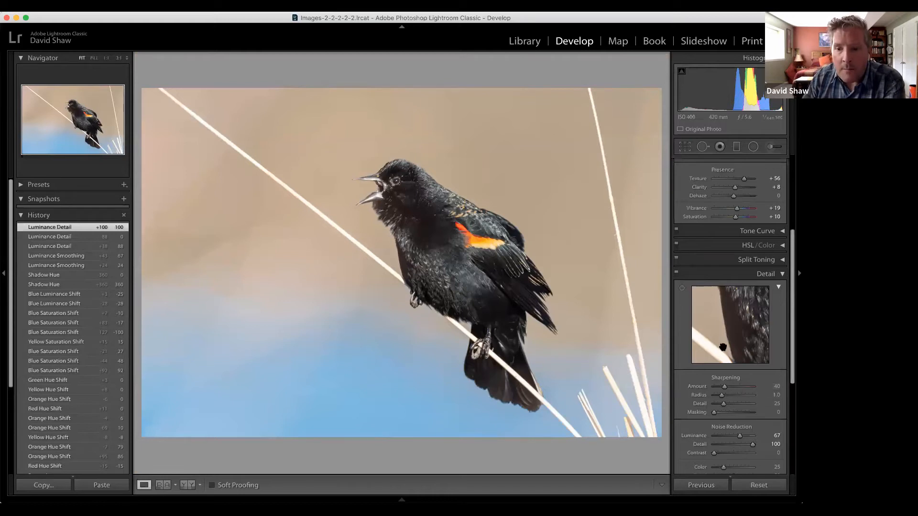
{"action": "left_click", "coordinate": [390, 184]}
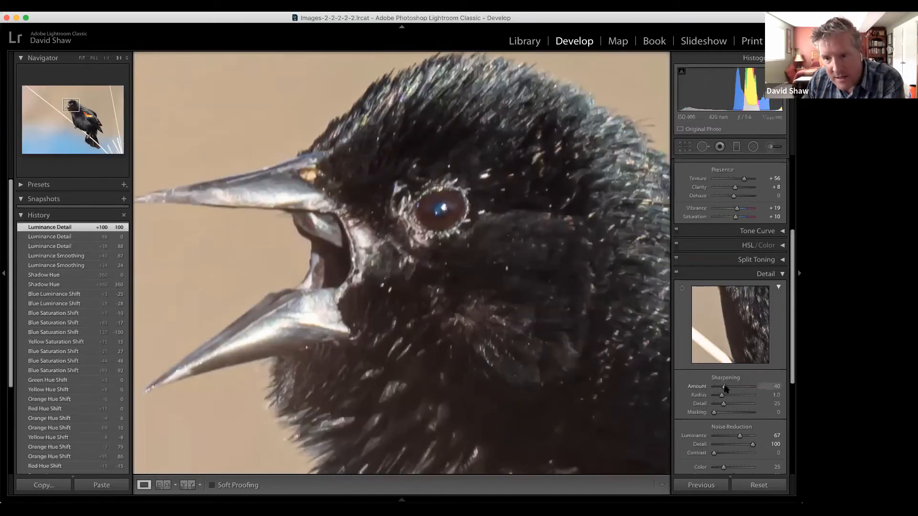
Try a Sharpening Amount of 68 on the bird's head and back feathers, and set the Amount to 35.
{"action": "left_click_drag", "start_coordinate": [727, 390], "coordinate": [733, 389]}
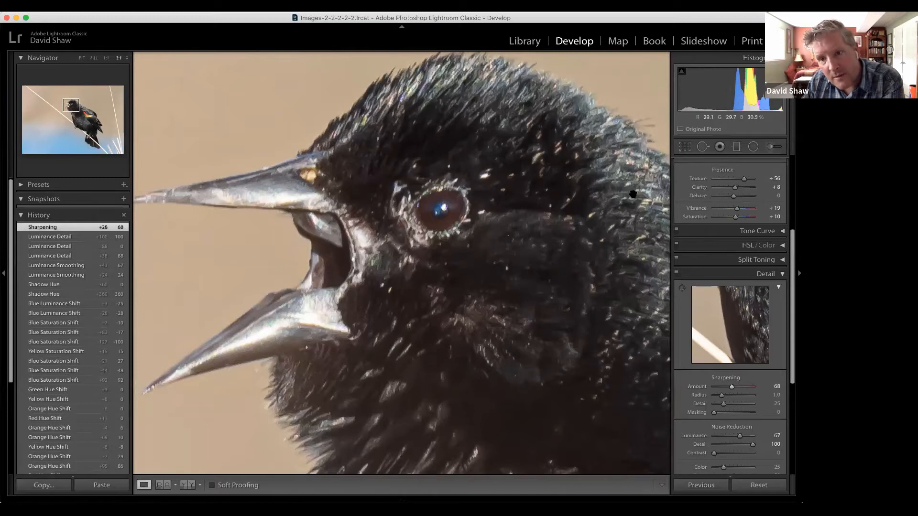
{"action": "left_click_drag", "start_coordinate": [620, 202], "coordinate": [474, 217]}
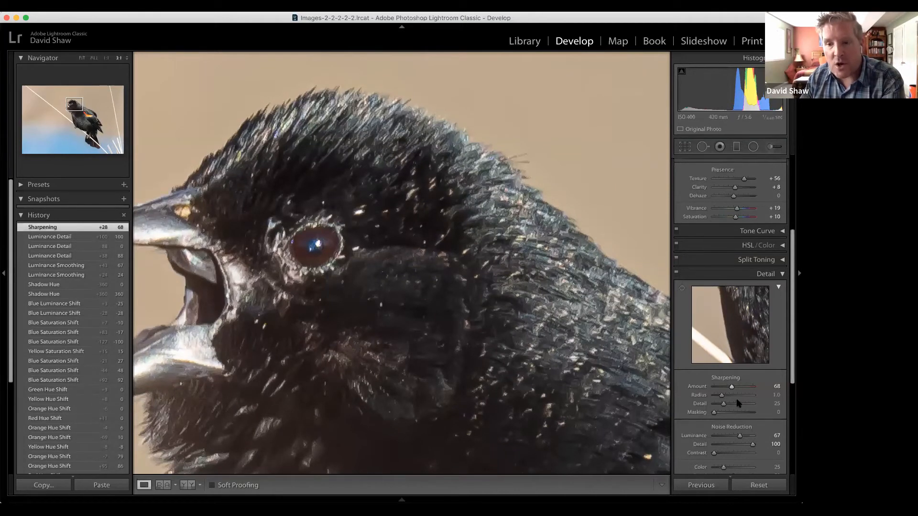
{"action": "left_click_drag", "start_coordinate": [732, 386], "coordinate": [723, 386]}
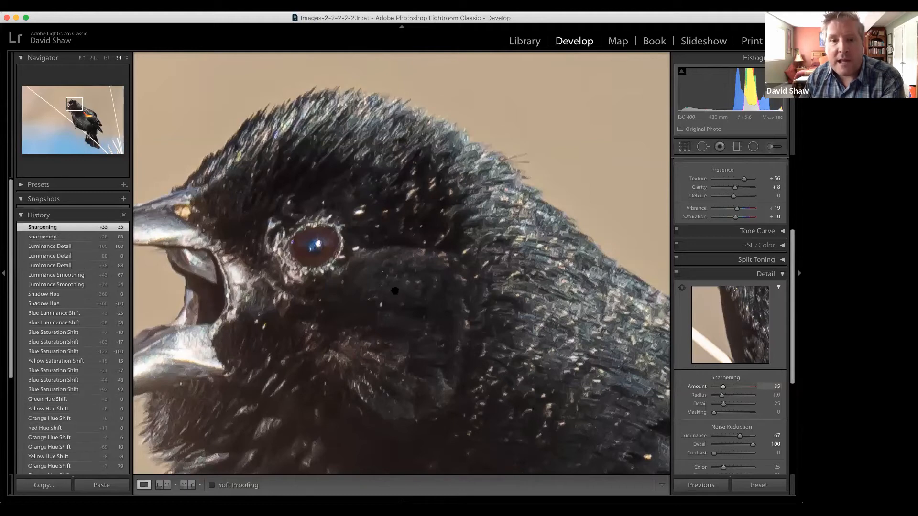
{"action": "left_click", "coordinate": [325, 291]}
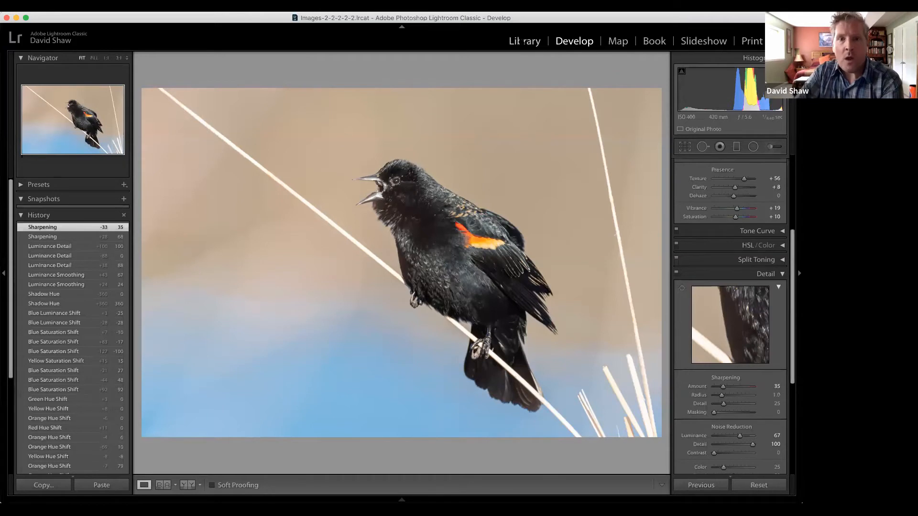
Return to the photo library and look at the external editing options for the black-and-white landscape photo.
{"action": "left_click", "coordinate": [524, 41]}
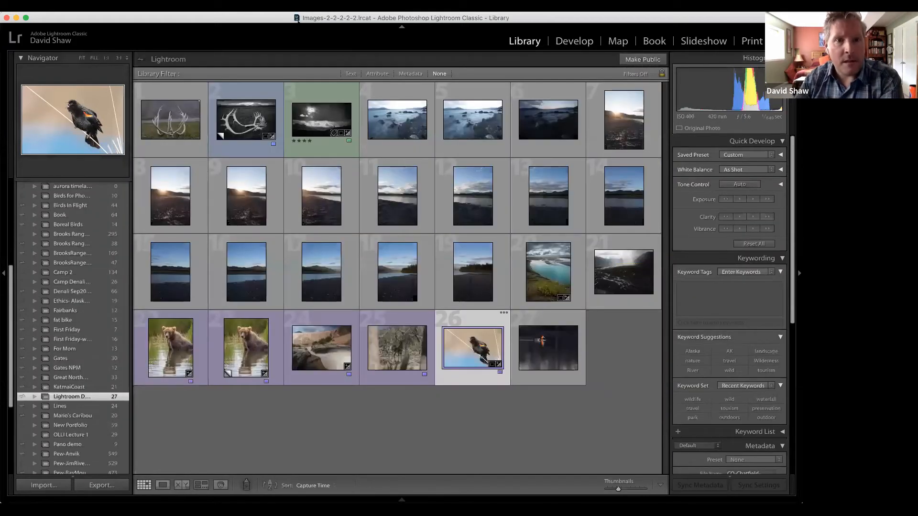
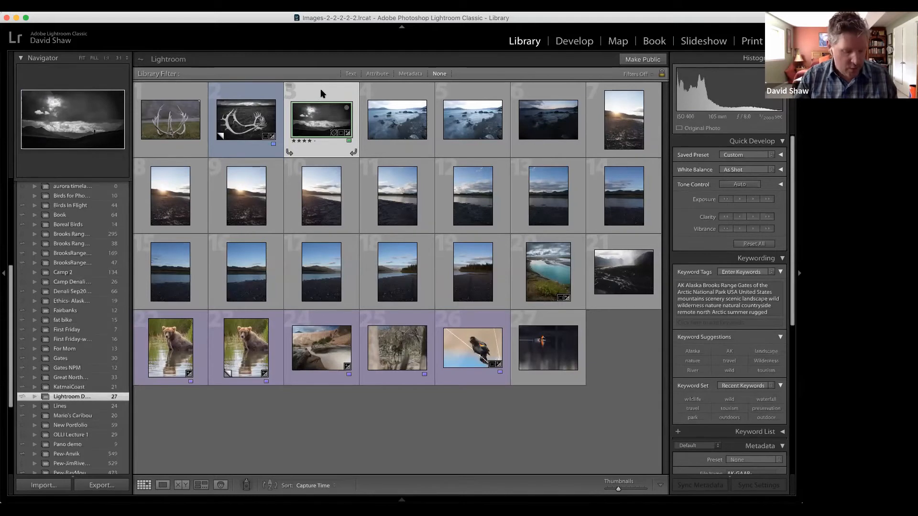
{"action": "right_click", "coordinate": [320, 91]}
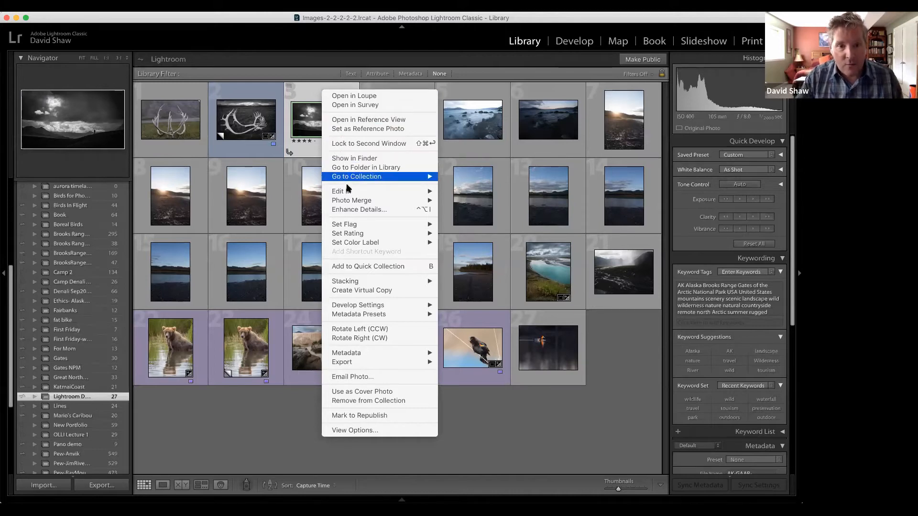
{"action": "mouse_move", "coordinate": [347, 193]}
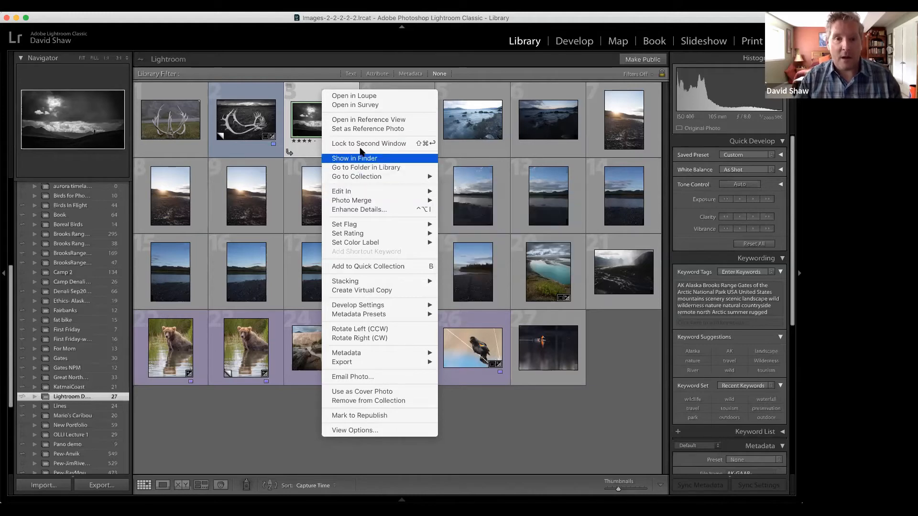
{"action": "mouse_move", "coordinate": [380, 192]}
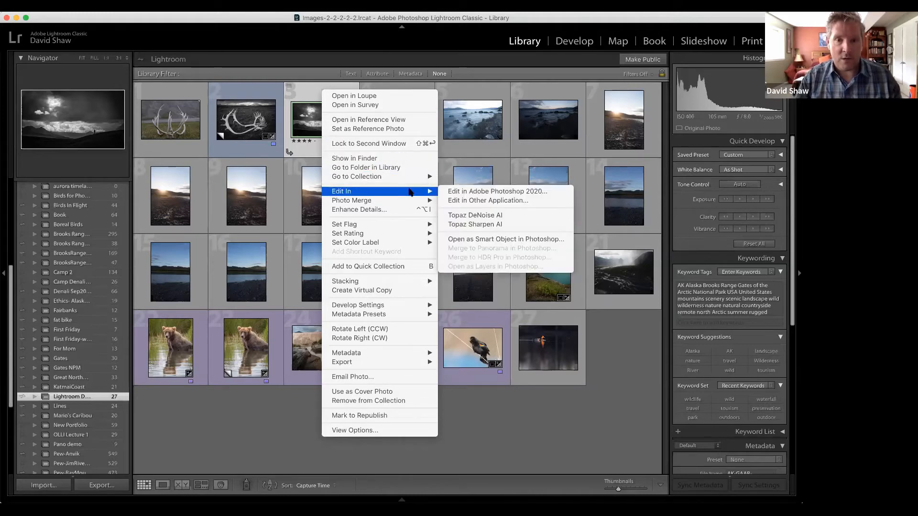
{"action": "left_click", "coordinate": [471, 221]}
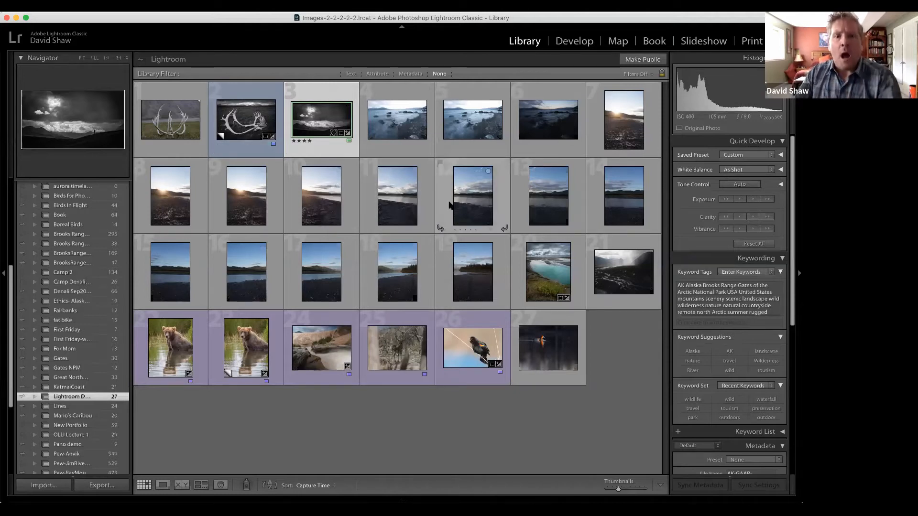
Compare the three bracketed exposures of the rocky lakeshore one after another at full view.
{"action": "left_click", "coordinate": [396, 127]}
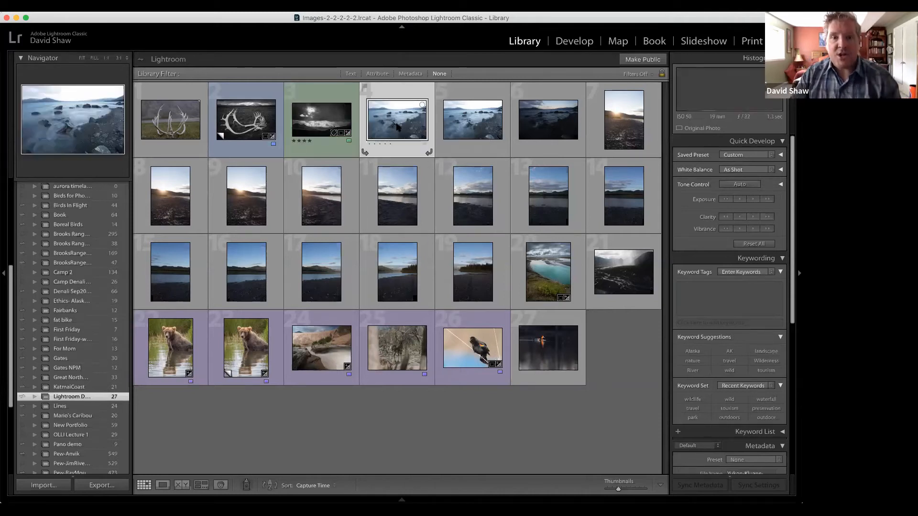
{"action": "left_click", "coordinate": [162, 486]}
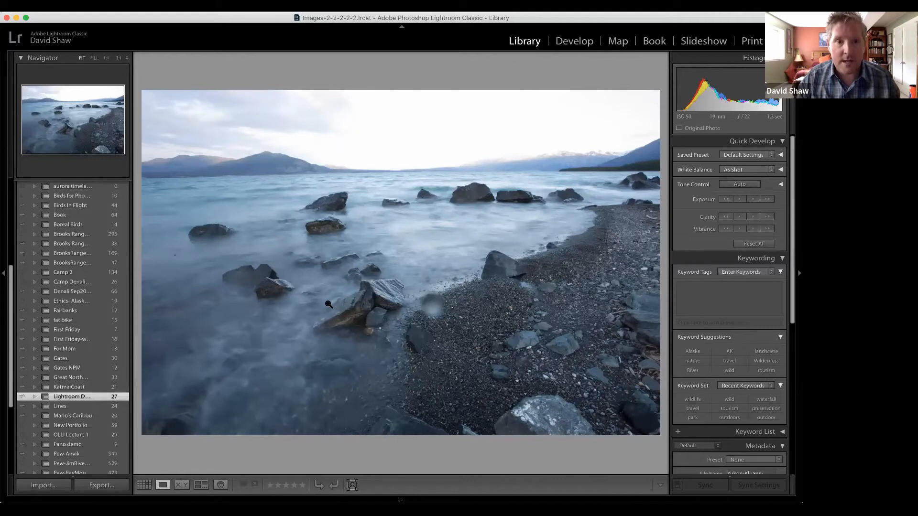
{"action": "key", "text": "Right"}
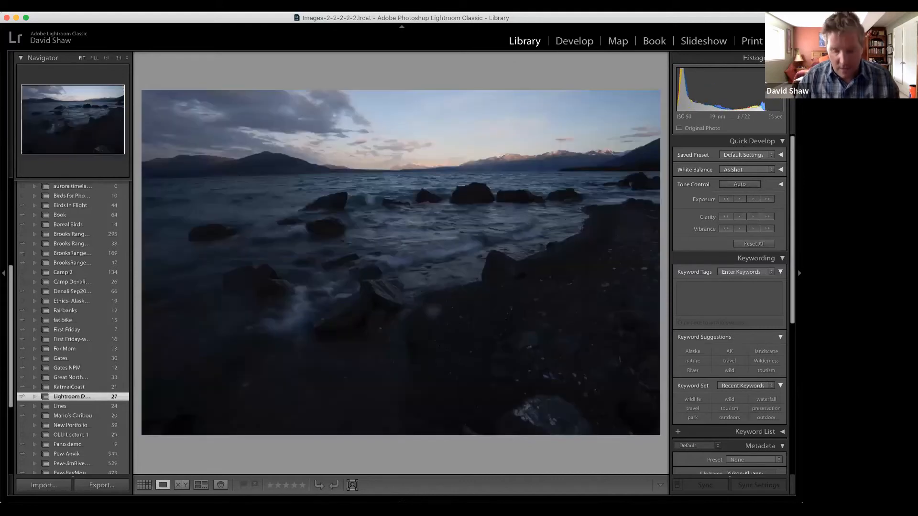
{"action": "key", "text": "Right"}
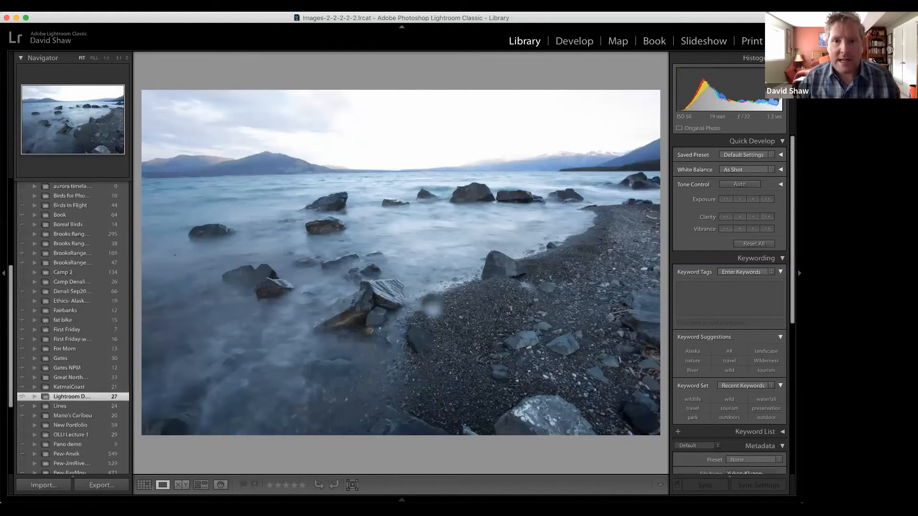
{"action": "key", "text": "Right"}
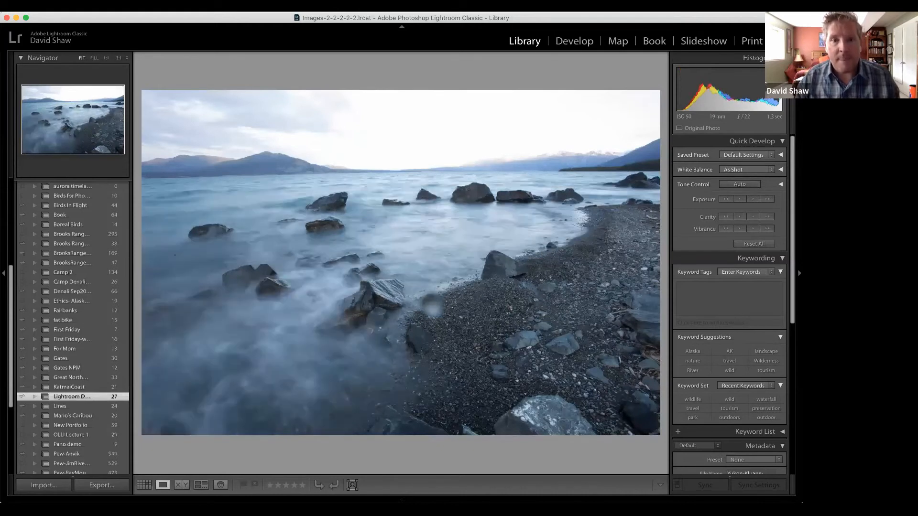
{"action": "key", "text": "Right"}
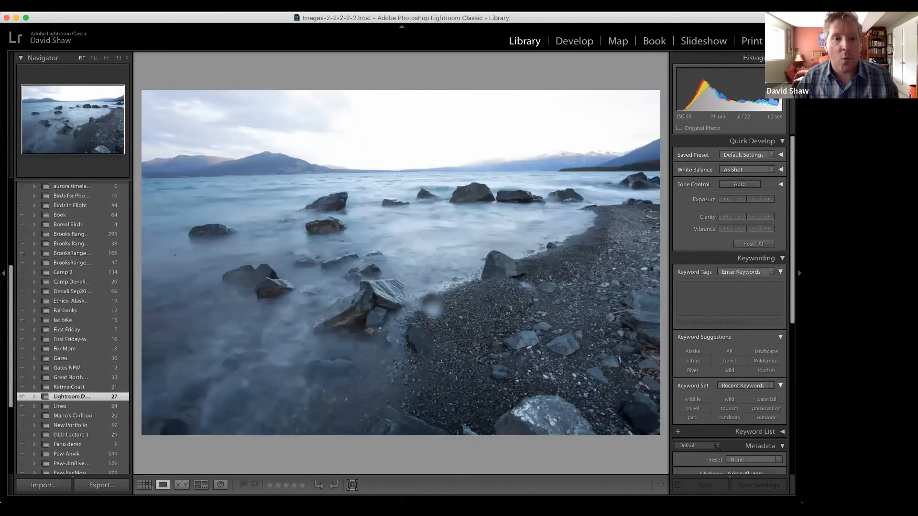
{"action": "key", "text": "Right"}
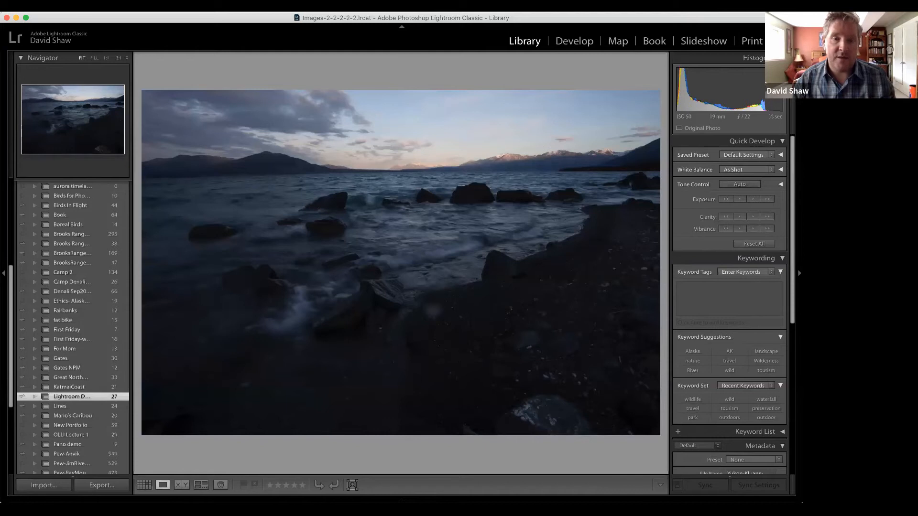
{"action": "key", "text": "Right"}
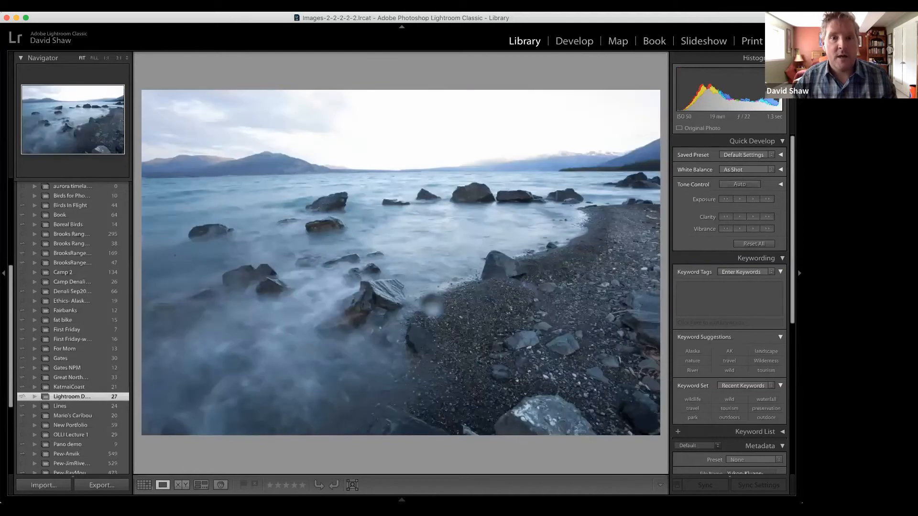
{"action": "key", "text": "Left"}
{"action": "key", "text": "Right"}
{"action": "key", "text": "Right"}
{"action": "key", "text": "Left"}
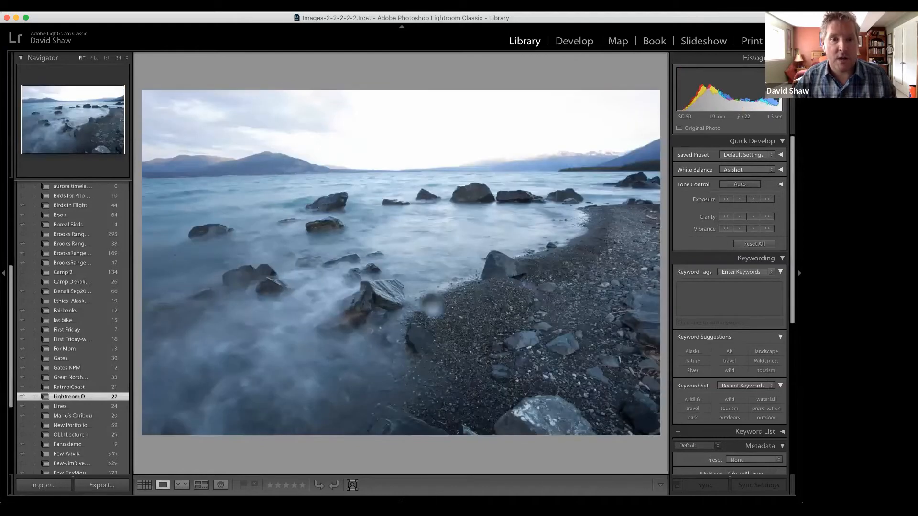
{"action": "key", "text": "Right"}
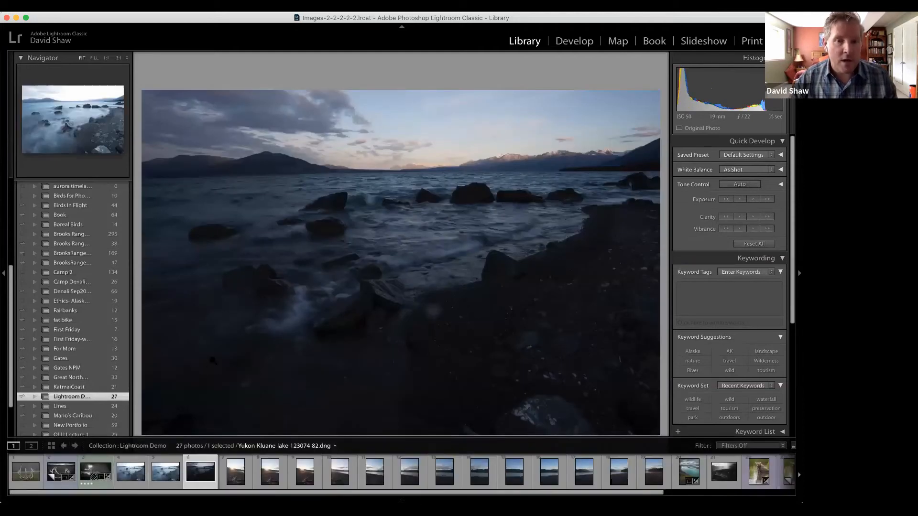
Open an HDR merge of the three rocky lakeshore exposures and check the water in the preview up close.
{"action": "left_click", "coordinate": [144, 484]}
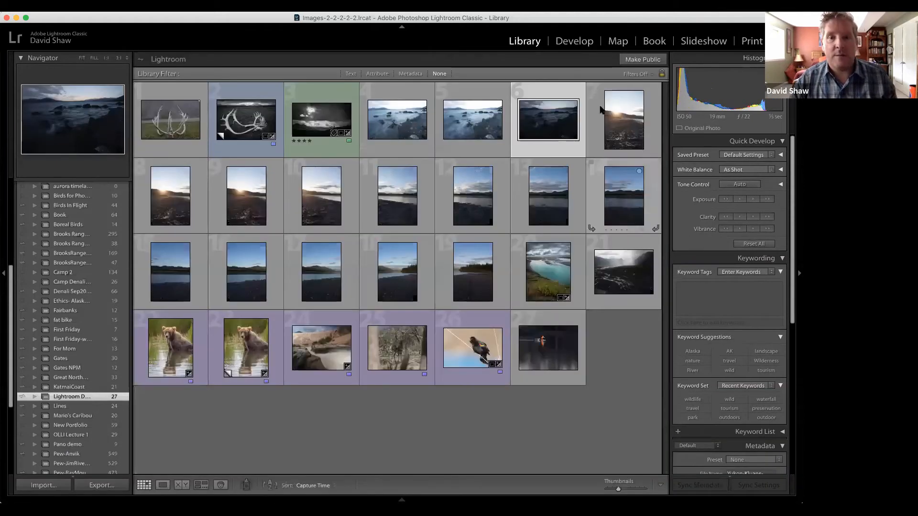
{"action": "left_click", "coordinate": [391, 96], "text": "shift"}
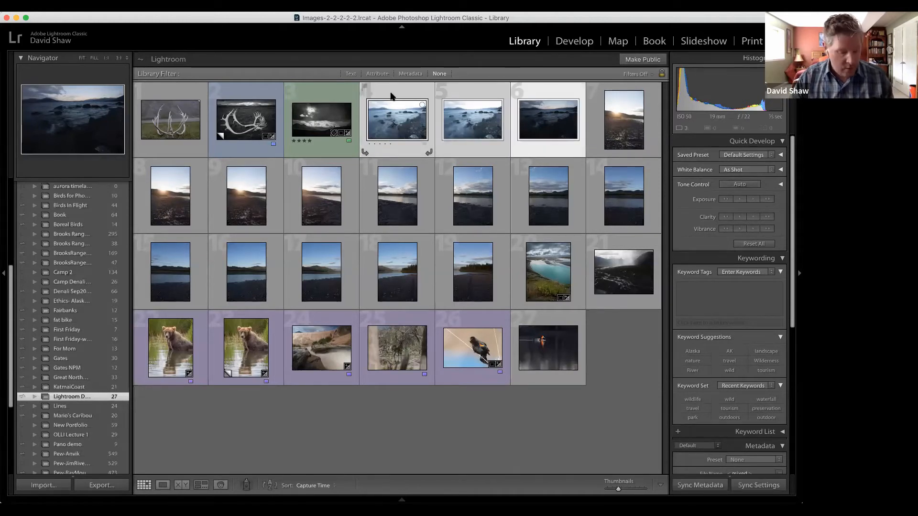
{"action": "right_click", "coordinate": [390, 96]}
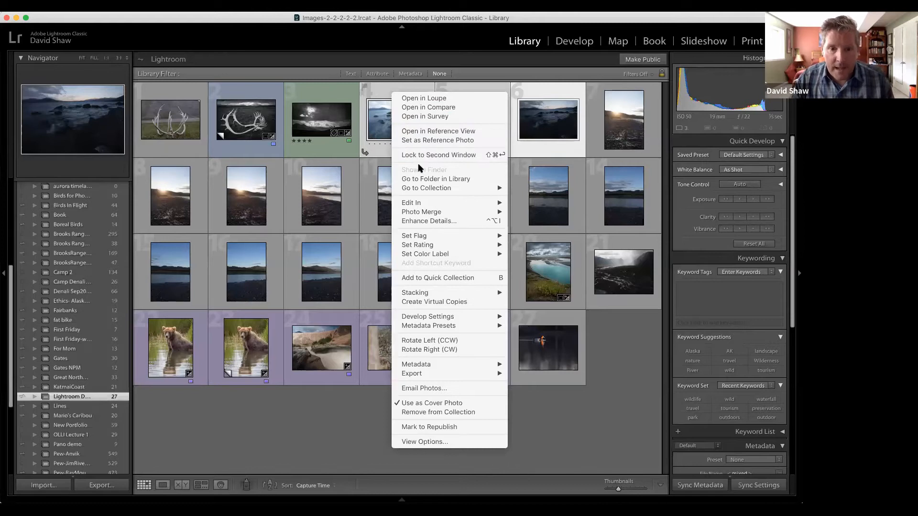
{"action": "mouse_move", "coordinate": [424, 239]}
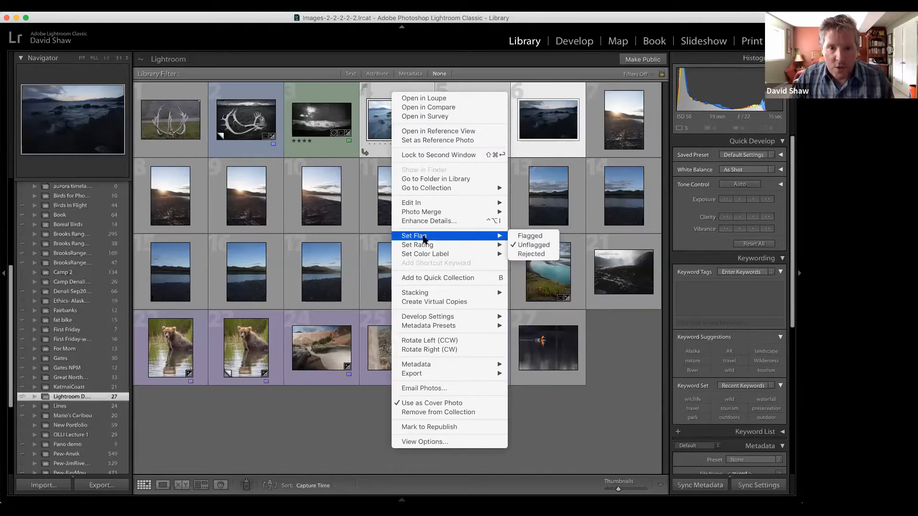
{"action": "mouse_move", "coordinate": [436, 215]}
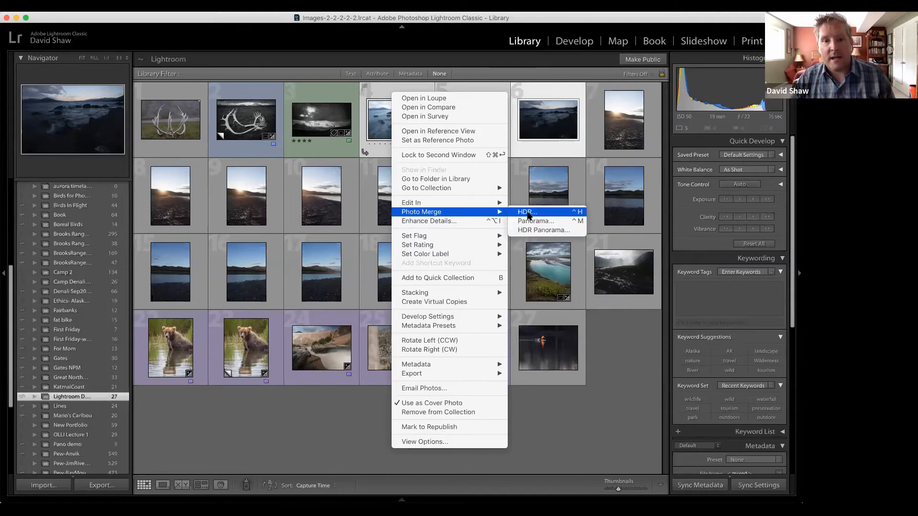
{"action": "left_click", "coordinate": [528, 213]}
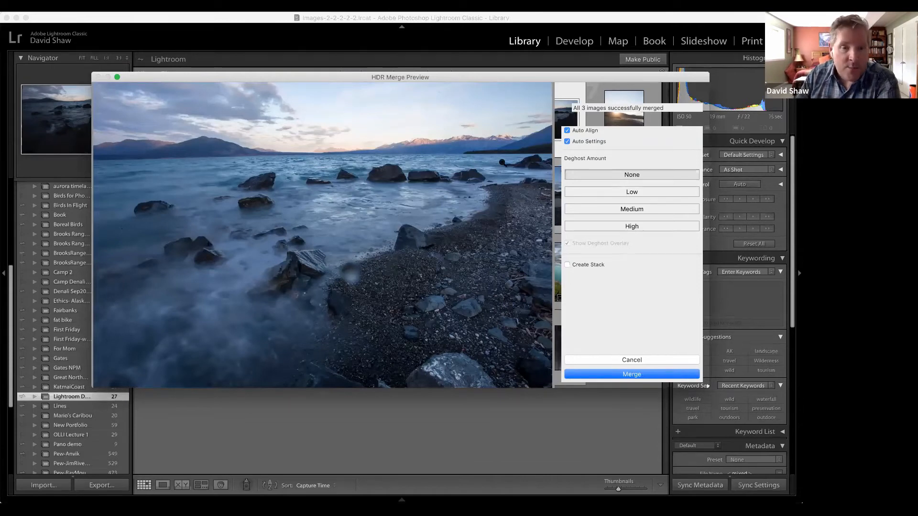
{"action": "left_click", "coordinate": [602, 374]}
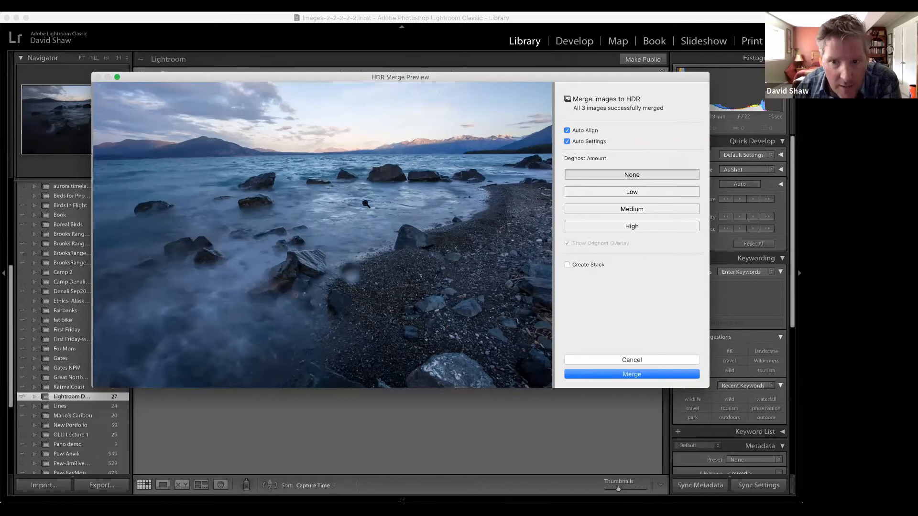
{"action": "left_click", "coordinate": [337, 209]}
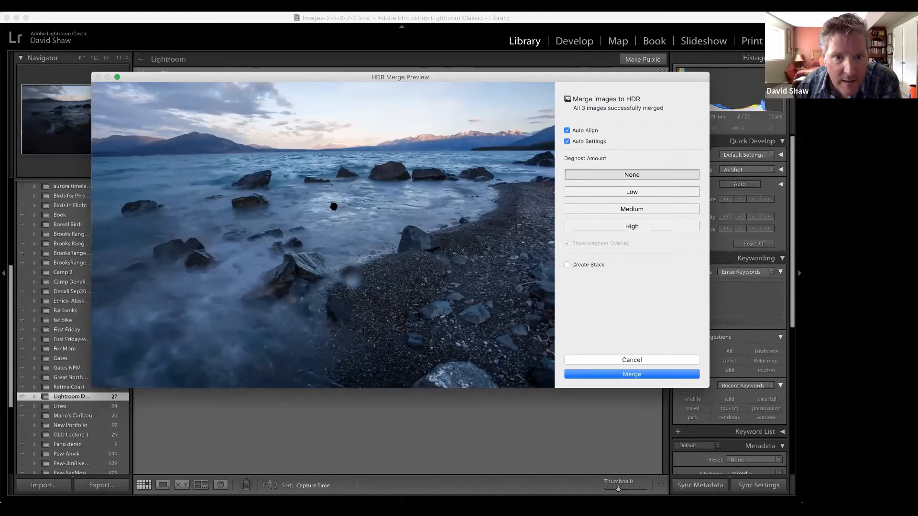
{"action": "left_click", "coordinate": [334, 206]}
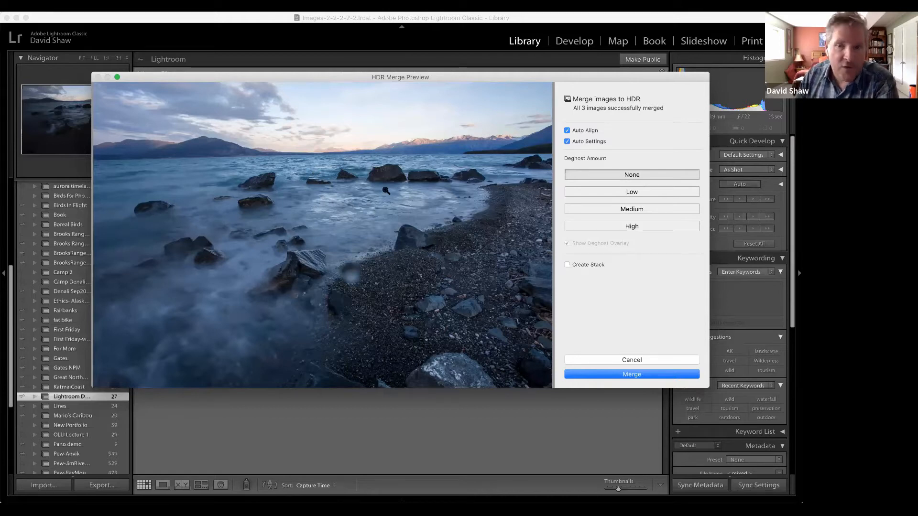
Try Low deghosting, set the Deghost Amount to High with the deghost overlay hidden, and merge the lakeshore exposures to HDR.
{"action": "left_click", "coordinate": [596, 192]}
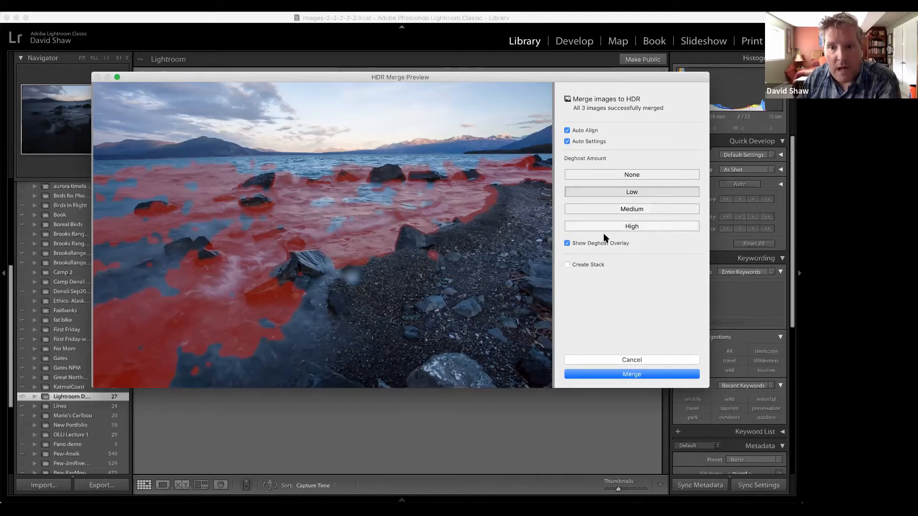
{"action": "left_click", "coordinate": [568, 244]}
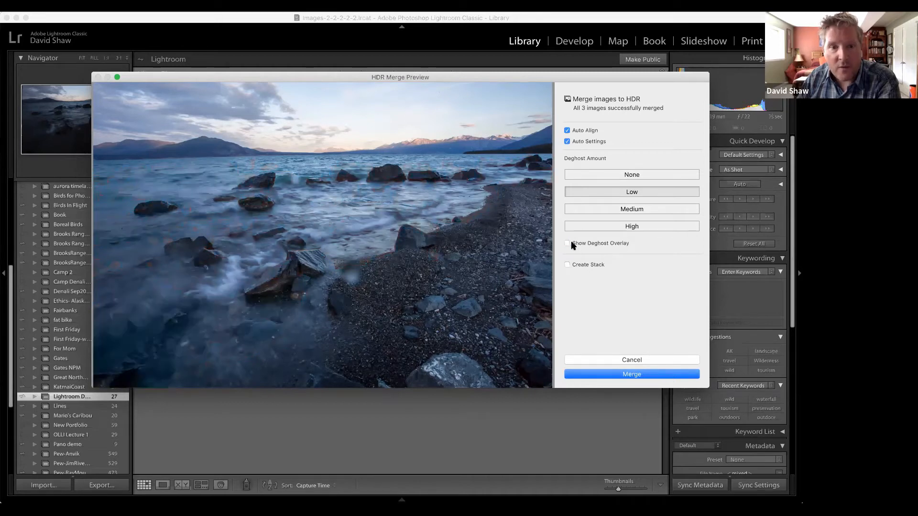
{"action": "left_click", "coordinate": [600, 229]}
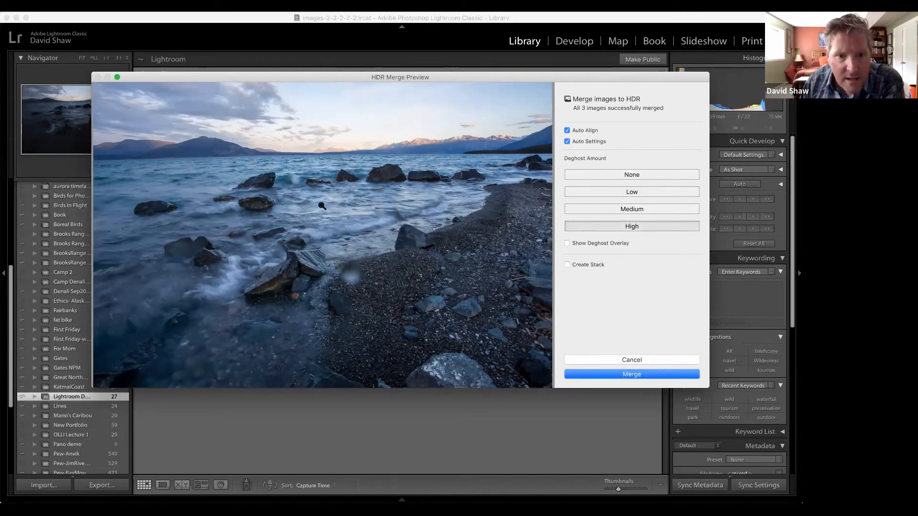
{"action": "left_click", "coordinate": [567, 243]}
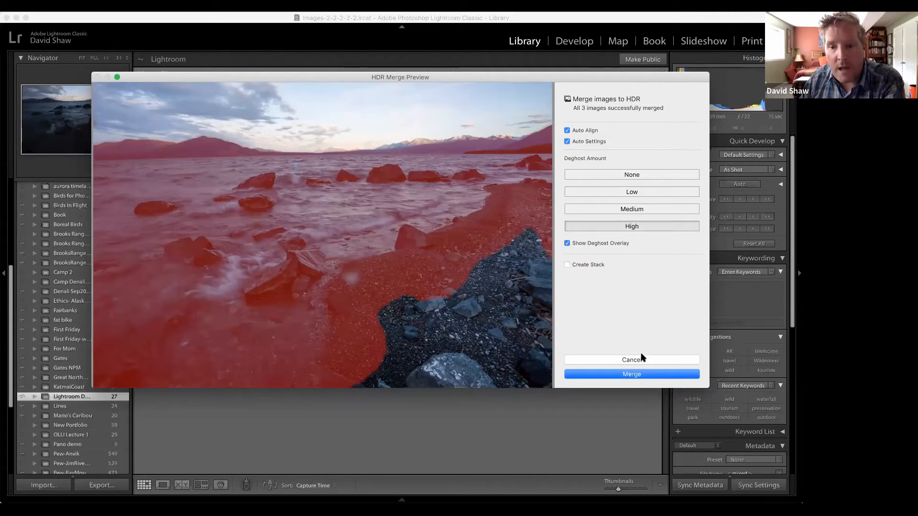
{"action": "left_click", "coordinate": [568, 243]}
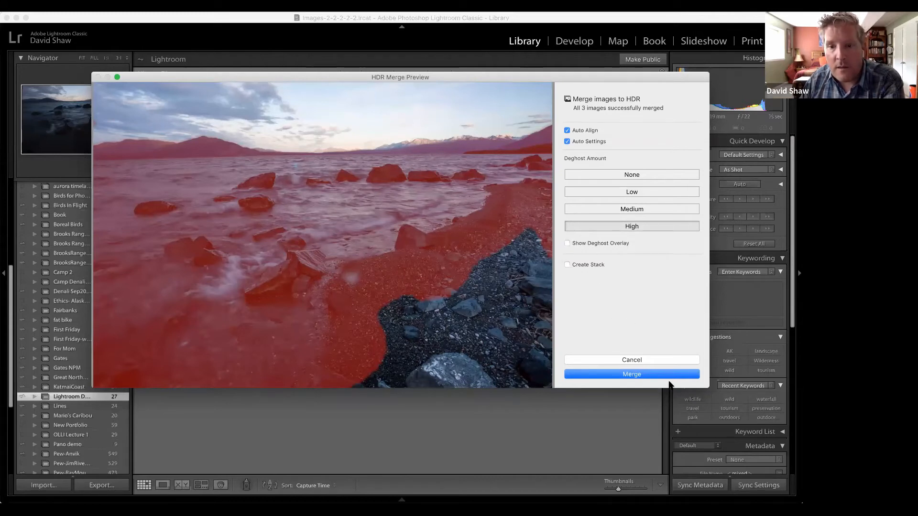
{"action": "left_click", "coordinate": [632, 374]}
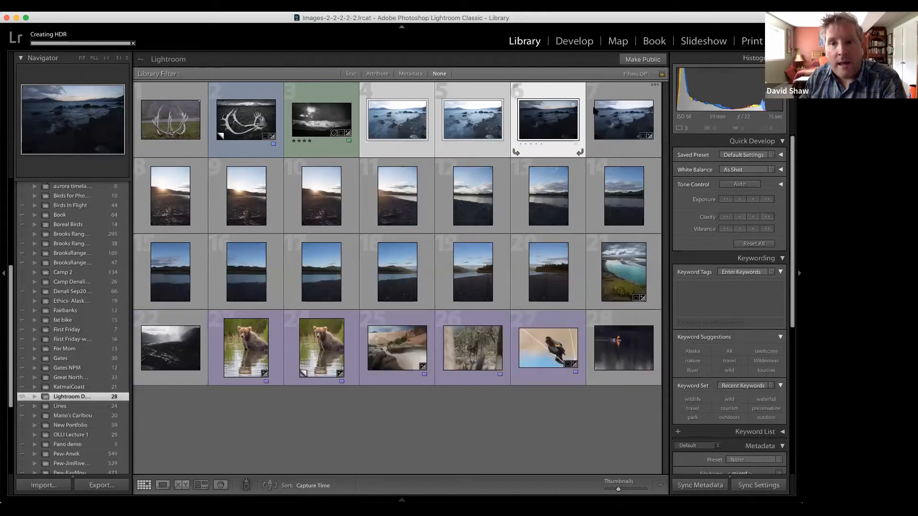
Check the metadata of the merged lakeshore HDR photo and open it for developing with the presets and history area hidden.
{"action": "left_click", "coordinate": [623, 91]}
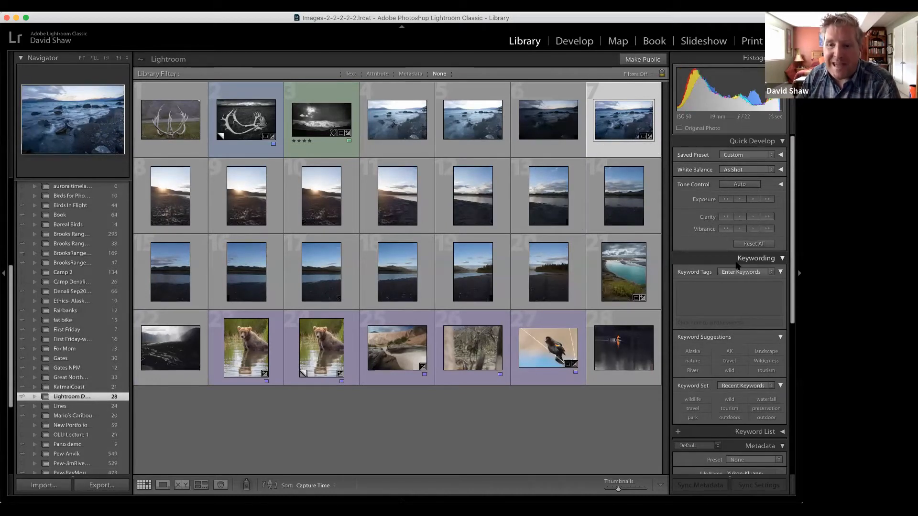
{"action": "scroll", "coordinate": [738, 260], "scroll_direction": "down", "scroll_amount": 3}
{"action": "scroll", "coordinate": [739, 260], "scroll_direction": "down", "scroll_amount": 1}
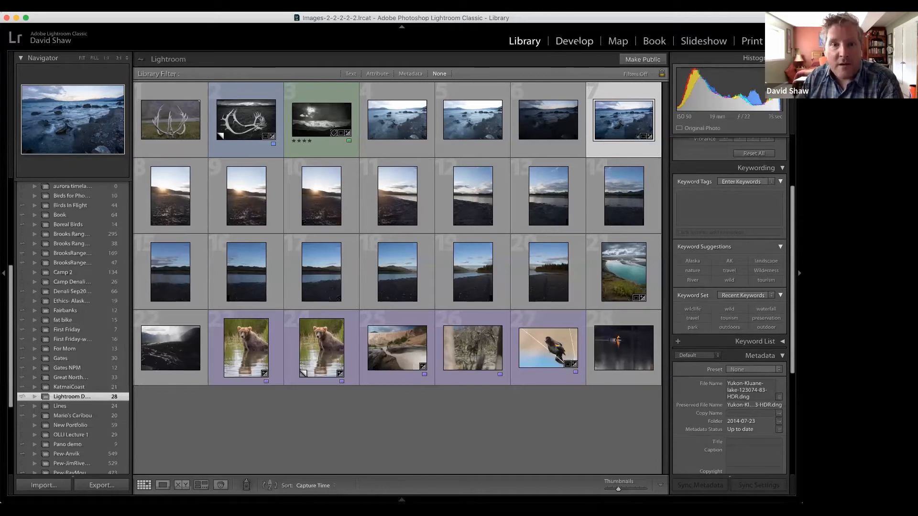
{"action": "left_click", "coordinate": [574, 41]}
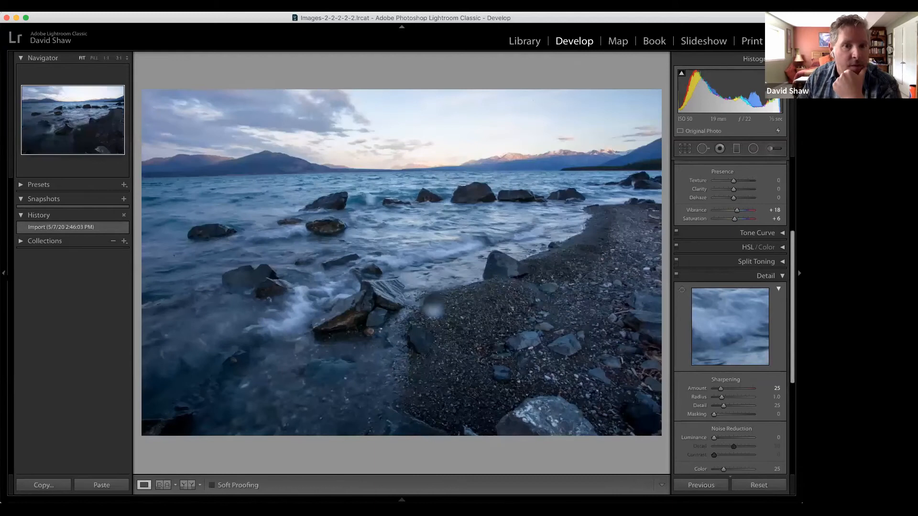
{"action": "left_click", "coordinate": [3, 273]}
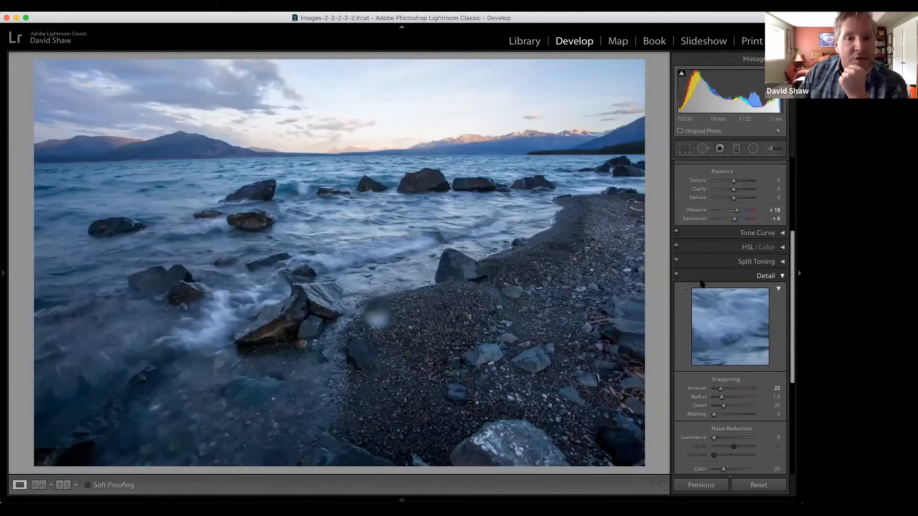
Examine the waves and the water around the rocks in the merged HDR photo up close for ghosting.
{"action": "left_click", "coordinate": [335, 219]}
{"action": "left_click_drag", "start_coordinate": [330, 186], "coordinate": [371, 301]}
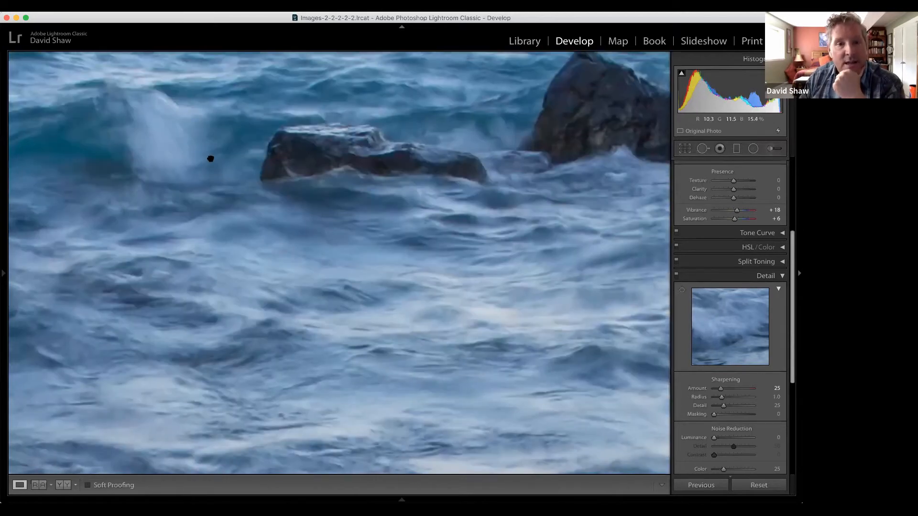
{"action": "left_click_drag", "start_coordinate": [209, 158], "coordinate": [408, 212]}
{"action": "left_click_drag", "start_coordinate": [128, 232], "coordinate": [313, 216]}
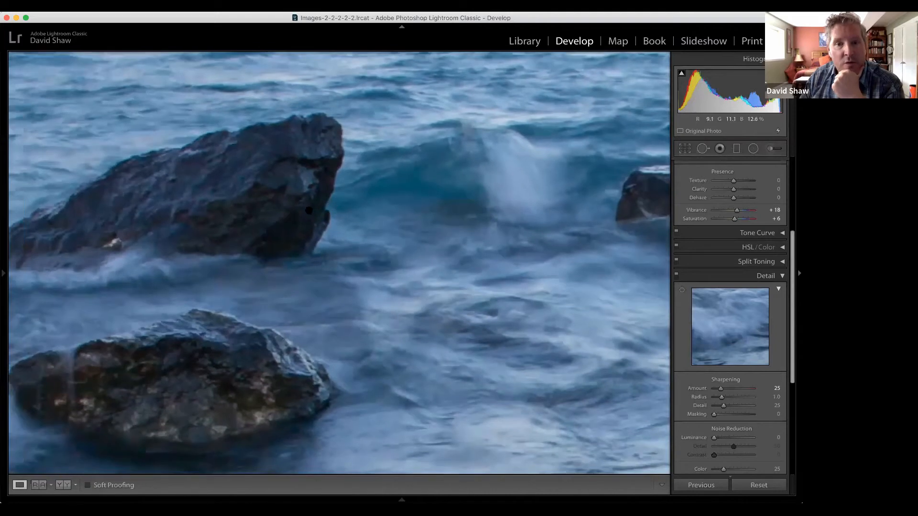
{"action": "left_click_drag", "start_coordinate": [115, 248], "coordinate": [457, 208]}
{"action": "left_click_drag", "start_coordinate": [297, 258], "coordinate": [555, 127]}
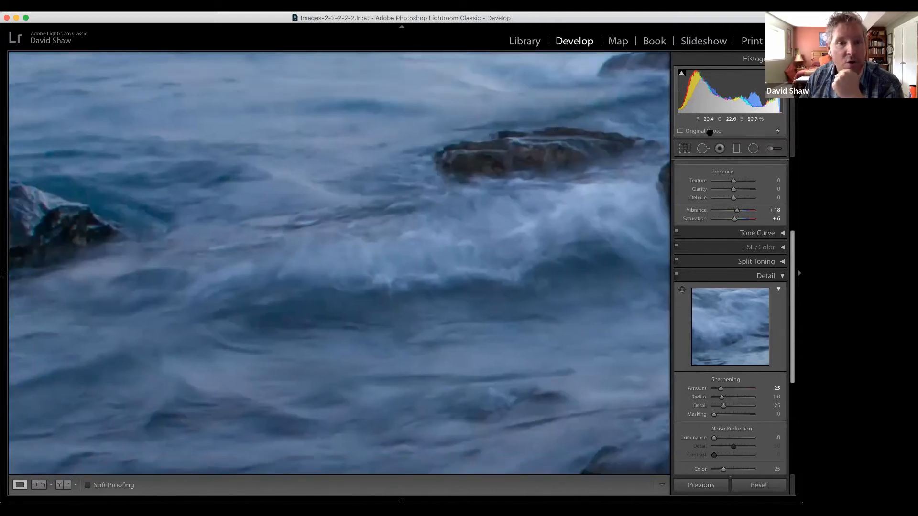
{"action": "left_click_drag", "start_coordinate": [96, 230], "coordinate": [457, 160]}
{"action": "left_click_drag", "start_coordinate": [270, 164], "coordinate": [300, 130]}
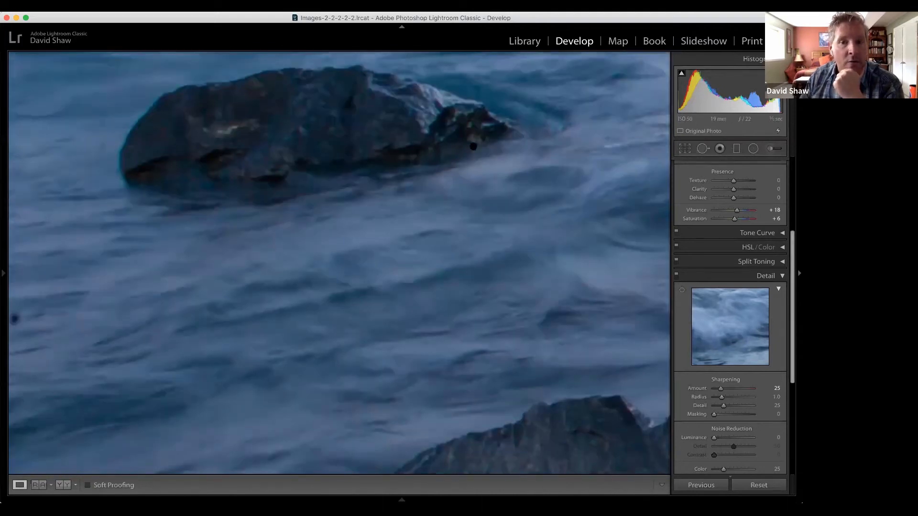
{"action": "left_click", "coordinate": [347, 188]}
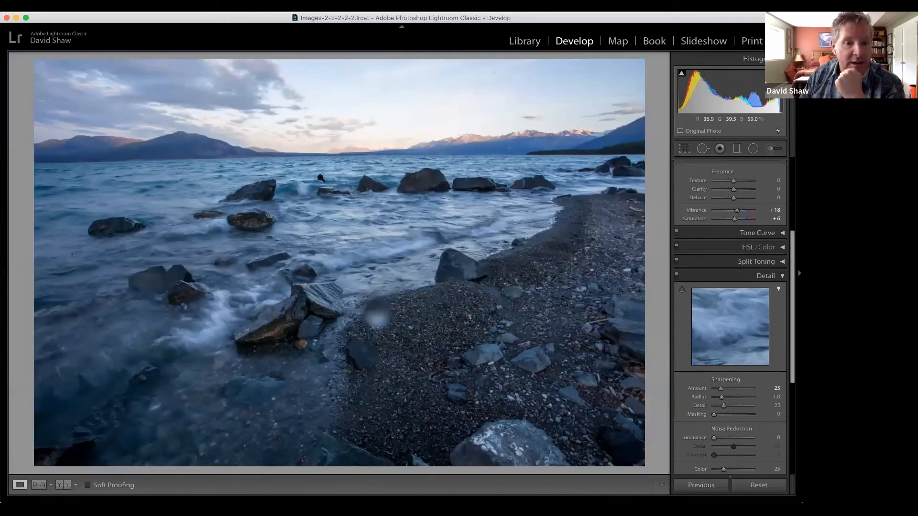
{"action": "left_click_drag", "start_coordinate": [213, 322], "coordinate": [396, 107]}
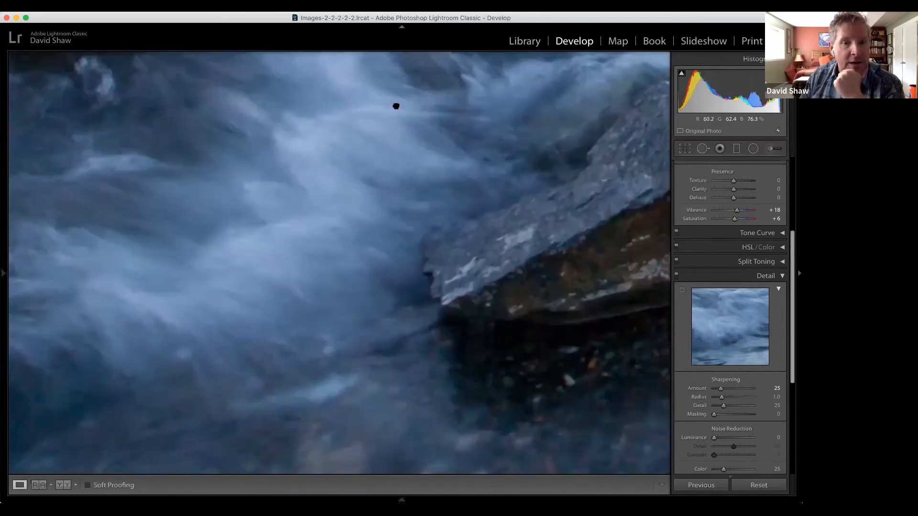
{"action": "left_click", "coordinate": [385, 155]}
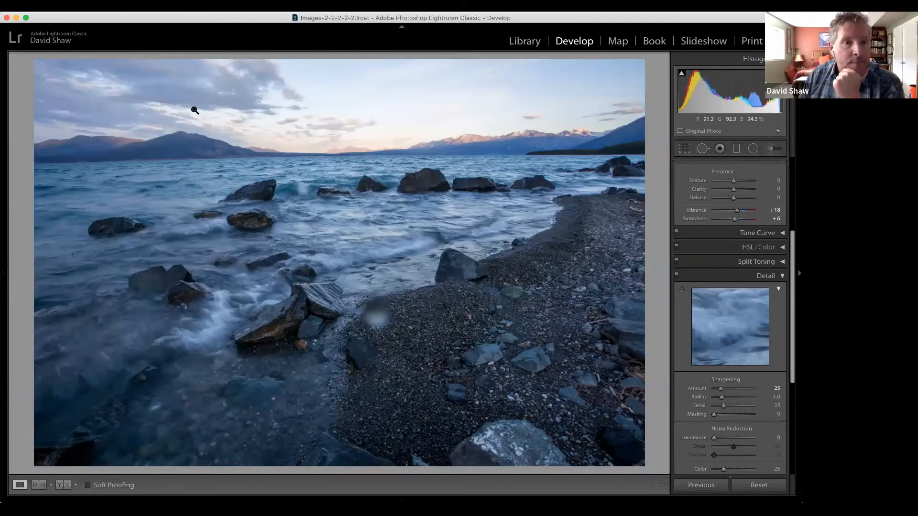
Inspect the clouds and the mountain ridge in the HDR photo up close and return to the full view.
{"action": "left_click_drag", "start_coordinate": [196, 108], "coordinate": [282, 188]}
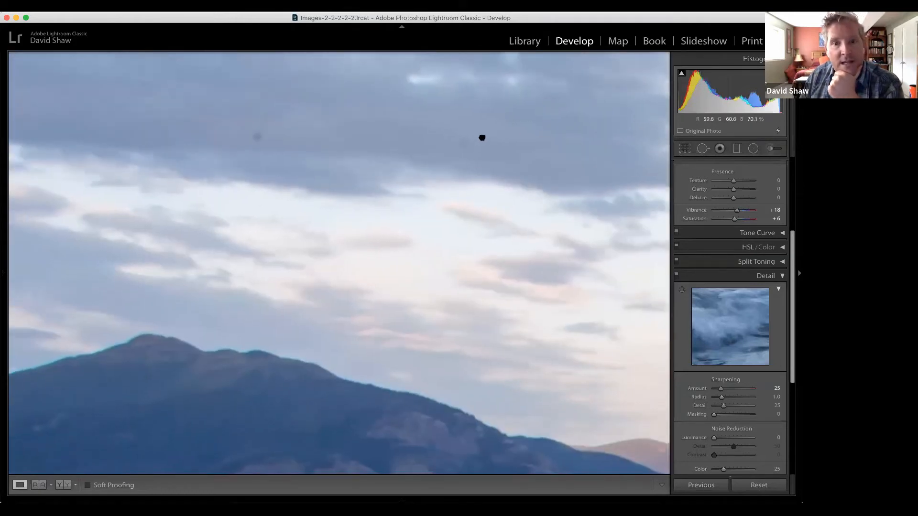
{"action": "left_click_drag", "start_coordinate": [482, 139], "coordinate": [472, 198]}
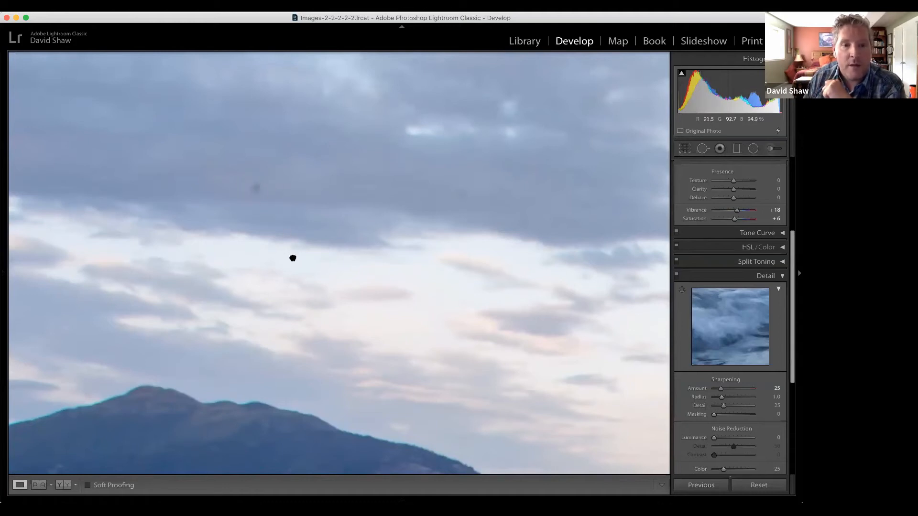
{"action": "left_click", "coordinate": [287, 249]}
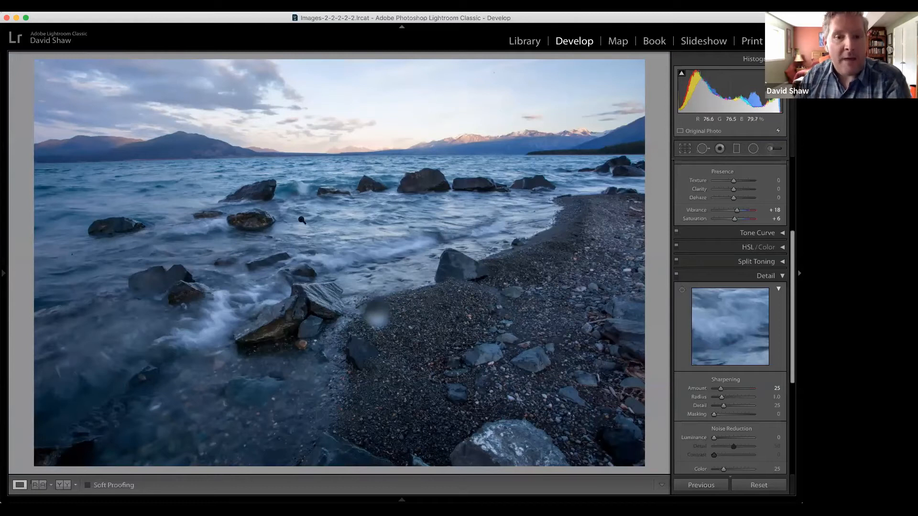
Zoom in on the blurred water-drop spot at the gravel beach's edge and activate Spot Removal in Clone mode.
{"action": "left_click", "coordinate": [384, 311]}
{"action": "left_click", "coordinate": [418, 287]}
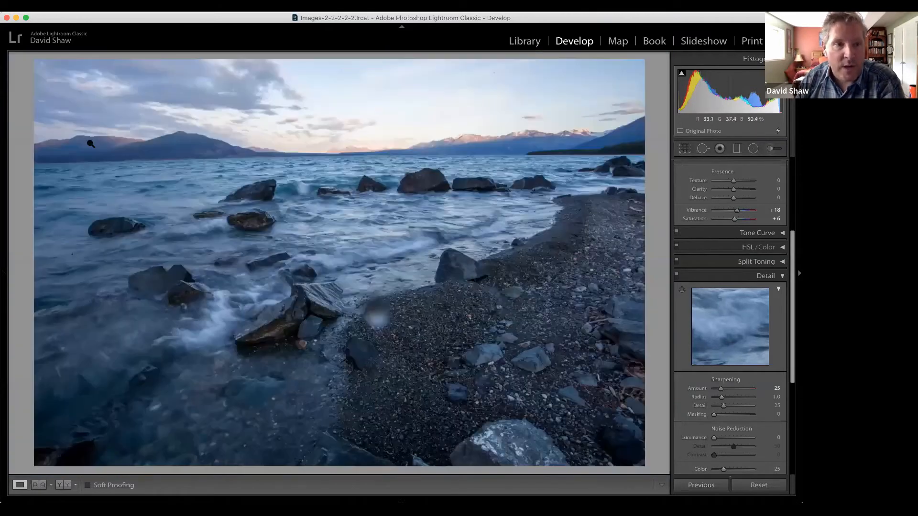
{"action": "mouse_move", "coordinate": [2, 273]}
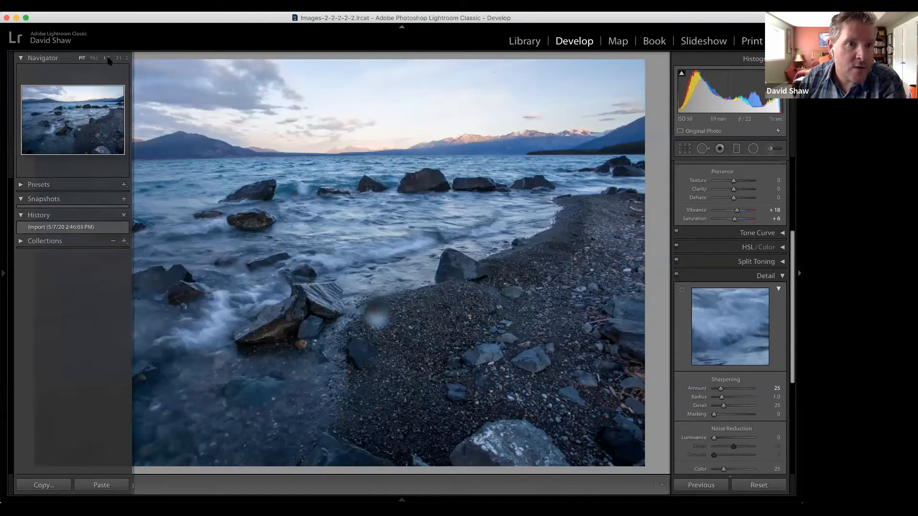
{"action": "left_click", "coordinate": [107, 58]}
{"action": "left_click_drag", "start_coordinate": [362, 236], "coordinate": [331, 204]}
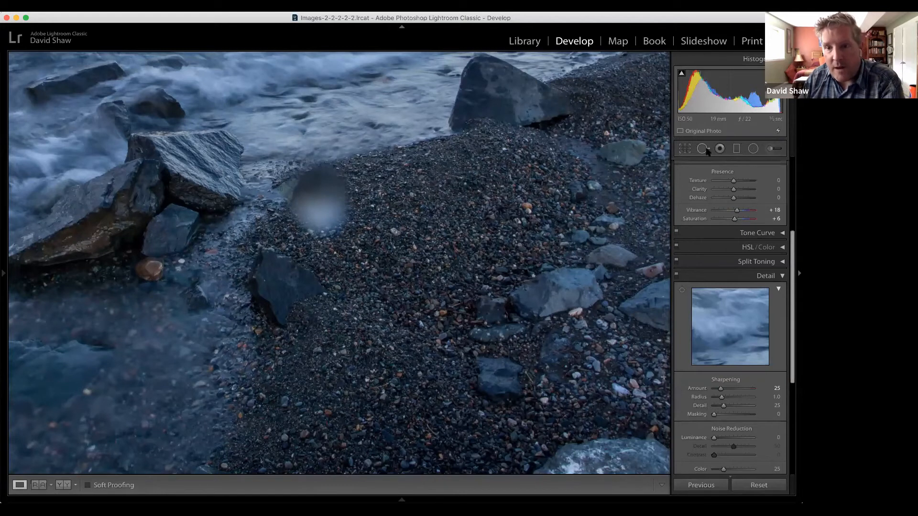
{"action": "scroll", "coordinate": [718, 197], "scroll_direction": "up", "scroll_amount": 5}
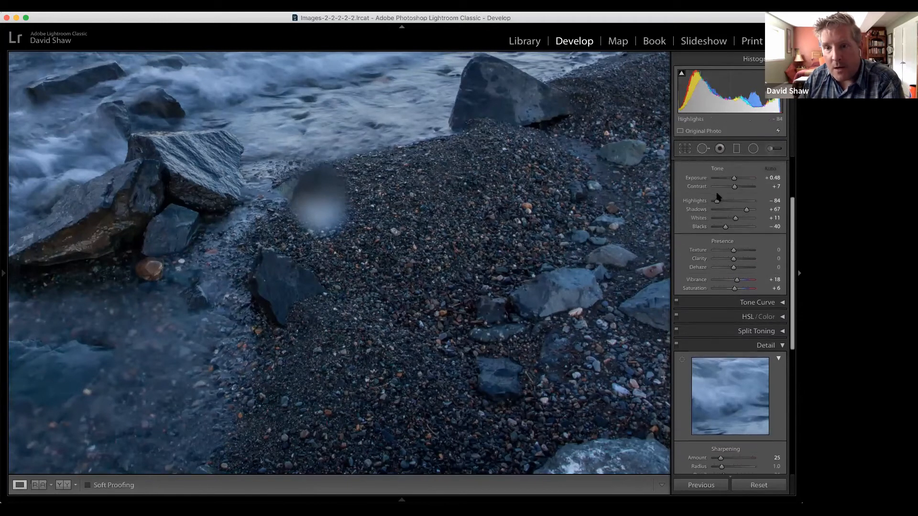
{"action": "left_click", "coordinate": [703, 149]}
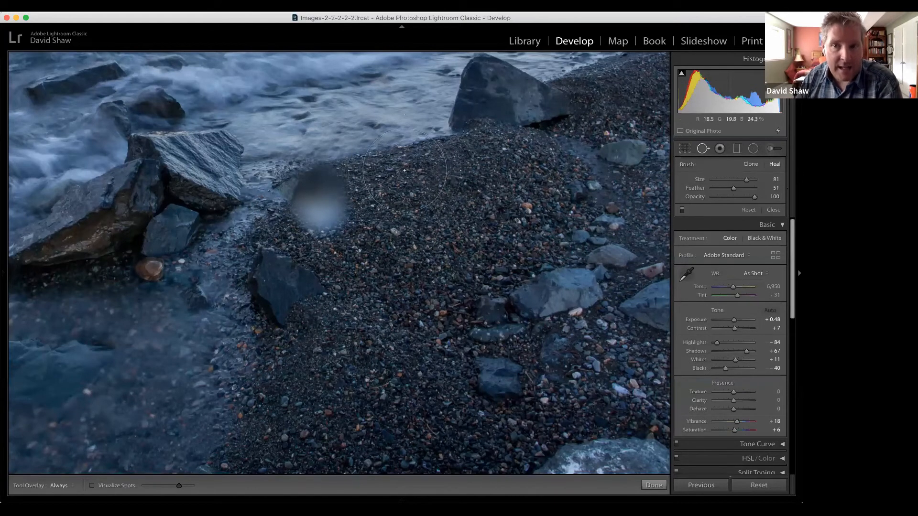
{"action": "left_click", "coordinate": [751, 164]}
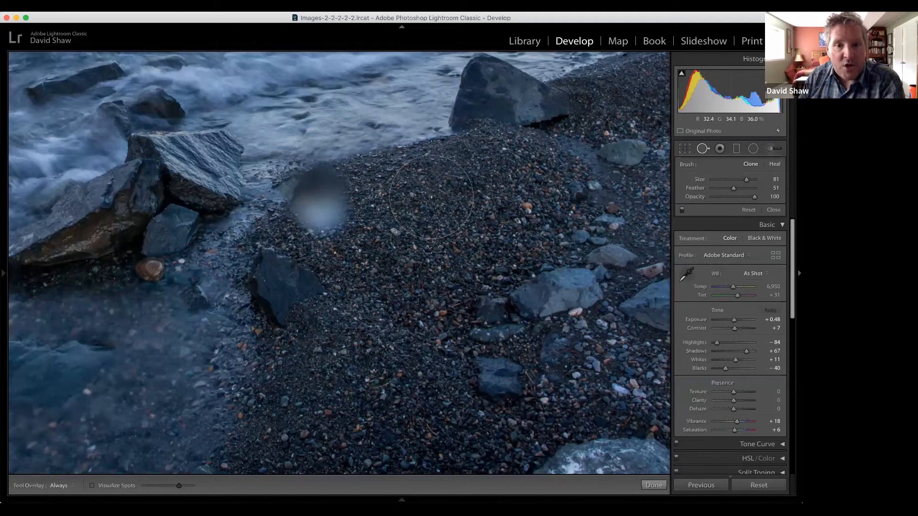
Set the spot brush feather to 76 and its size to 82 so it encircles the water-drop blur.
{"action": "scroll", "coordinate": [432, 198], "scroll_direction": "down", "scroll_amount": 1}
{"action": "scroll", "coordinate": [383, 198], "scroll_direction": "down", "scroll_amount": 1}
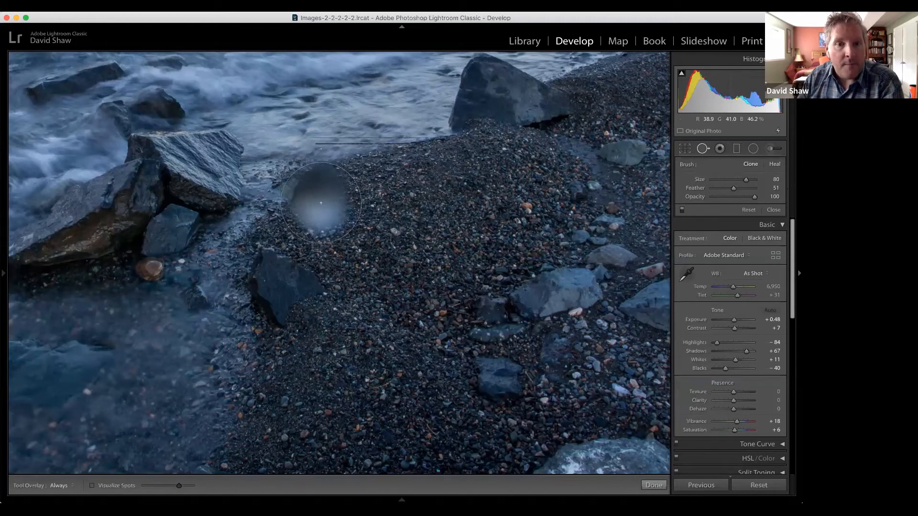
{"action": "scroll", "coordinate": [329, 202], "scroll_direction": "up", "scroll_amount": 1}
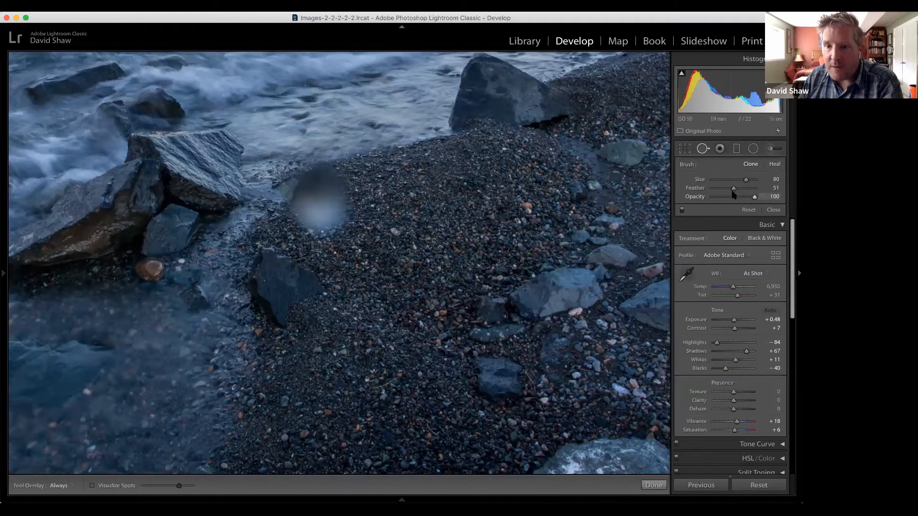
{"action": "left_click_drag", "start_coordinate": [734, 189], "coordinate": [740, 190]}
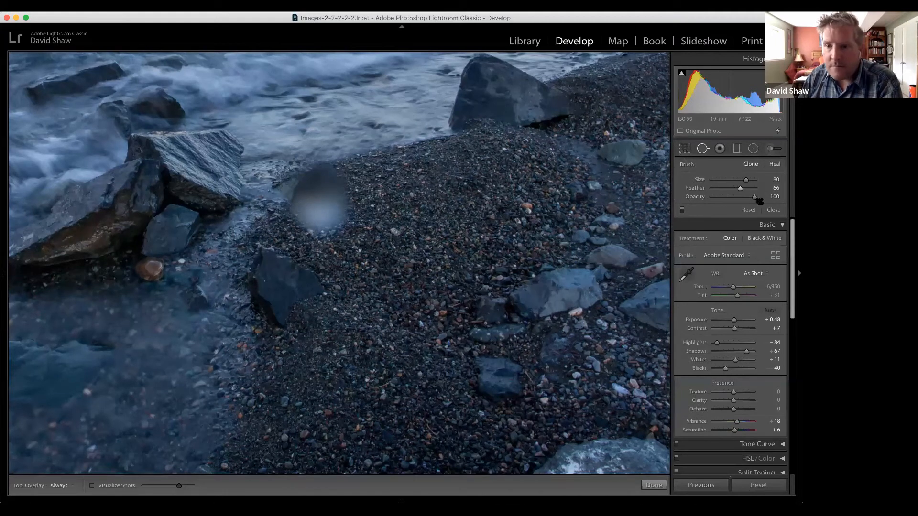
{"action": "left_click_drag", "start_coordinate": [742, 191], "coordinate": [747, 192]}
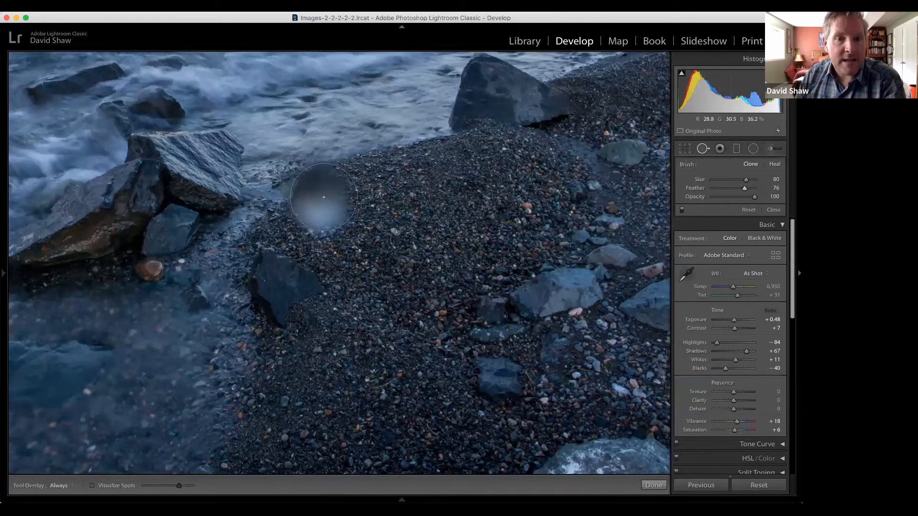
{"action": "key", "text": "bracketright"}
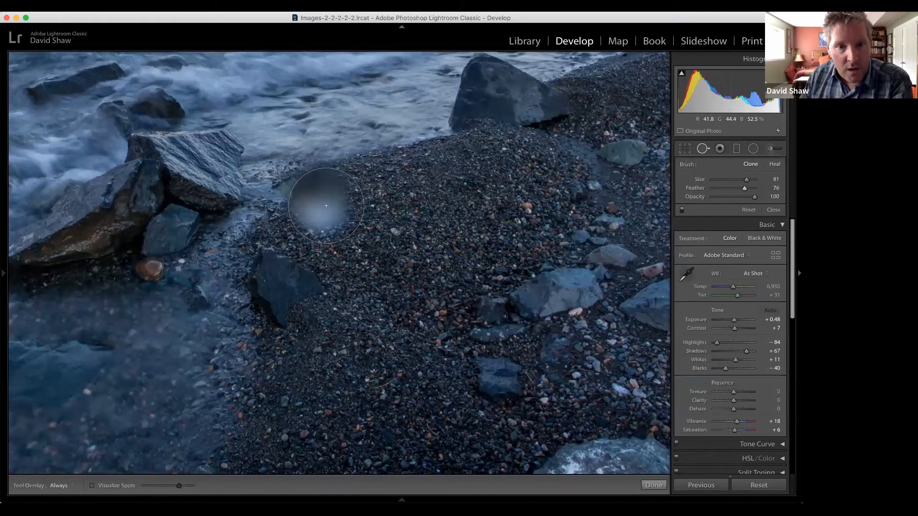
{"action": "key", "text": "bracketright"}
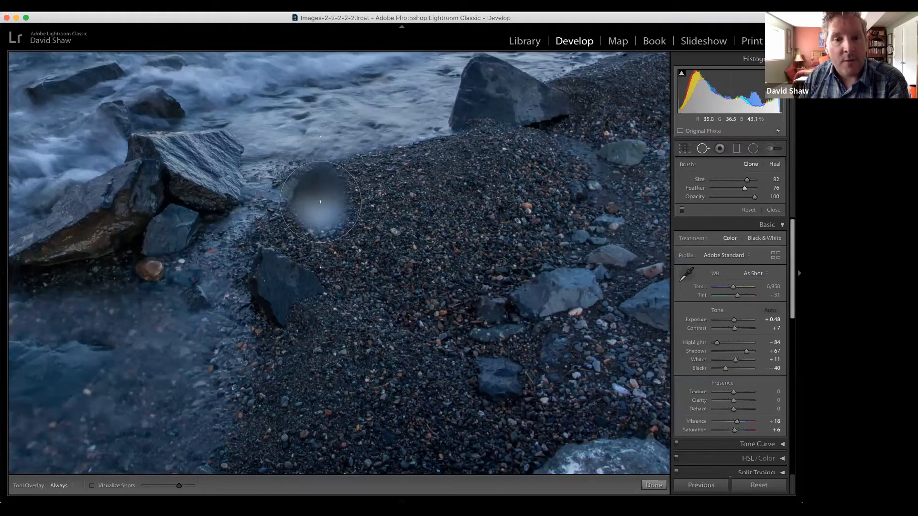
Clone over the water-drop blur using clean gravel just beside it along the shoreline as the source, and close Spot Removal.
{"action": "left_click", "coordinate": [320, 202]}
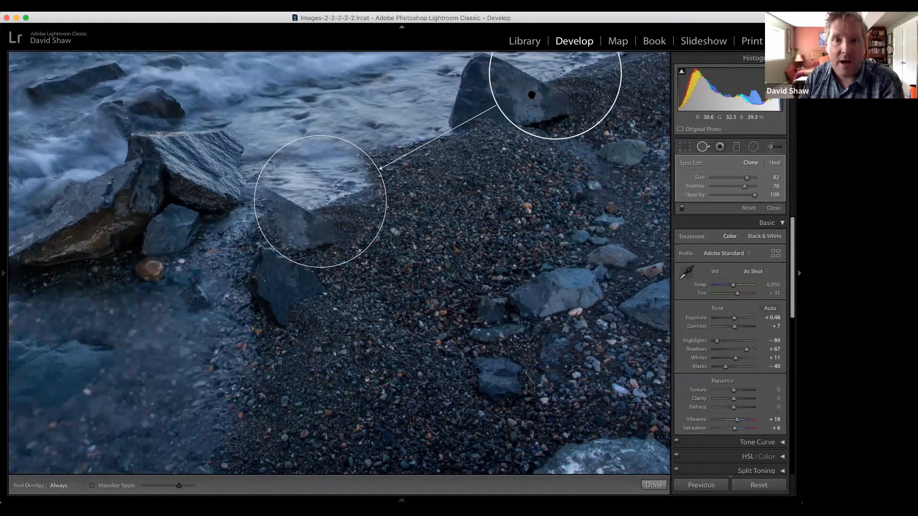
{"action": "mouse_move", "coordinate": [510, 102]}
{"action": "left_mouse_down"}
{"action": "mouse_move", "coordinate": [410, 148]}
{"action": "mouse_move", "coordinate": [382, 174]}
{"action": "mouse_move", "coordinate": [397, 198]}
{"action": "left_mouse_up"}
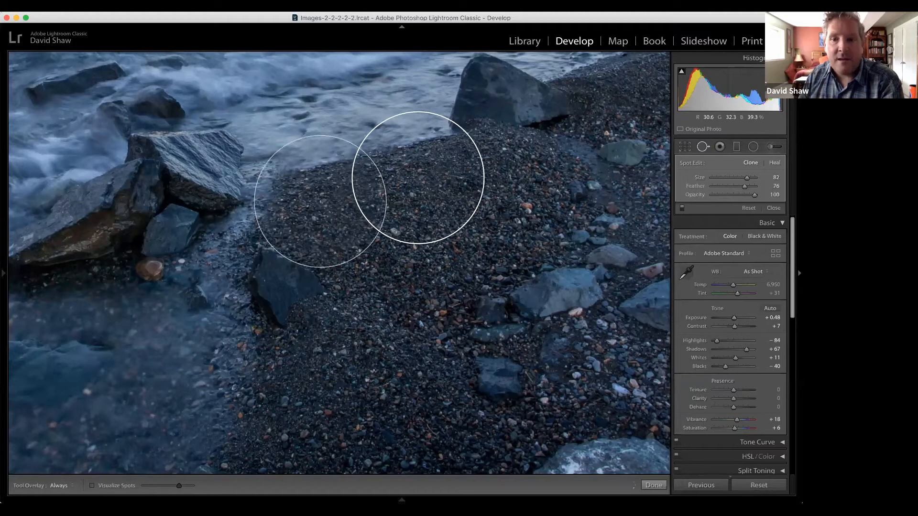
{"action": "left_click", "coordinate": [701, 146]}
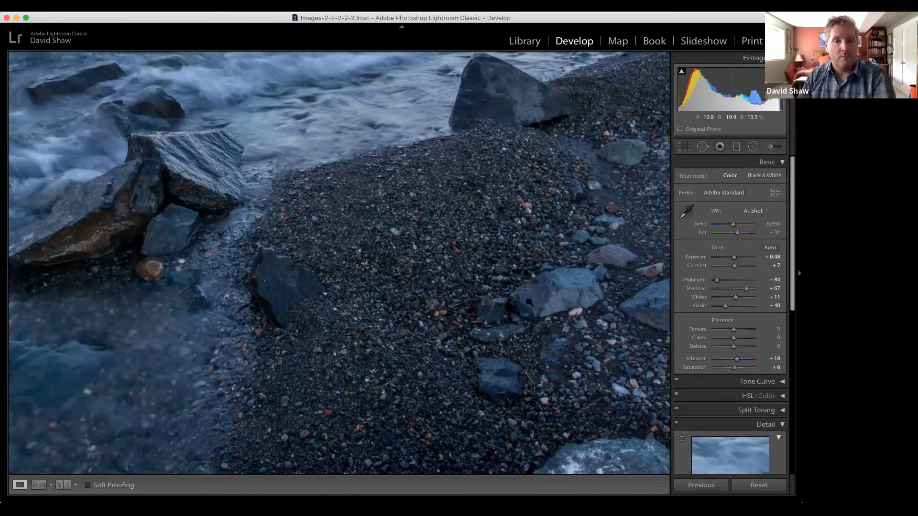
{"action": "left_click", "coordinate": [529, 303]}
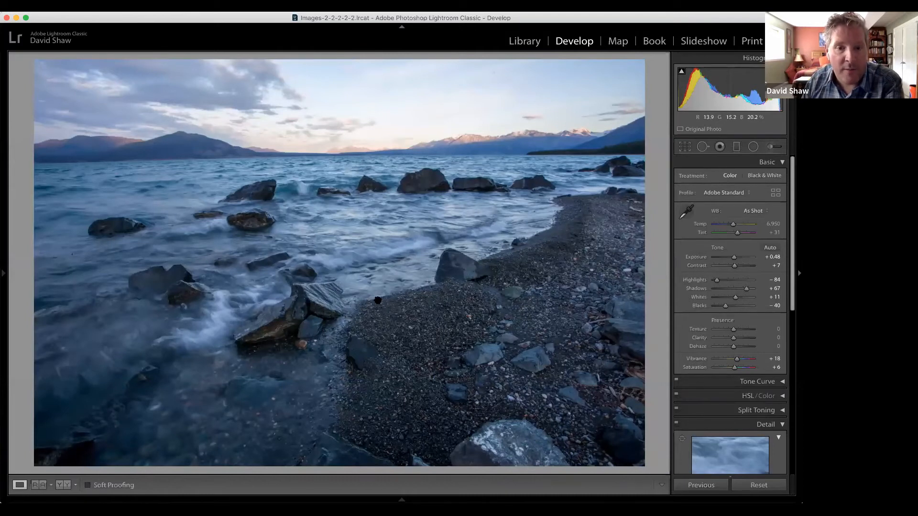
Delete the clone correction at the gravel shoreline and switch the spot brush to Heal.
{"action": "left_click_drag", "start_coordinate": [378, 300], "coordinate": [272, 206]}
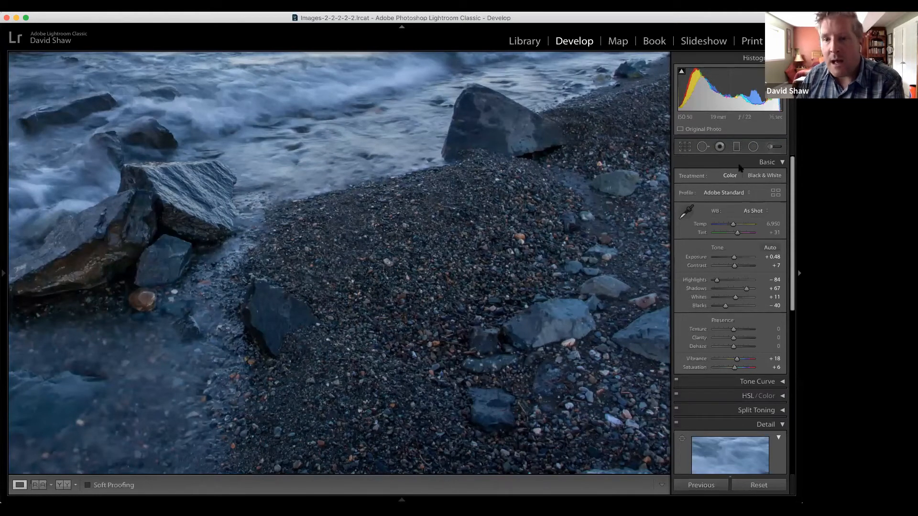
{"action": "left_click", "coordinate": [702, 147]}
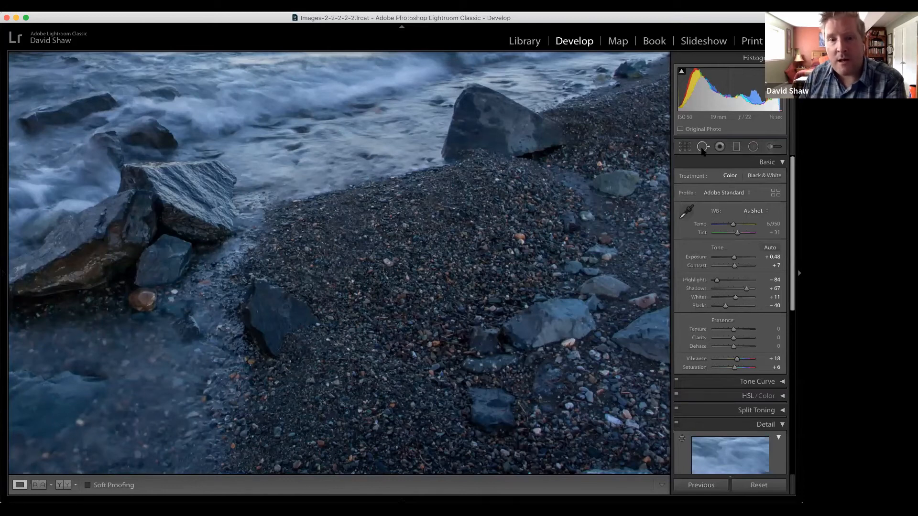
{"action": "left_click", "coordinate": [310, 230]}
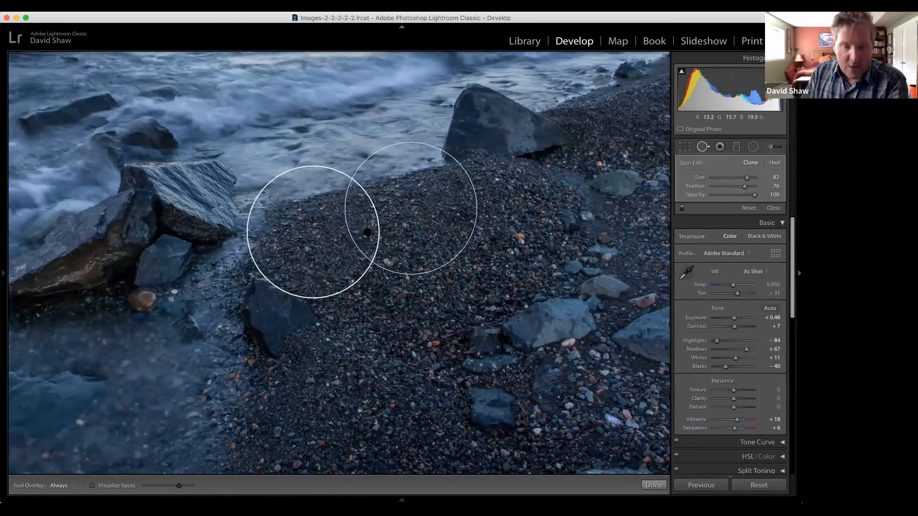
{"action": "left_click", "coordinate": [312, 232], "text": "alt"}
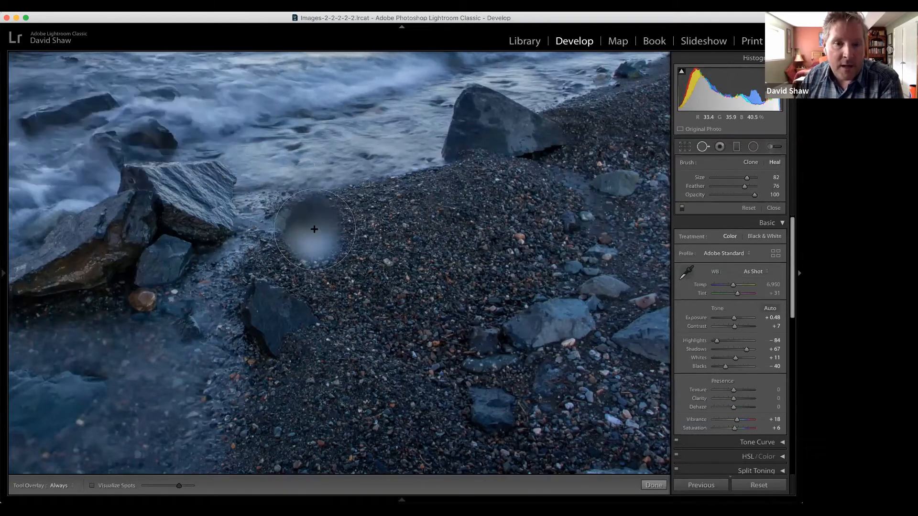
Heal the water-drop blur using the adjacent gravel shoreline as the source, close Spot Removal and return to the full photo.
{"action": "left_click", "coordinate": [315, 229]}
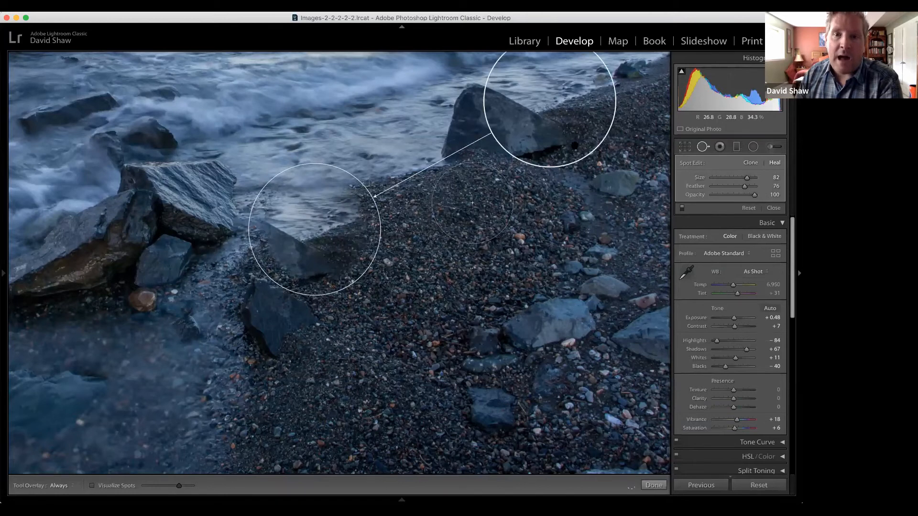
{"action": "mouse_move", "coordinate": [565, 135]}
{"action": "left_mouse_down"}
{"action": "mouse_move", "coordinate": [454, 208]}
{"action": "mouse_move", "coordinate": [445, 236]}
{"action": "left_mouse_up"}
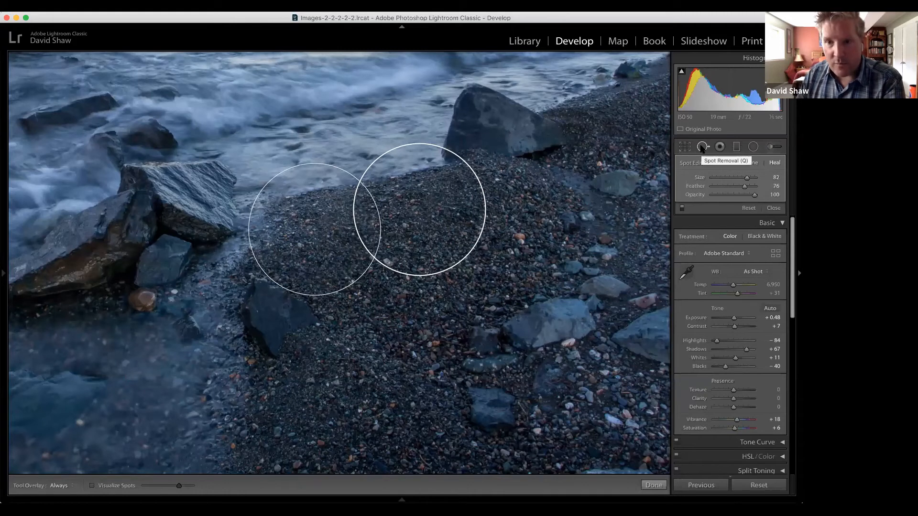
{"action": "left_click", "coordinate": [709, 149]}
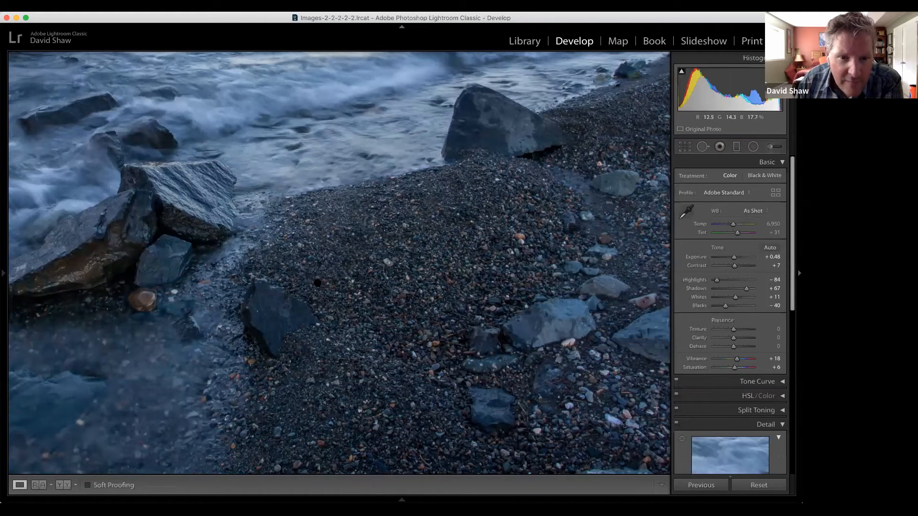
{"action": "left_click", "coordinate": [401, 235]}
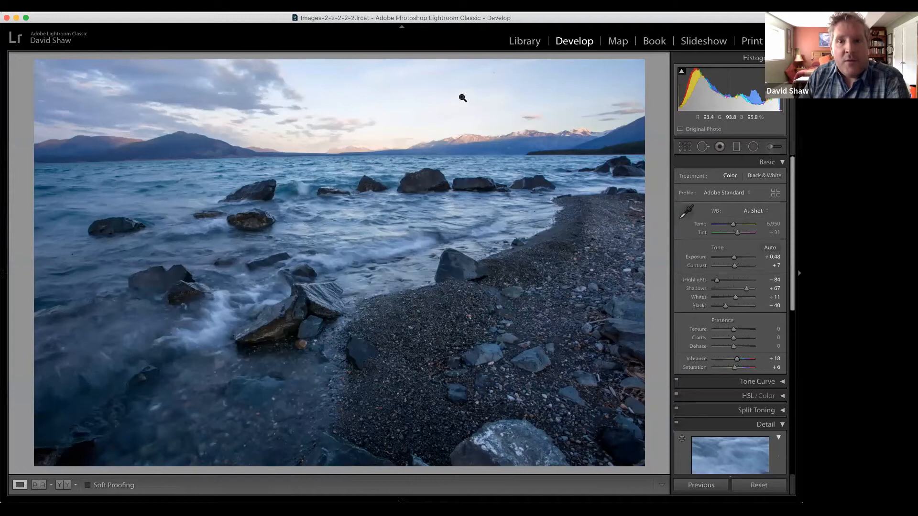
Examine the sky, mountains and water up close for remaining dust spots.
{"action": "left_click", "coordinate": [507, 88]}
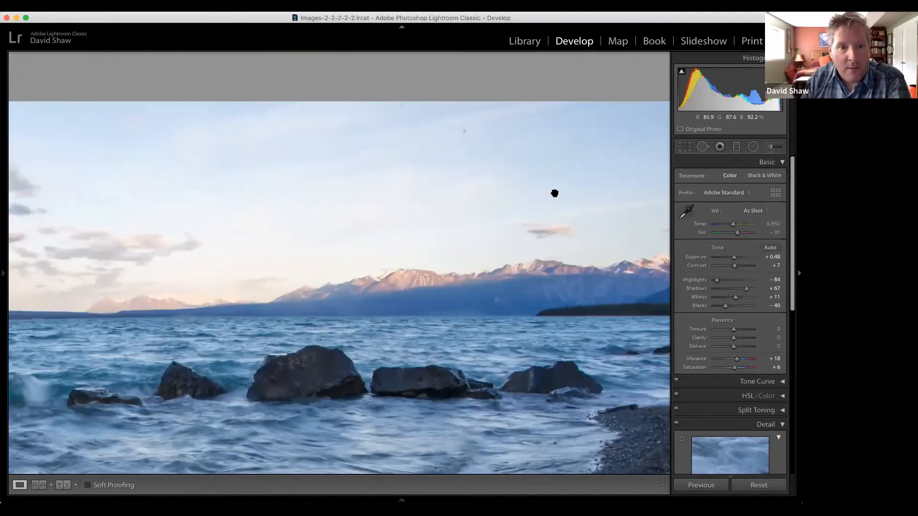
{"action": "left_click_drag", "start_coordinate": [555, 193], "coordinate": [461, 197]}
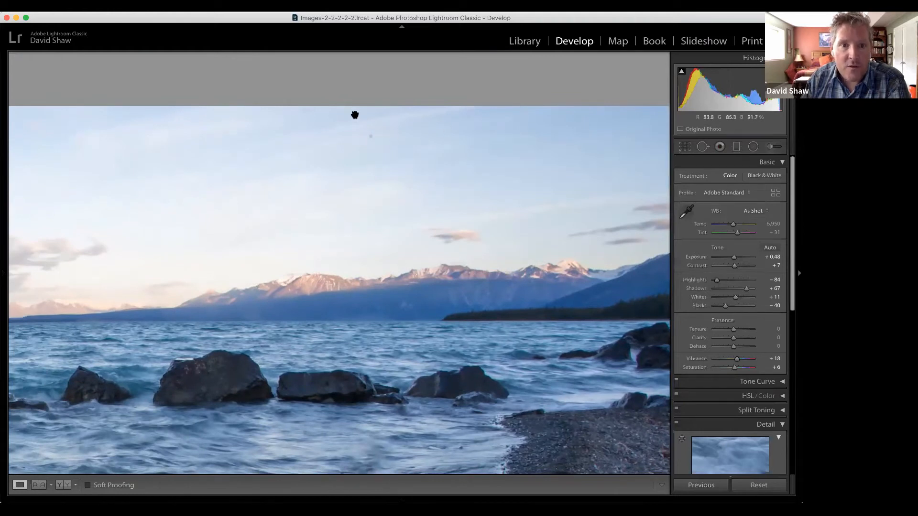
{"action": "left_click_drag", "start_coordinate": [223, 150], "coordinate": [332, 158]}
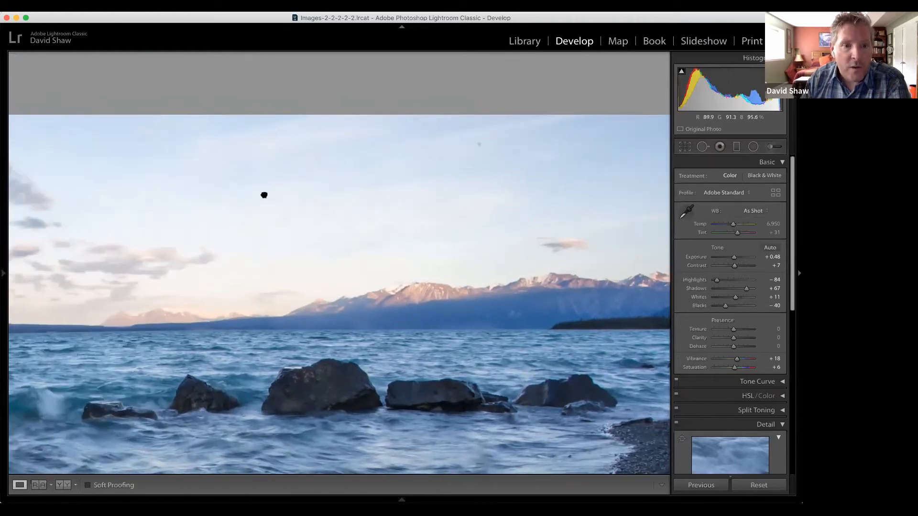
{"action": "left_click_drag", "start_coordinate": [264, 195], "coordinate": [596, 187]}
{"action": "mouse_move", "coordinate": [455, 217]}
{"action": "left_mouse_down"}
{"action": "mouse_move", "coordinate": [555, 206]}
{"action": "mouse_move", "coordinate": [610, 225]}
{"action": "mouse_move", "coordinate": [446, 209]}
{"action": "left_mouse_up"}
{"action": "left_click_drag", "start_coordinate": [529, 349], "coordinate": [445, 253]}
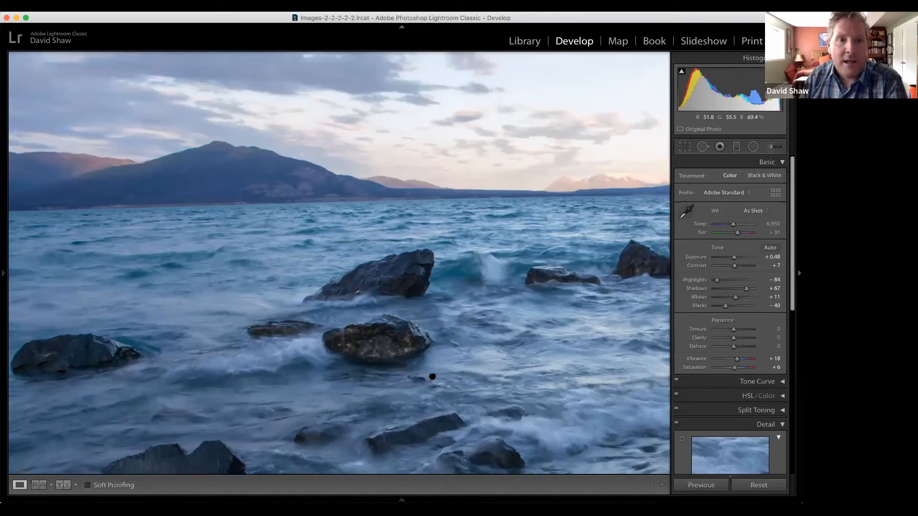
{"action": "left_click_drag", "start_coordinate": [364, 245], "coordinate": [432, 375]}
{"action": "left_click_drag", "start_coordinate": [386, 263], "coordinate": [327, 247]}
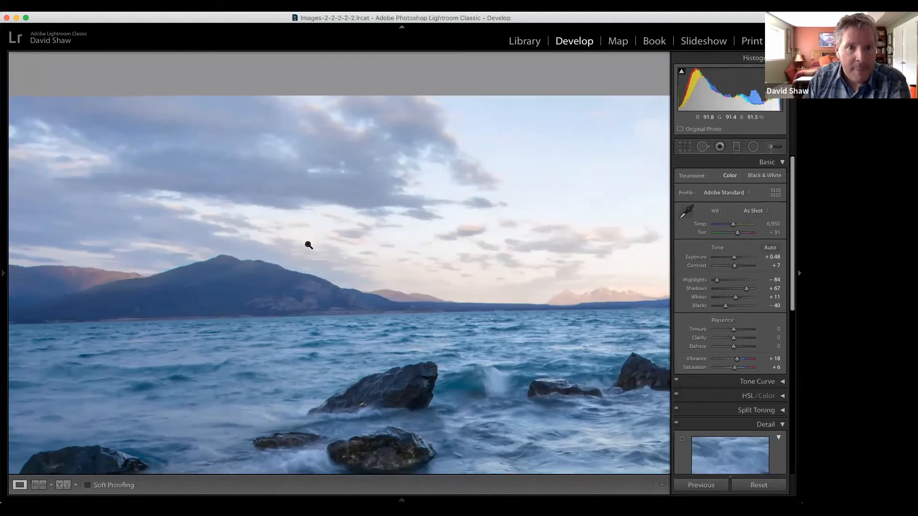
{"action": "left_click", "coordinate": [309, 245]}
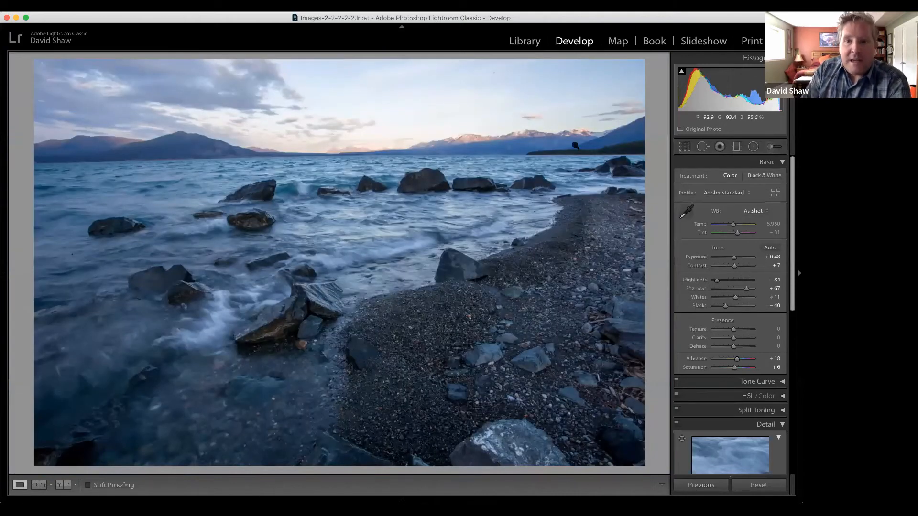
Set the Heal brush to size 56 and feather 38, and turn on spot visualization for the photo.
{"action": "left_click", "coordinate": [703, 147]}
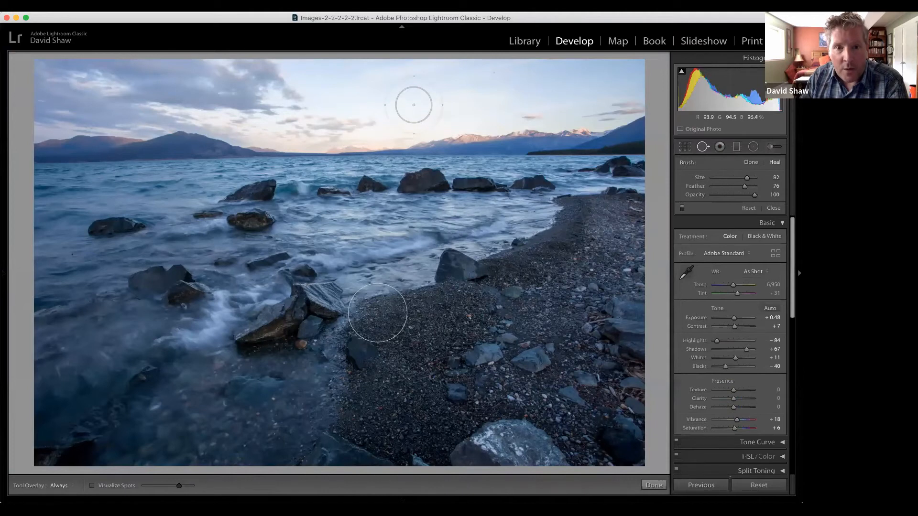
{"action": "scroll", "coordinate": [413, 105], "scroll_direction": "down", "scroll_amount": 5}
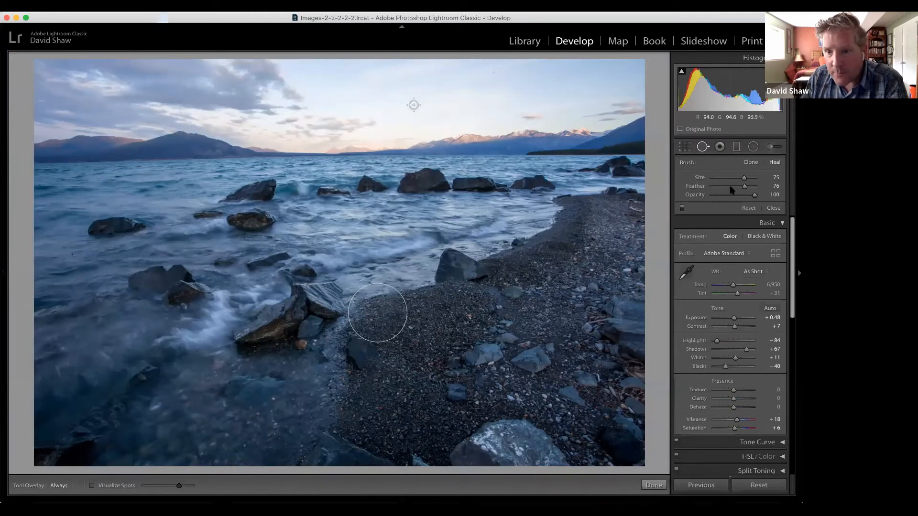
{"action": "left_click_drag", "start_coordinate": [741, 186], "coordinate": [726, 190]}
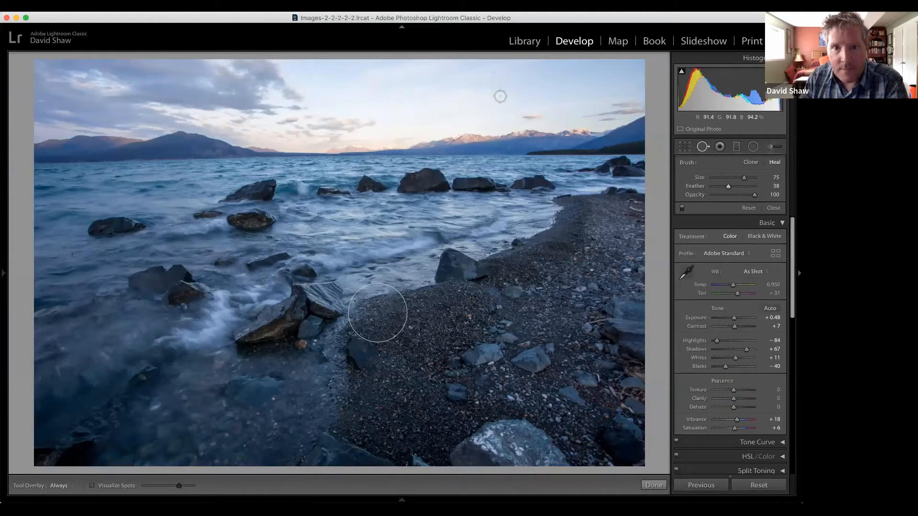
{"action": "scroll", "coordinate": [500, 96], "scroll_direction": "down", "scroll_amount": 4}
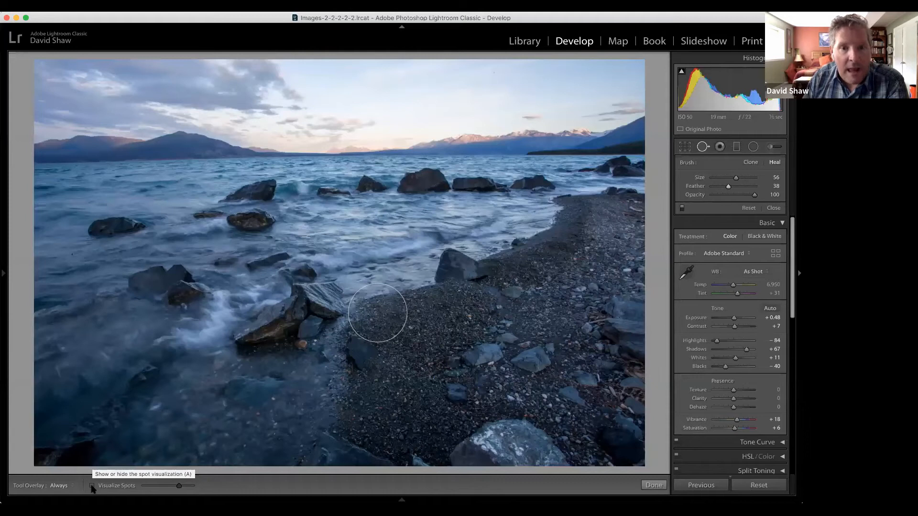
{"action": "left_click", "coordinate": [92, 486]}
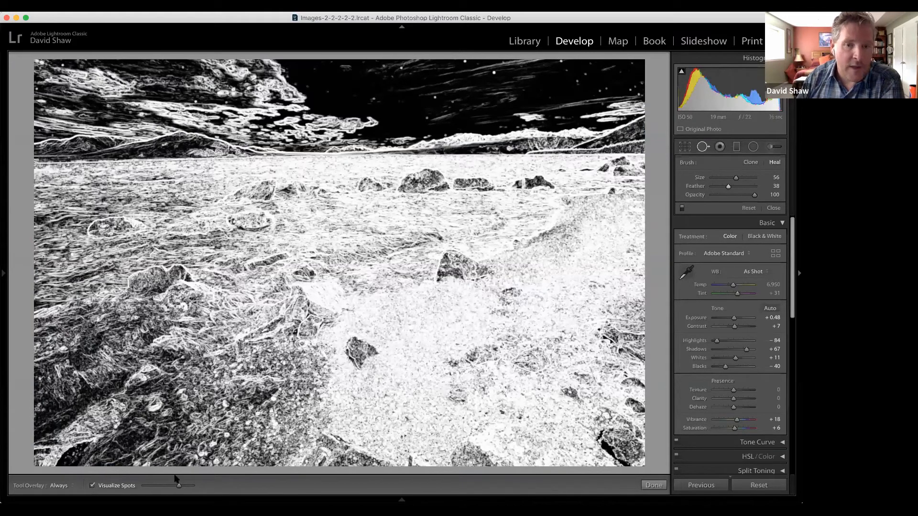
Zoom in on the sky above the distant mountains with spot visualization off, reopen Spot Removal and turn visualization back on.
{"action": "left_click", "coordinate": [93, 485]}
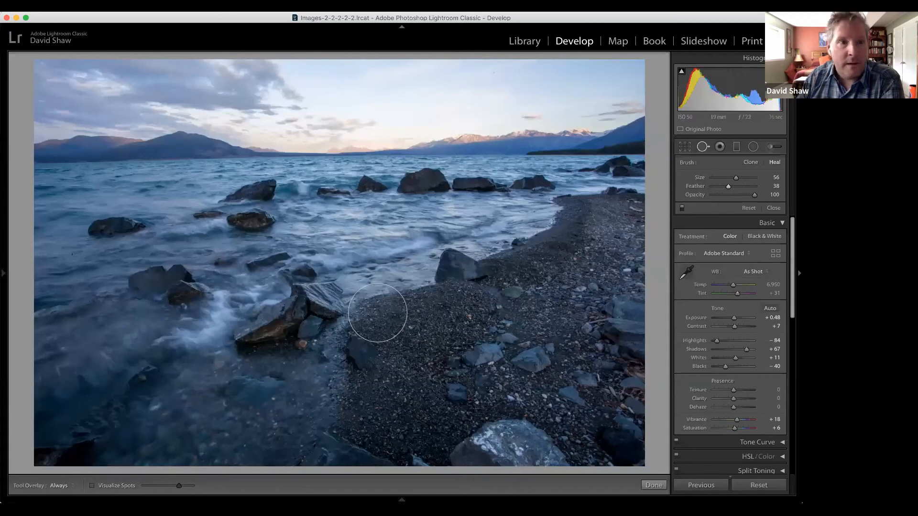
{"action": "left_click", "coordinate": [702, 147]}
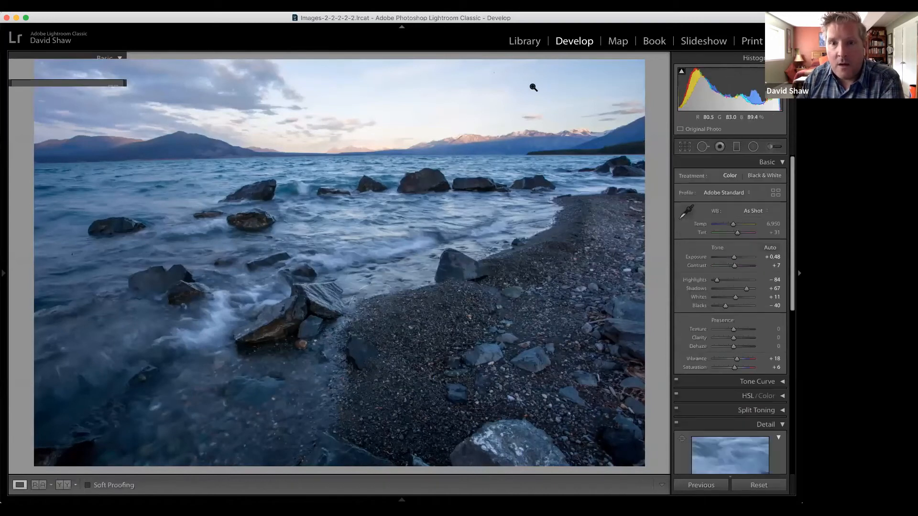
{"action": "left_click", "coordinate": [498, 135]}
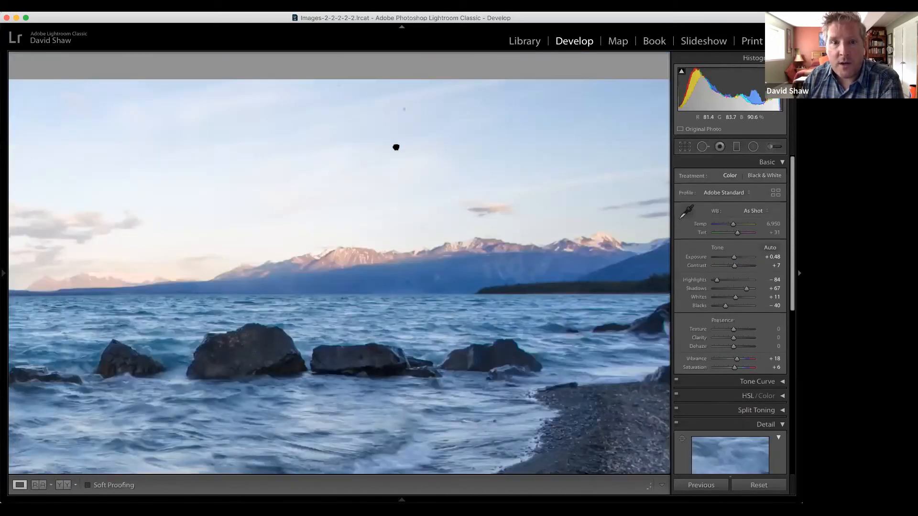
{"action": "left_click", "coordinate": [396, 143]}
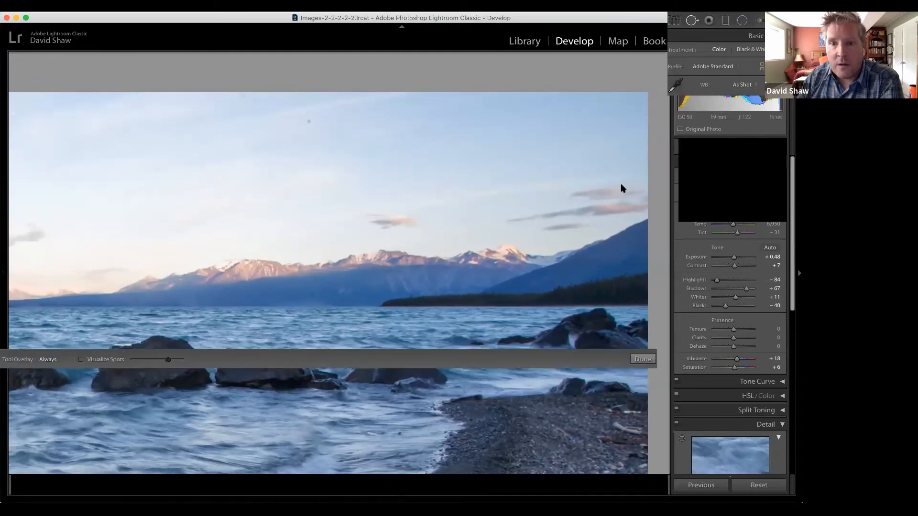
{"action": "left_click", "coordinate": [703, 147]}
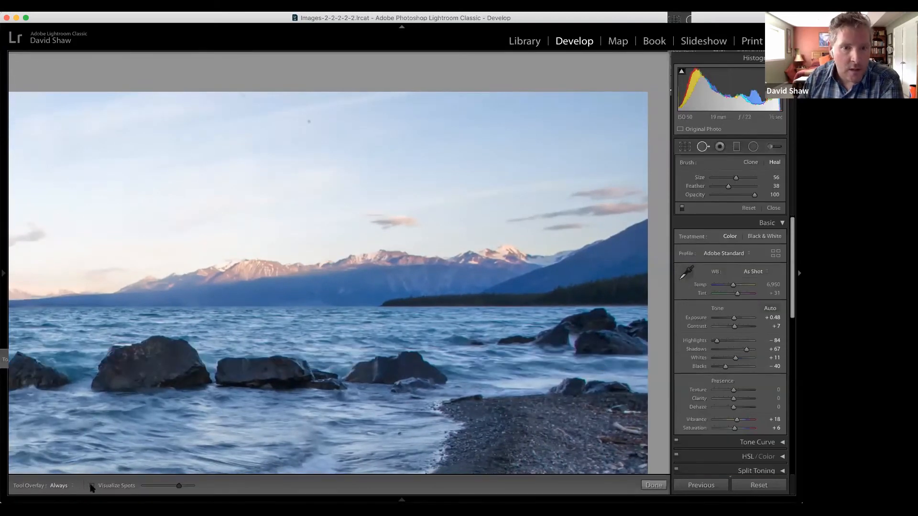
{"action": "left_click", "coordinate": [93, 486]}
{"action": "scroll", "coordinate": [457, 260], "scroll_direction": "up", "scroll_amount": 2}
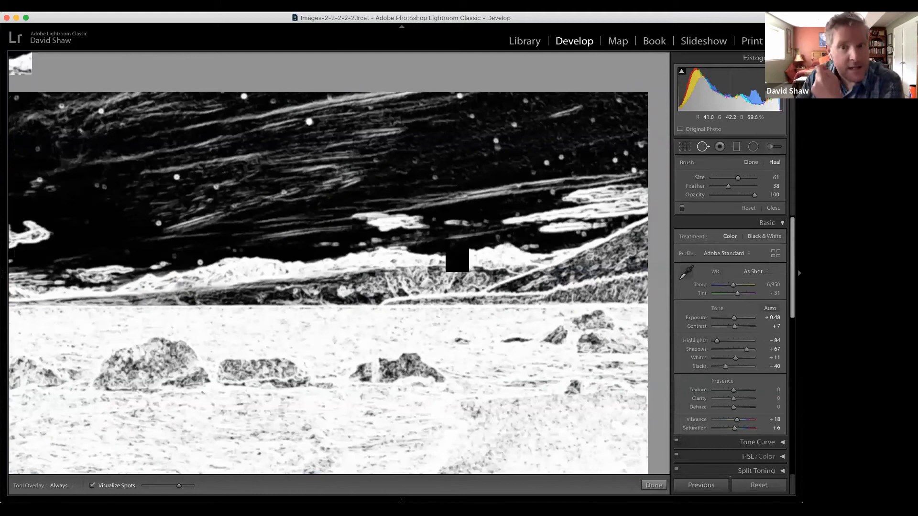
{"action": "scroll", "coordinate": [604, 146], "scroll_direction": "up", "scroll_amount": 5}
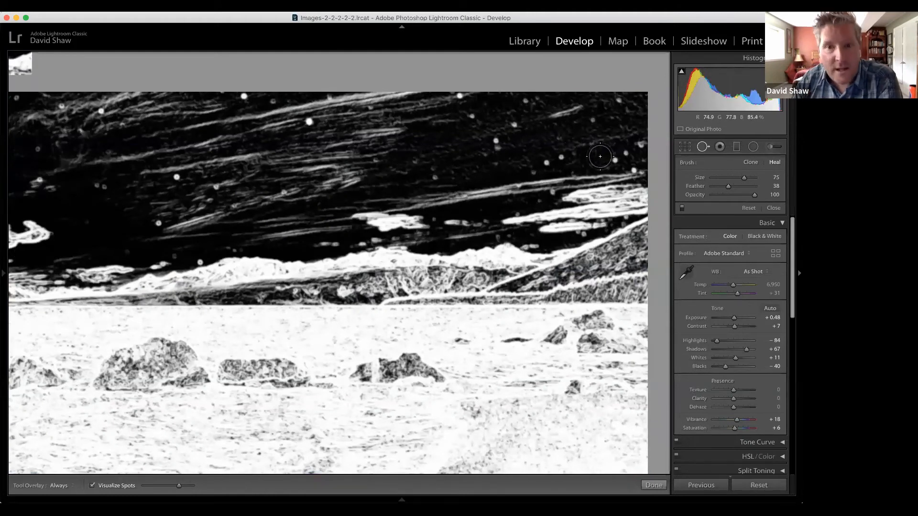
{"action": "left_click", "coordinate": [92, 486]}
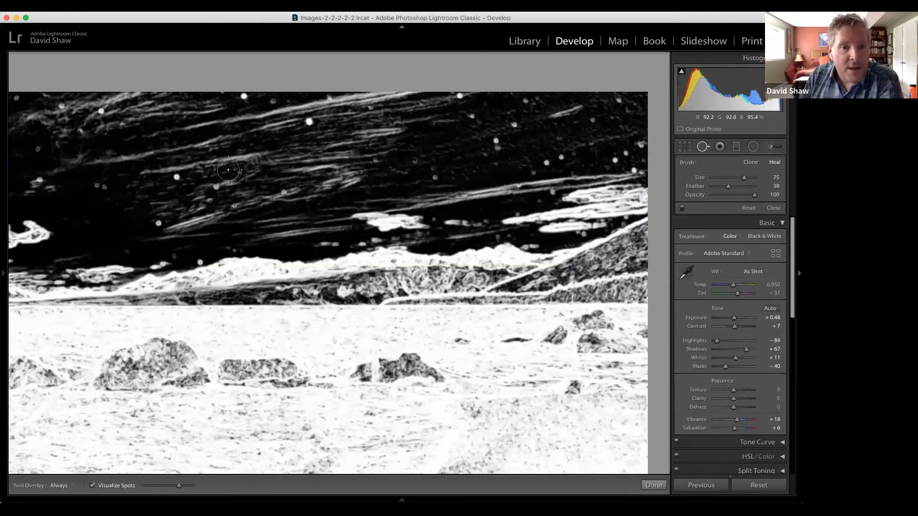
Set the Heal brush to size 51 and heal the brightest dust spot in the sky, deleting the first attempt and healing it again.
{"action": "scroll", "coordinate": [228, 170], "scroll_direction": "down", "scroll_amount": 8}
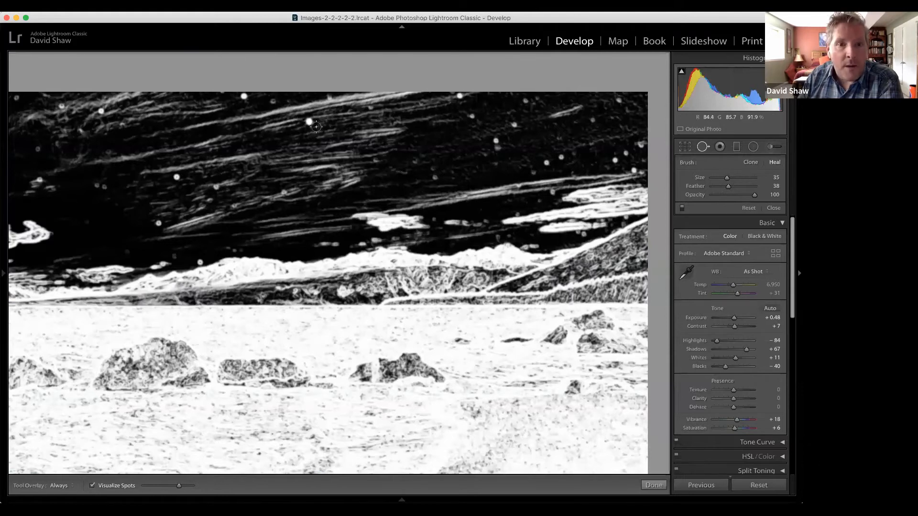
{"action": "scroll", "coordinate": [317, 128], "scroll_direction": "up", "scroll_amount": 3}
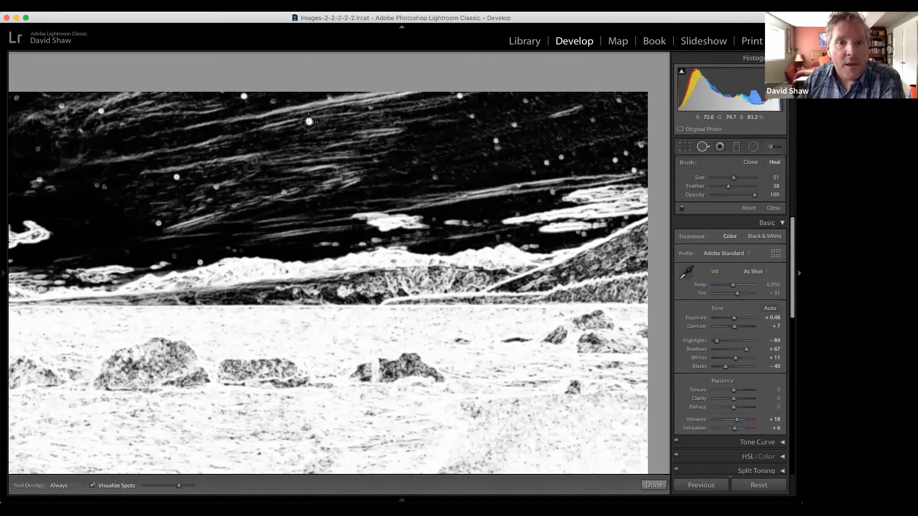
{"action": "left_click", "coordinate": [309, 122]}
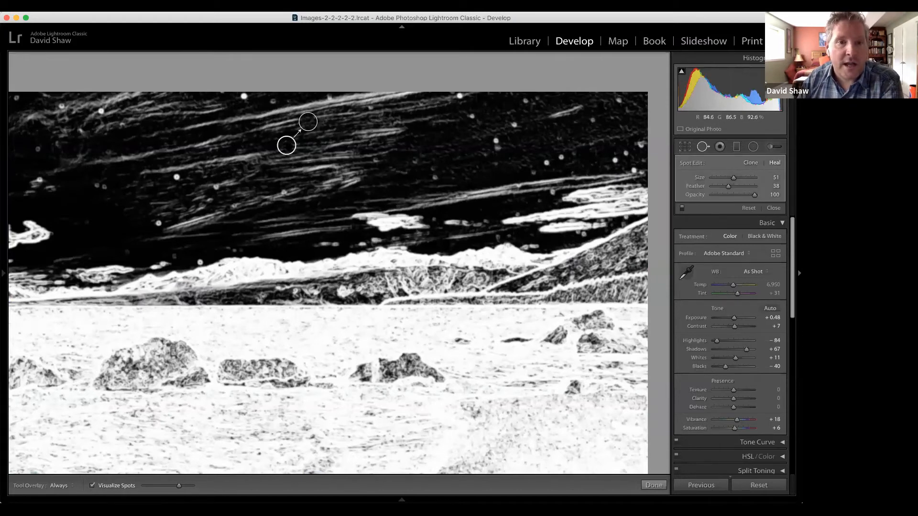
{"action": "left_click_drag", "start_coordinate": [286, 145], "coordinate": [289, 138]}
{"action": "key", "text": "Delete"}
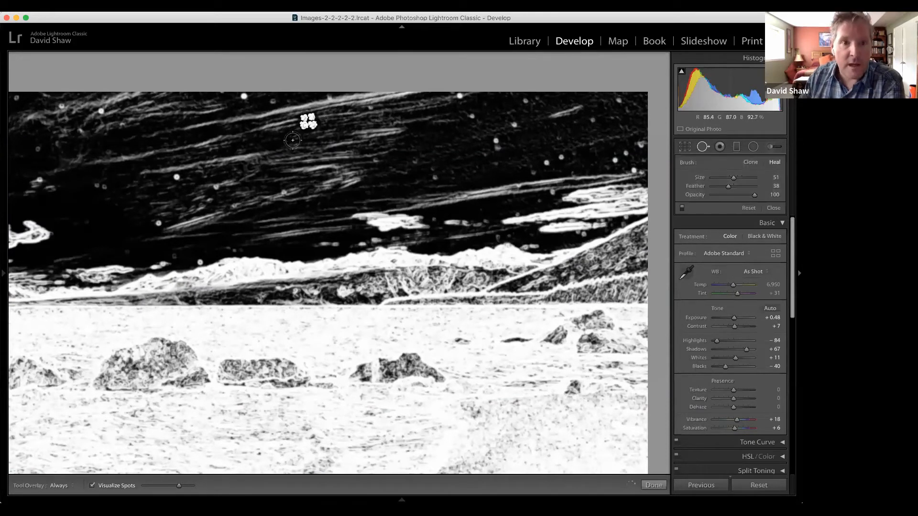
{"action": "left_click", "coordinate": [309, 122]}
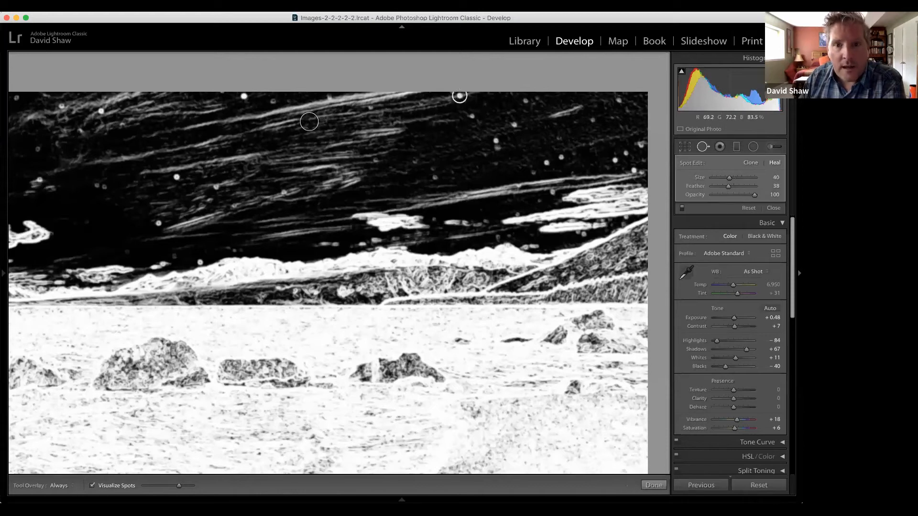
Heal nine more dust spots across the sky with the brush at size 40, turn off spot visualization and close Spot Removal.
{"action": "left_click", "coordinate": [460, 96]}
{"action": "left_click", "coordinate": [472, 116]}
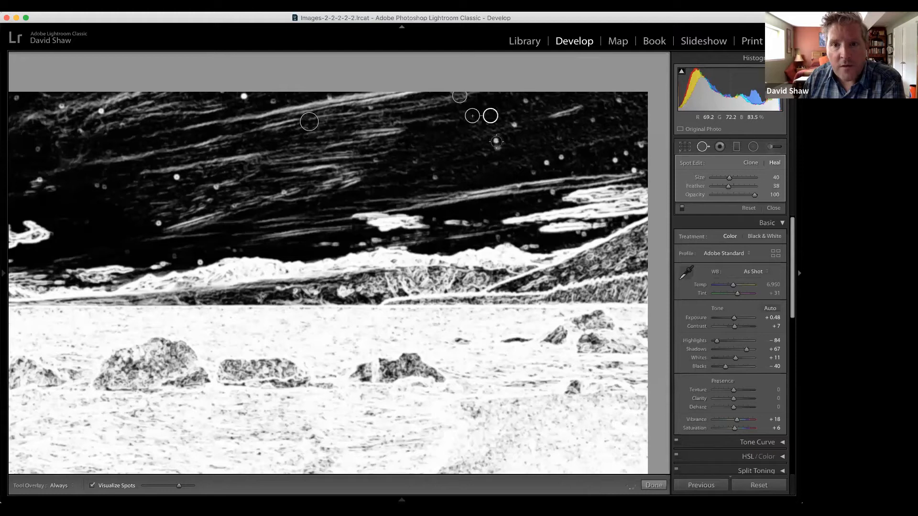
{"action": "left_click", "coordinate": [497, 141]}
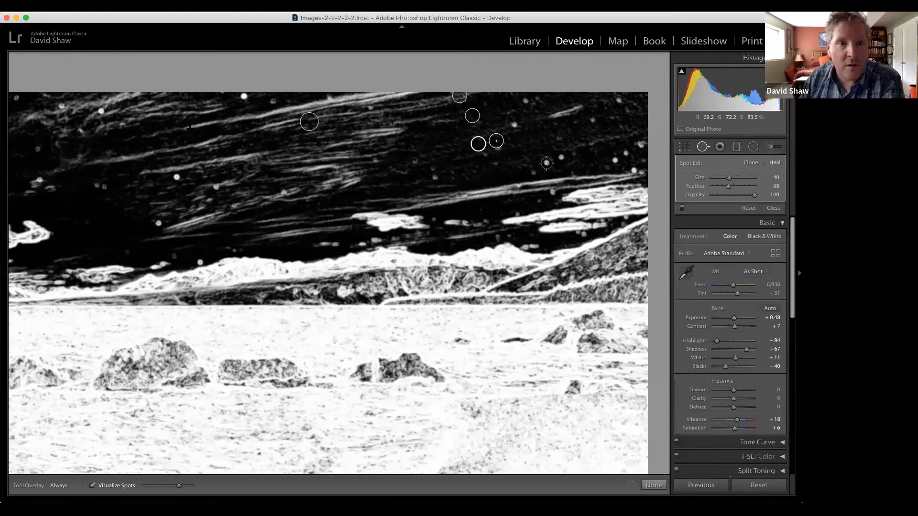
{"action": "left_click", "coordinate": [547, 163]}
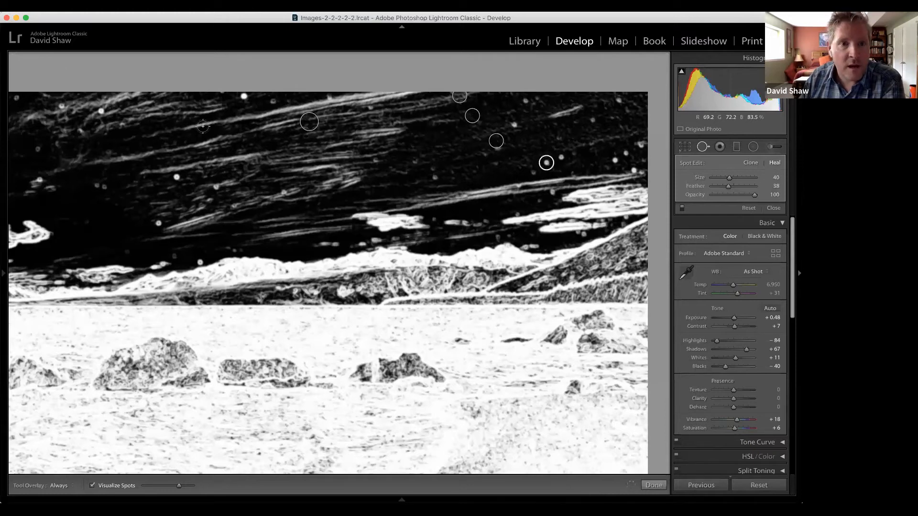
{"action": "left_click", "coordinate": [245, 96]}
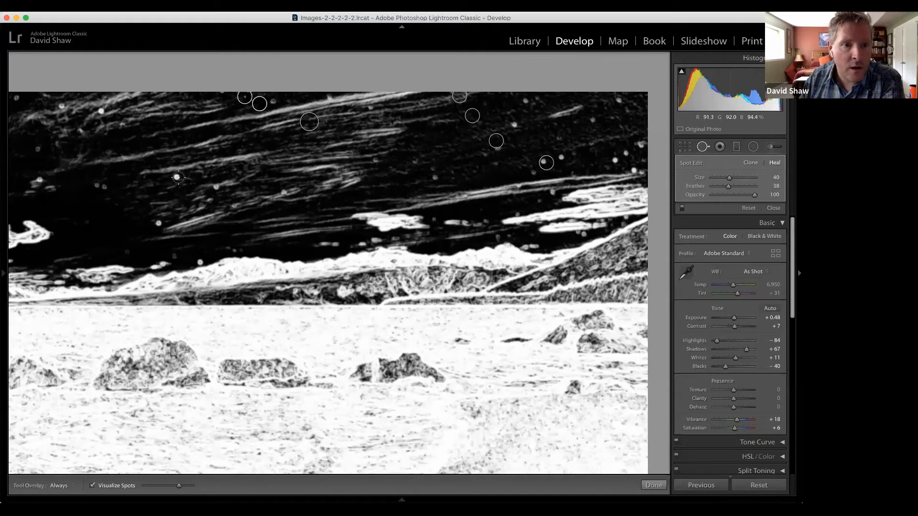
{"action": "left_click", "coordinate": [177, 177]}
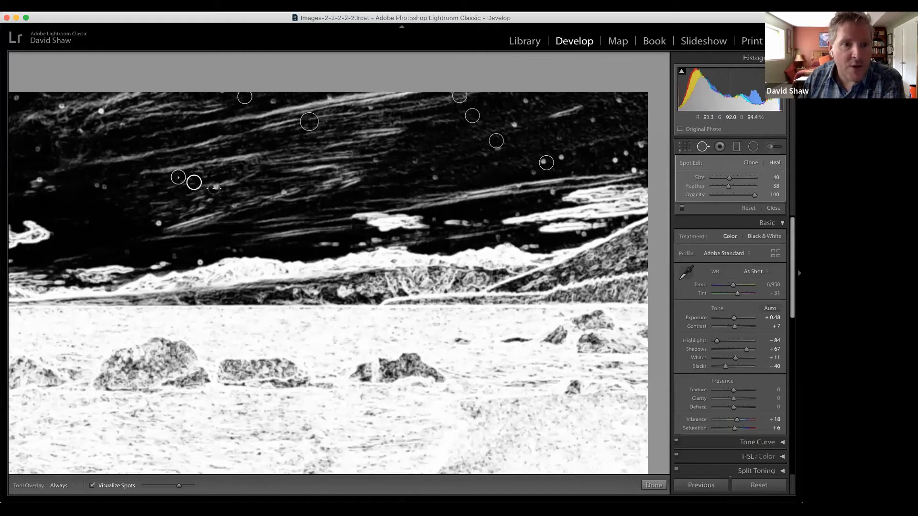
{"action": "left_click", "coordinate": [158, 223]}
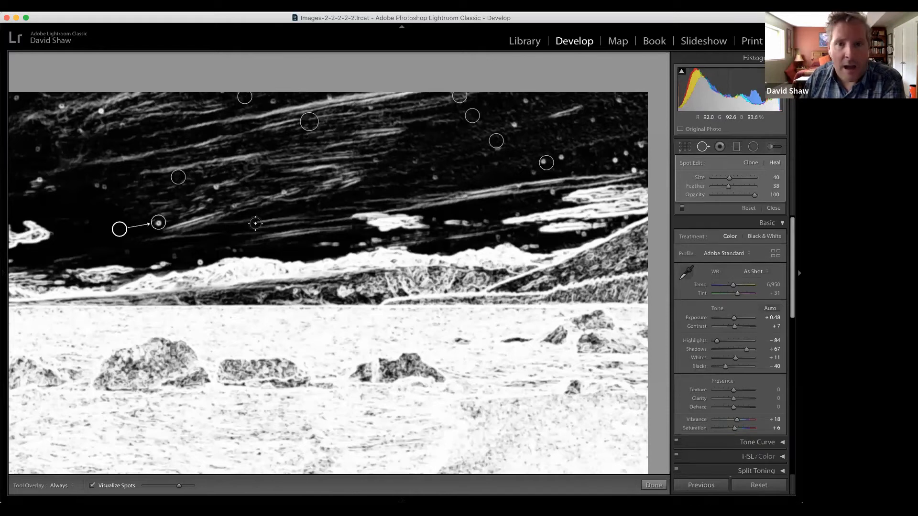
{"action": "left_click", "coordinate": [516, 124]}
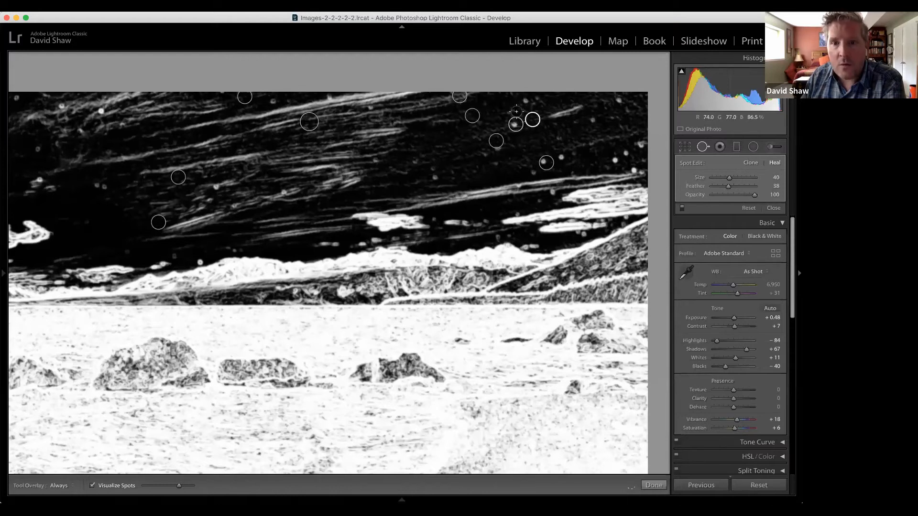
{"action": "left_click", "coordinate": [616, 159]}
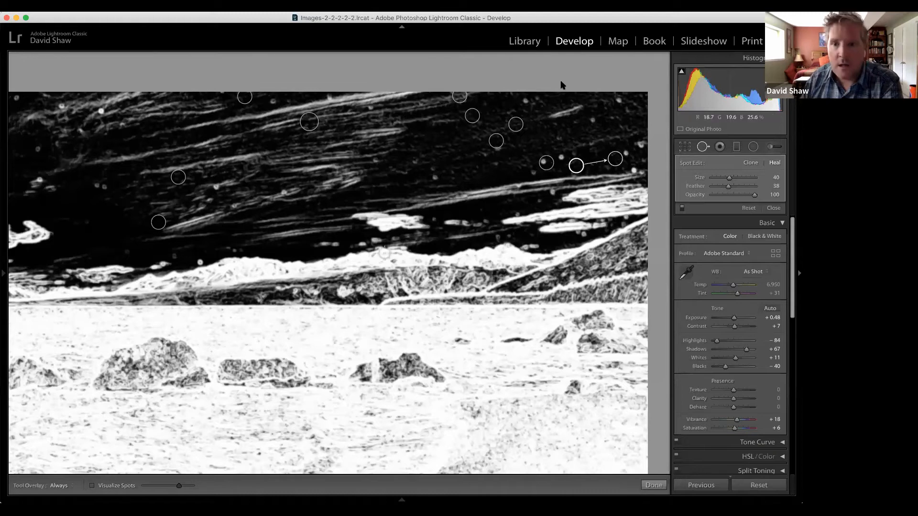
{"action": "key", "text": "a"}
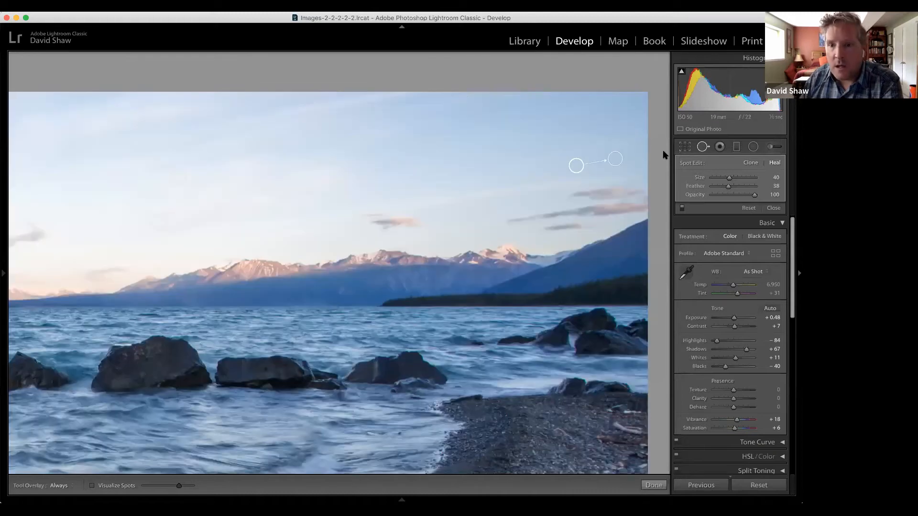
{"action": "left_click", "coordinate": [703, 147]}
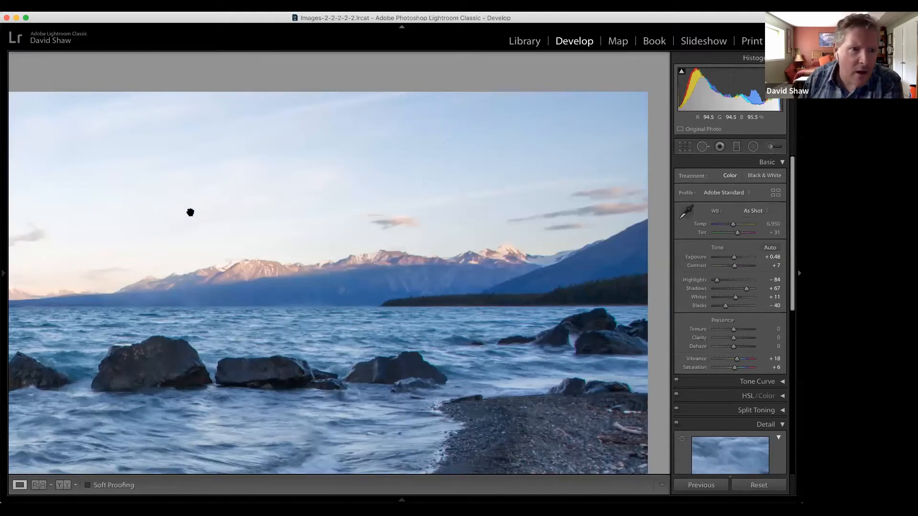
Compare the photo before and after the sky dust-spot heals through the edit history, ending on the latest state in full view.
{"action": "mouse_move", "coordinate": [3, 273]}
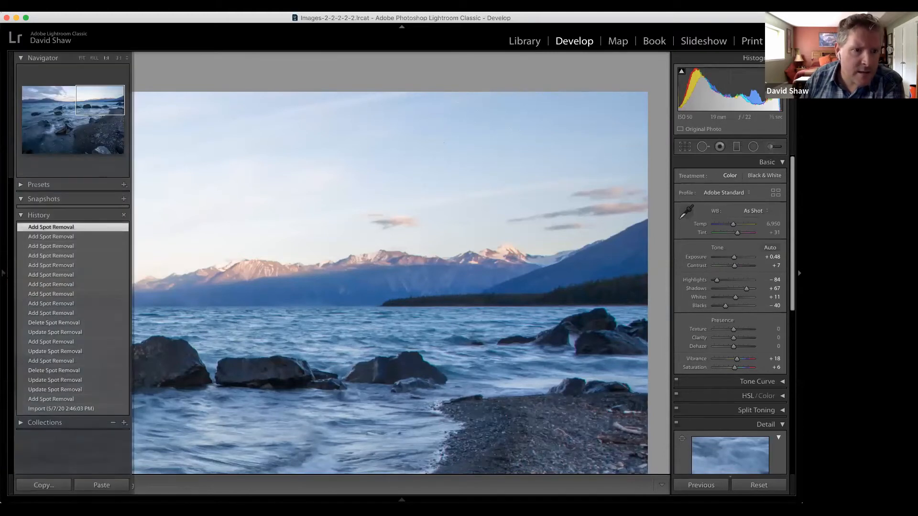
{"action": "left_click", "coordinate": [51, 324]}
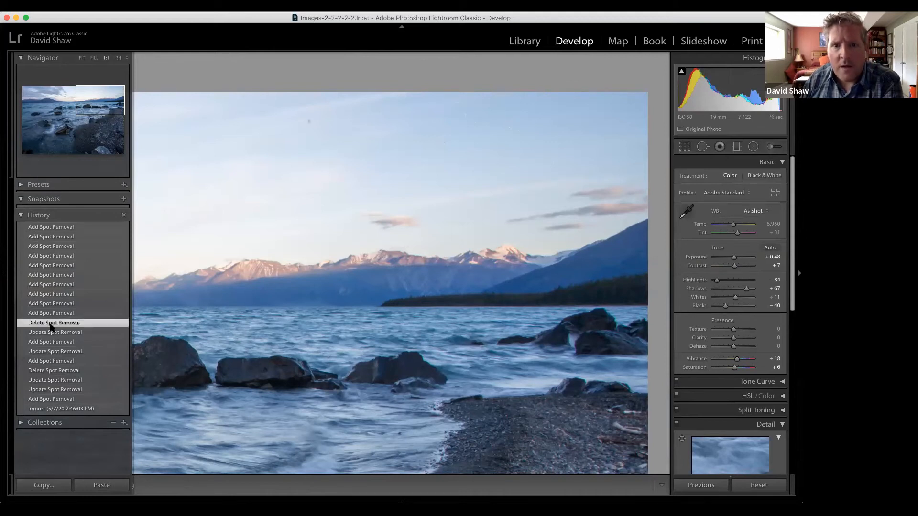
{"action": "left_click", "coordinate": [54, 229]}
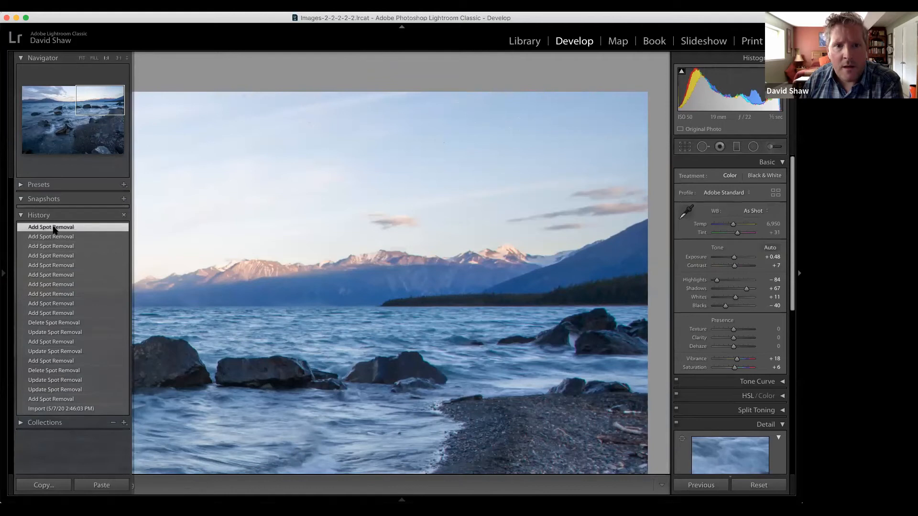
{"action": "key", "text": "F7"}
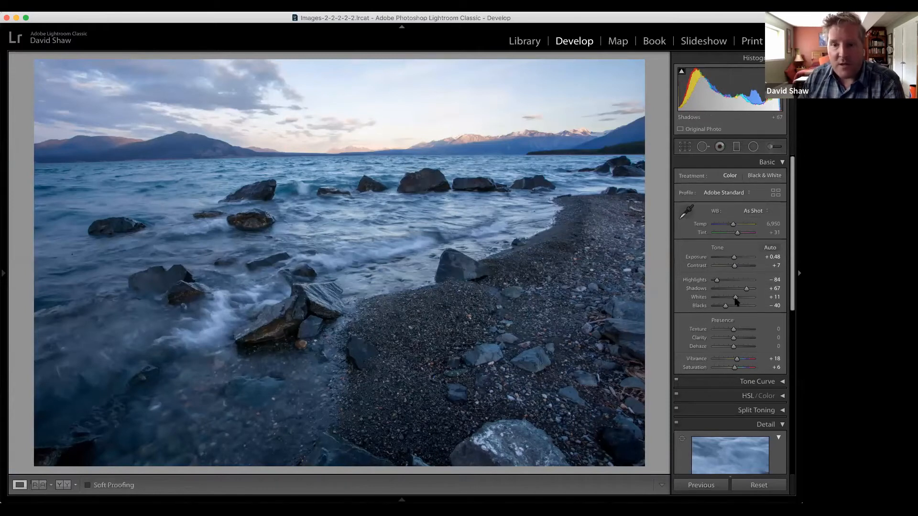
Straighten the photo along the far waterline to an angle of 1.35 and apply the crop.
{"action": "scroll", "coordinate": [729, 280], "scroll_direction": "down", "scroll_amount": 1}
{"action": "scroll", "coordinate": [729, 268], "scroll_direction": "up", "scroll_amount": 1}
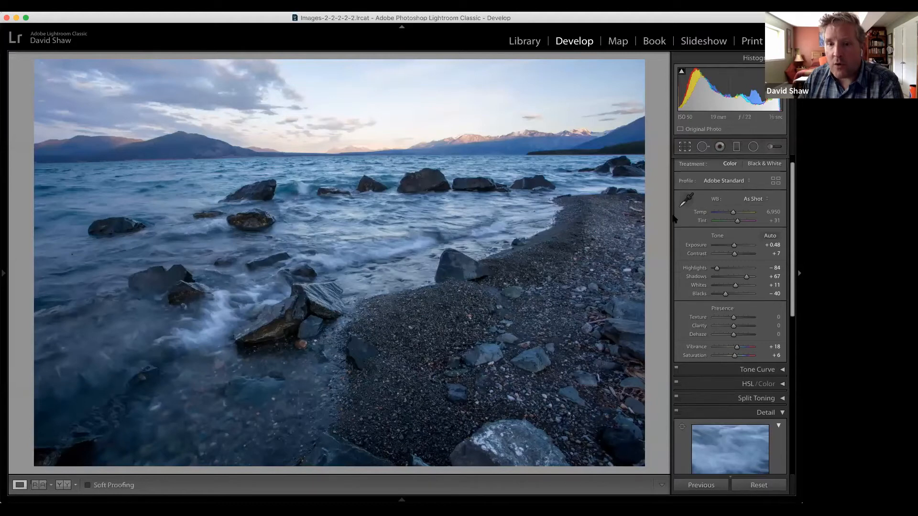
{"action": "key", "text": "r"}
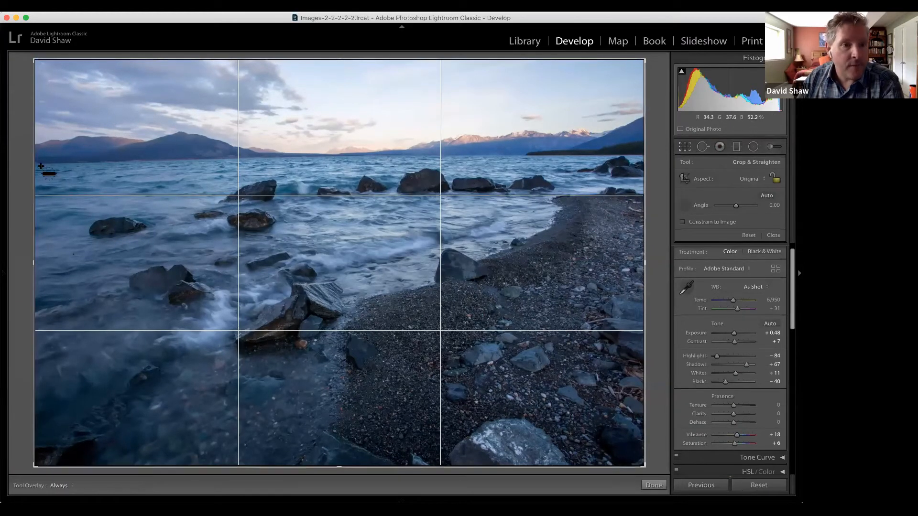
{"action": "left_click_drag", "start_coordinate": [39, 165], "coordinate": [580, 155]}
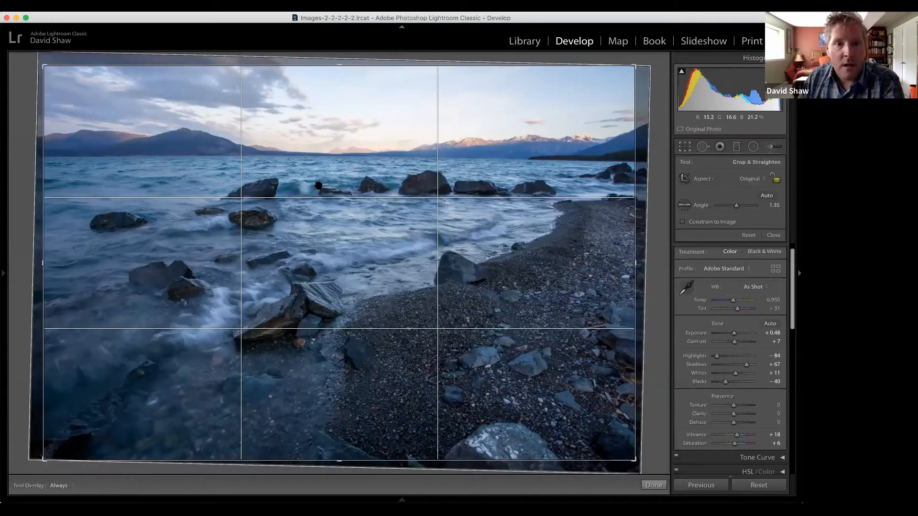
{"action": "key", "text": "Return"}
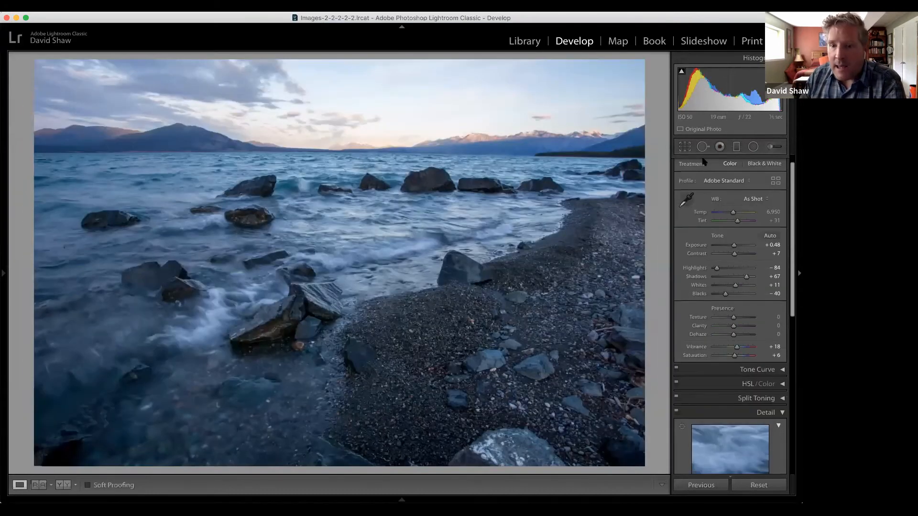
Add a graduated filter over the sky ending at the horizon, with Exposure -0.43, Highlights -57, Texture 30 and Clarity 23.
{"action": "left_click", "coordinate": [736, 146]}
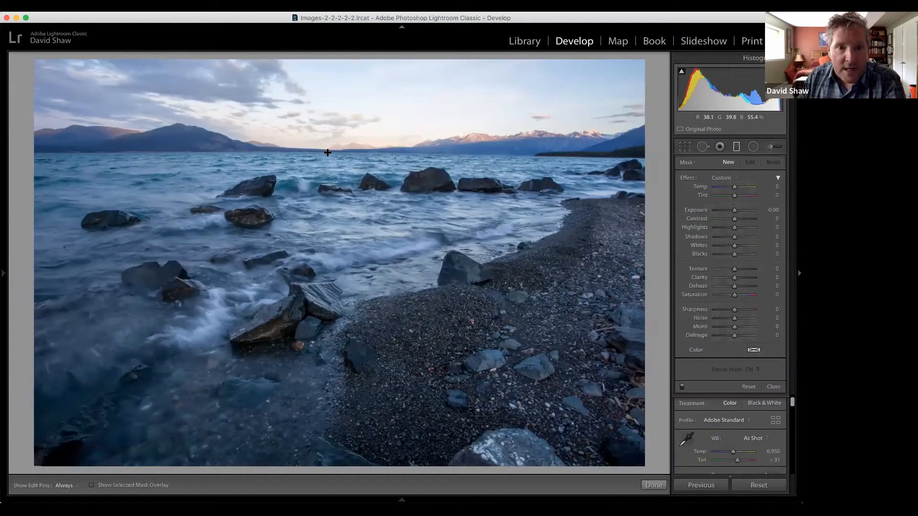
{"action": "left_click_drag", "start_coordinate": [328, 152], "coordinate": [327, 151]}
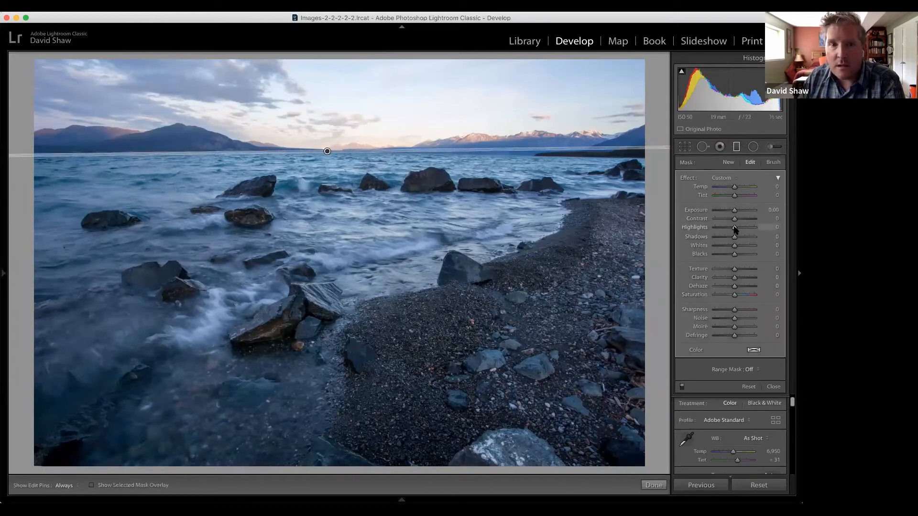
{"action": "mouse_move", "coordinate": [735, 228]}
{"action": "left_mouse_down"}
{"action": "mouse_move", "coordinate": [723, 229]}
{"action": "mouse_move", "coordinate": [734, 213]}
{"action": "left_mouse_up"}
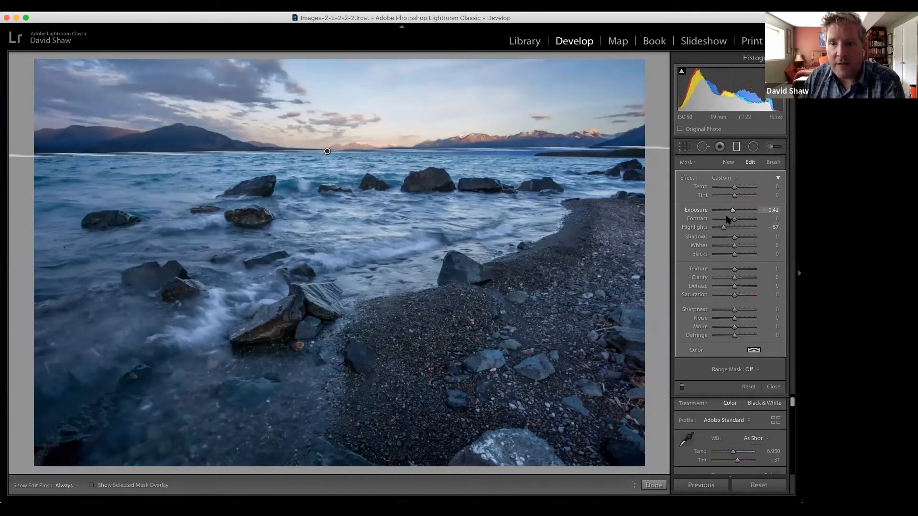
{"action": "left_click_drag", "start_coordinate": [735, 269], "coordinate": [741, 279]}
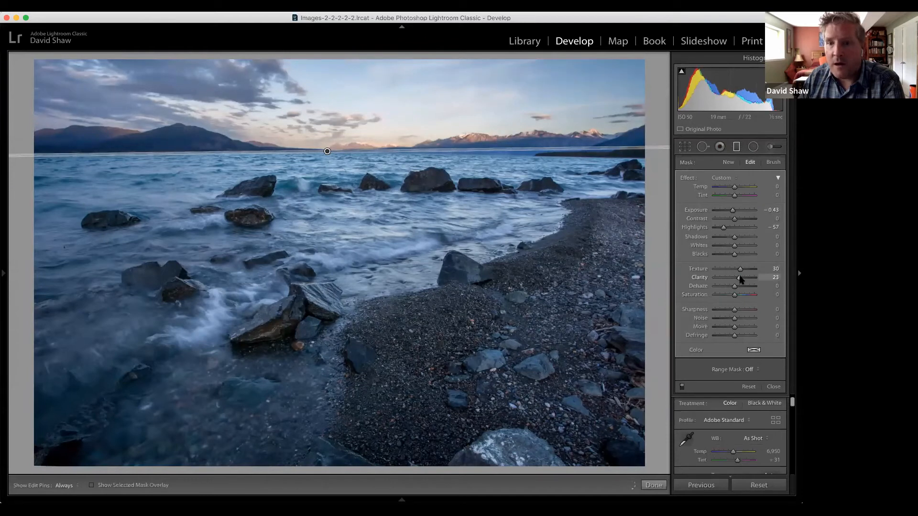
Close the graduated filter and use targeted luminance adjustment on the water and mountains to reach Blue +41, Aqua +1, Orange +11 and Red +2.
{"action": "left_click", "coordinate": [736, 147]}
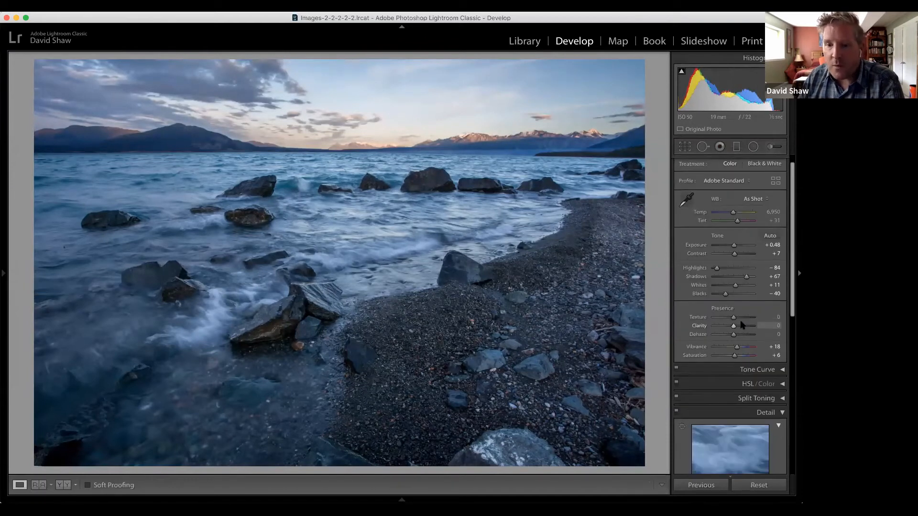
{"action": "scroll", "coordinate": [739, 318], "scroll_direction": "down", "scroll_amount": 3}
{"action": "scroll", "coordinate": [738, 316], "scroll_direction": "up", "scroll_amount": 1}
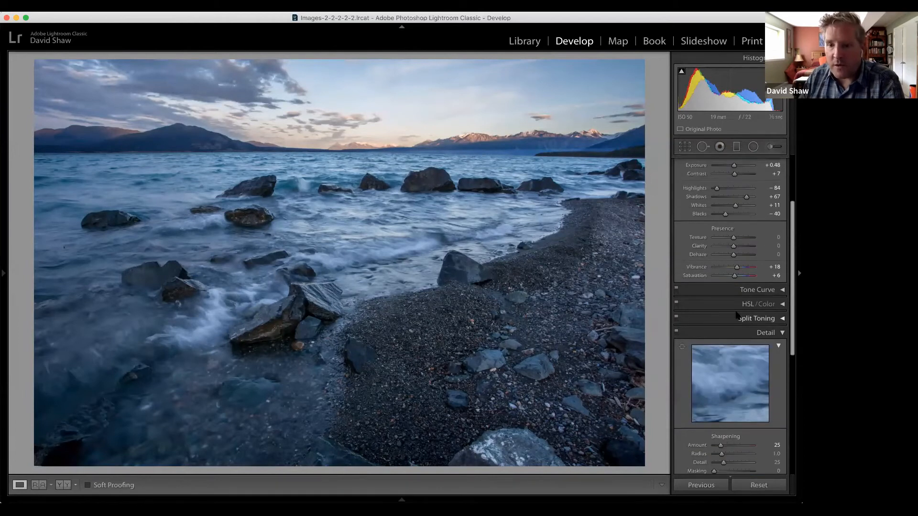
{"action": "left_click", "coordinate": [783, 310]}
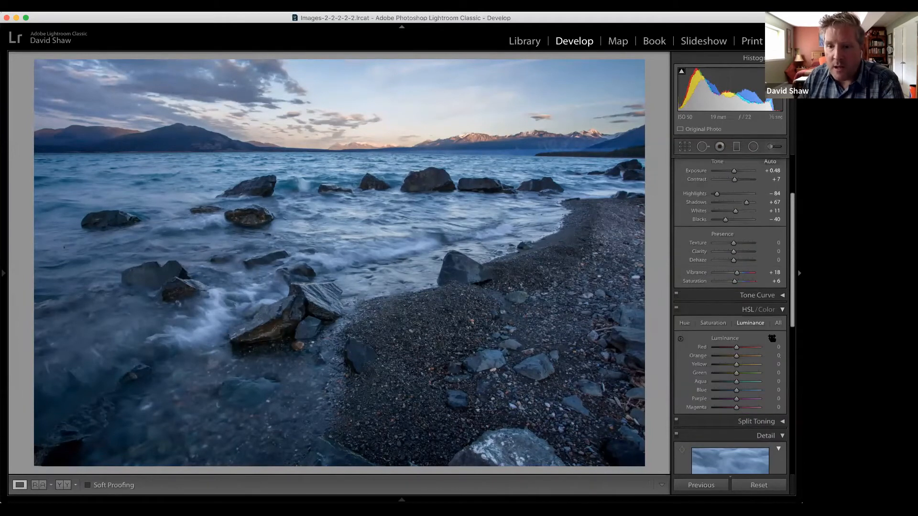
{"action": "left_click", "coordinate": [682, 339]}
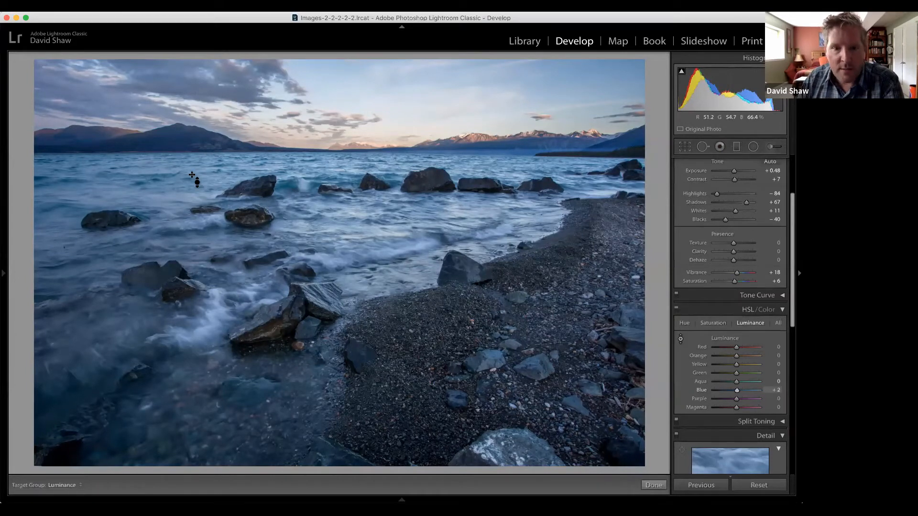
{"action": "left_click_drag", "start_coordinate": [192, 175], "coordinate": [192, 173]}
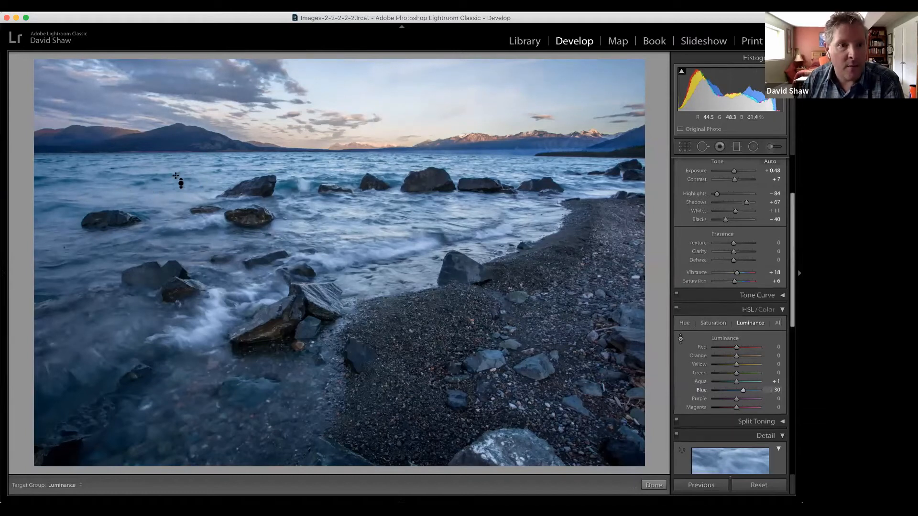
{"action": "left_click_drag", "start_coordinate": [176, 176], "coordinate": [176, 176]}
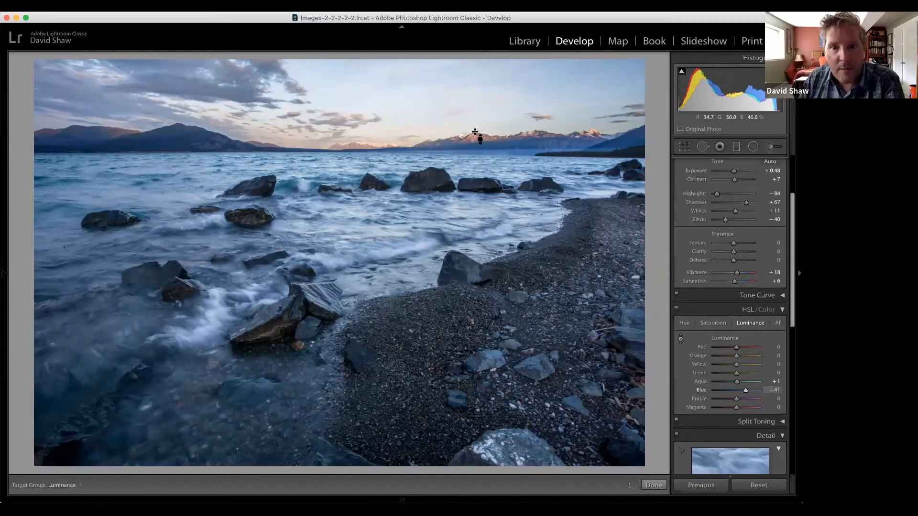
{"action": "left_click_drag", "start_coordinate": [474, 139], "coordinate": [473, 137]}
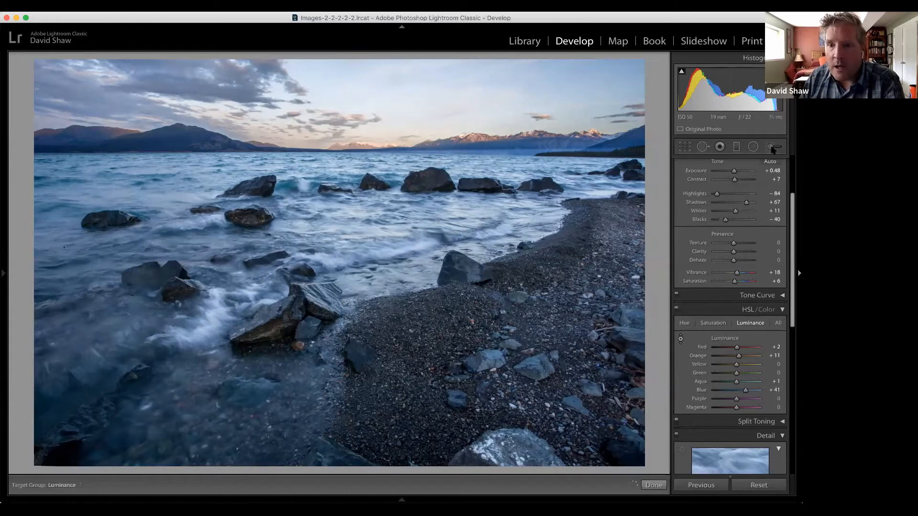
{"action": "left_click", "coordinate": [783, 310]}
Add a Highlight Priority post-crop vignette to the lakeshore photo with Amount -26.
{"action": "scroll", "coordinate": [748, 357], "scroll_direction": "down", "scroll_amount": 10}
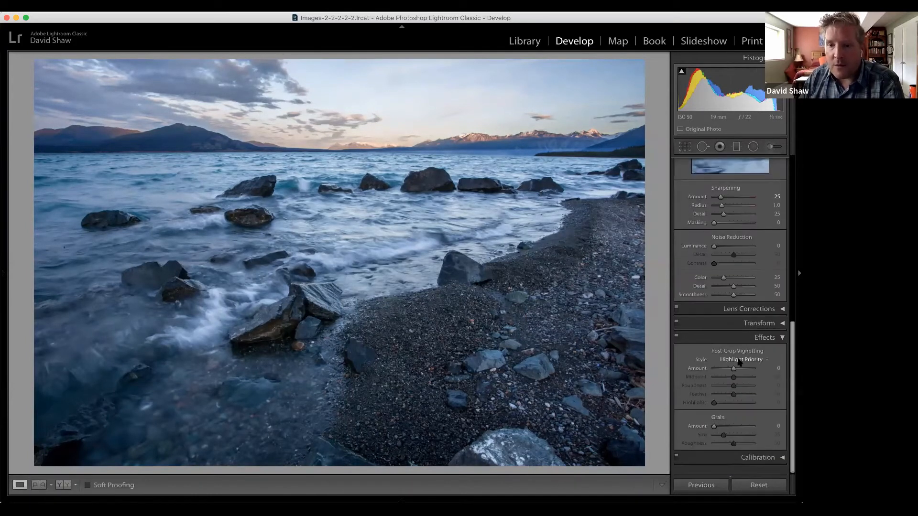
{"action": "left_click_drag", "start_coordinate": [735, 376], "coordinate": [730, 377]}
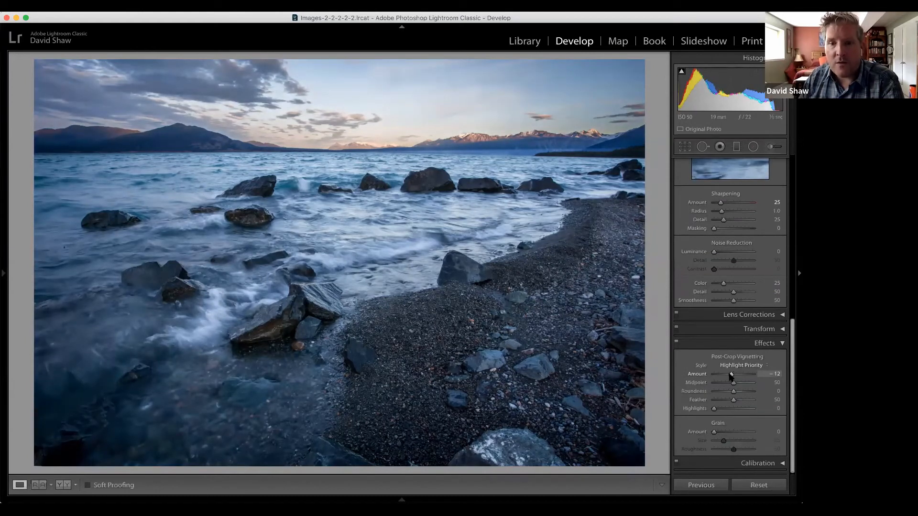
{"action": "left_click_drag", "start_coordinate": [730, 377], "coordinate": [728, 377]}
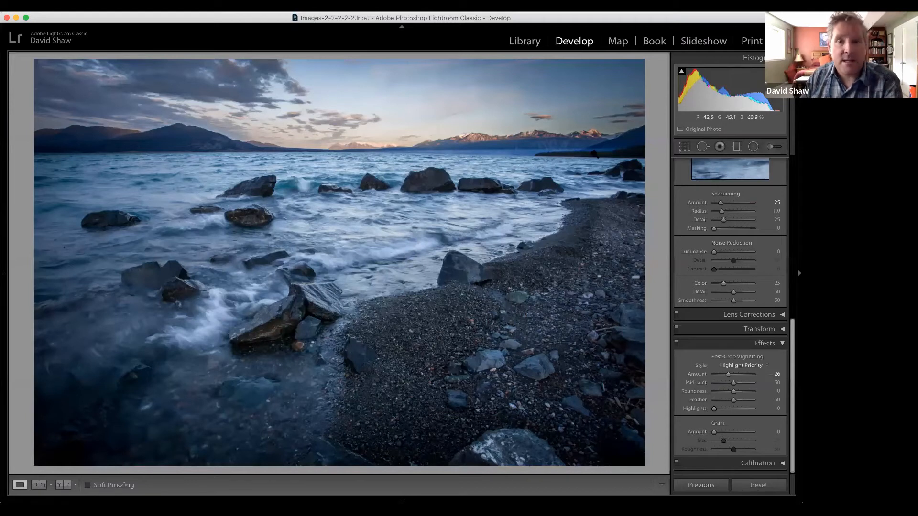
Compare the edited lakeshore photo side by side with its unedited version.
{"action": "left_click", "coordinate": [519, 41]}
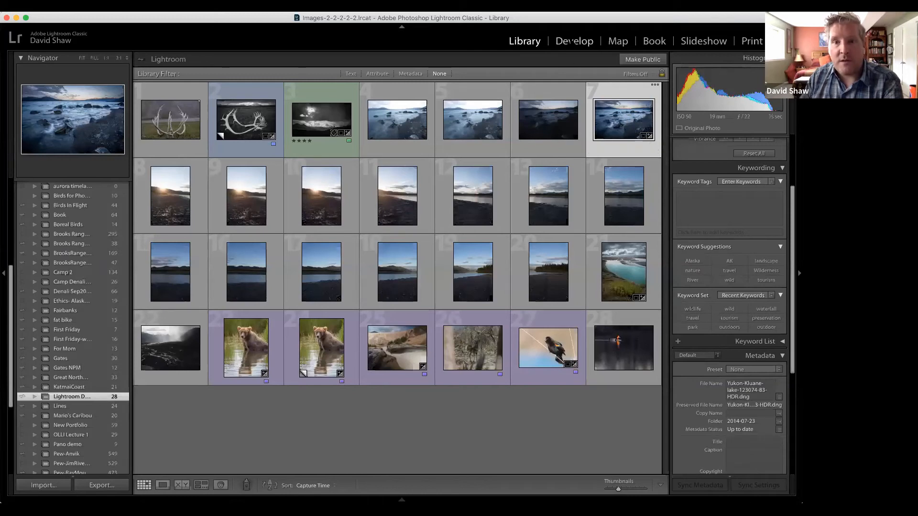
{"action": "left_click", "coordinate": [573, 42]}
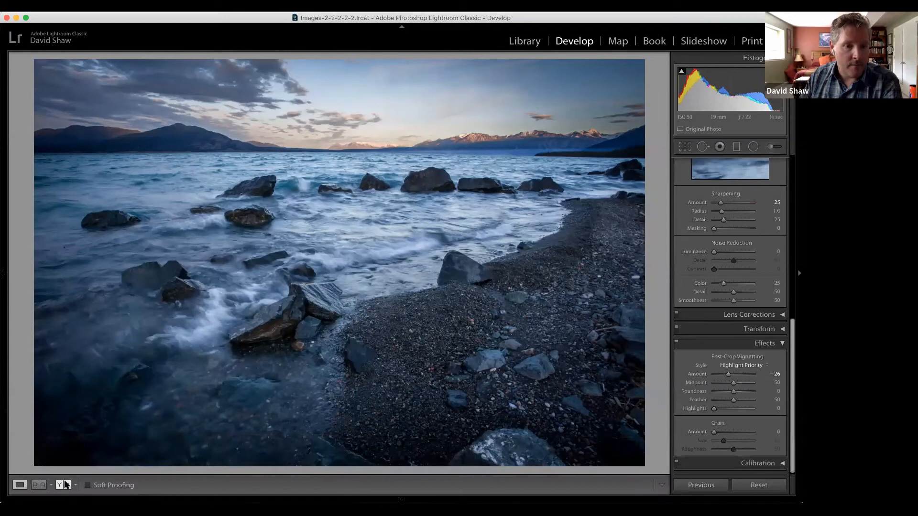
{"action": "left_click", "coordinate": [67, 486]}
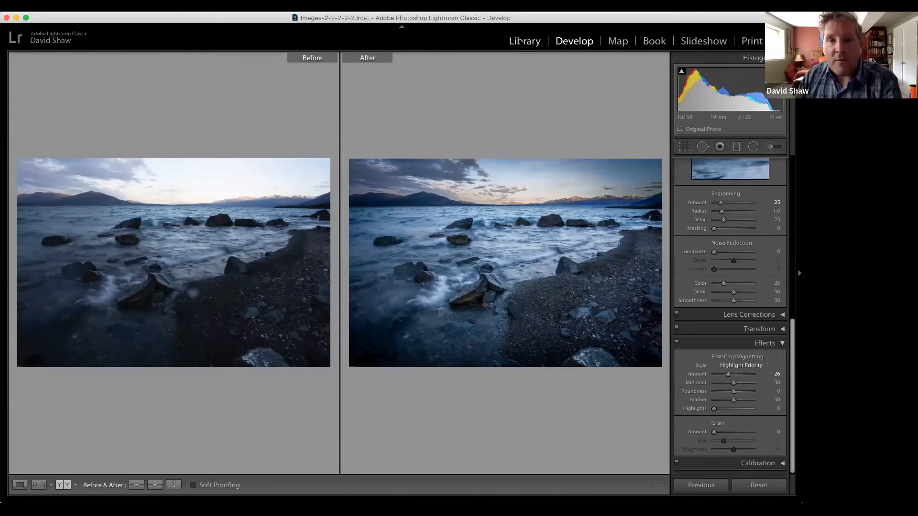
Open photo 9 of the collection, the gravel shore with low sun, for developing in single-photo view.
{"action": "left_click", "coordinate": [524, 41]}
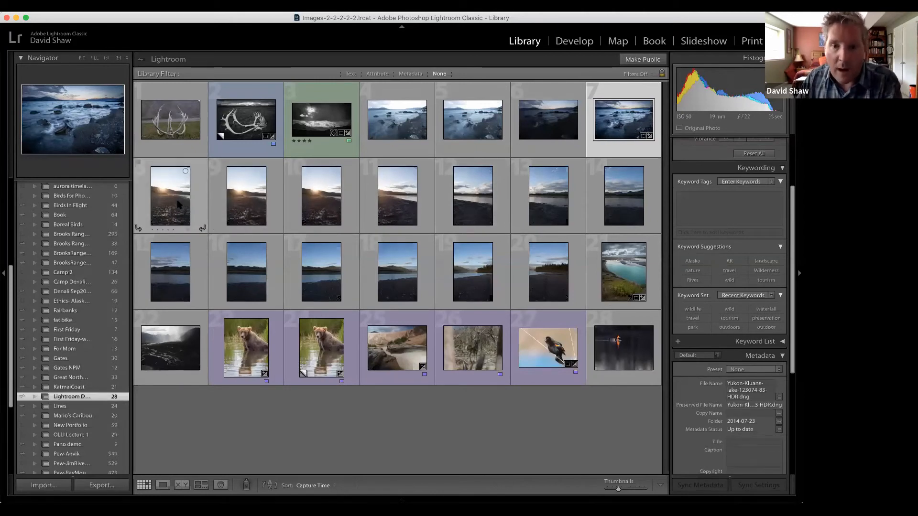
{"action": "left_click", "coordinate": [245, 199]}
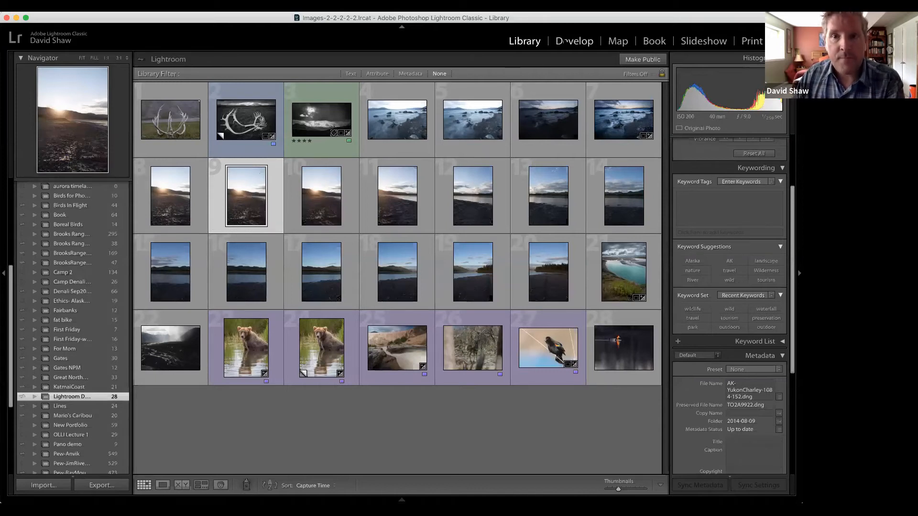
{"action": "left_click", "coordinate": [565, 42]}
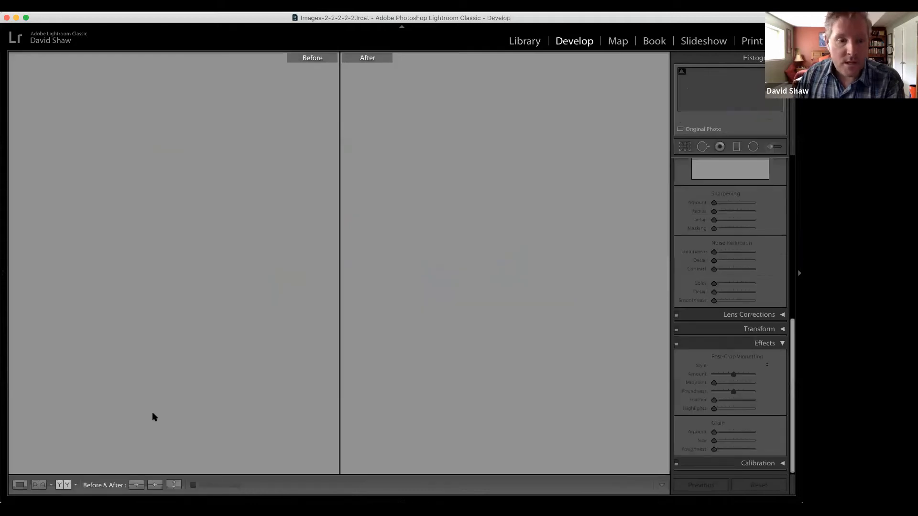
{"action": "left_click", "coordinate": [20, 486]}
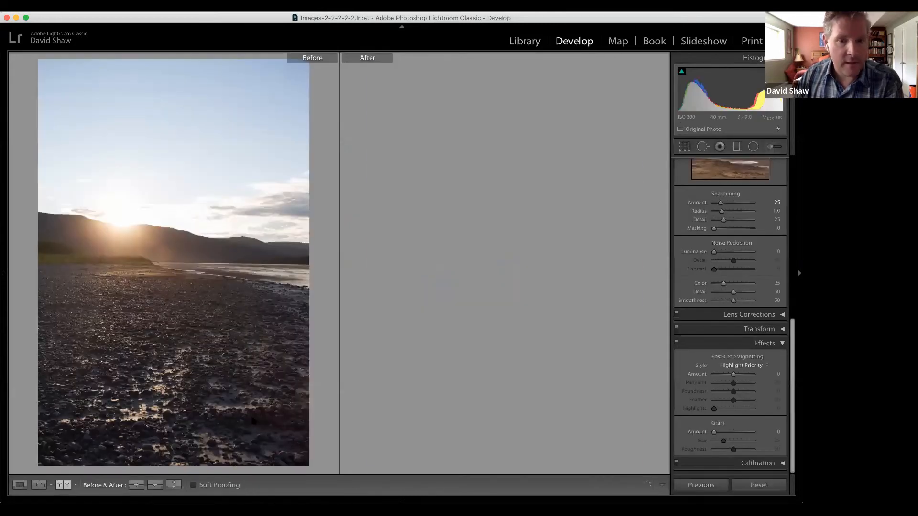
Set the photo's white balance Temp to 5,957 and copy all its develop settings except Sharpening.
{"action": "scroll", "coordinate": [729, 268], "scroll_direction": "up", "scroll_amount": 10}
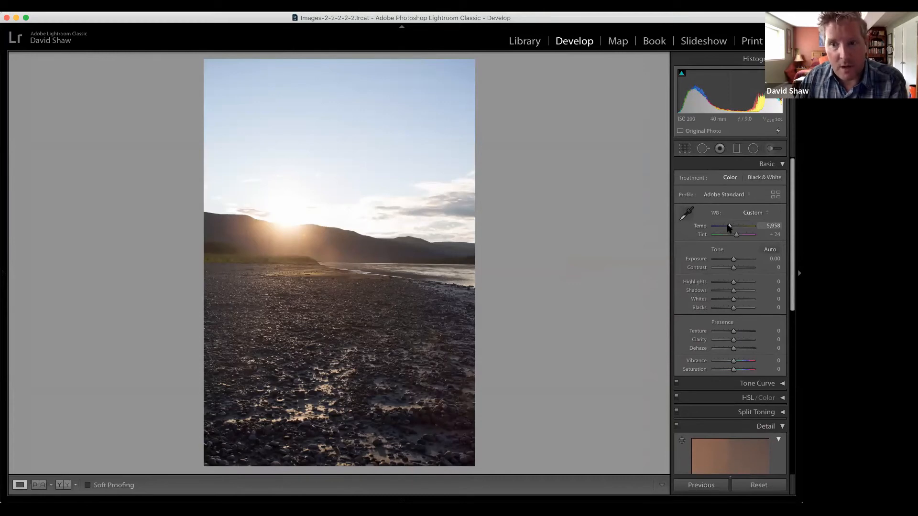
{"action": "left_click_drag", "start_coordinate": [729, 228], "coordinate": [729, 228]}
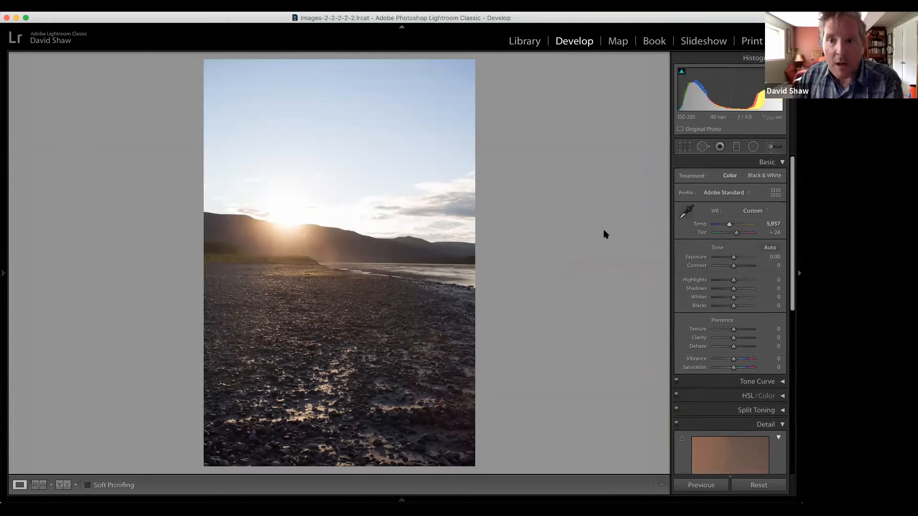
{"action": "left_click", "coordinate": [3, 274]}
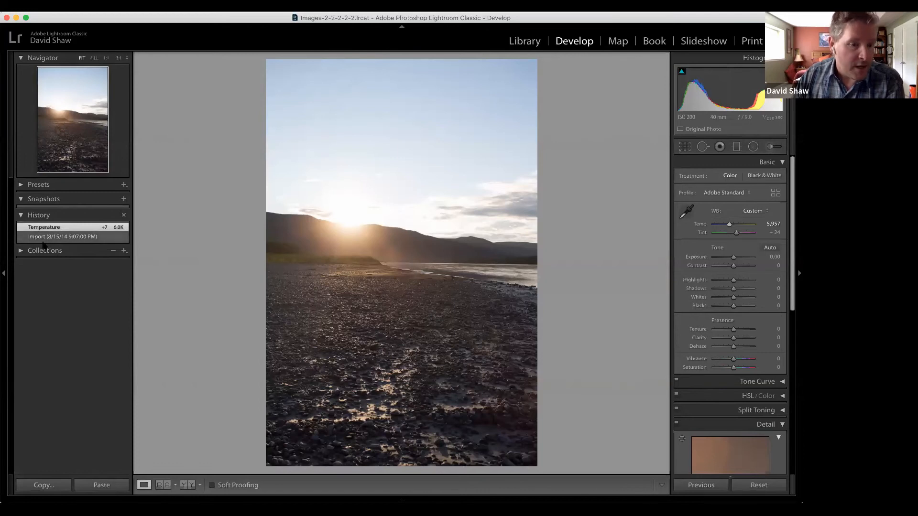
{"action": "left_click", "coordinate": [43, 486]}
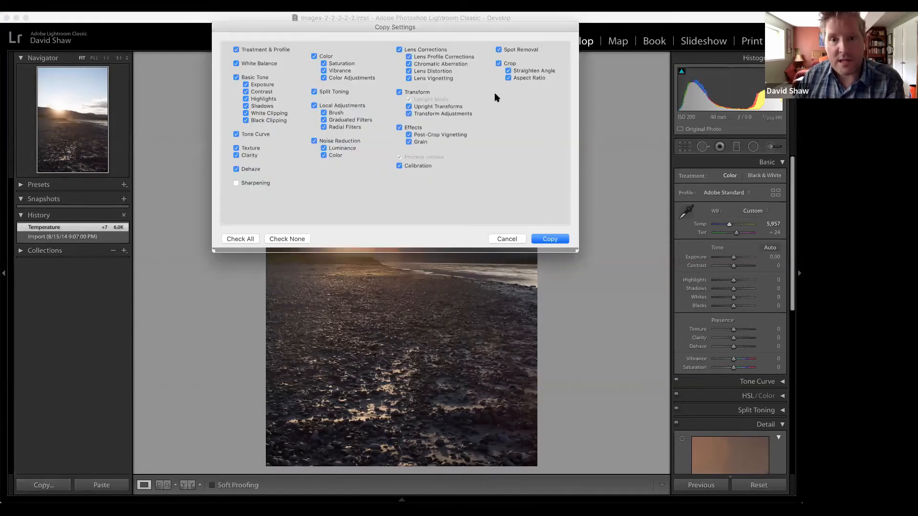
{"action": "left_click", "coordinate": [550, 240]}
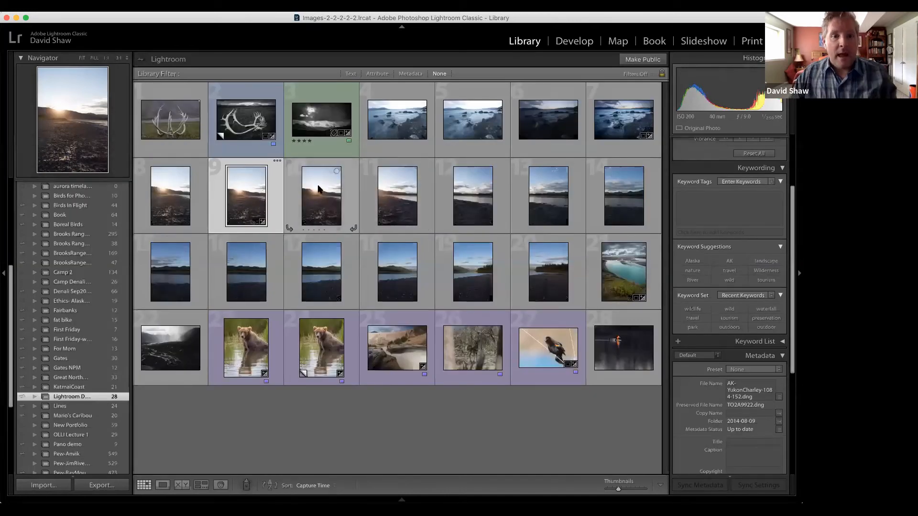
Select photos 11 to 20 in the grid, open them for developing and paste the copied settings.
{"action": "left_click", "coordinate": [349, 225]}
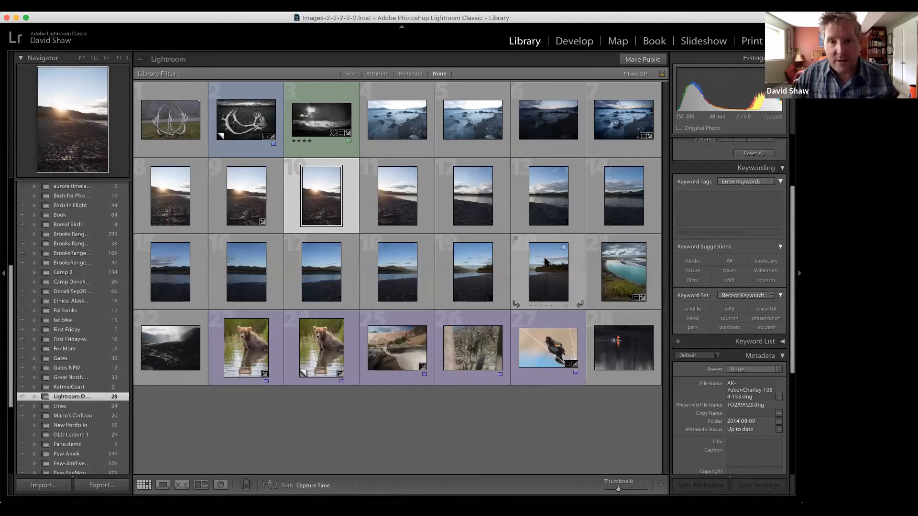
{"action": "left_click", "coordinate": [546, 260], "text": "shift"}
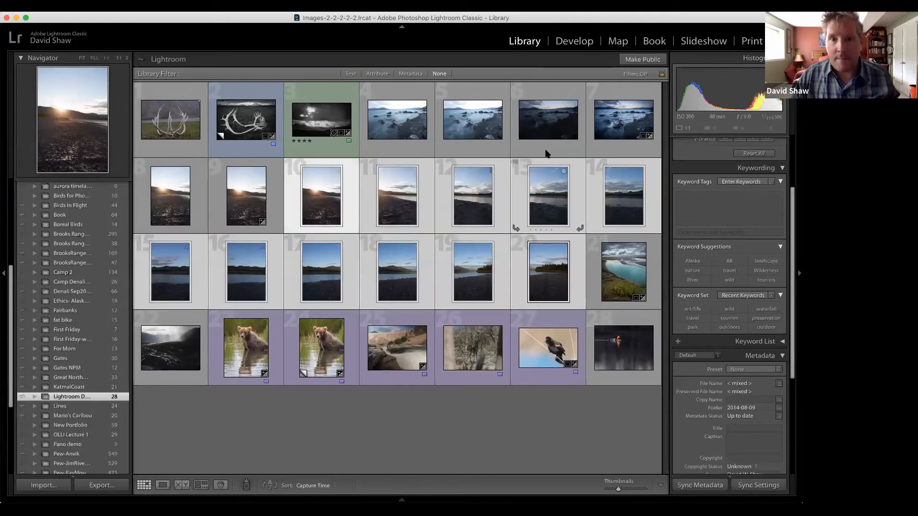
{"action": "left_click", "coordinate": [353, 190], "text": "super"}
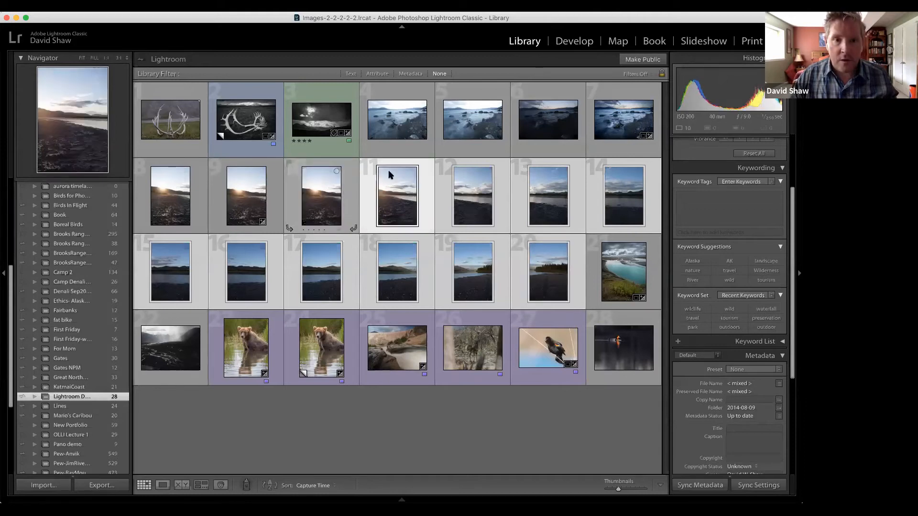
{"action": "left_click", "coordinate": [564, 42]}
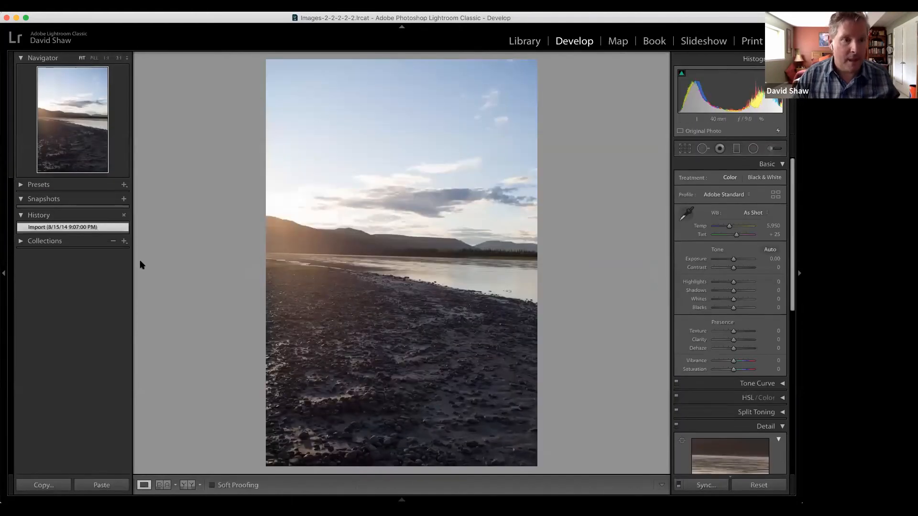
{"action": "left_click", "coordinate": [110, 486]}
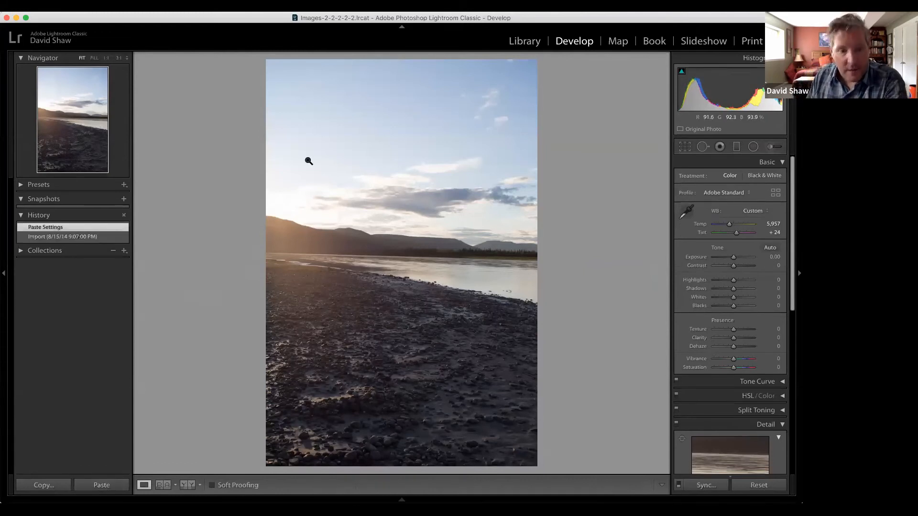
Step through the other selected shore photos to check whether the pasted settings were applied, and return to the grid.
{"action": "key", "text": "Right"}
{"action": "key", "text": "Right"}
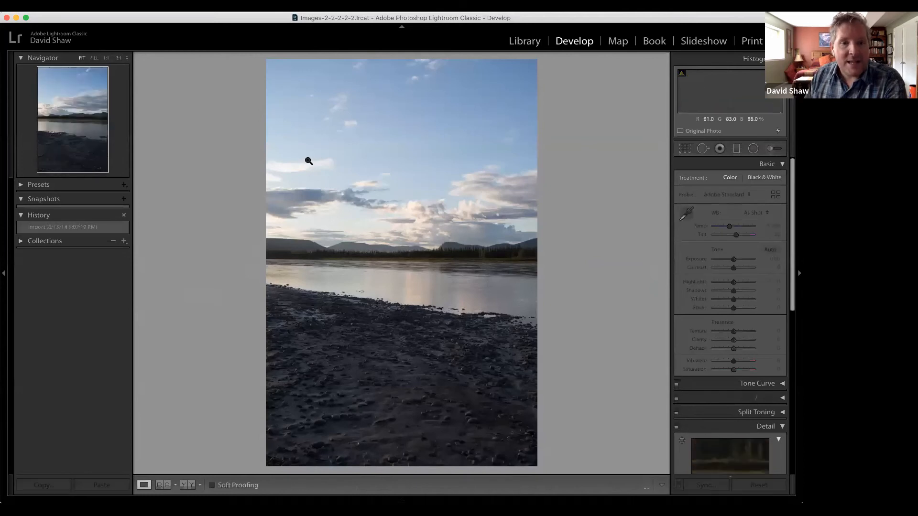
{"action": "key", "text": "Right"}
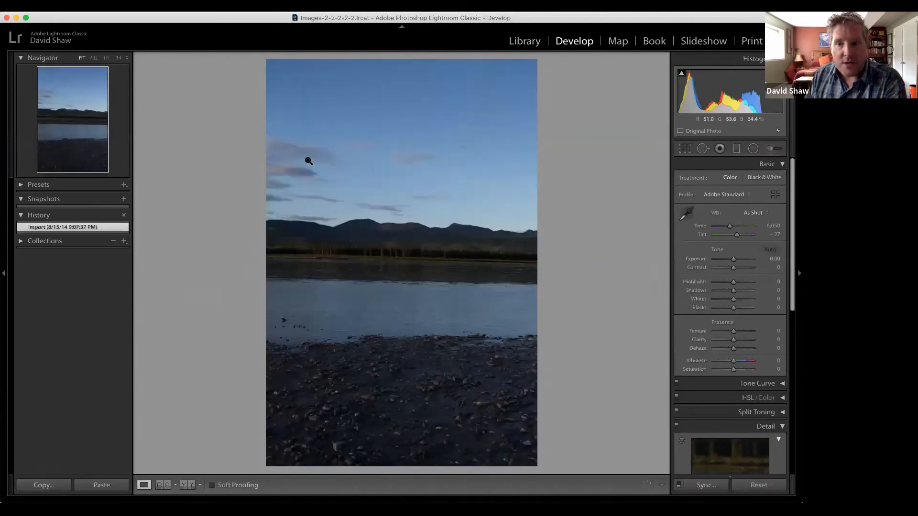
{"action": "key", "text": "Right"}
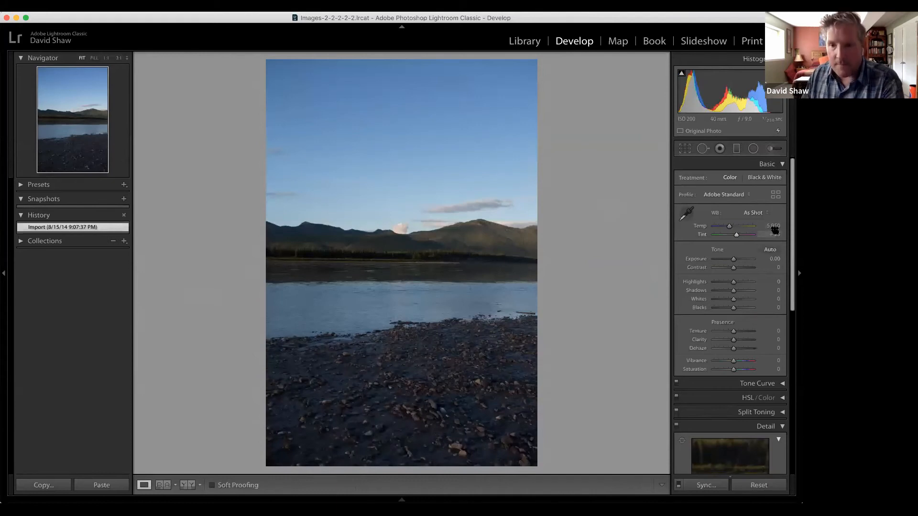
{"action": "key", "text": "Right"}
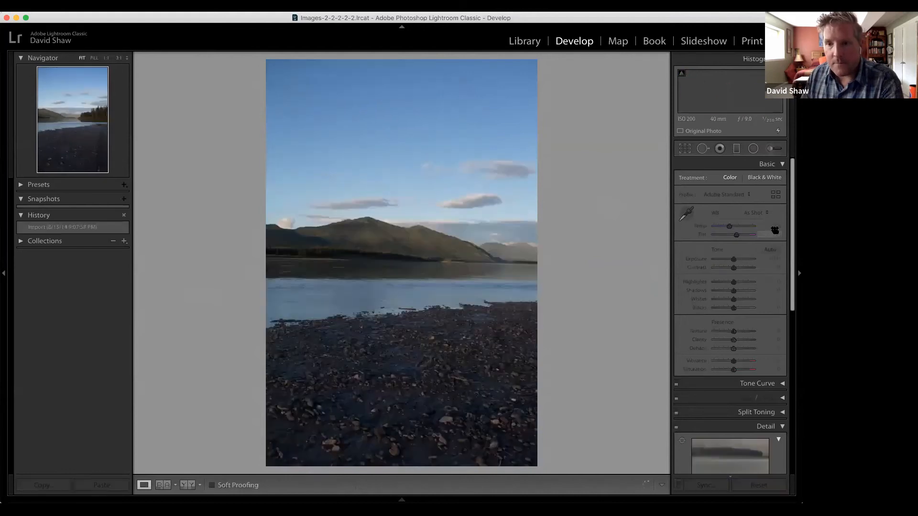
{"action": "key", "text": "Right"}
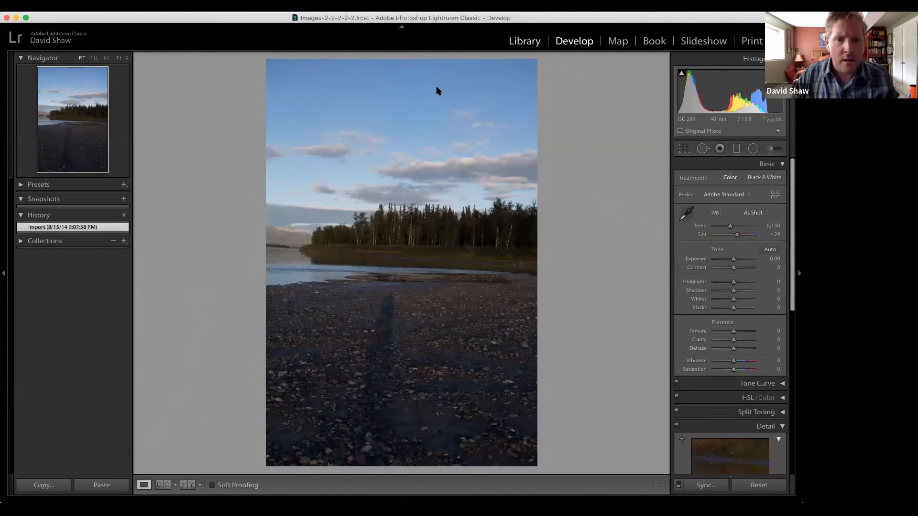
{"action": "key", "text": "g"}
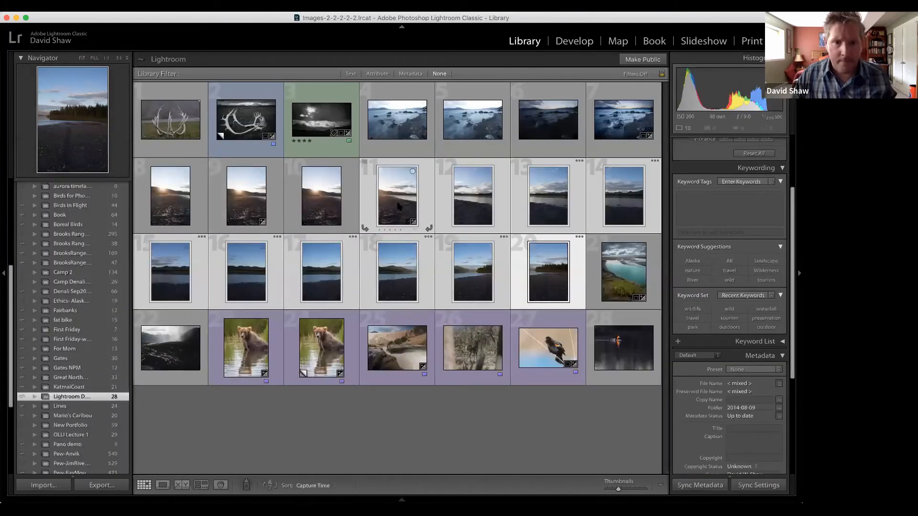
Select only photo 10, the shore photo beside the copied one, open it for developing and paste the copied settings.
{"action": "left_click", "coordinate": [399, 207]}
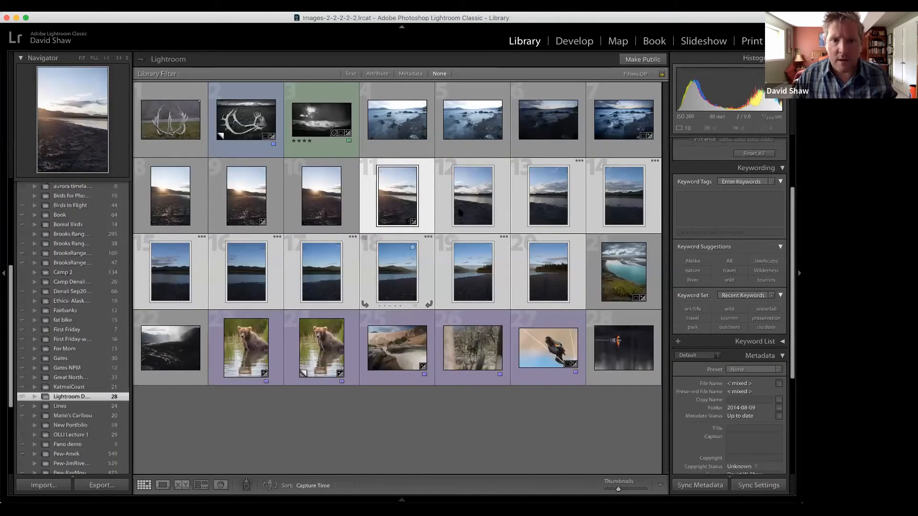
{"action": "key", "text": "Down"}
{"action": "left_click", "coordinate": [471, 207]}
{"action": "left_click", "coordinate": [334, 205]}
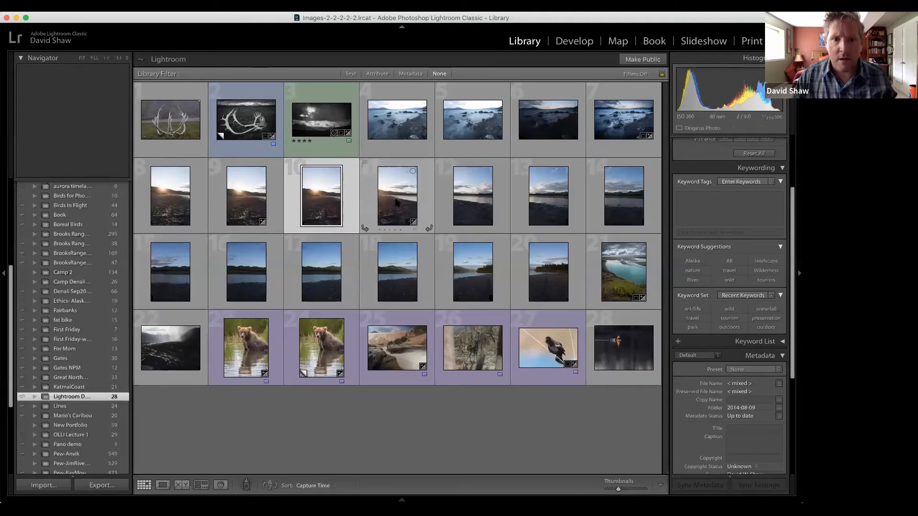
{"action": "key", "text": "d"}
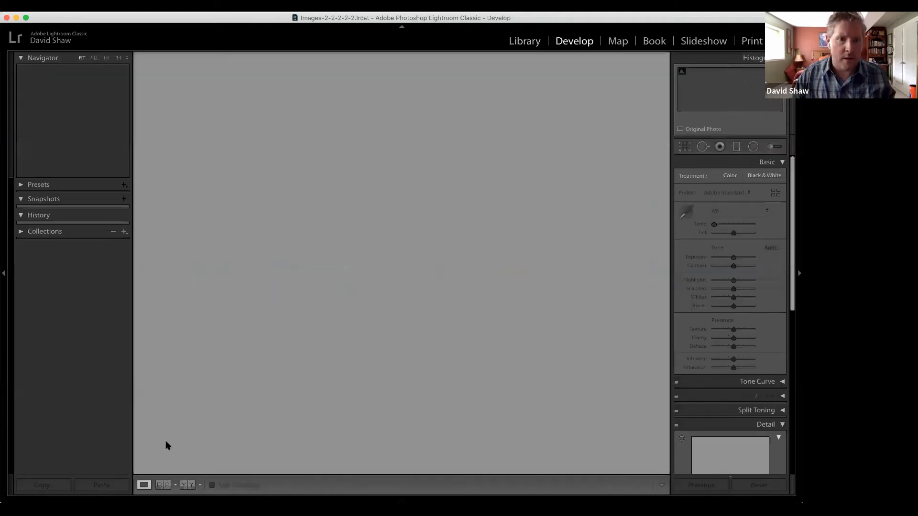
{"action": "left_click", "coordinate": [101, 486]}
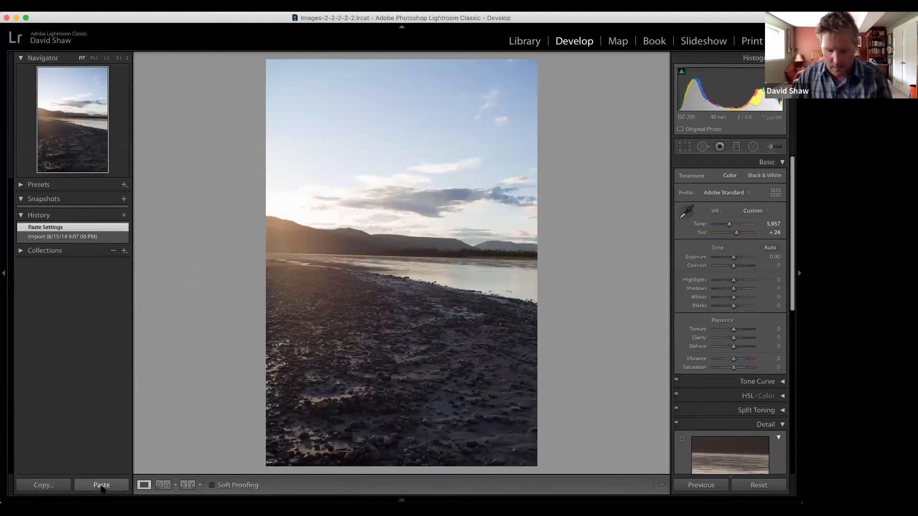
Paste the copied settings onto photos 11 to 20 of the river shore series one by one, and return to the grid.
{"action": "key", "text": "Right"}
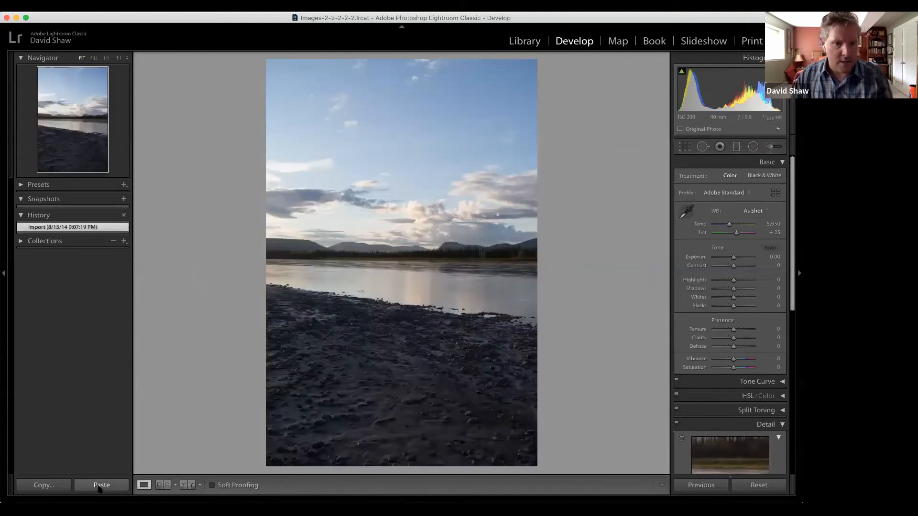
{"action": "left_click", "coordinate": [98, 486]}
{"action": "key", "text": "Right"}
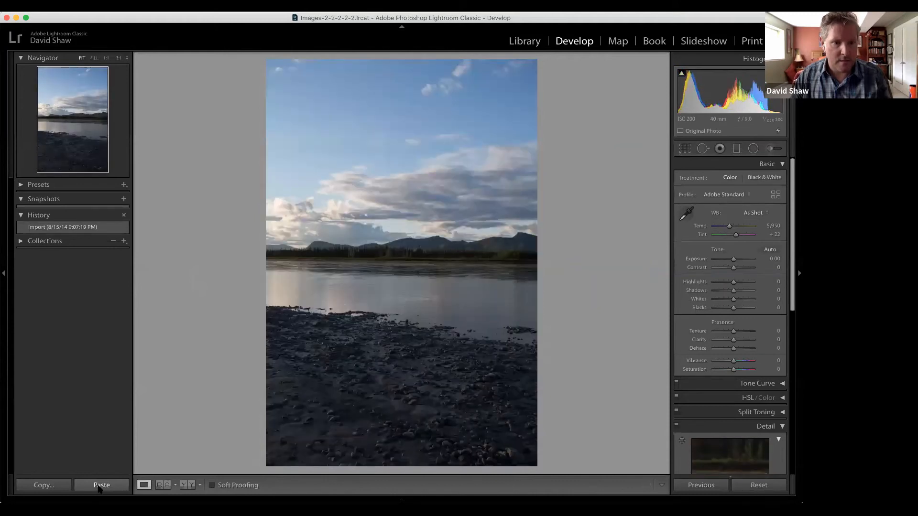
{"action": "left_click", "coordinate": [99, 486]}
{"action": "key", "text": "Right"}
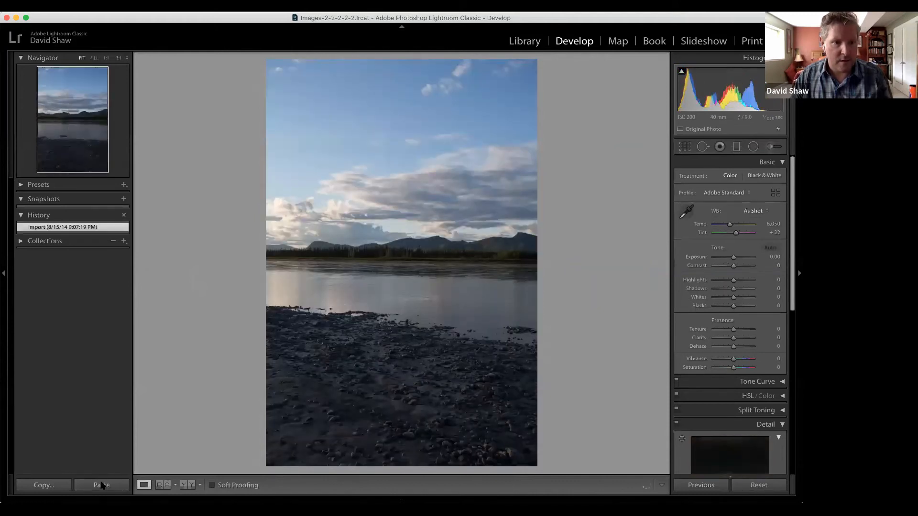
{"action": "left_click", "coordinate": [100, 486]}
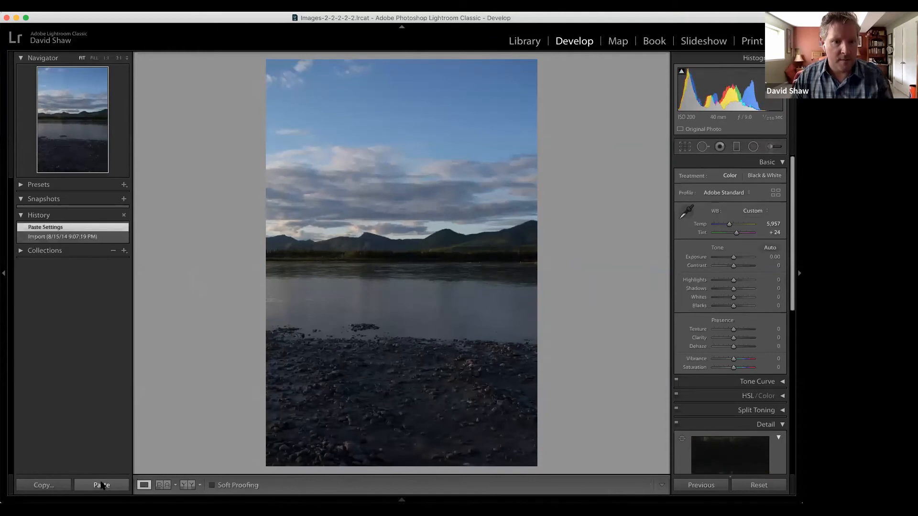
{"action": "key", "text": "Right"}
{"action": "left_click", "coordinate": [102, 486]}
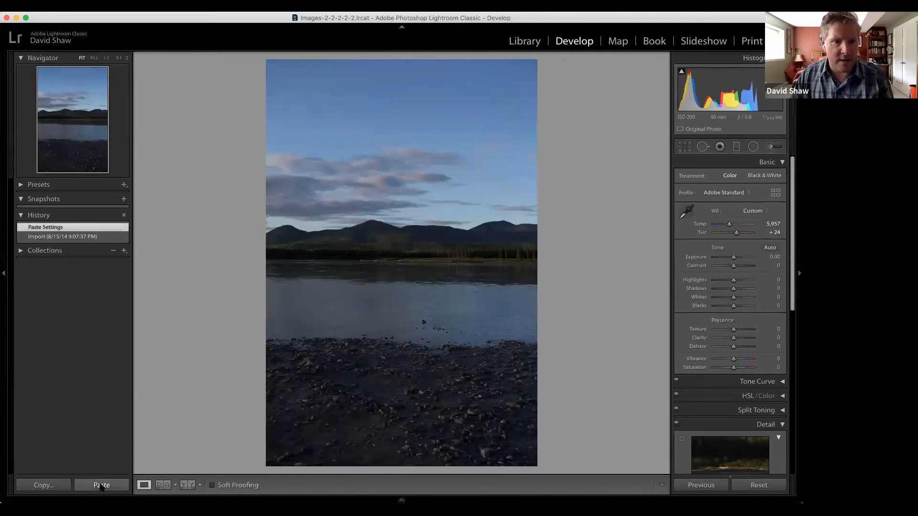
{"action": "key", "text": "Right"}
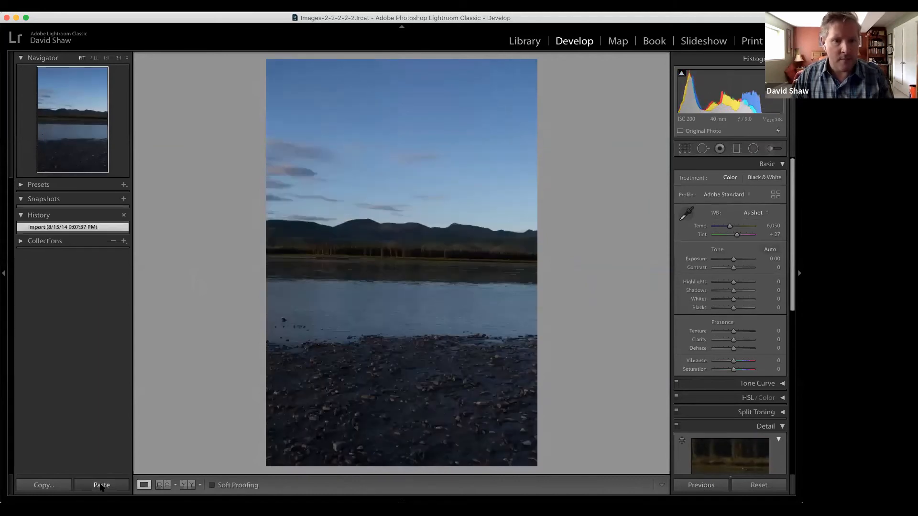
{"action": "left_click", "coordinate": [102, 485]}
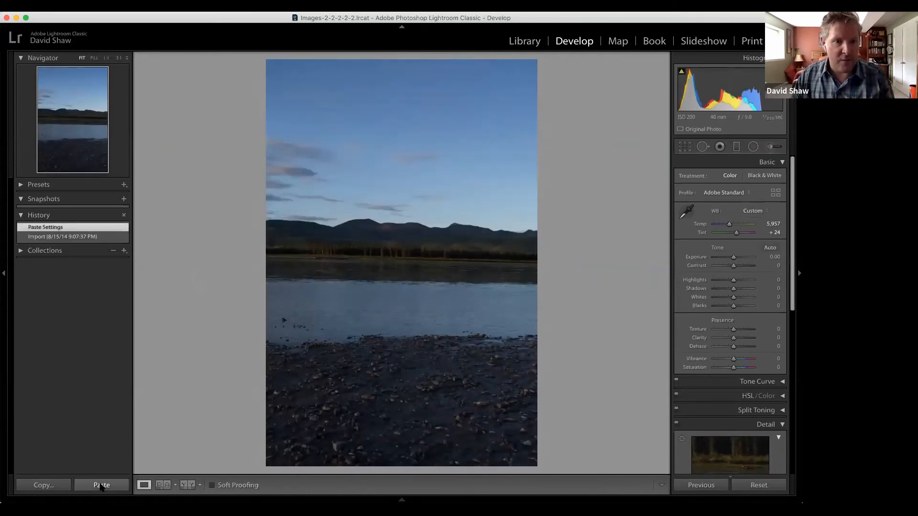
{"action": "key", "text": "Right"}
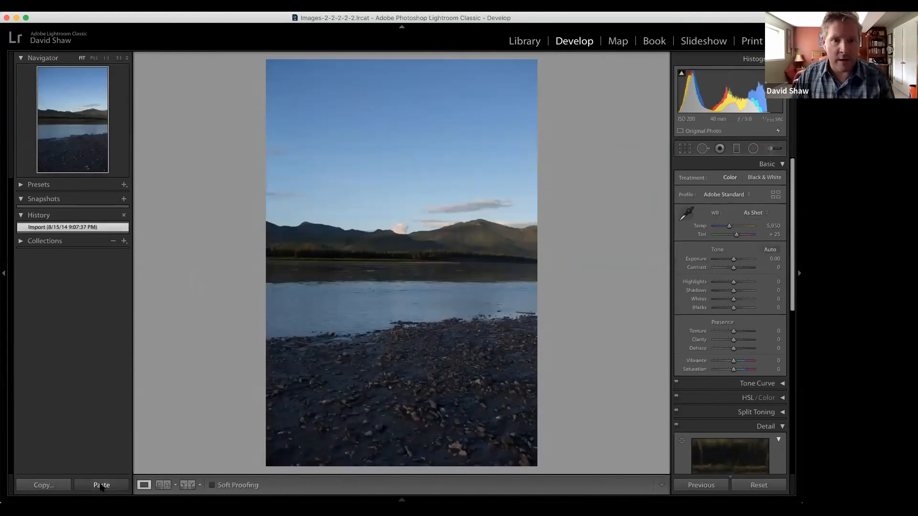
{"action": "left_click", "coordinate": [102, 485]}
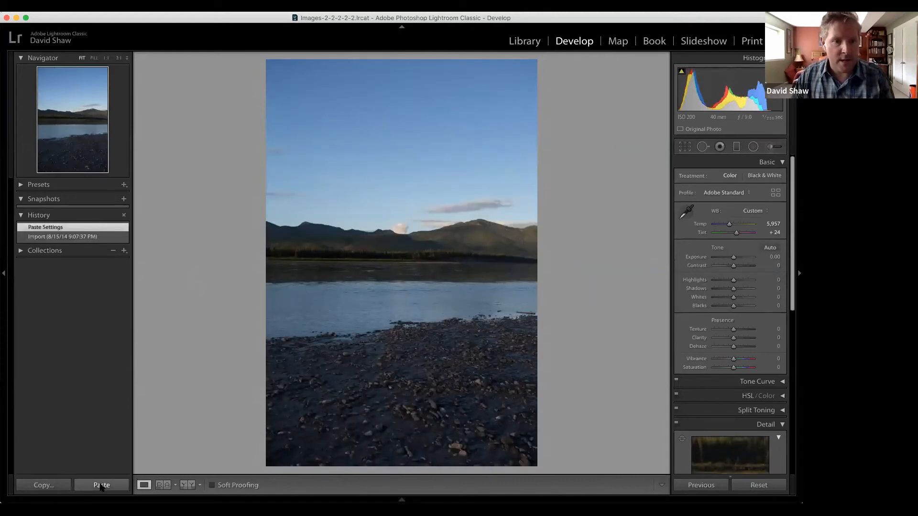
{"action": "key", "text": "Right"}
{"action": "left_click", "coordinate": [101, 486]}
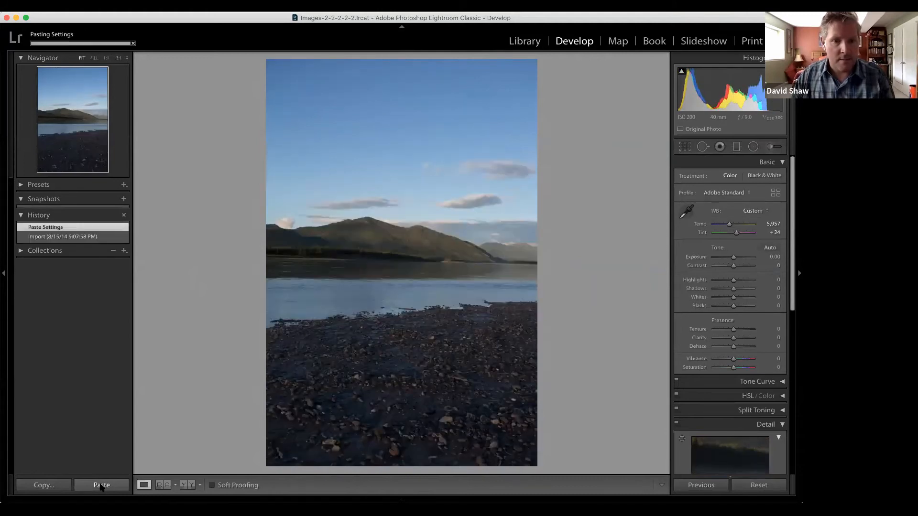
{"action": "key", "text": "Right"}
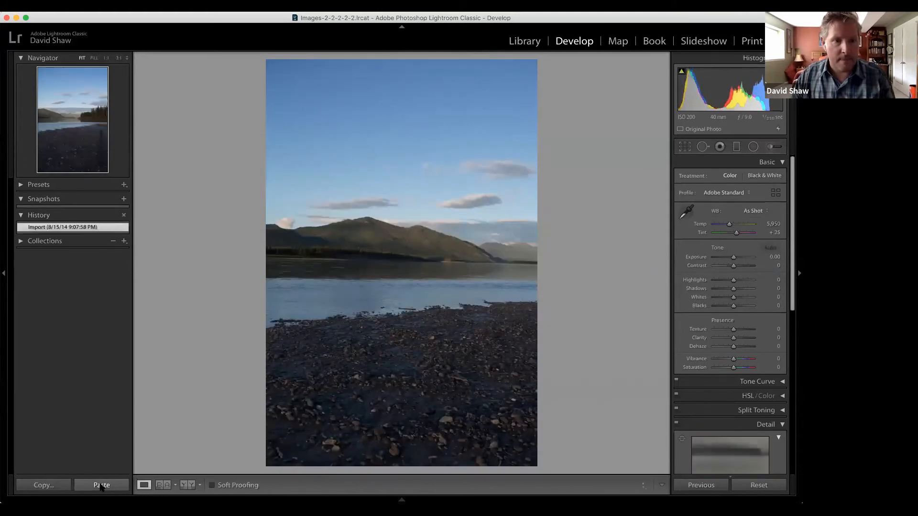
{"action": "left_click", "coordinate": [102, 485]}
{"action": "key", "text": "Right"}
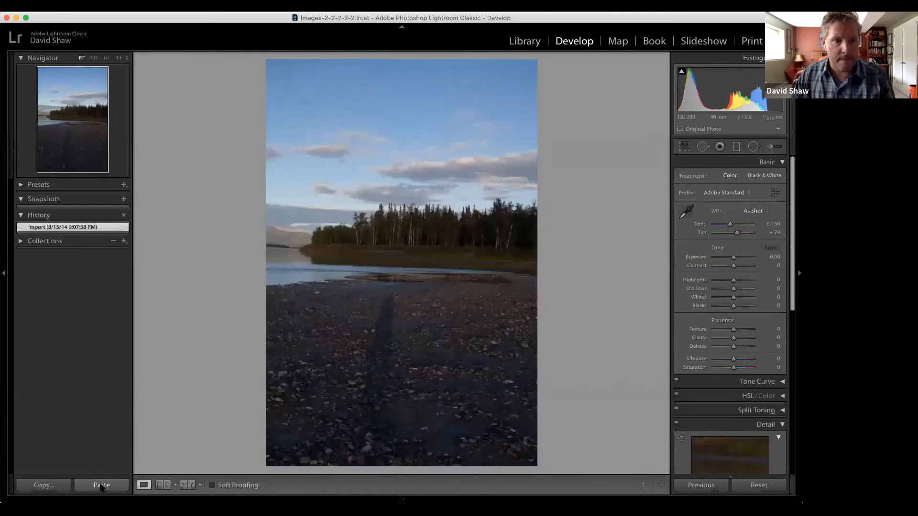
{"action": "left_click", "coordinate": [102, 485]}
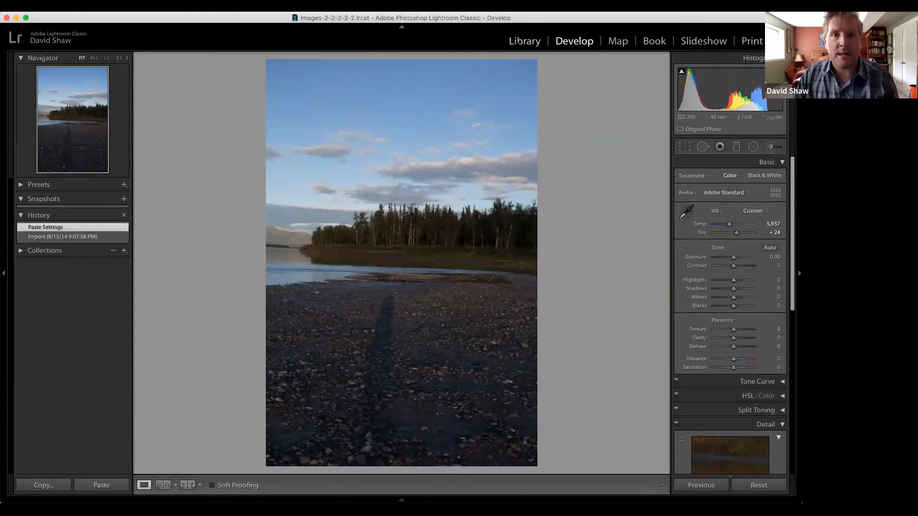
{"action": "key", "text": "g"}
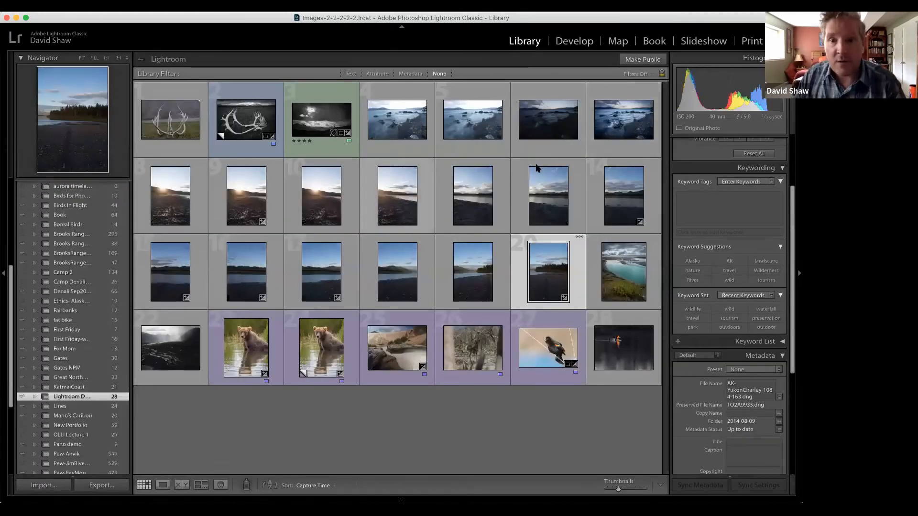
Select river shore photos 9 to 20 in the grid and open them in a Panorama photo merge.
{"action": "left_click", "coordinate": [248, 200]}
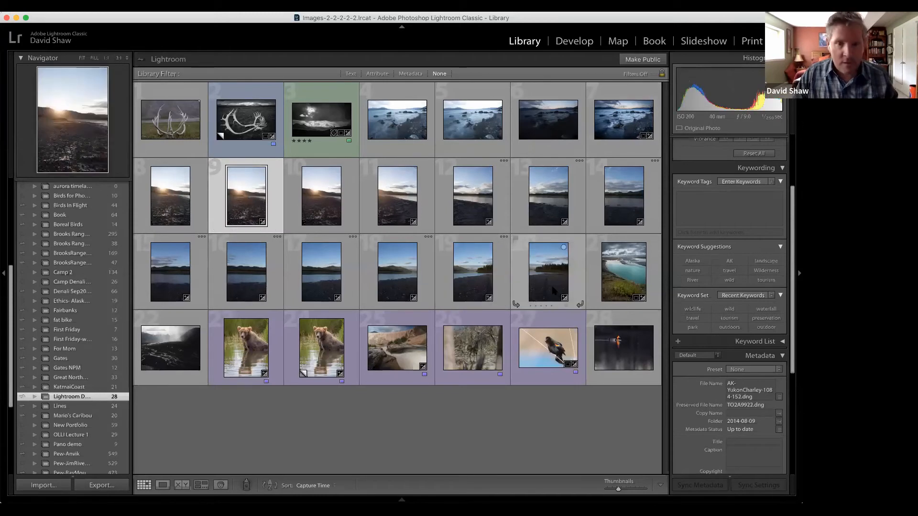
{"action": "left_click", "coordinate": [550, 282], "text": "shift"}
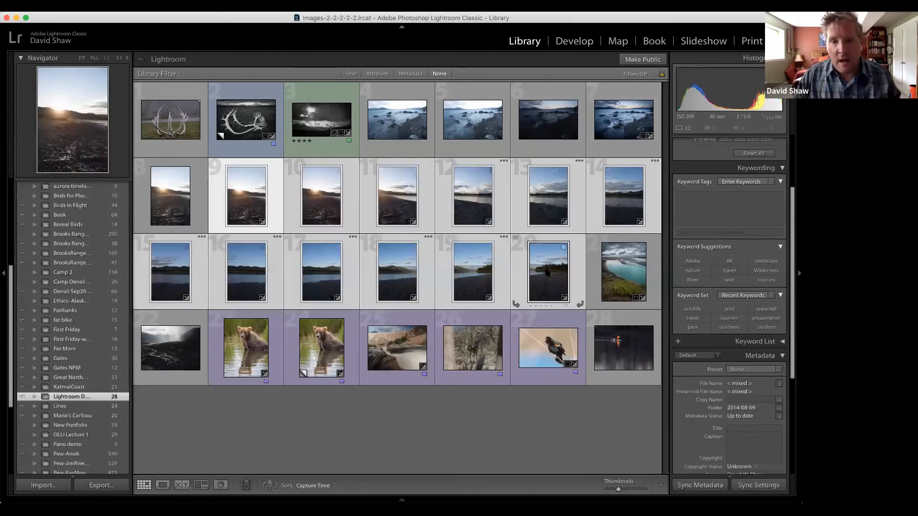
{"action": "right_click", "coordinate": [547, 271]}
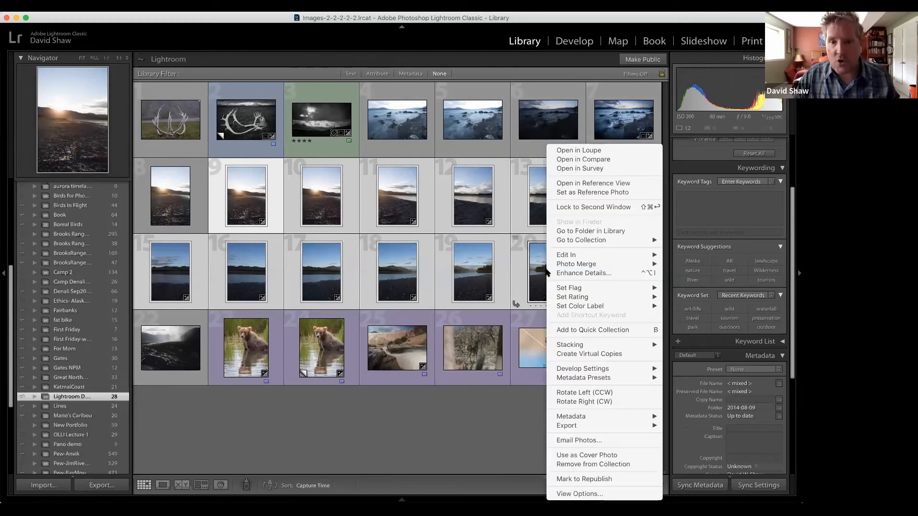
{"action": "mouse_move", "coordinate": [549, 266]}
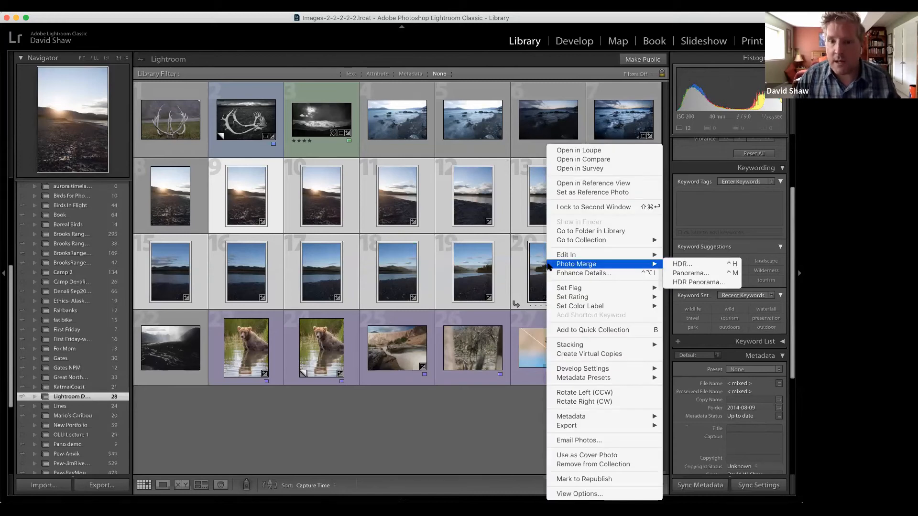
{"action": "left_click", "coordinate": [680, 274]}
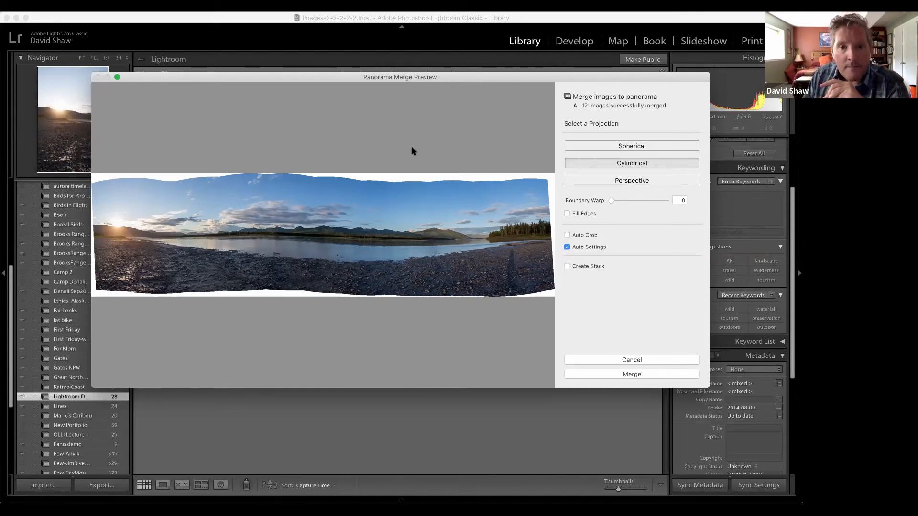
{"action": "left_click", "coordinate": [318, 90]}
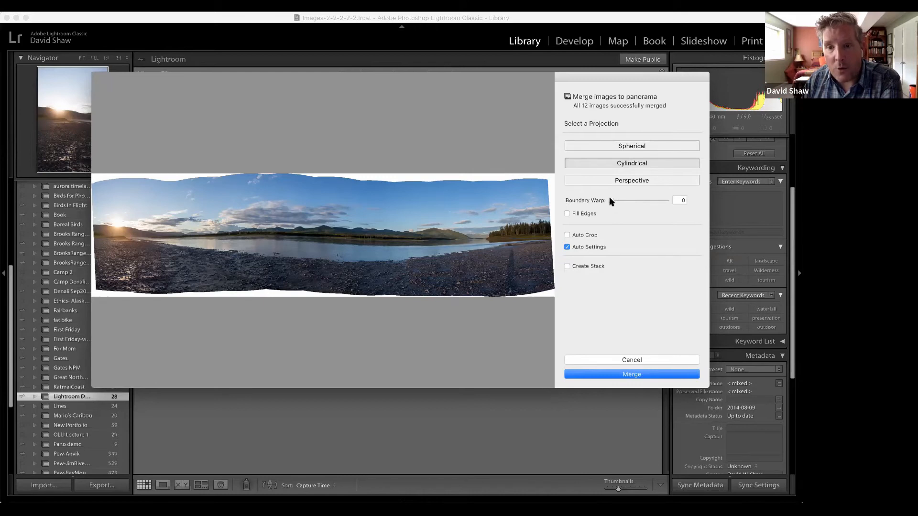
Try Boundary Warp at 100 and Auto Crop separately on the panorama preview, resetting each one.
{"action": "left_click_drag", "start_coordinate": [611, 200], "coordinate": [687, 202]}
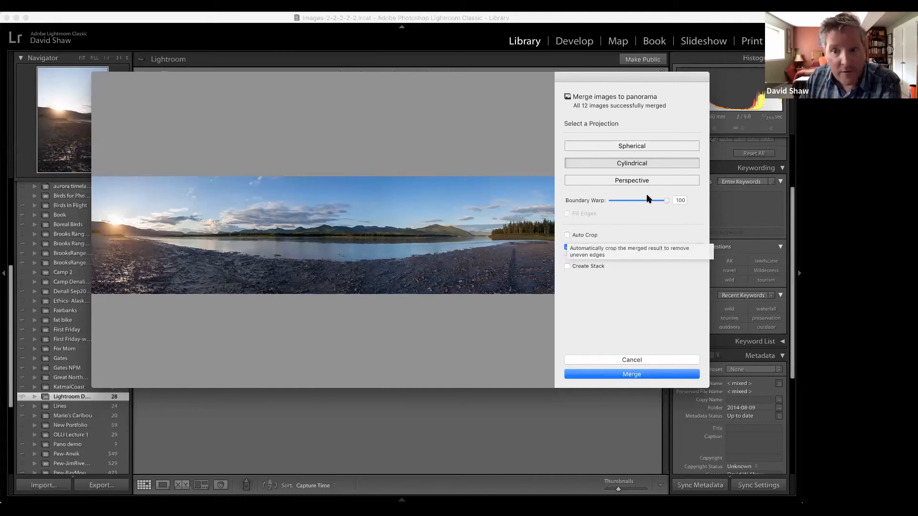
{"action": "left_click_drag", "start_coordinate": [666, 201], "coordinate": [607, 210]}
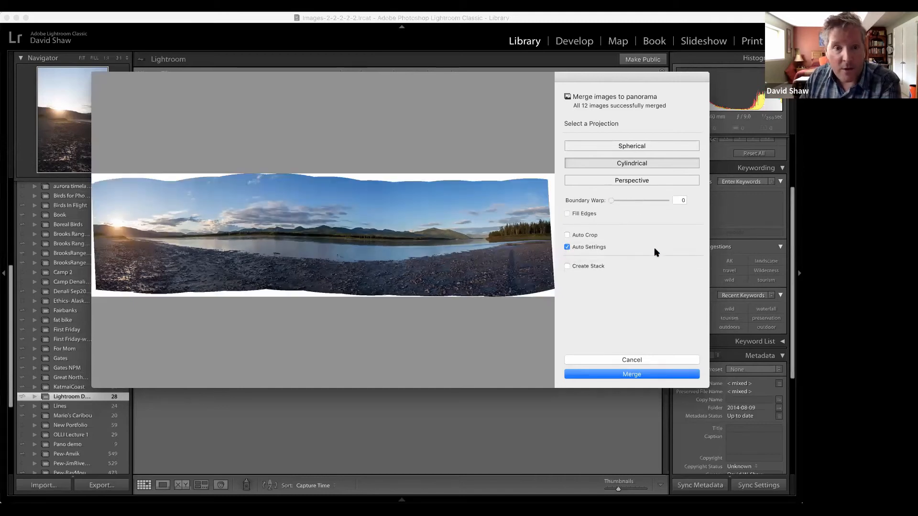
{"action": "left_click", "coordinate": [567, 235]}
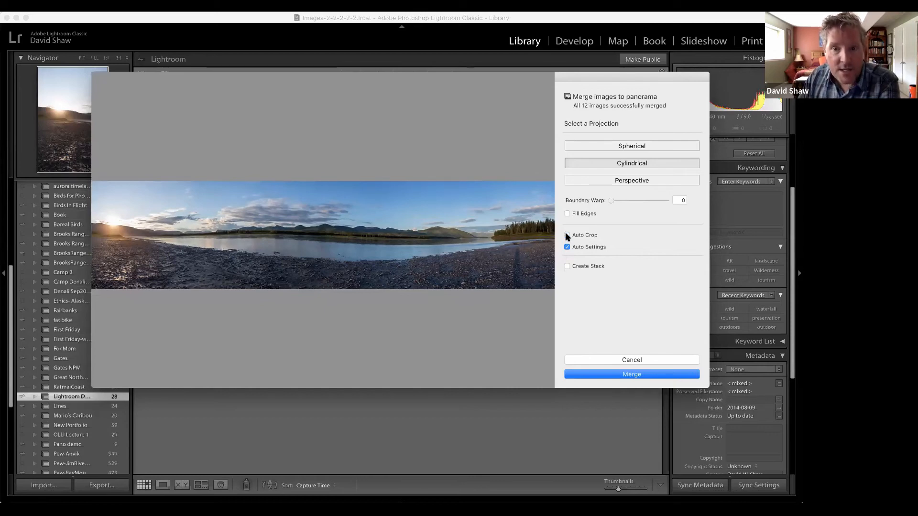
{"action": "left_click", "coordinate": [567, 236]}
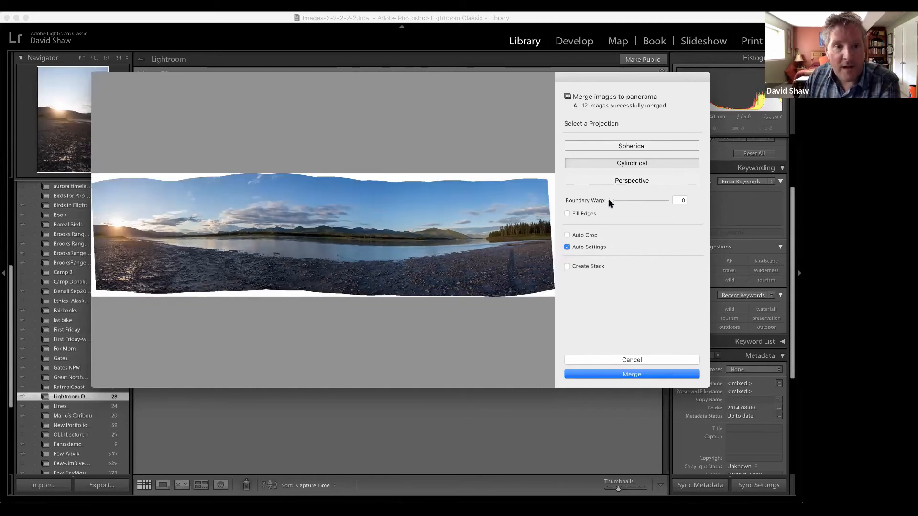
Set the panorama's Boundary Warp to 100 and merge the photos using the Cylindrical projection with Auto Settings.
{"action": "left_click_drag", "start_coordinate": [610, 203], "coordinate": [674, 203]}
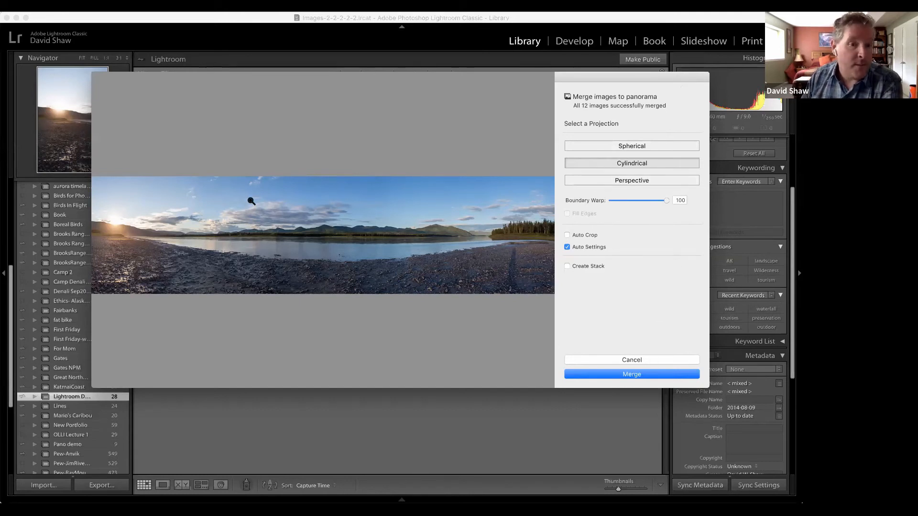
{"action": "left_click", "coordinate": [641, 376]}
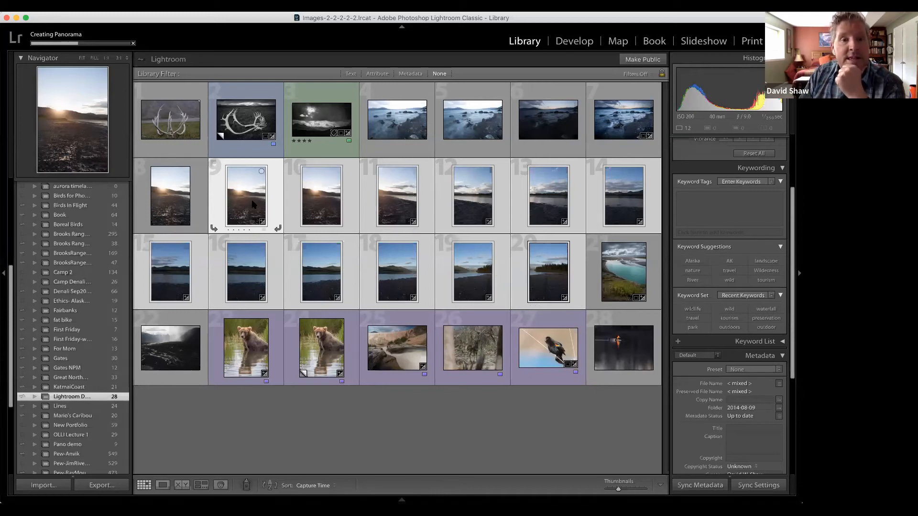
Select only photo 11 in the grid and examine its capture metadata, including exposure, focal length and lens.
{"action": "left_click", "coordinate": [400, 210]}
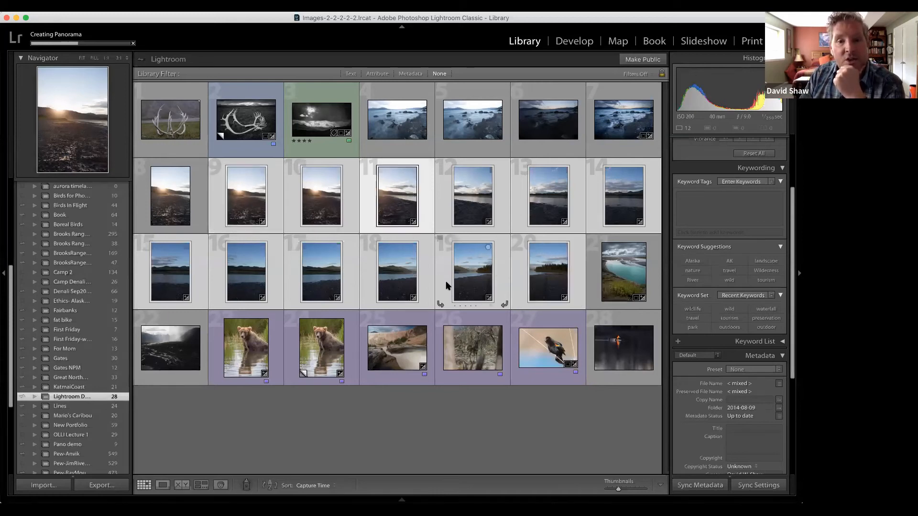
{"action": "left_click", "coordinate": [454, 341]}
{"action": "left_click", "coordinate": [390, 205]}
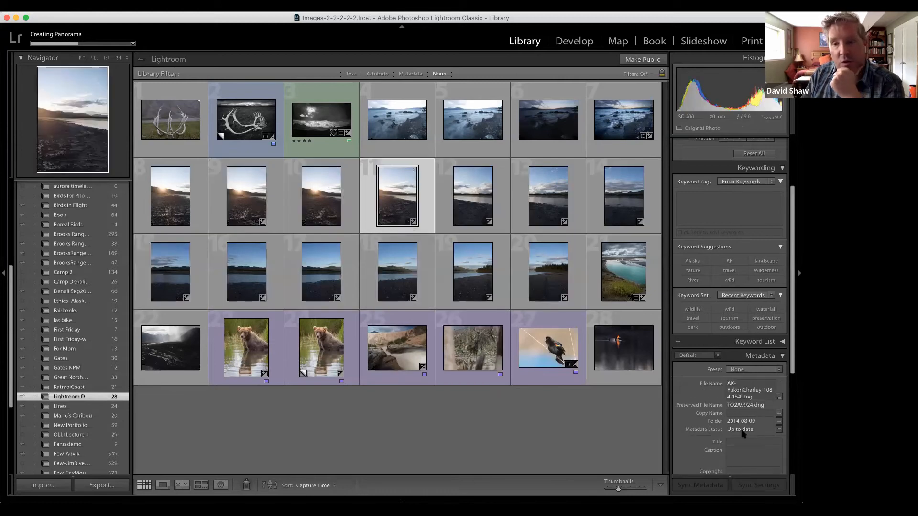
{"action": "scroll", "coordinate": [743, 434], "scroll_direction": "down", "scroll_amount": 6}
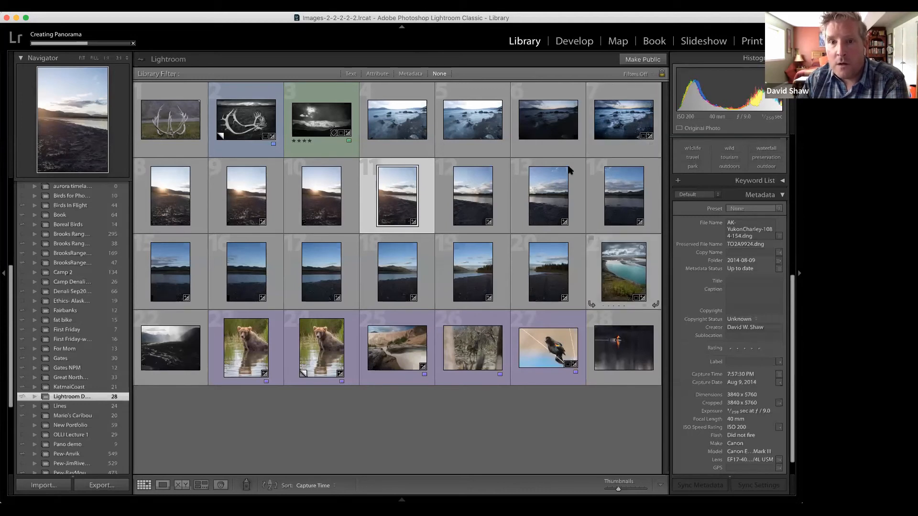
Open photo 21, the turquoise river under a cloudy sky, for developing.
{"action": "left_click", "coordinate": [624, 272]}
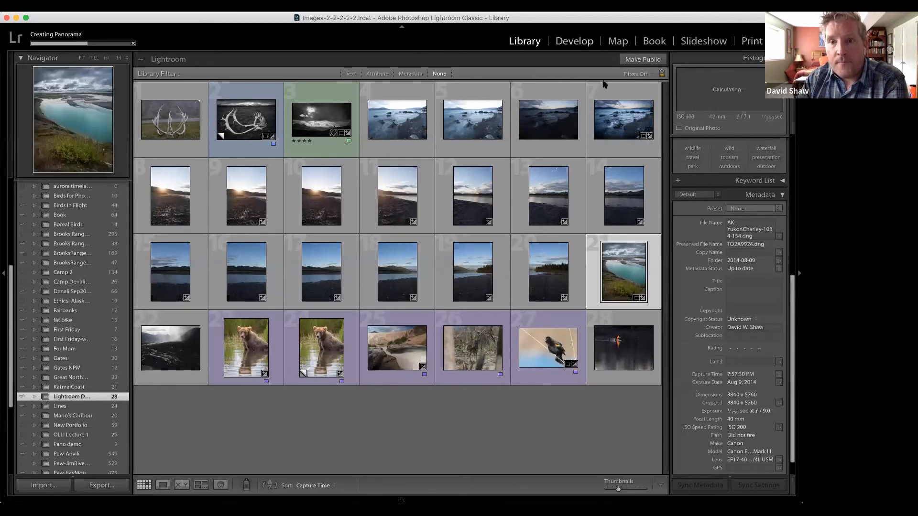
{"action": "key", "text": "d"}
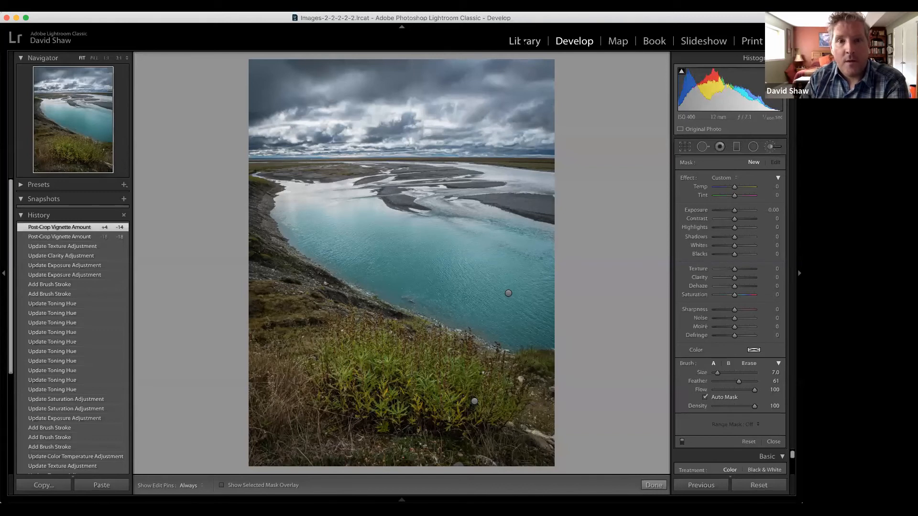
Return to the library grid and open the merged river shore panorama, photo 21, for developing in an enlarged view.
{"action": "left_click", "coordinate": [524, 42]}
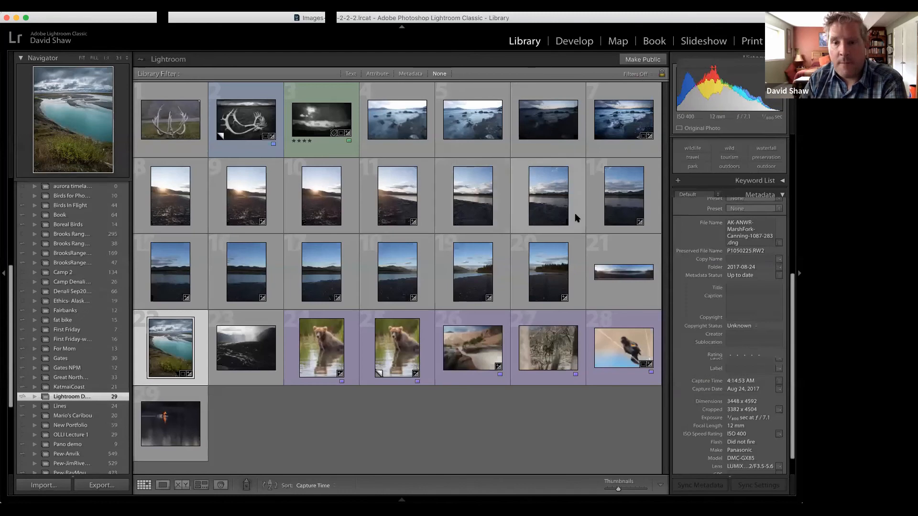
{"action": "left_click", "coordinate": [628, 258]}
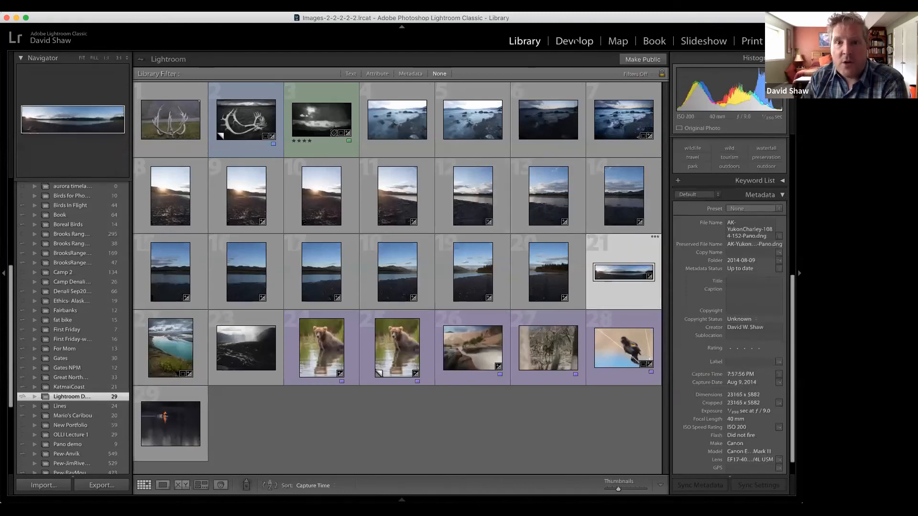
{"action": "scroll", "coordinate": [733, 341], "scroll_direction": "down", "scroll_amount": 3}
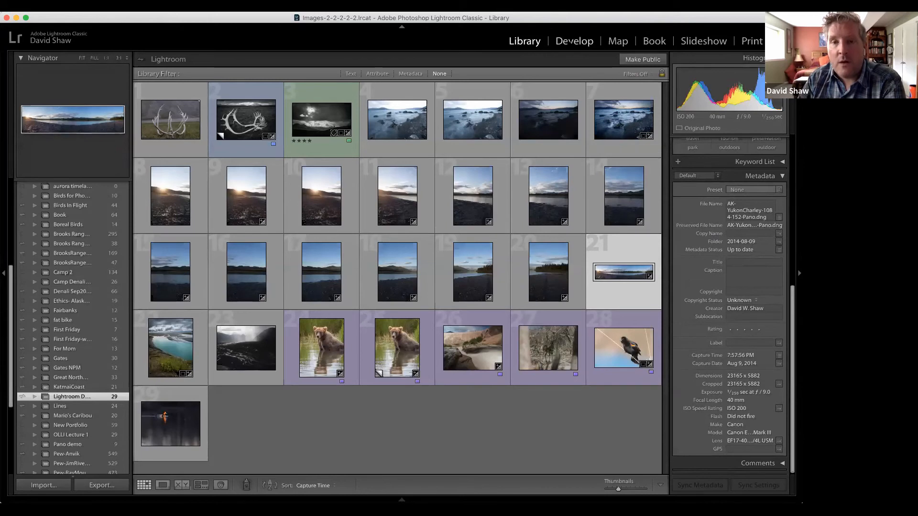
{"action": "key", "text": "d"}
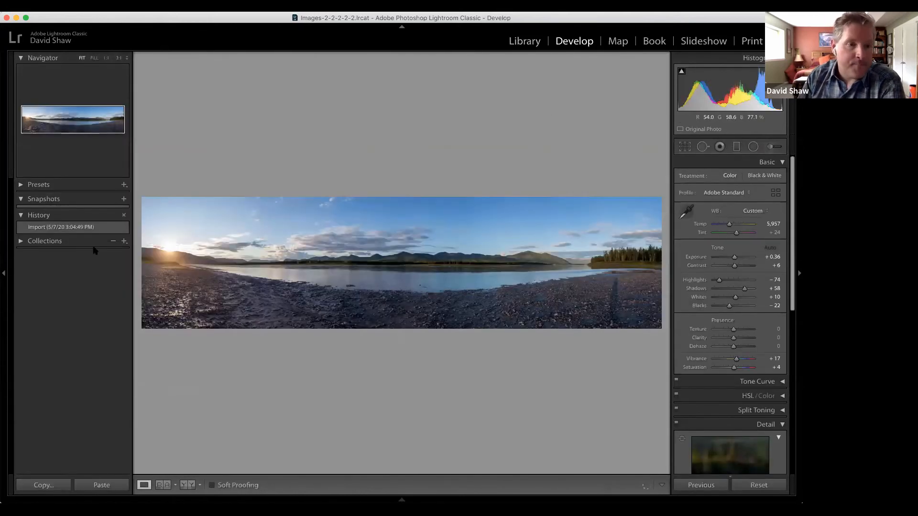
{"action": "left_click", "coordinate": [4, 273]}
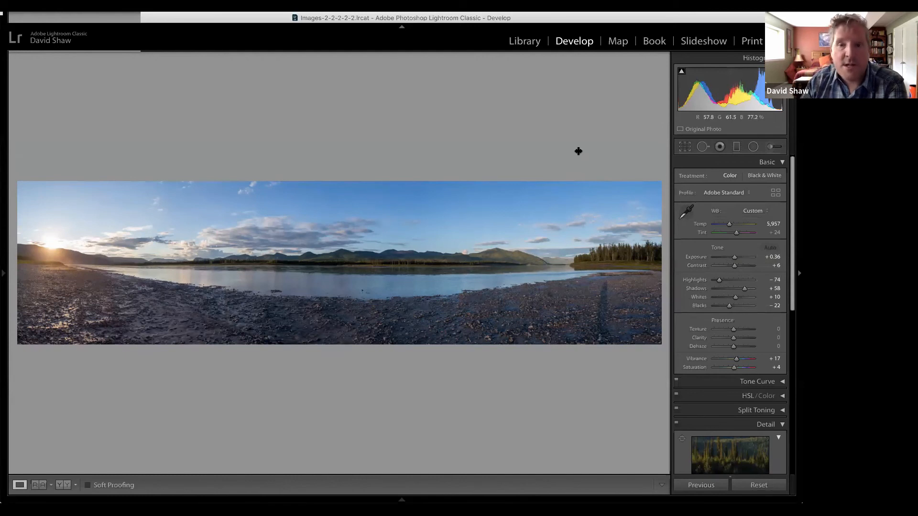
Crop the panorama to a narrower strip by trimming sky from its upper edge and gravel from its lower edge.
{"action": "left_click", "coordinate": [684, 148]}
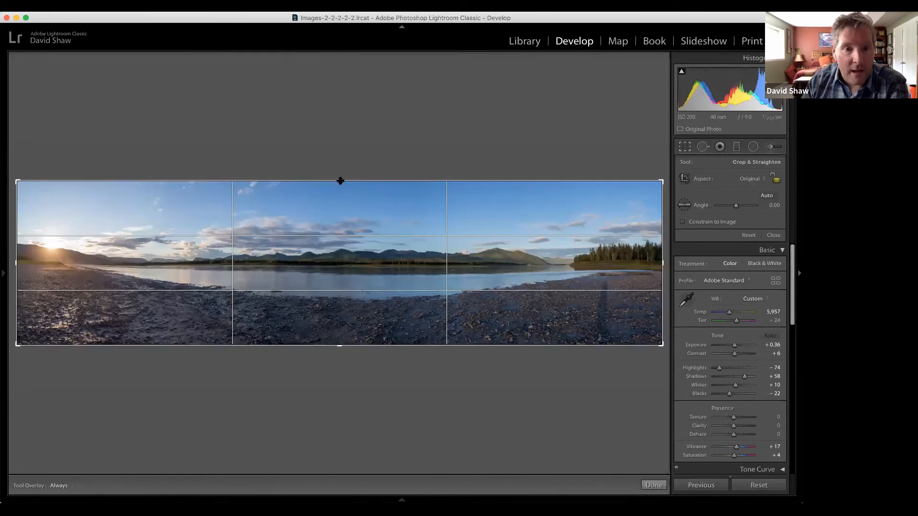
{"action": "left_click_drag", "start_coordinate": [339, 181], "coordinate": [337, 192]}
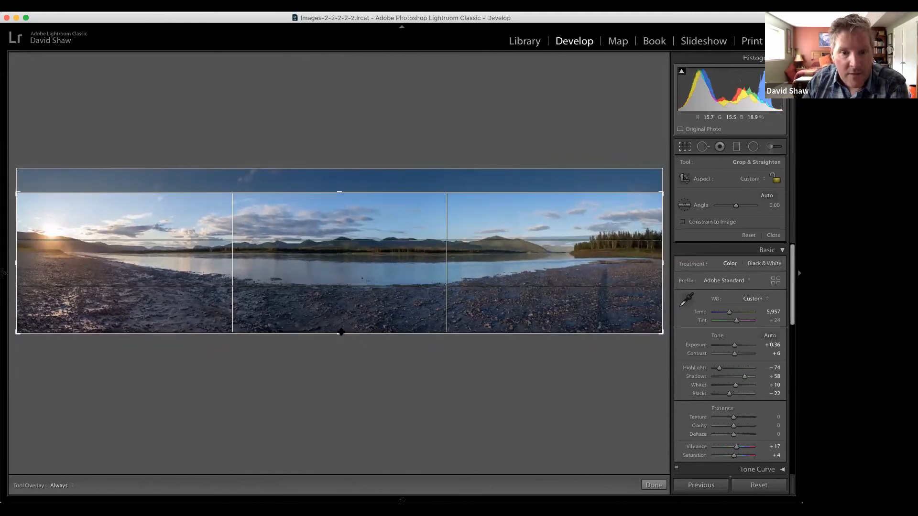
{"action": "left_click_drag", "start_coordinate": [341, 332], "coordinate": [343, 319]}
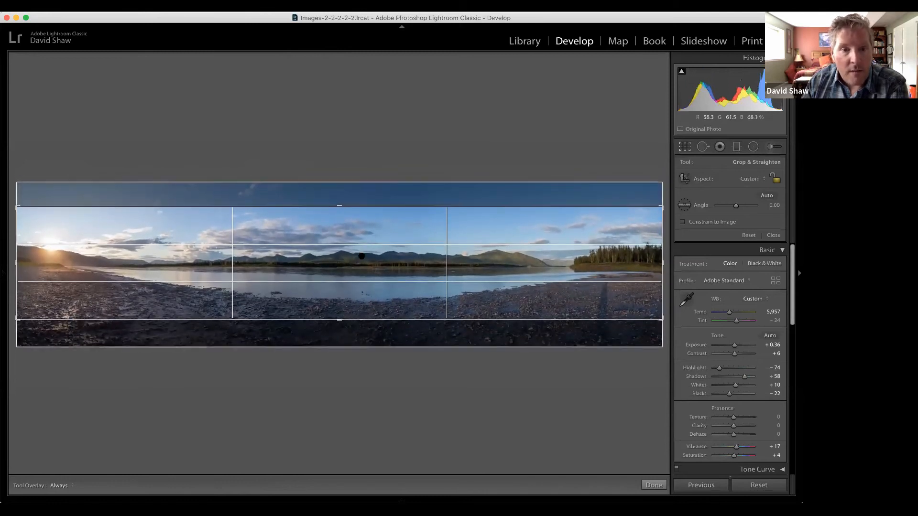
{"action": "left_click_drag", "start_coordinate": [361, 256], "coordinate": [364, 244]}
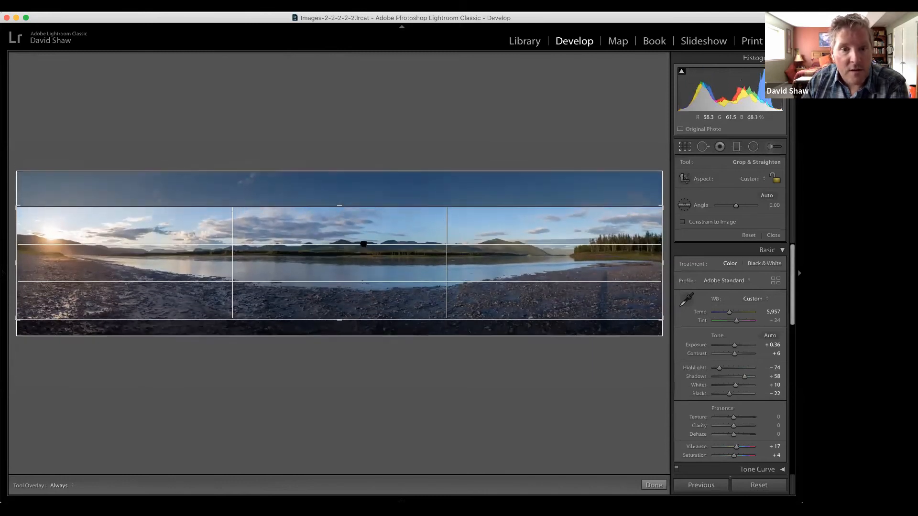
{"action": "left_click_drag", "start_coordinate": [340, 206], "coordinate": [340, 199]}
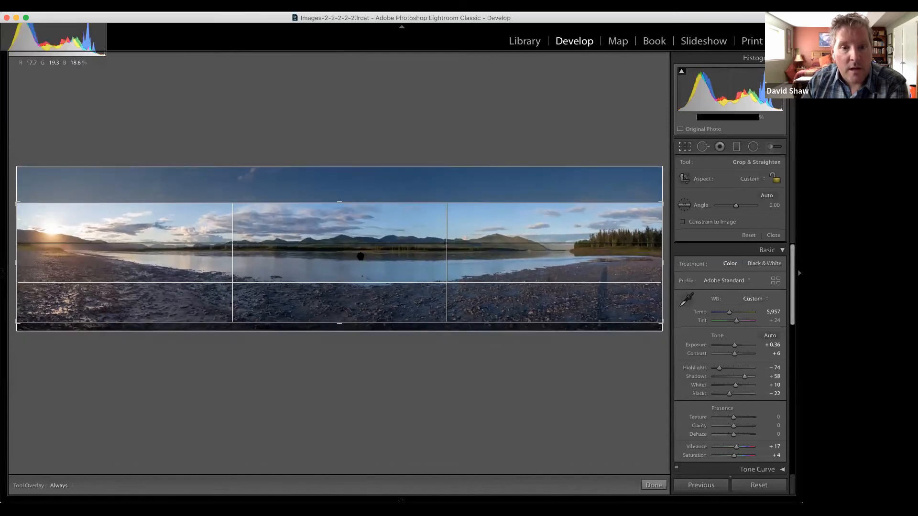
{"action": "left_click_drag", "start_coordinate": [340, 205], "coordinate": [340, 194]}
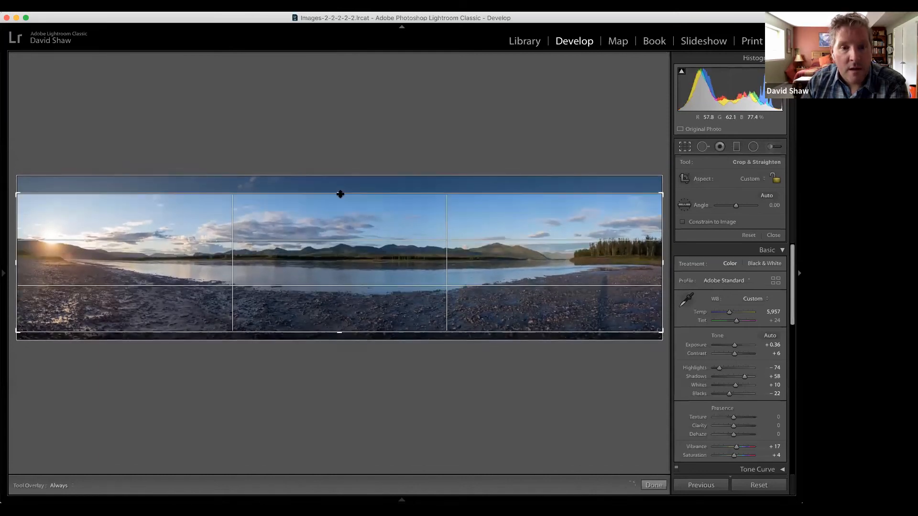
{"action": "left_click_drag", "start_coordinate": [340, 331], "coordinate": [340, 310]}
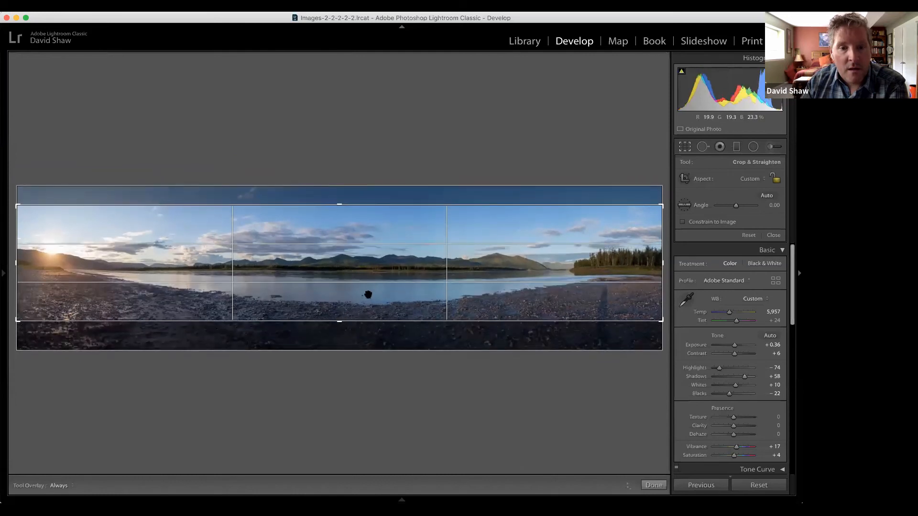
{"action": "key", "text": "Return"}
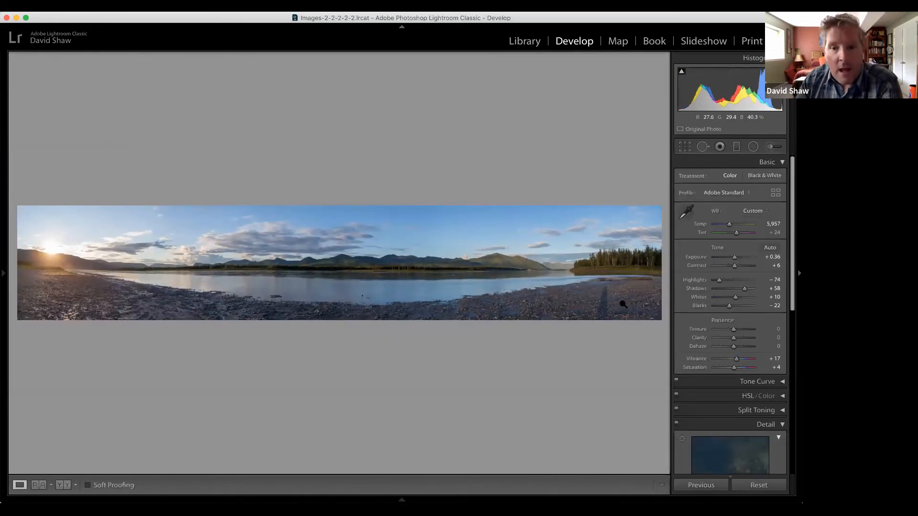
Heal away the long shadow on the gravel shore with Spot Removal at size 75 and feather 83, and inspect the repair up close.
{"action": "left_click", "coordinate": [606, 297]}
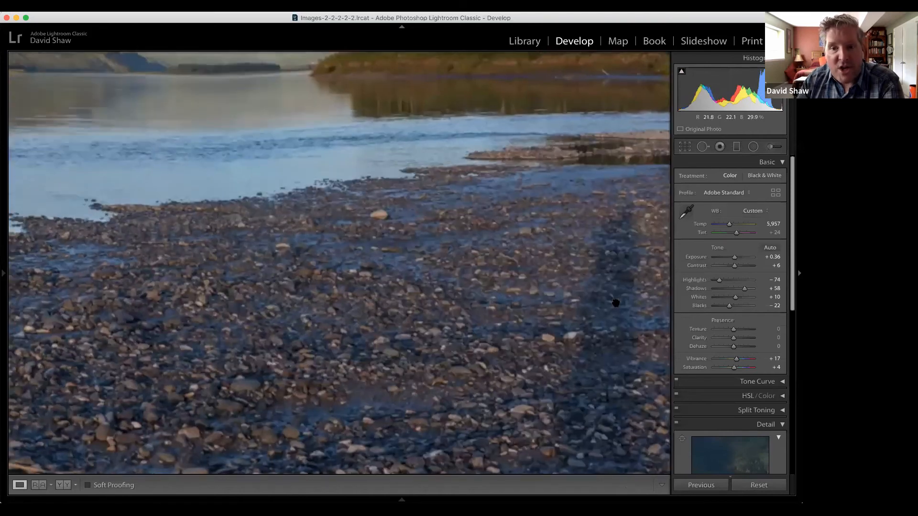
{"action": "left_click_drag", "start_coordinate": [616, 303], "coordinate": [343, 229]}
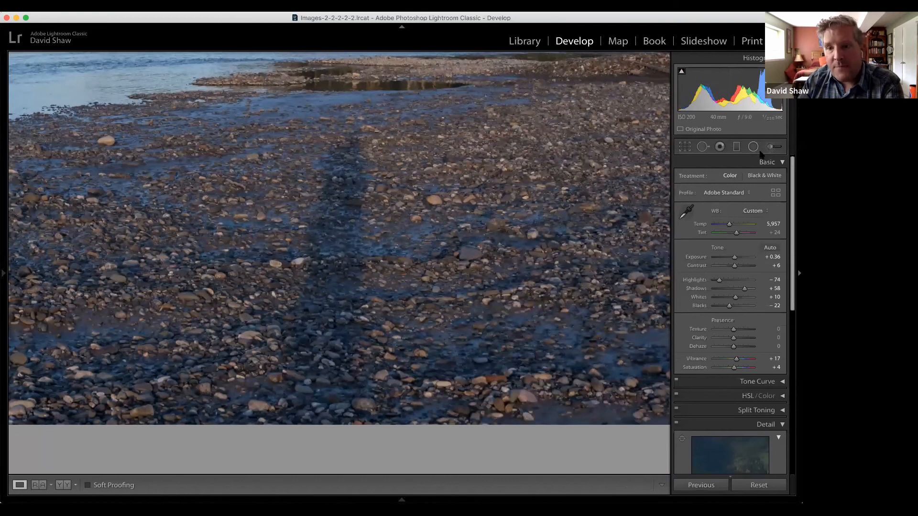
{"action": "left_click", "coordinate": [703, 147]}
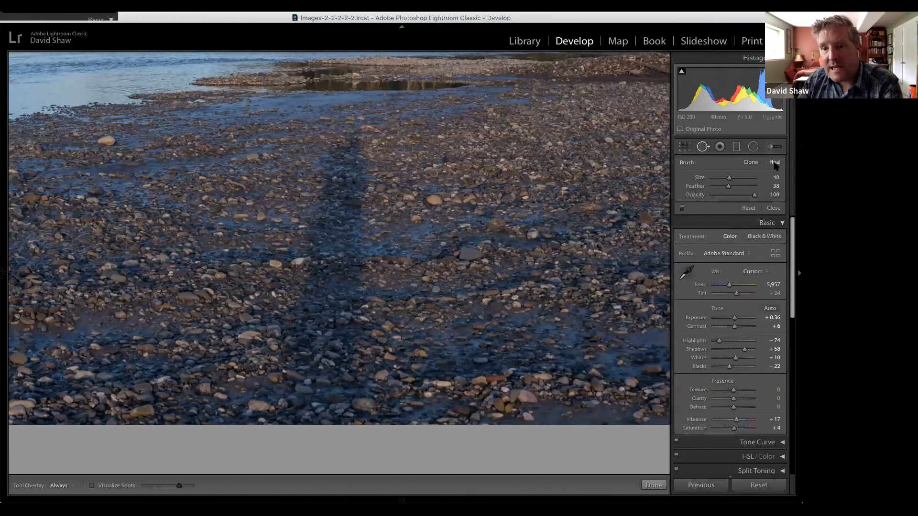
{"action": "key", "text": "bracketright"}
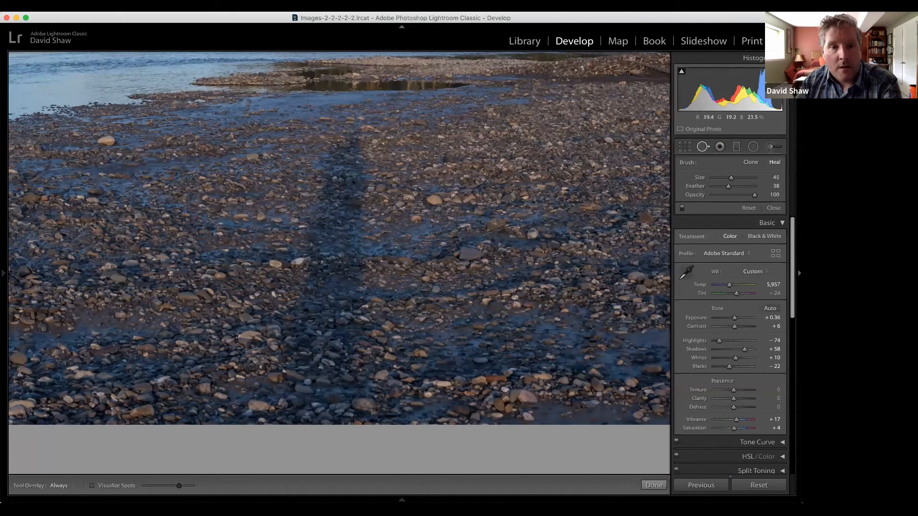
{"action": "scroll", "coordinate": [350, 197], "scroll_direction": "up", "scroll_amount": 2}
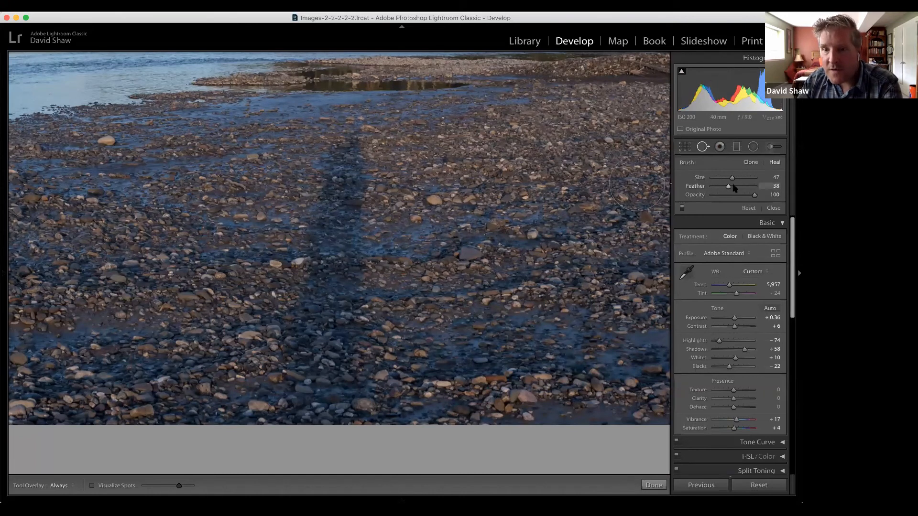
{"action": "left_click", "coordinate": [747, 186]}
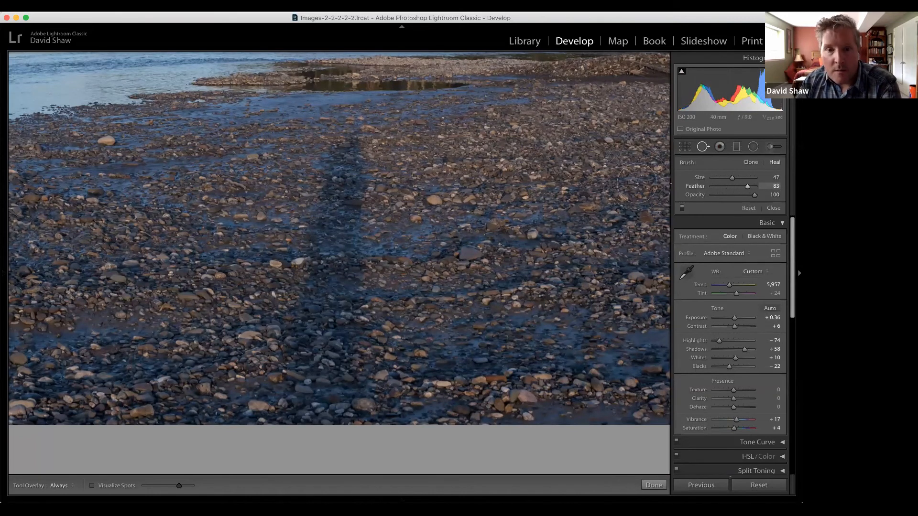
{"action": "scroll", "coordinate": [394, 182], "scroll_direction": "up", "scroll_amount": 10}
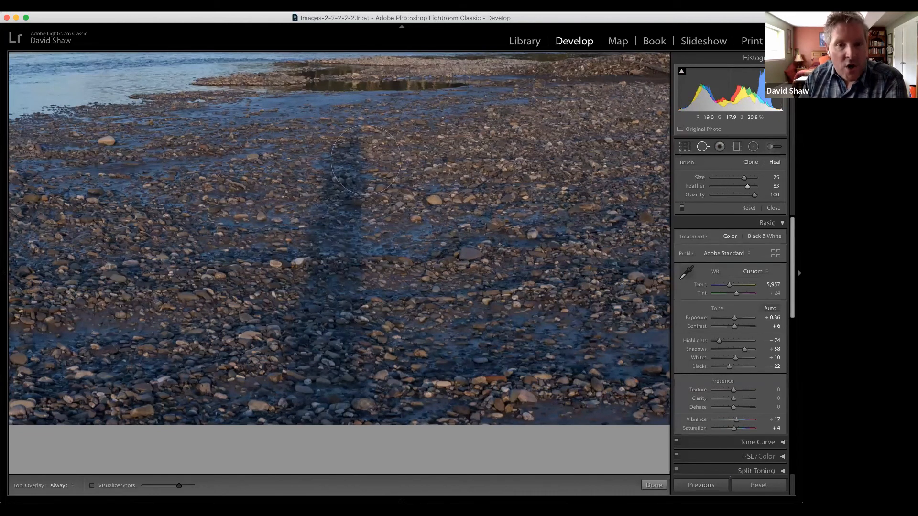
{"action": "left_click_drag", "start_coordinate": [345, 158], "coordinate": [323, 319]}
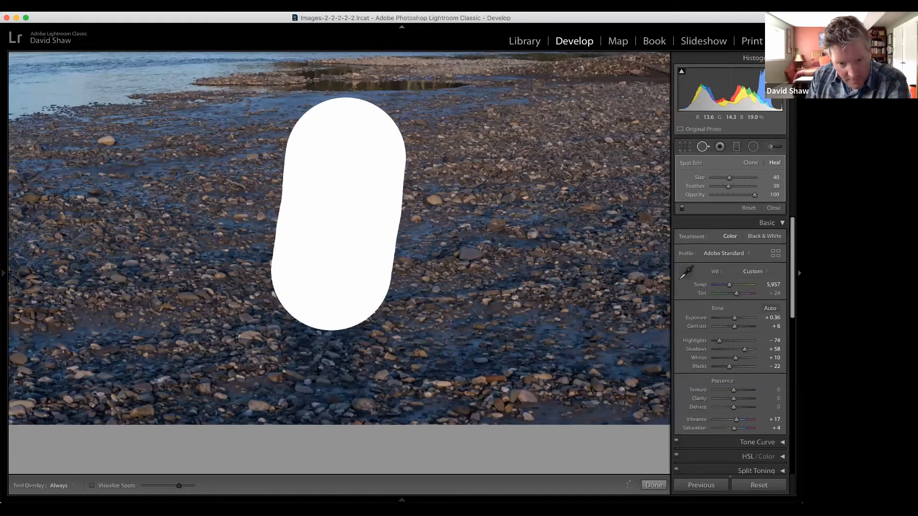
{"action": "left_click_drag", "start_coordinate": [319, 392], "coordinate": [318, 399]}
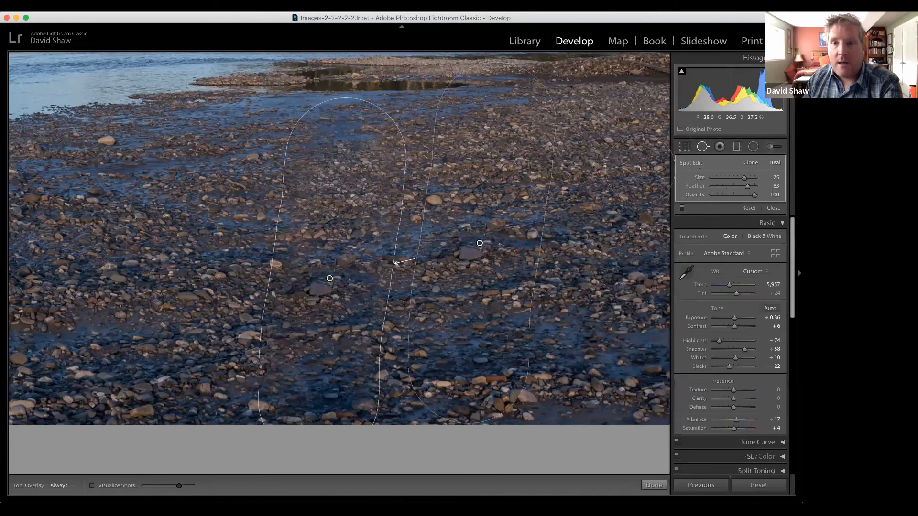
{"action": "left_click", "coordinate": [703, 147]}
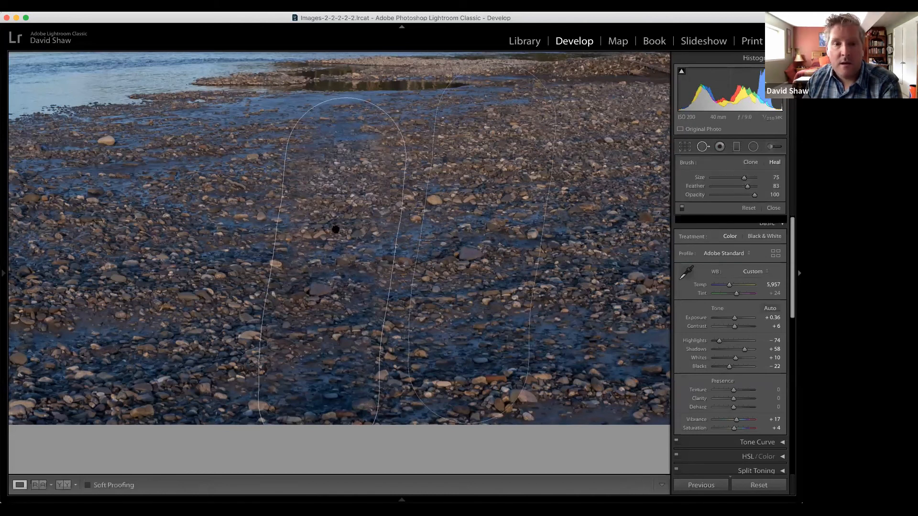
{"action": "left_click", "coordinate": [335, 231]}
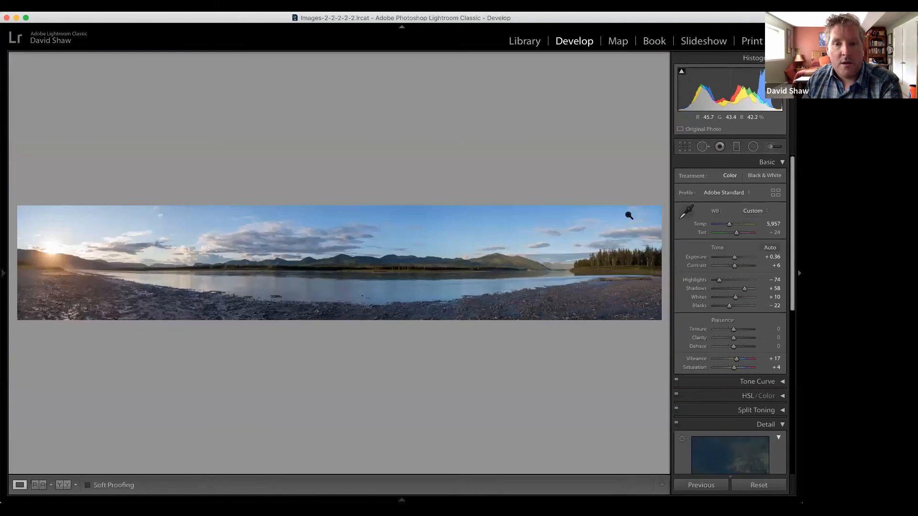
{"action": "left_click", "coordinate": [614, 283]}
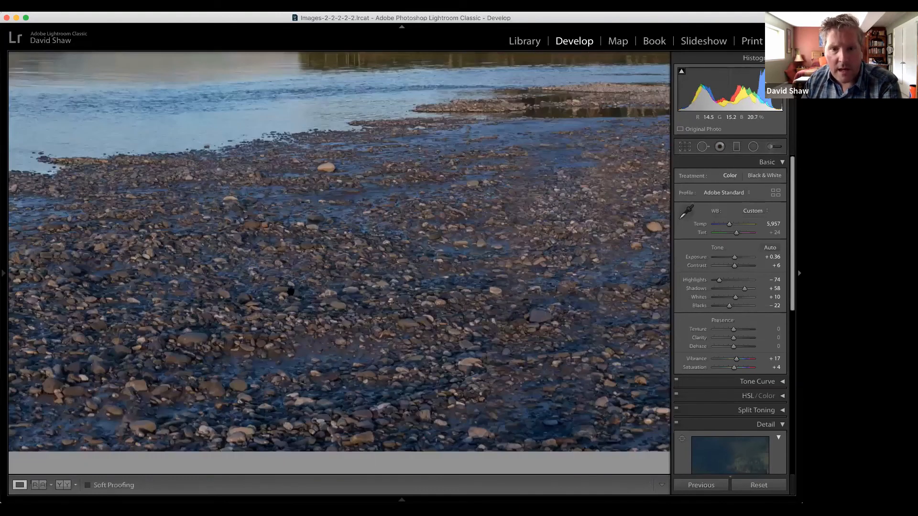
{"action": "left_click_drag", "start_coordinate": [291, 291], "coordinate": [216, 289]}
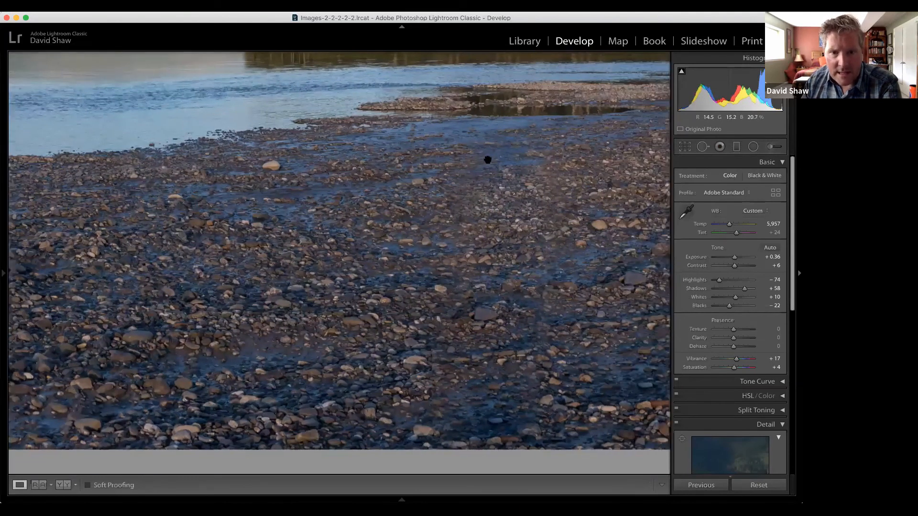
{"action": "left_click_drag", "start_coordinate": [486, 158], "coordinate": [423, 140]}
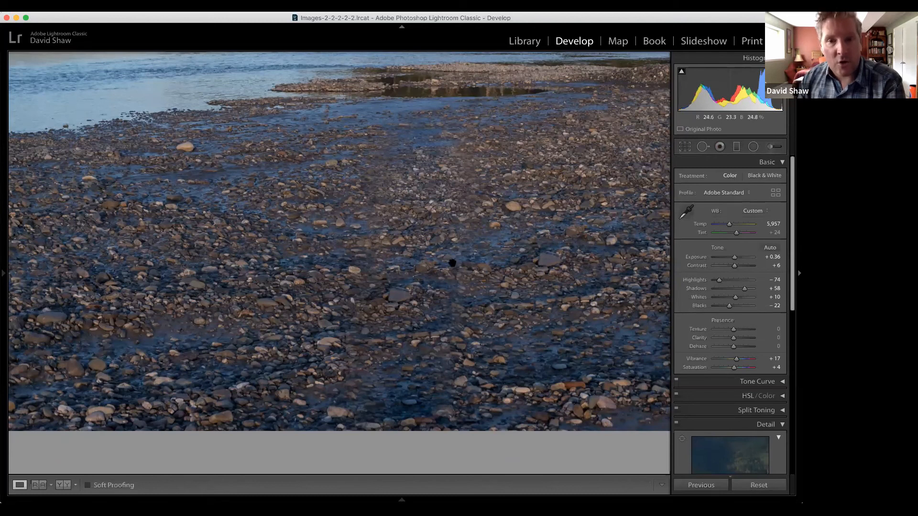
{"action": "left_click", "coordinate": [339, 305]}
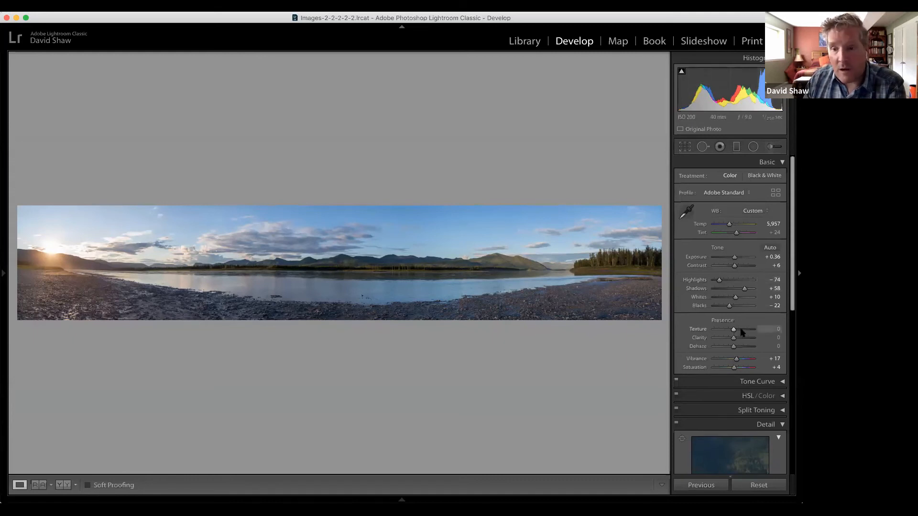
Set the panorama's Texture to +40, Clarity to +20, Vibrance to +28 and Saturation to +22.
{"action": "left_click", "coordinate": [741, 329]}
{"action": "left_click", "coordinate": [737, 338]}
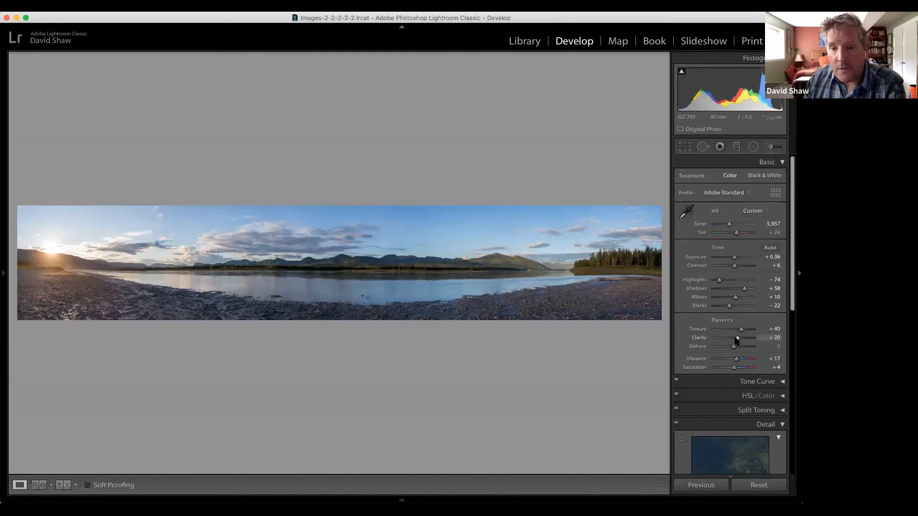
{"action": "left_click_drag", "start_coordinate": [737, 359], "coordinate": [740, 359]}
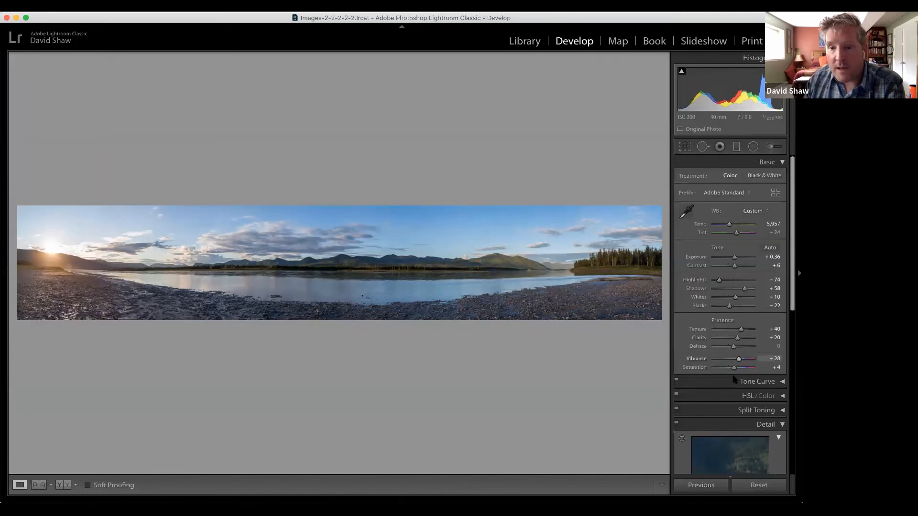
{"action": "left_click", "coordinate": [738, 368]}
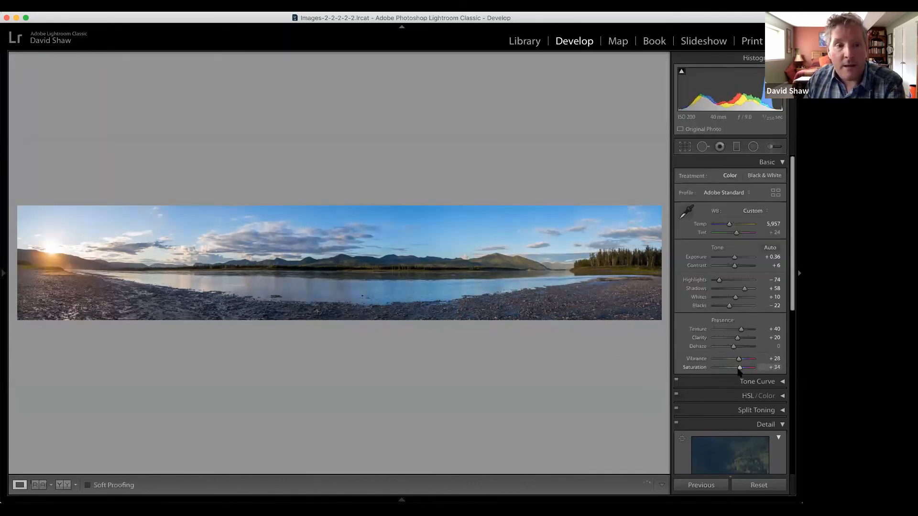
Darken the panorama's edges with a Highlight Priority post-crop vignette at an amount of -26.
{"action": "scroll", "coordinate": [720, 352], "scroll_direction": "down", "scroll_amount": 10}
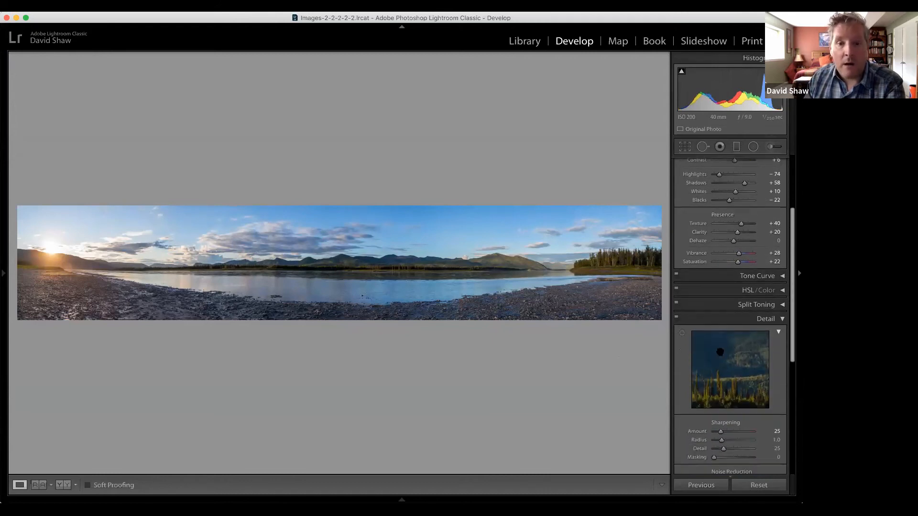
{"action": "scroll", "coordinate": [720, 360], "scroll_direction": "down", "scroll_amount": 1}
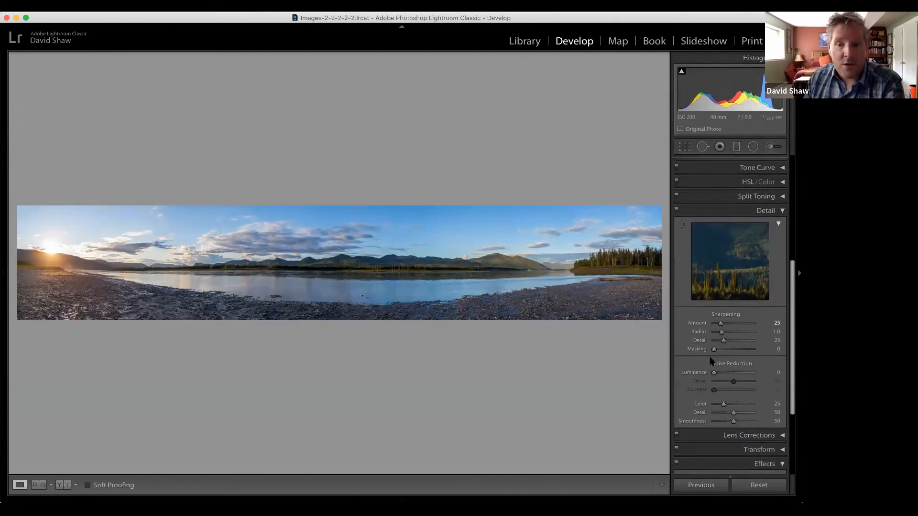
{"action": "scroll", "coordinate": [723, 359], "scroll_direction": "down", "scroll_amount": 10}
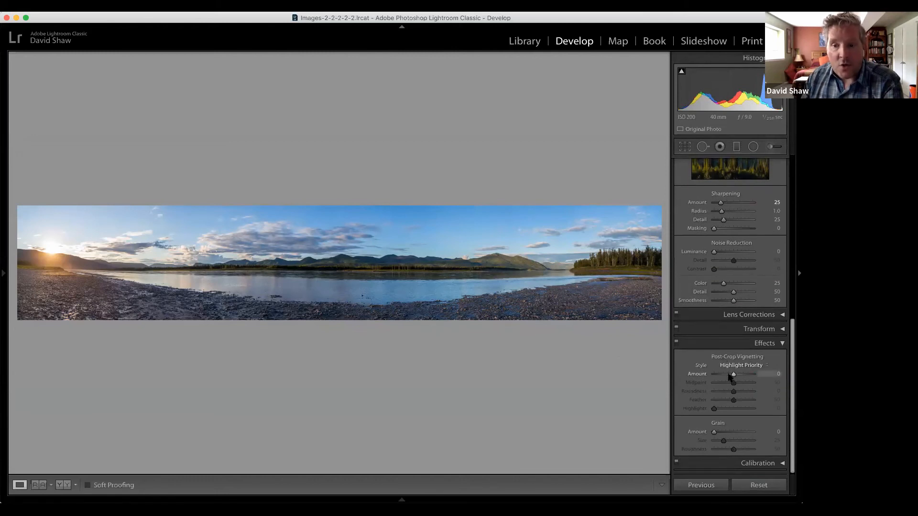
{"action": "left_click", "coordinate": [729, 375]}
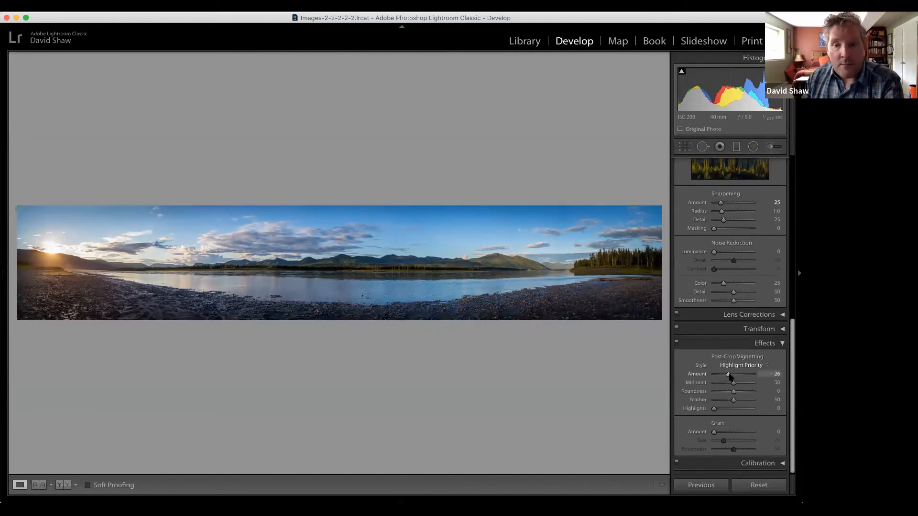
Switch from the panorama to the first of the two sitting brown bear photos and open it for developing.
{"action": "scroll", "coordinate": [739, 408], "scroll_direction": "up", "scroll_amount": 14}
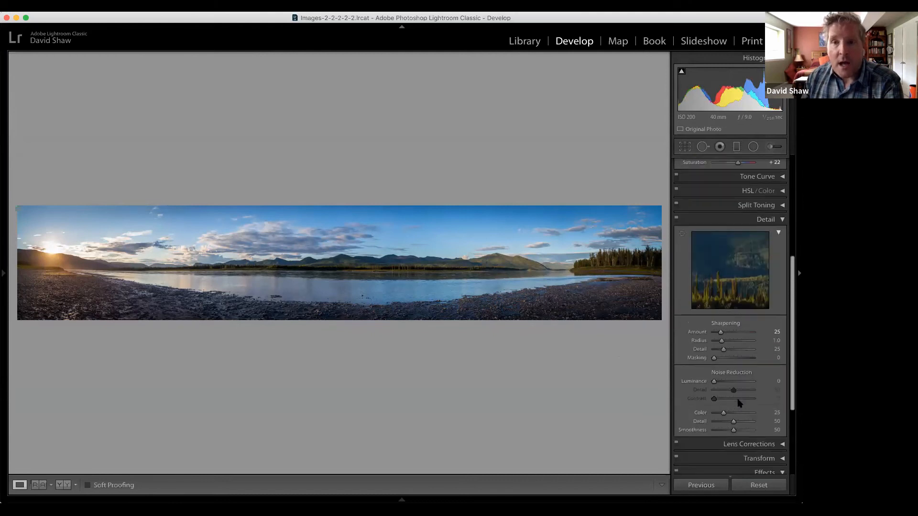
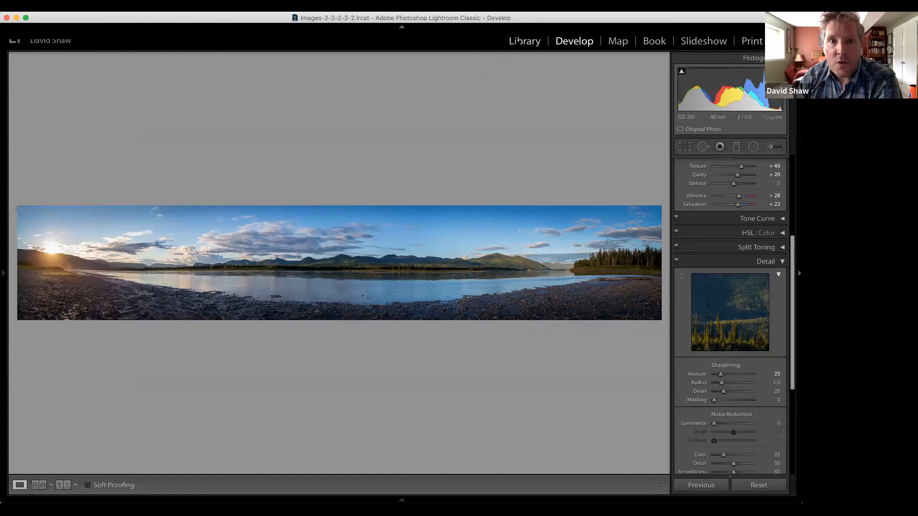
{"action": "left_click", "coordinate": [519, 42]}
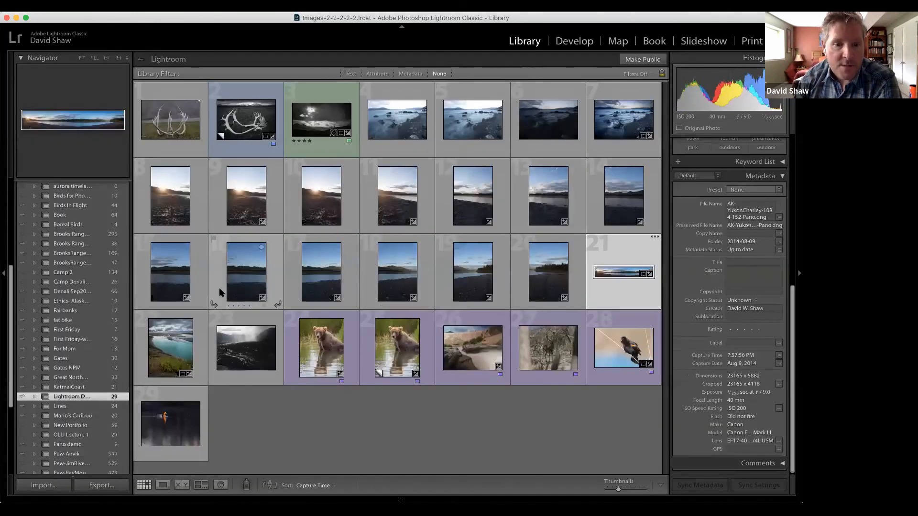
{"action": "left_click", "coordinate": [330, 352]}
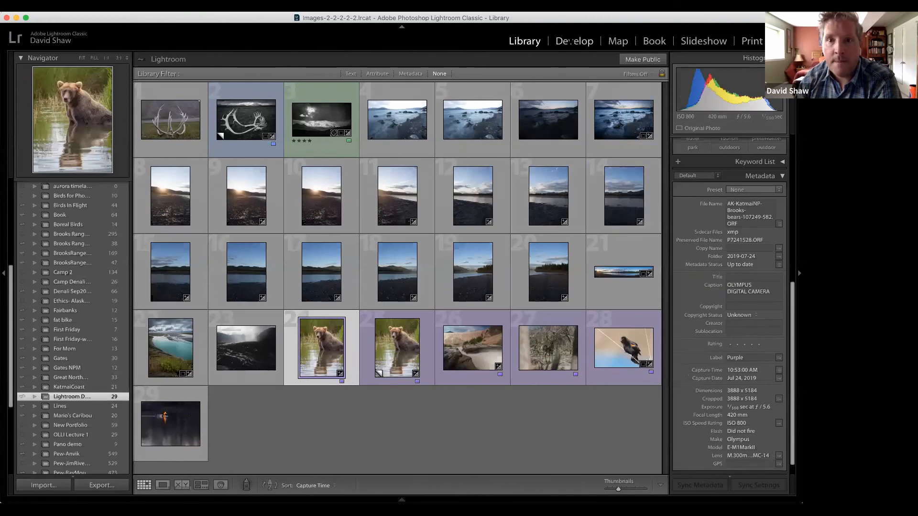
{"action": "left_click", "coordinate": [571, 41]}
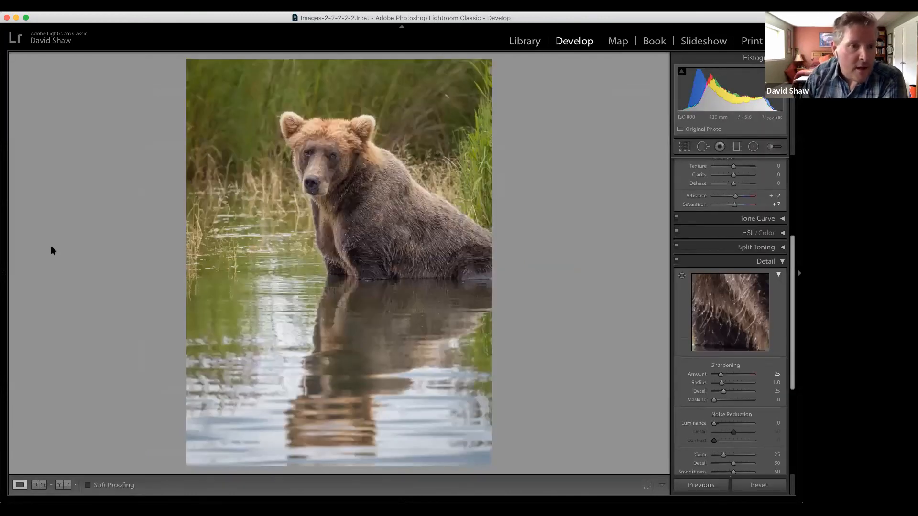
Reveal the navigator and preset area beside the bear photo, collapse the edit history and expand the develop presets.
{"action": "left_click", "coordinate": [3, 273]}
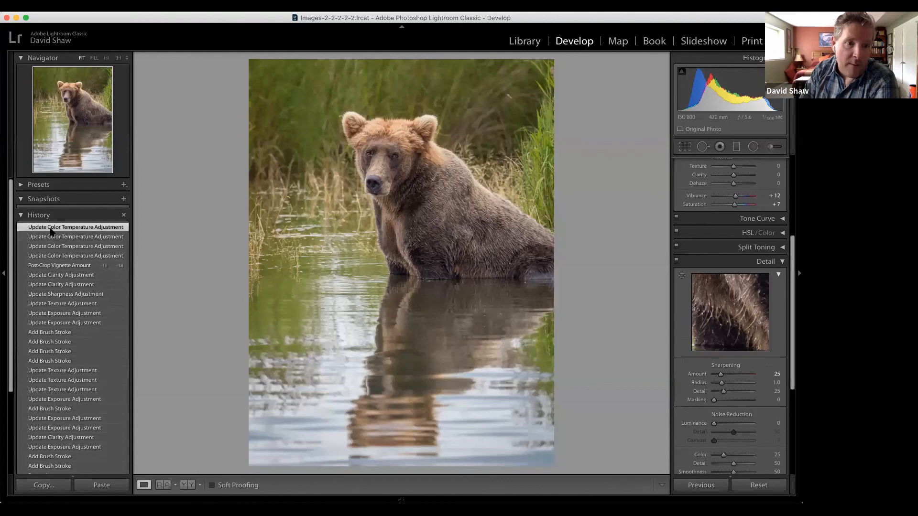
{"action": "left_click", "coordinate": [21, 216]}
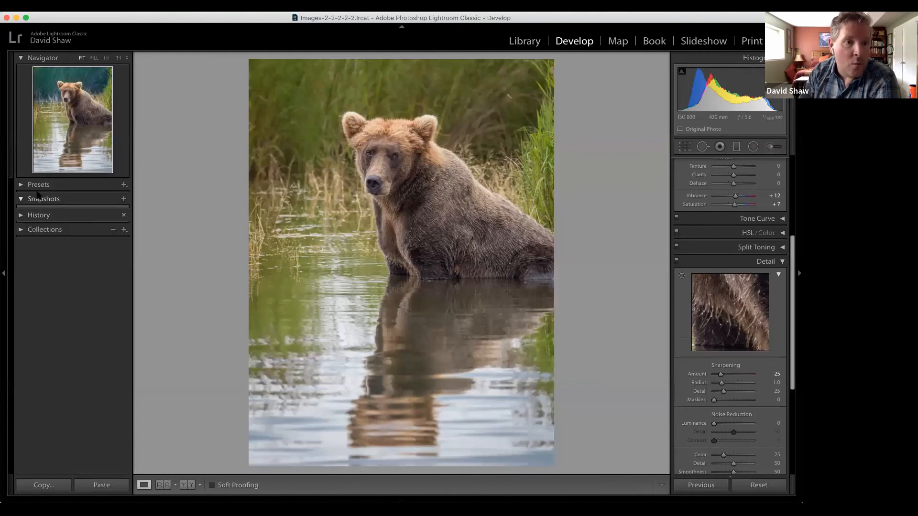
{"action": "left_click", "coordinate": [20, 187]}
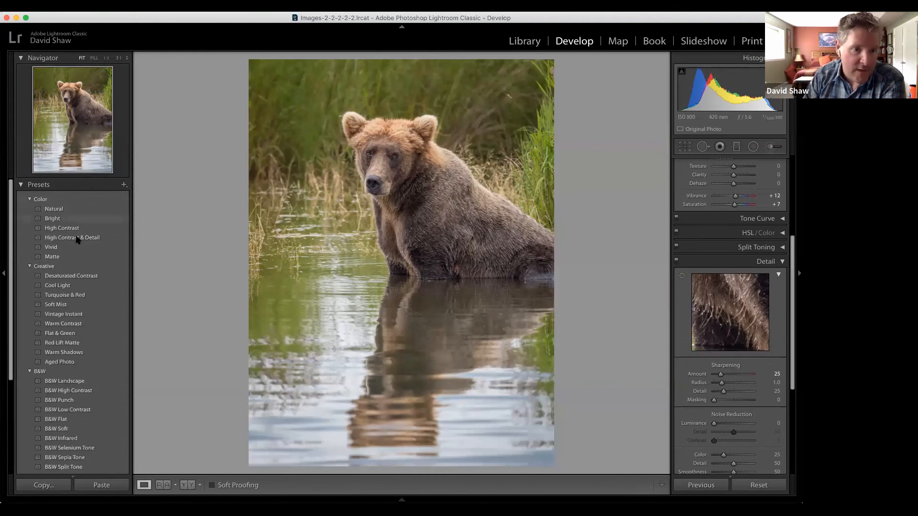
Look through the available develop presets, from the Color, Creative and B&W groups down to the User Presets.
{"action": "scroll", "coordinate": [87, 375], "scroll_direction": "down", "scroll_amount": 3}
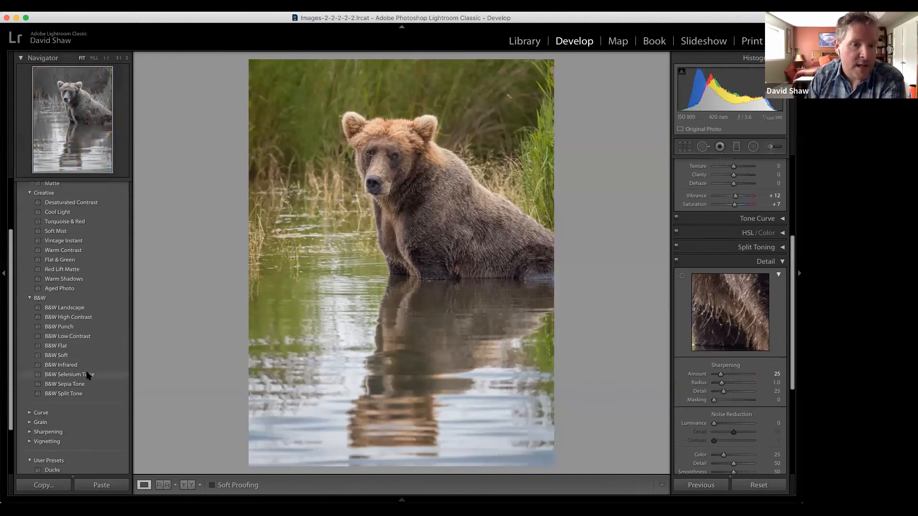
{"action": "scroll", "coordinate": [79, 411], "scroll_direction": "down", "scroll_amount": 2}
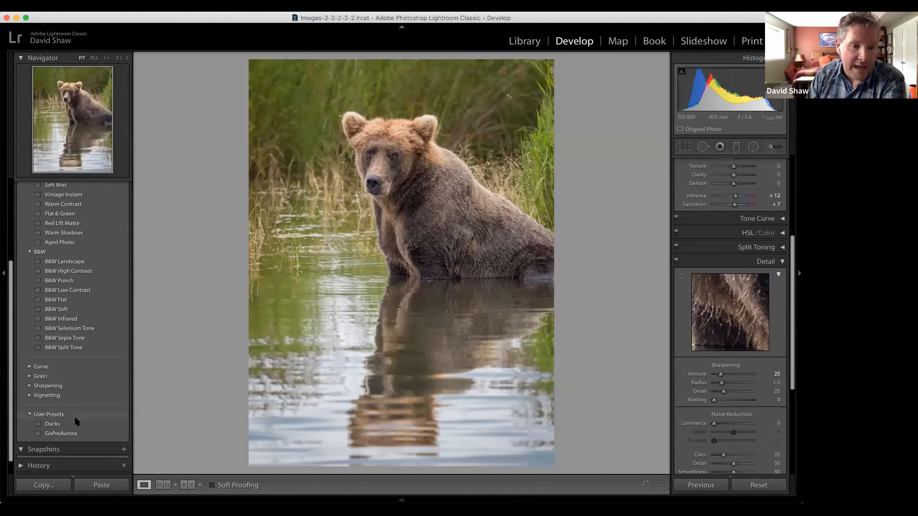
{"action": "scroll", "coordinate": [77, 420], "scroll_direction": "down", "scroll_amount": 1}
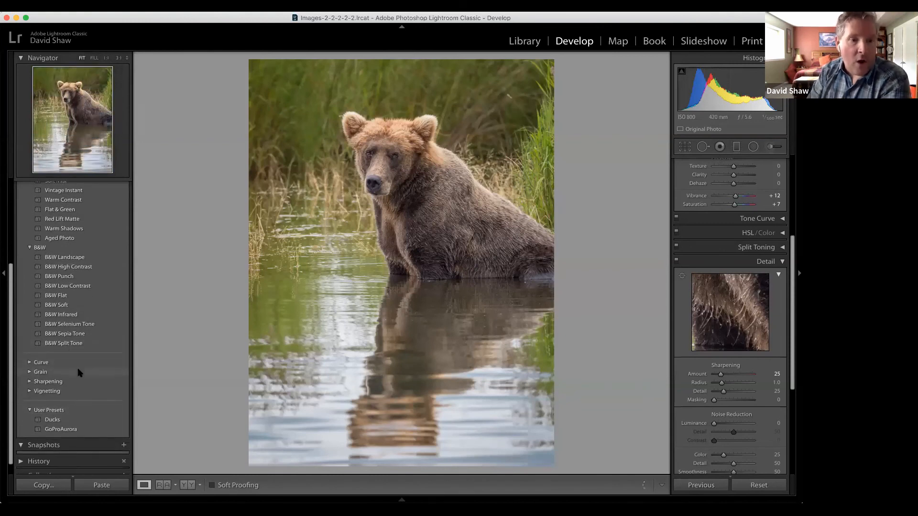
{"action": "scroll", "coordinate": [79, 372], "scroll_direction": "up", "scroll_amount": 3}
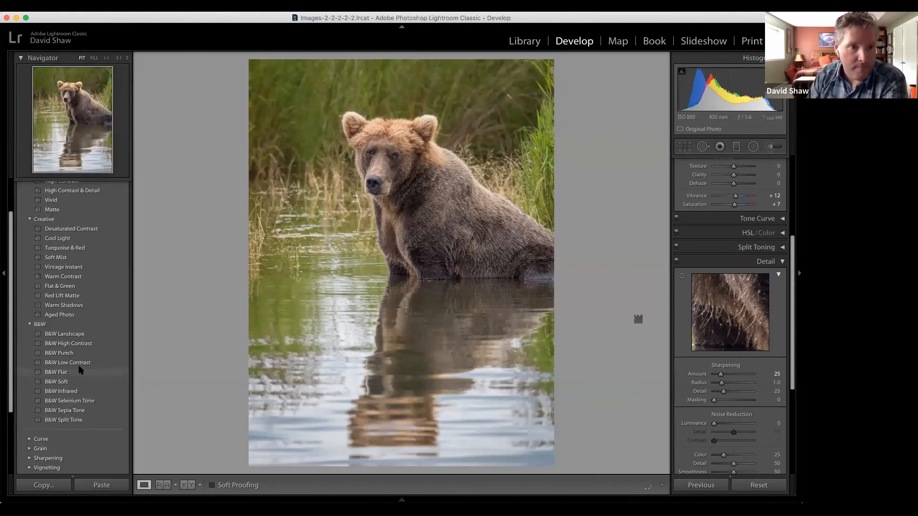
{"action": "scroll", "coordinate": [80, 371], "scroll_direction": "up", "scroll_amount": 3}
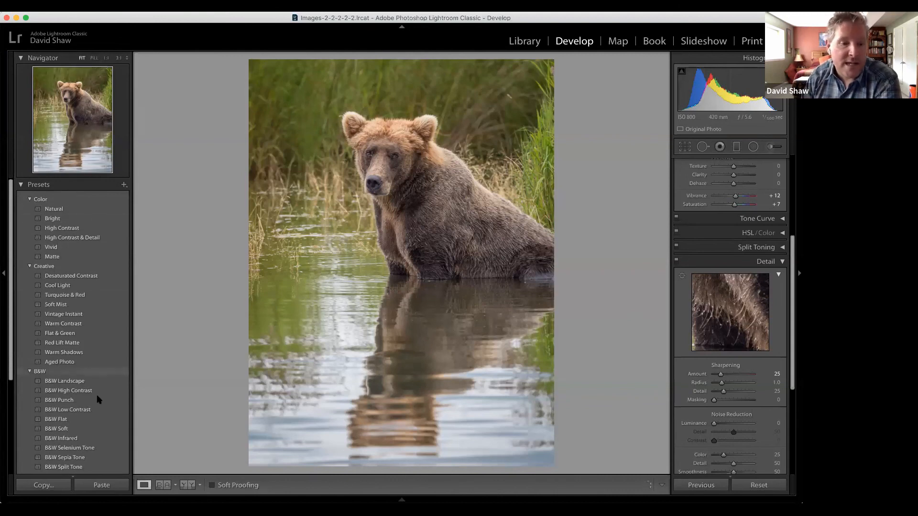
{"action": "scroll", "coordinate": [97, 426], "scroll_direction": "down", "scroll_amount": 5}
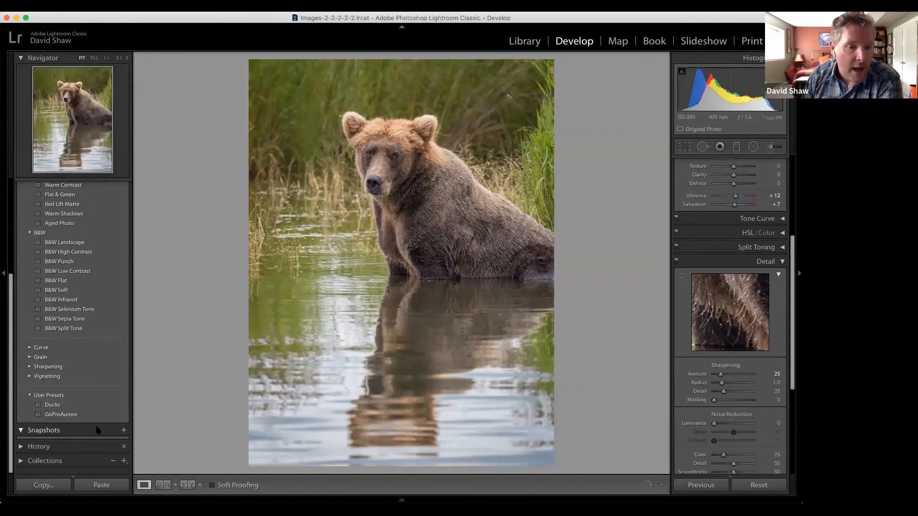
{"action": "scroll", "coordinate": [81, 391], "scroll_direction": "up", "scroll_amount": 2}
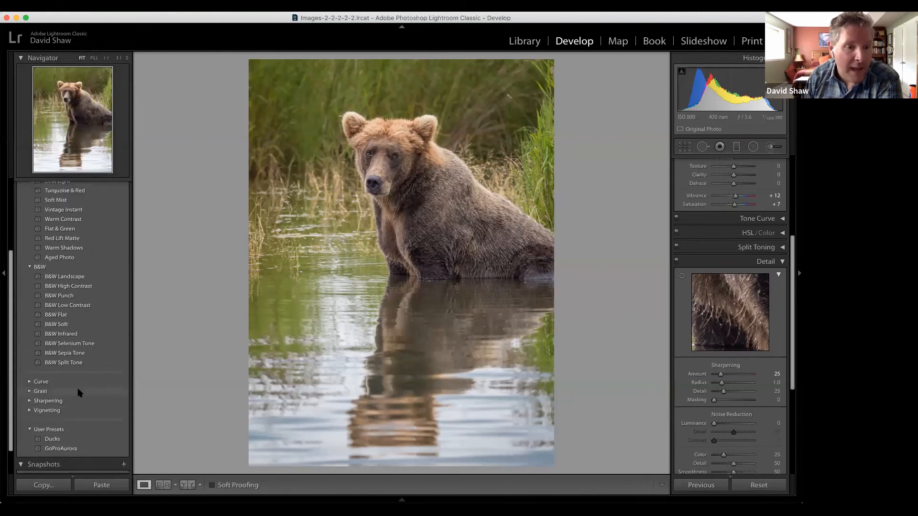
{"action": "scroll", "coordinate": [80, 392], "scroll_direction": "down", "scroll_amount": 1}
{"action": "scroll", "coordinate": [80, 392], "scroll_direction": "up", "scroll_amount": 3}
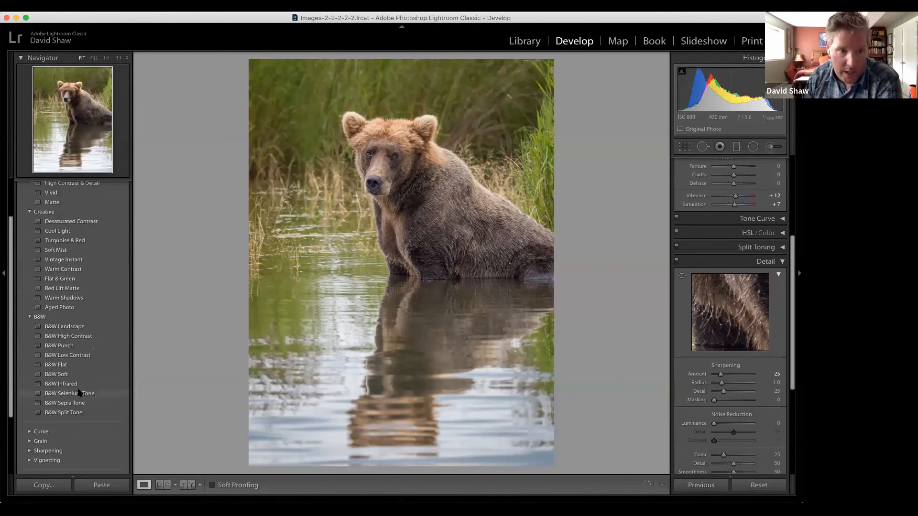
{"action": "scroll", "coordinate": [78, 393], "scroll_direction": "up", "scroll_amount": 3}
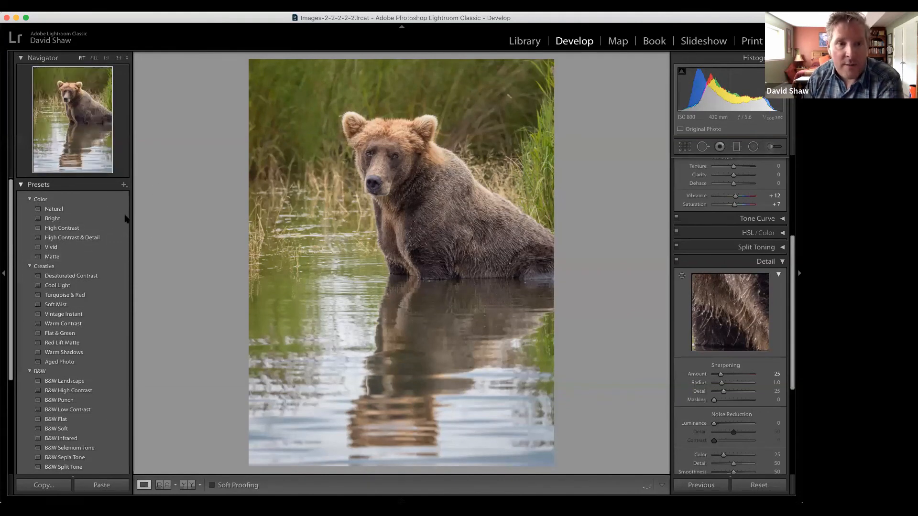
Widen the preset list and preview Color, Creative and B&W presets on the bear photo, including Flat & Green and B&W Low Contrast.
{"action": "left_click", "coordinate": [89, 211]}
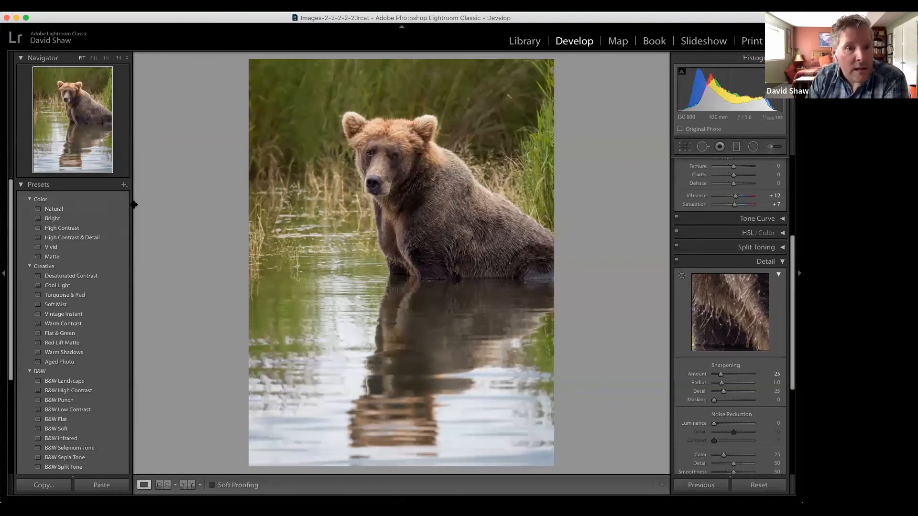
{"action": "left_click_drag", "start_coordinate": [133, 205], "coordinate": [221, 201]}
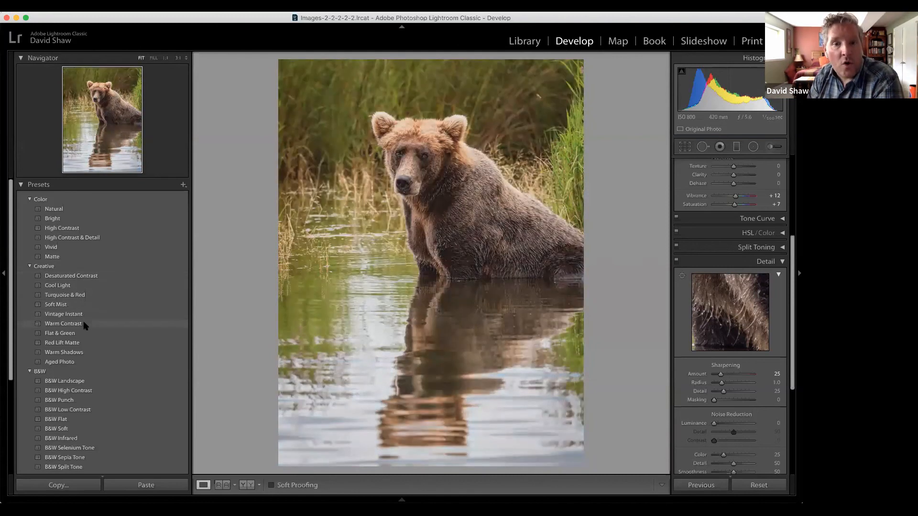
{"action": "scroll", "coordinate": [125, 324], "scroll_direction": "down", "scroll_amount": 1}
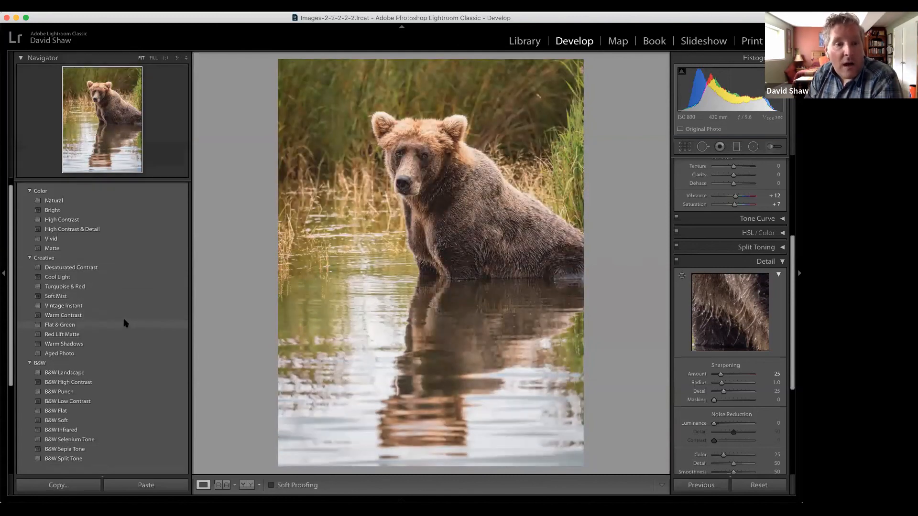
{"action": "scroll", "coordinate": [122, 327], "scroll_direction": "down", "scroll_amount": 3}
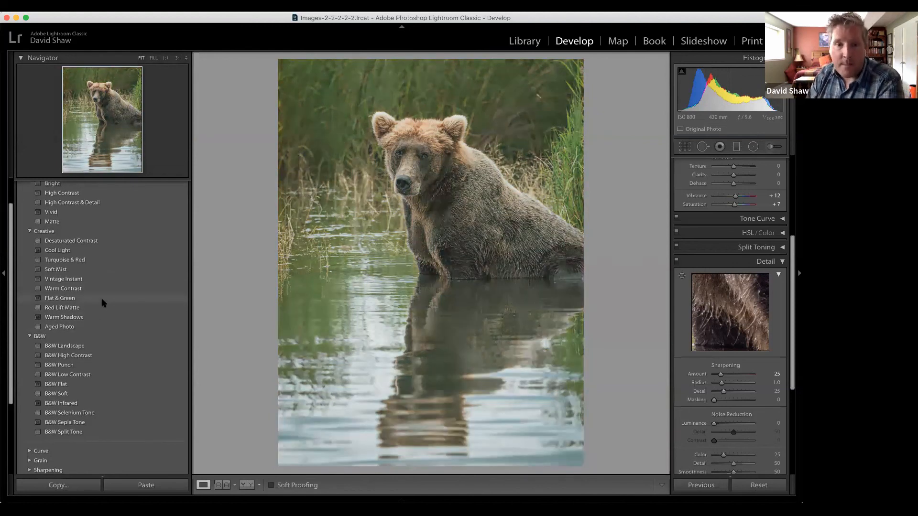
{"action": "scroll", "coordinate": [102, 300], "scroll_direction": "up", "scroll_amount": 1}
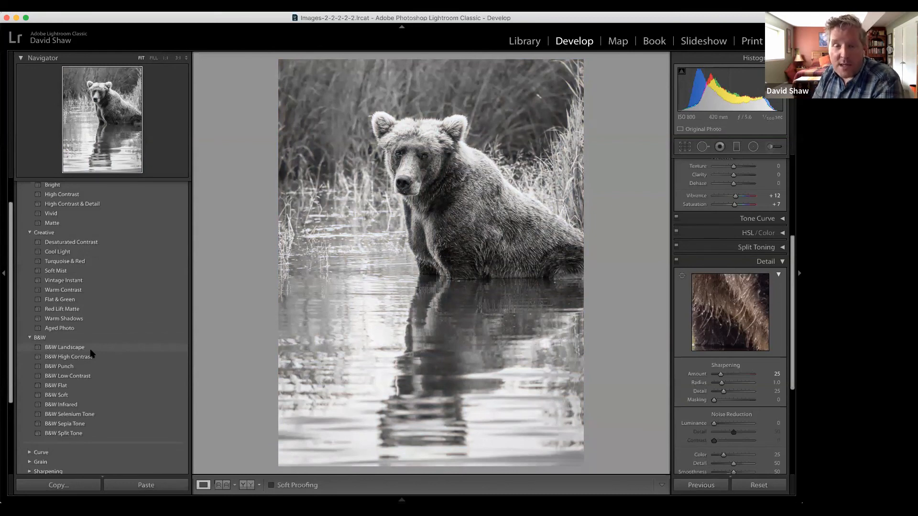
{"action": "left_click", "coordinate": [114, 376]}
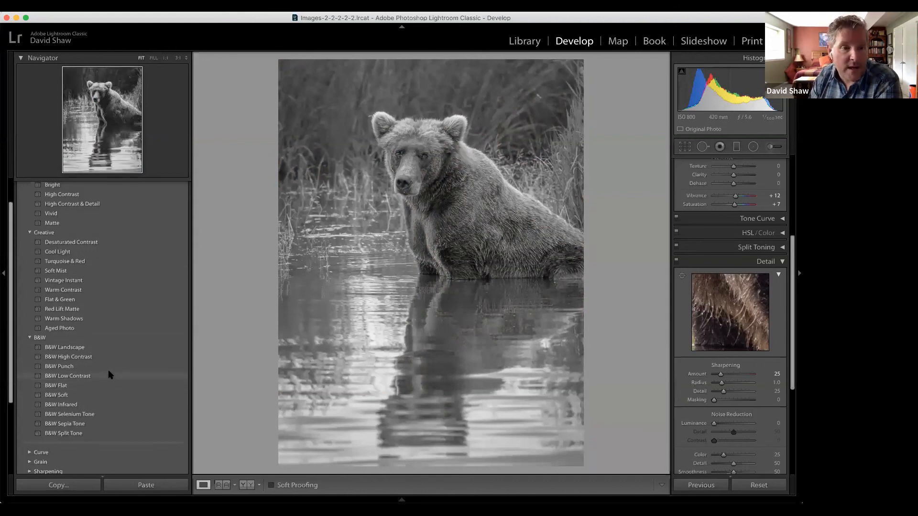
Apply the Matte color preset to the bear photo.
{"action": "scroll", "coordinate": [116, 306], "scroll_direction": "up", "scroll_amount": 1}
{"action": "scroll", "coordinate": [108, 268], "scroll_direction": "up", "scroll_amount": 1}
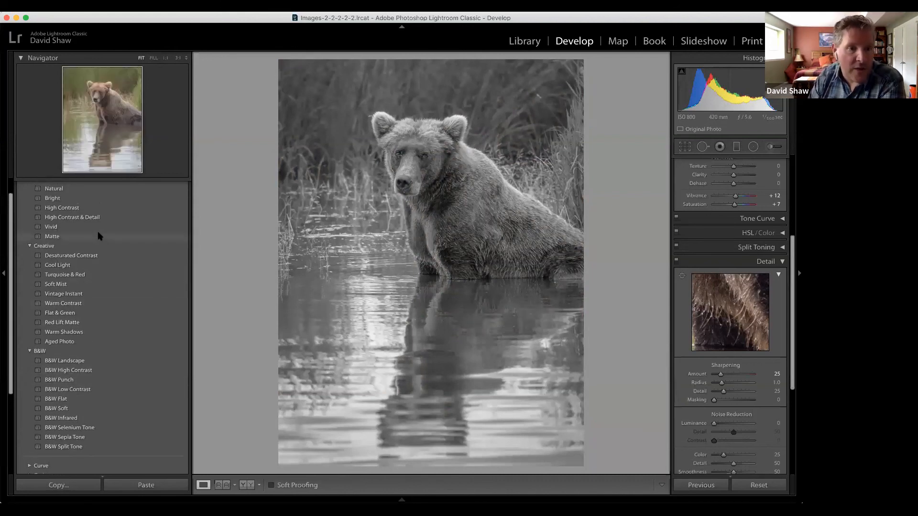
{"action": "left_click", "coordinate": [99, 236]}
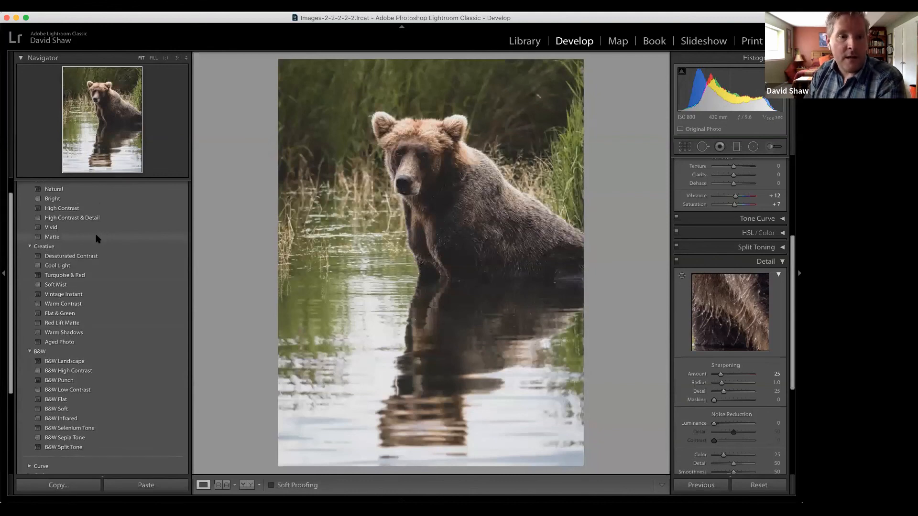
{"action": "left_click", "coordinate": [97, 238]}
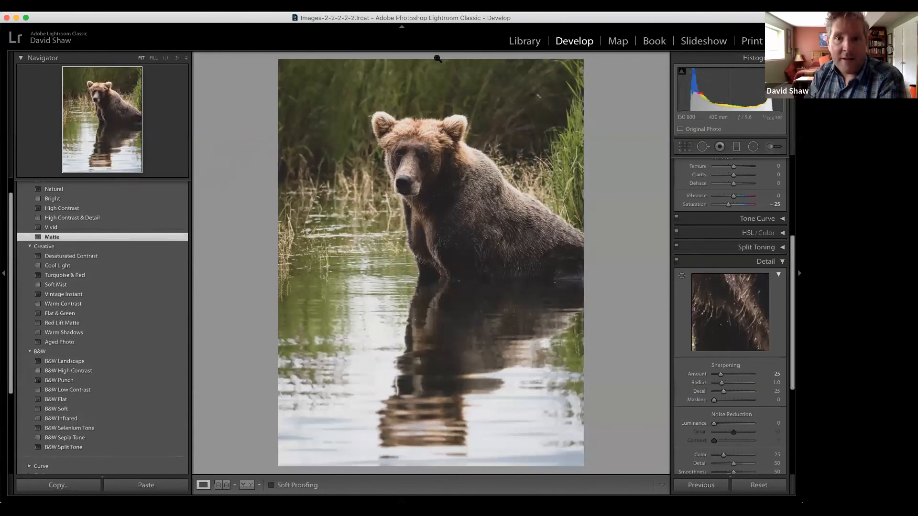
Review the bear photo's tone, presence, HSL, sharpening, noise reduction and vignette settings with the Matte preset applied.
{"action": "scroll", "coordinate": [752, 284], "scroll_direction": "up", "scroll_amount": 1}
{"action": "scroll", "coordinate": [751, 284], "scroll_direction": "up", "scroll_amount": 6}
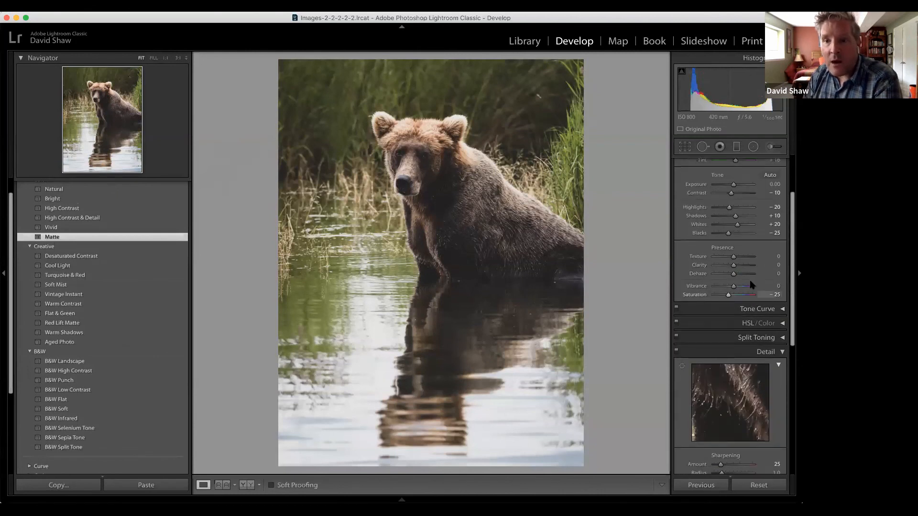
{"action": "scroll", "coordinate": [749, 282], "scroll_direction": "down", "scroll_amount": 1}
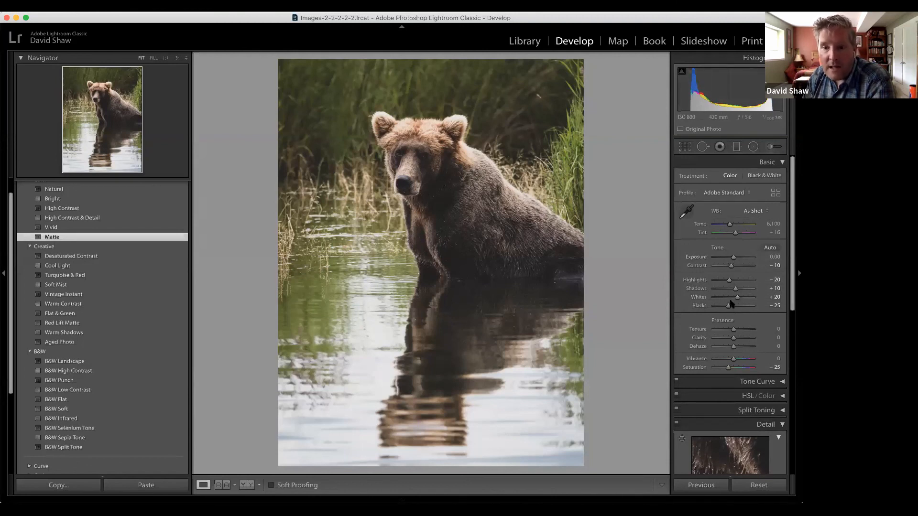
{"action": "scroll", "coordinate": [741, 356], "scroll_direction": "down", "scroll_amount": 2}
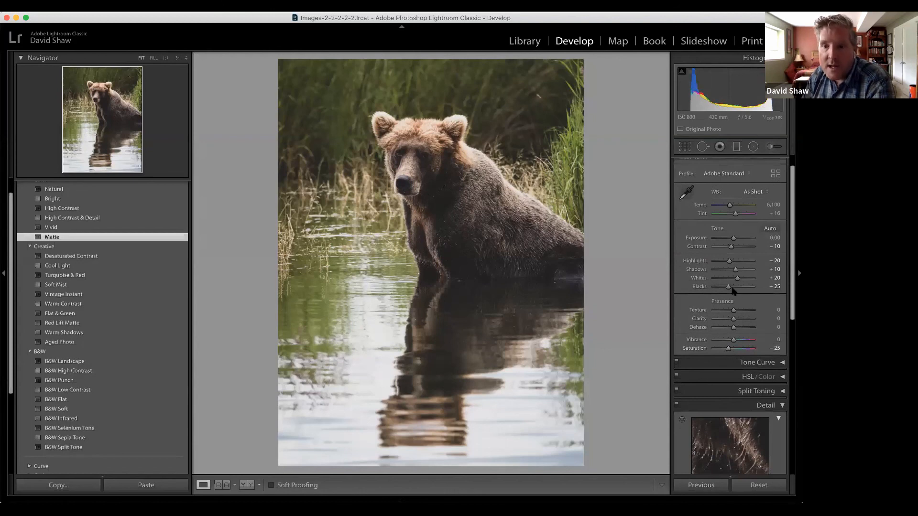
{"action": "scroll", "coordinate": [732, 309], "scroll_direction": "down", "scroll_amount": 10}
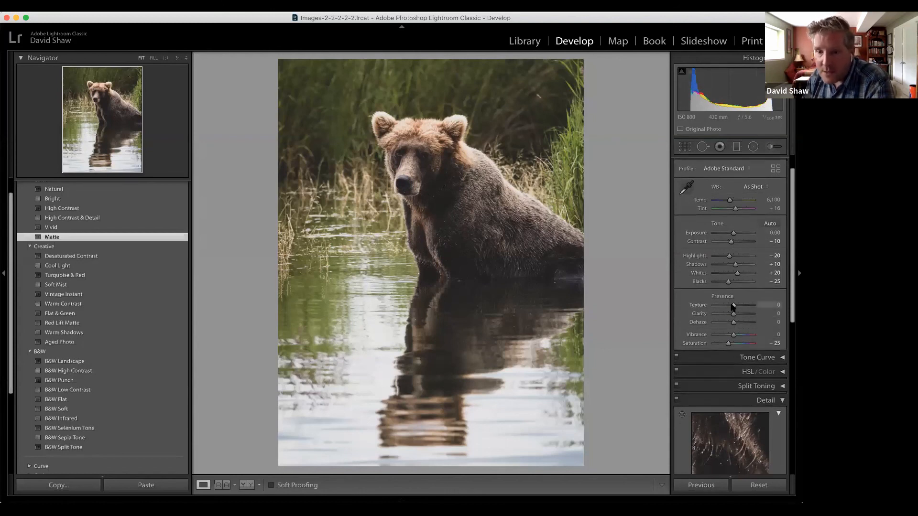
{"action": "left_click", "coordinate": [782, 249]}
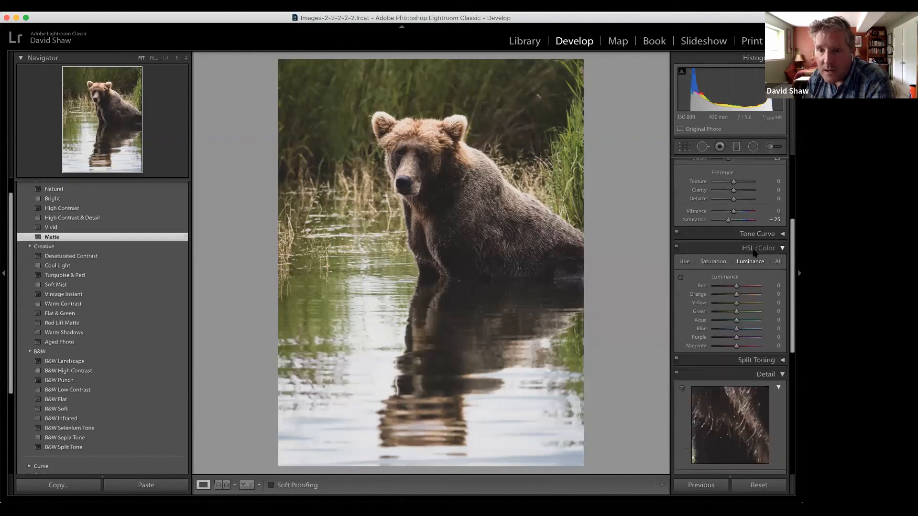
{"action": "left_click", "coordinate": [713, 262]}
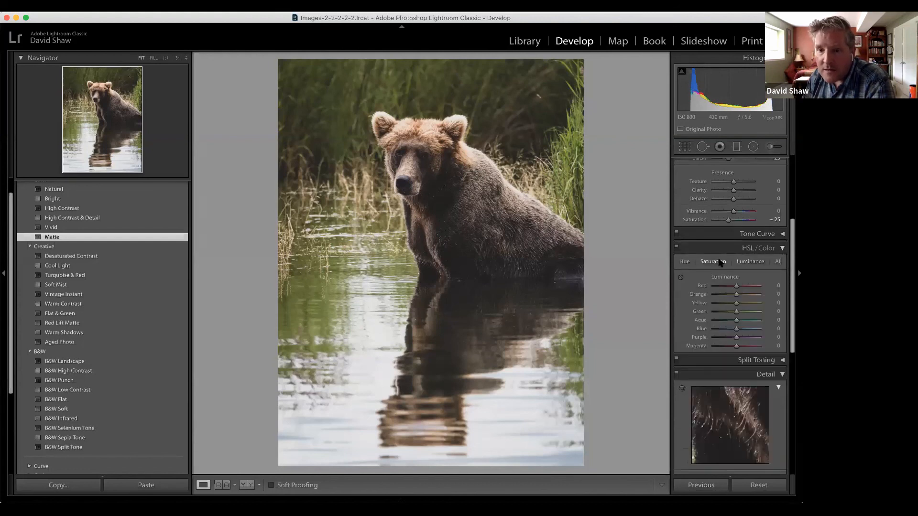
{"action": "left_click", "coordinate": [783, 248]}
{"action": "scroll", "coordinate": [749, 332], "scroll_direction": "down", "scroll_amount": 5}
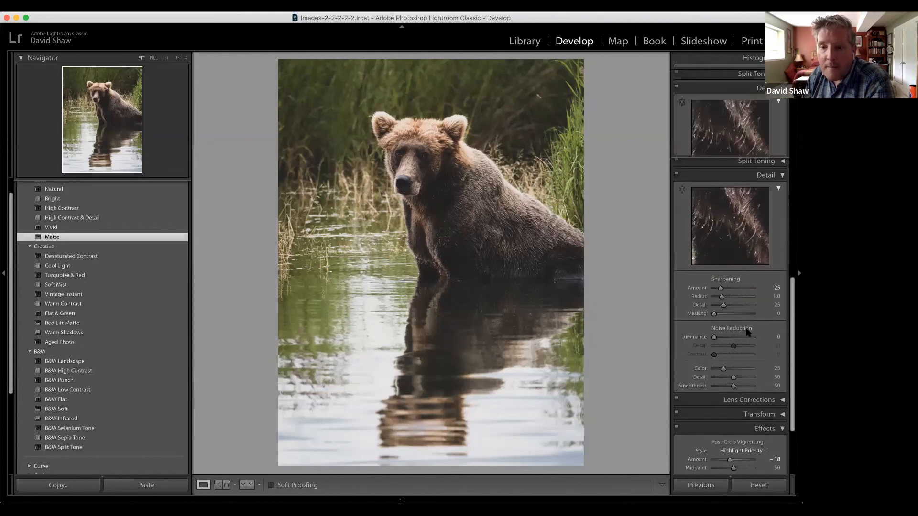
{"action": "scroll", "coordinate": [748, 333], "scroll_direction": "down", "scroll_amount": 3}
{"action": "scroll", "coordinate": [723, 262], "scroll_direction": "up", "scroll_amount": 5}
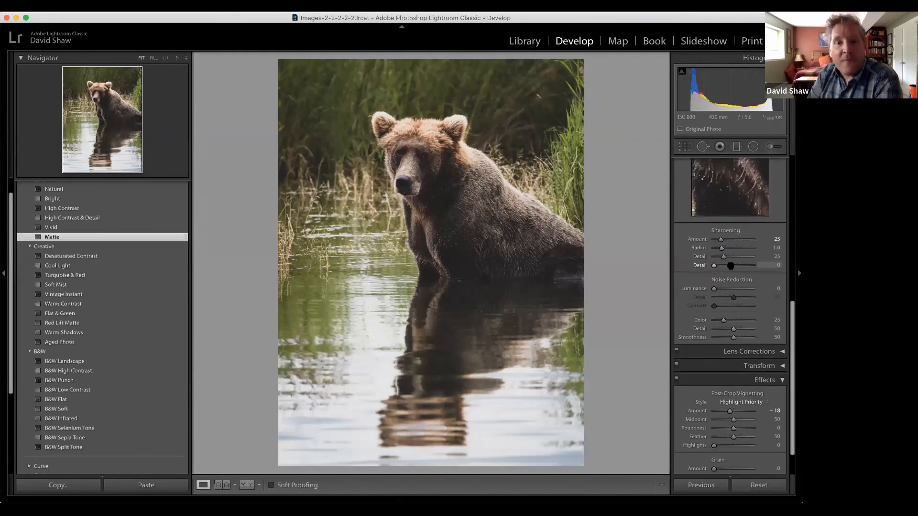
{"action": "scroll", "coordinate": [734, 248], "scroll_direction": "up", "scroll_amount": 4}
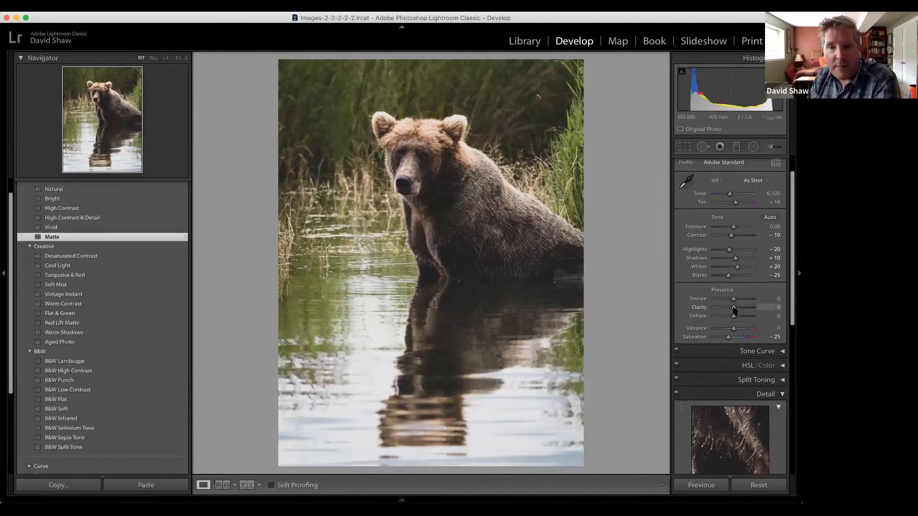
Try clarity at +60 and −80 on the bear photo and reset it to 0.
{"action": "left_click_drag", "start_coordinate": [734, 308], "coordinate": [745, 310]}
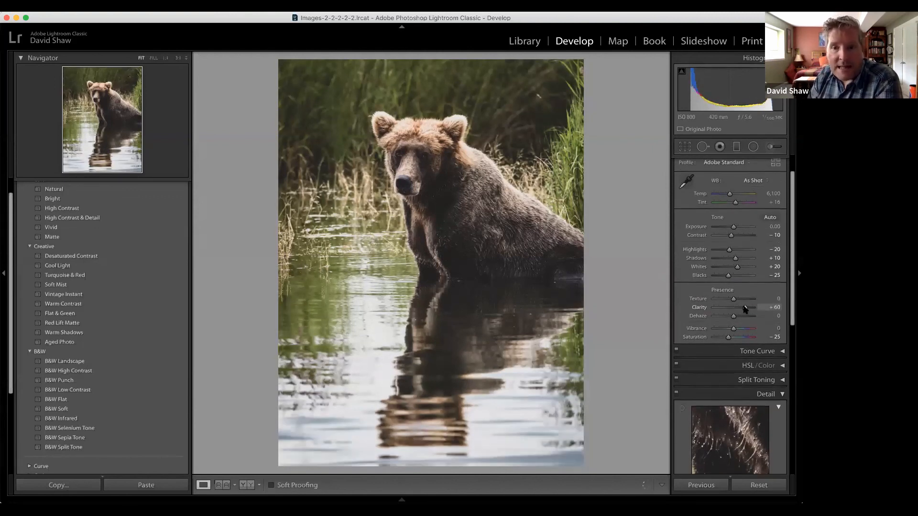
{"action": "left_click_drag", "start_coordinate": [746, 308], "coordinate": [720, 313]}
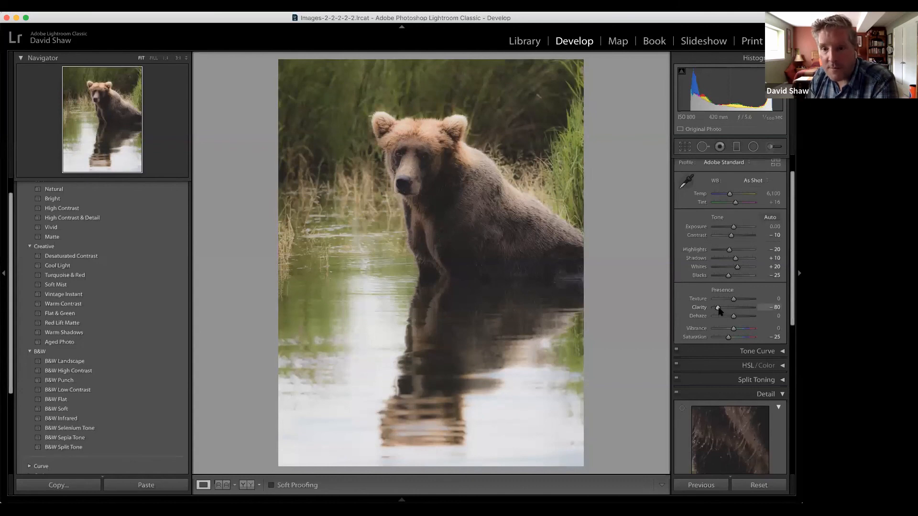
{"action": "left_click_drag", "start_coordinate": [720, 311], "coordinate": [734, 312]}
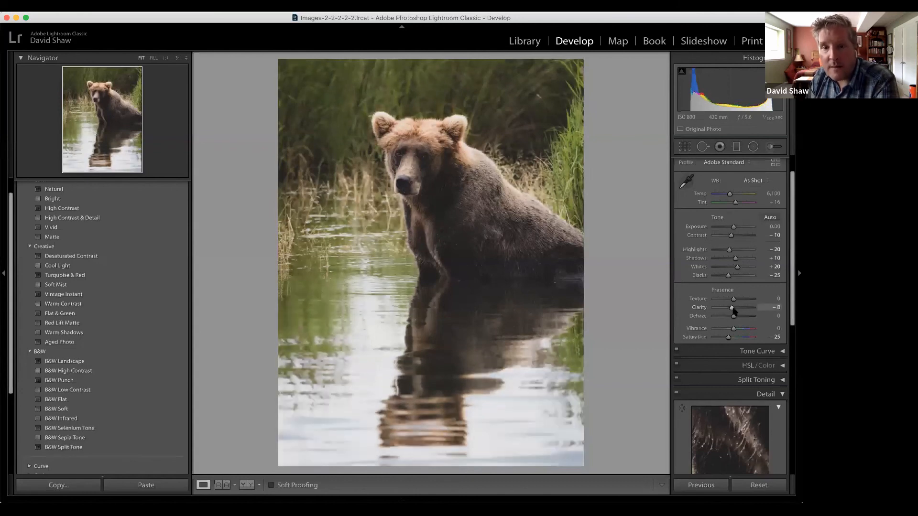
{"action": "double_click", "coordinate": [733, 308]}
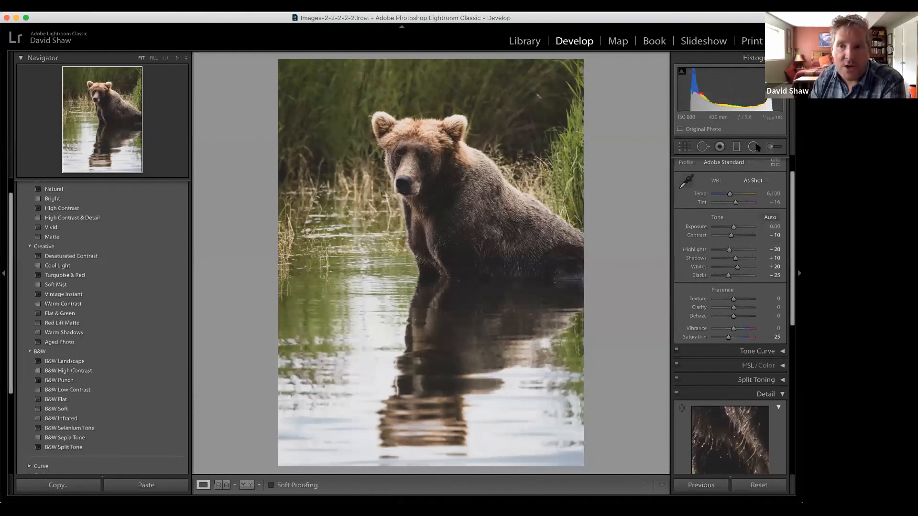
Start a new adjustment brush mask and paint over the bear's shadowed face, neck and chest.
{"action": "left_click", "coordinate": [769, 147]}
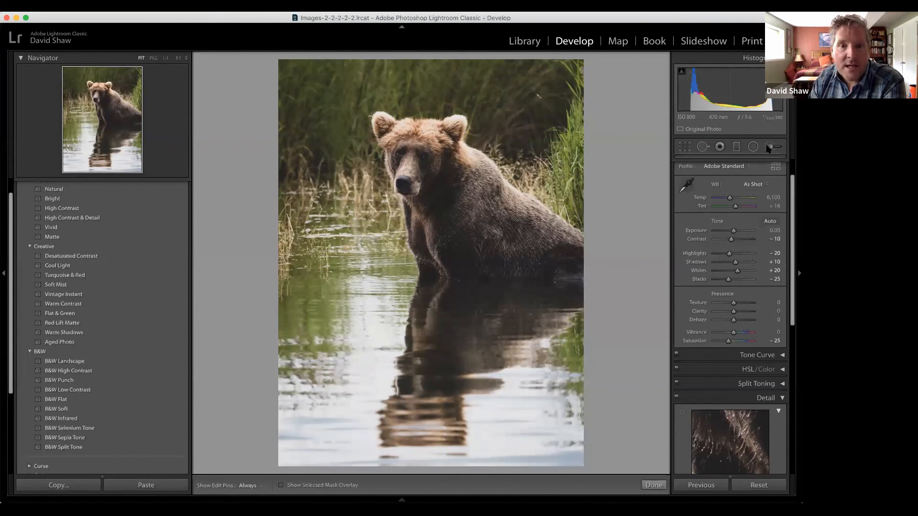
{"action": "left_click", "coordinate": [425, 156]}
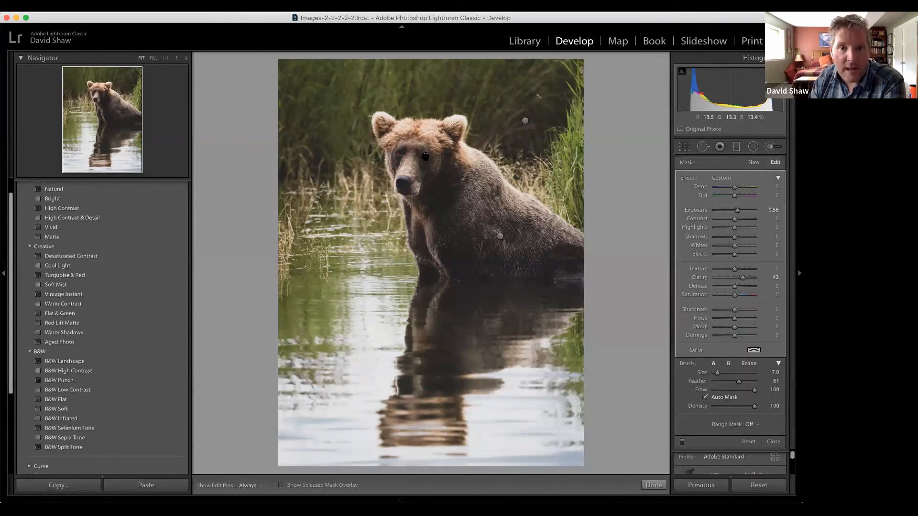
{"action": "left_click", "coordinate": [753, 162]}
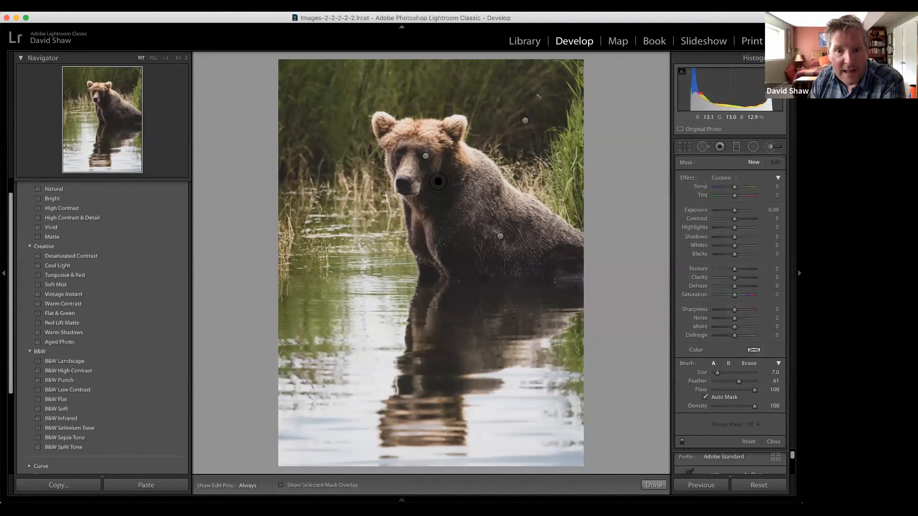
{"action": "key", "text": "h"}
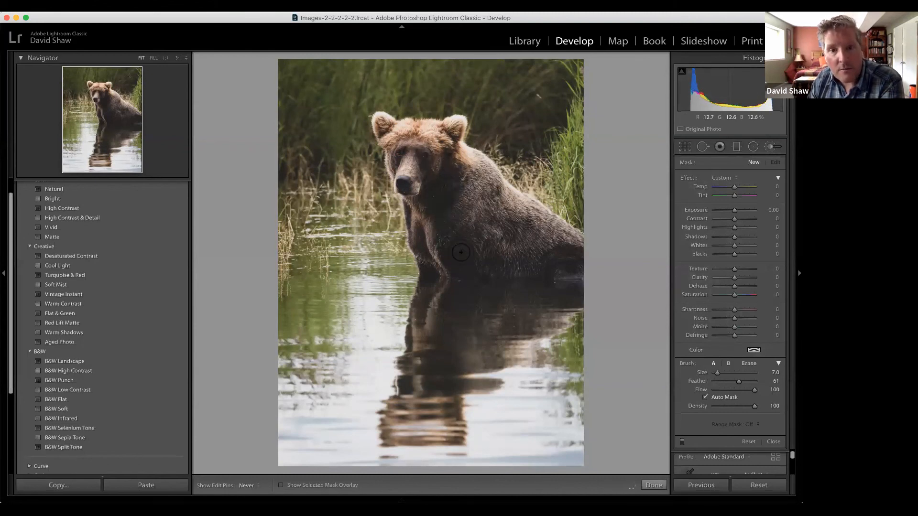
{"action": "key", "text": "h"}
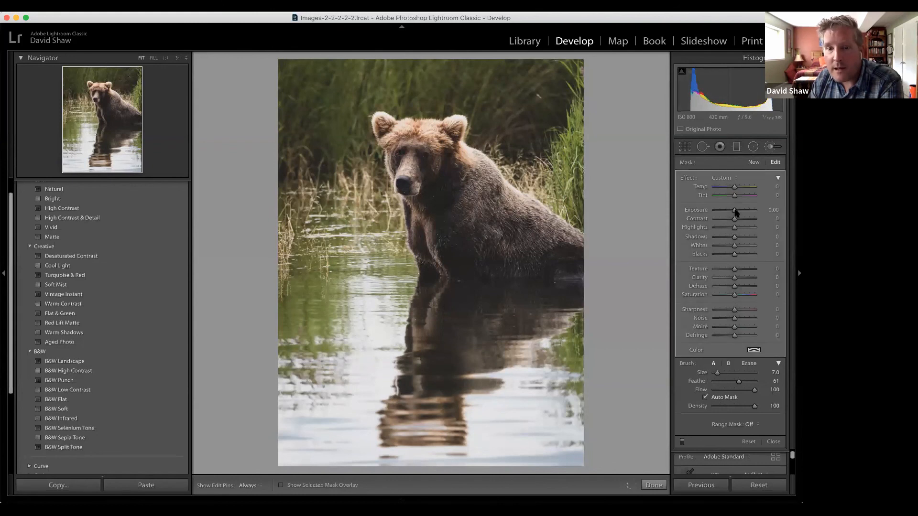
Raise the brushed area's exposure to 1.12 and close the adjustment brush.
{"action": "left_click_drag", "start_coordinate": [736, 213], "coordinate": [740, 214]}
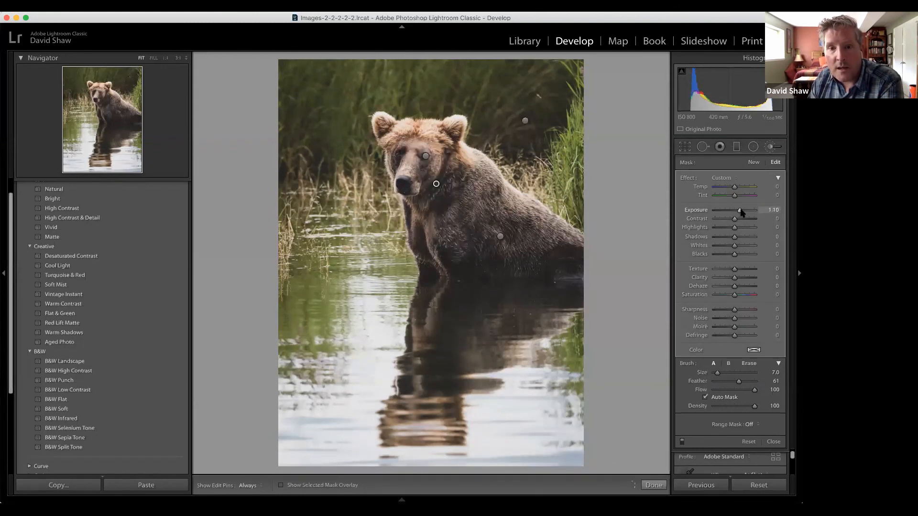
{"action": "left_click_drag", "start_coordinate": [741, 211], "coordinate": [741, 212]}
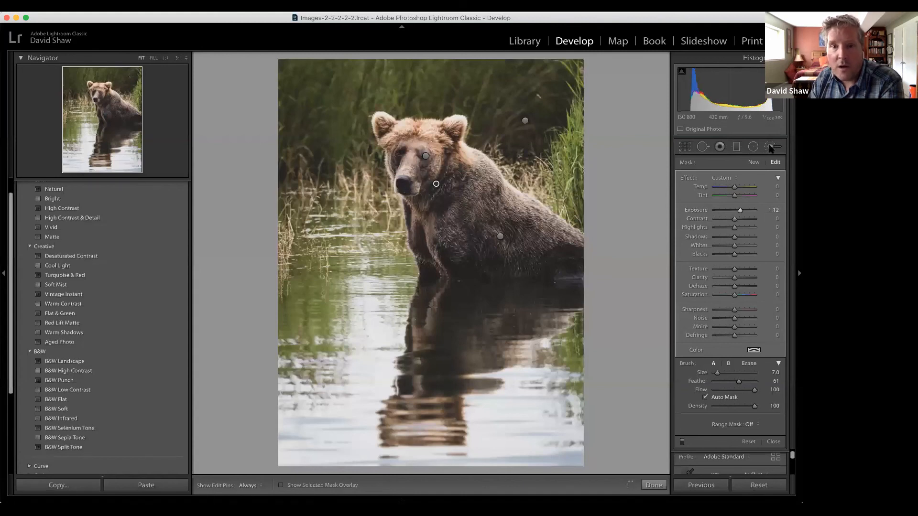
{"action": "left_click", "coordinate": [771, 148]}
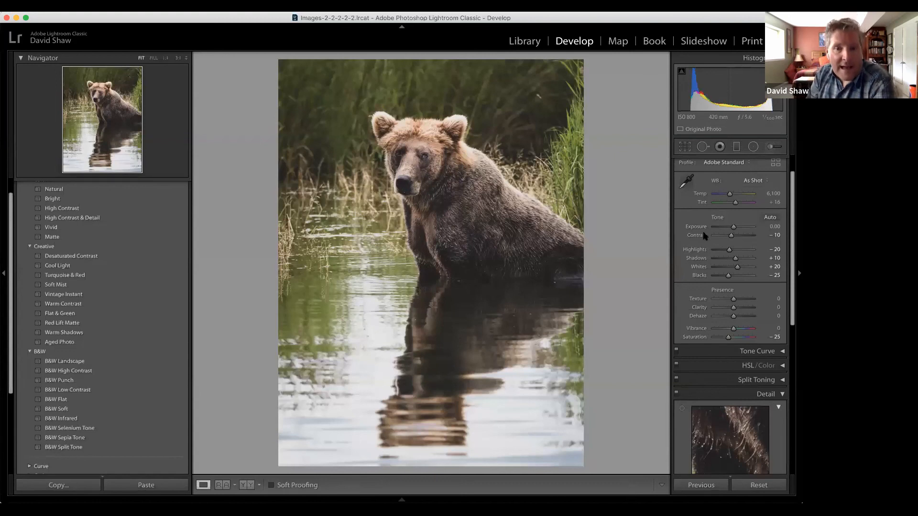
Narrow the preset list, look through its groups and preview the B&W Punch preset on the bear photo.
{"action": "scroll", "coordinate": [88, 314], "scroll_direction": "up", "scroll_amount": 1}
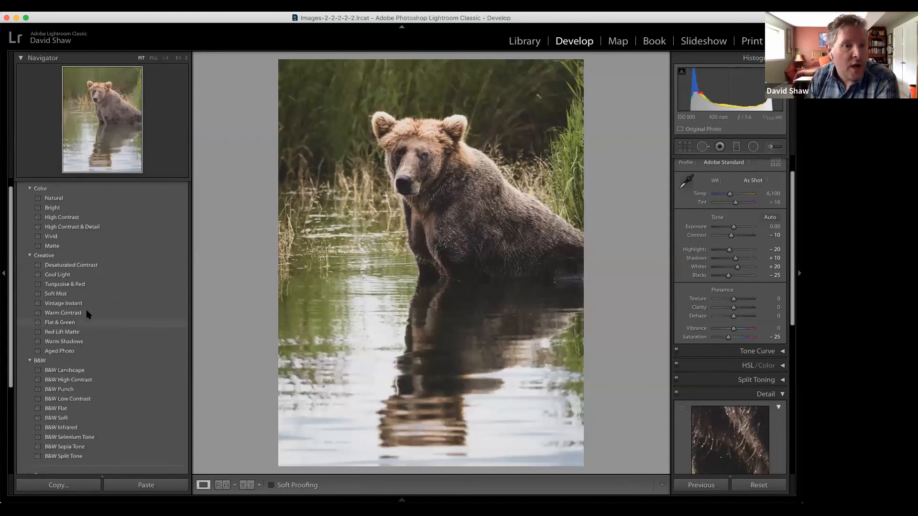
{"action": "scroll", "coordinate": [88, 314], "scroll_direction": "up", "scroll_amount": 1}
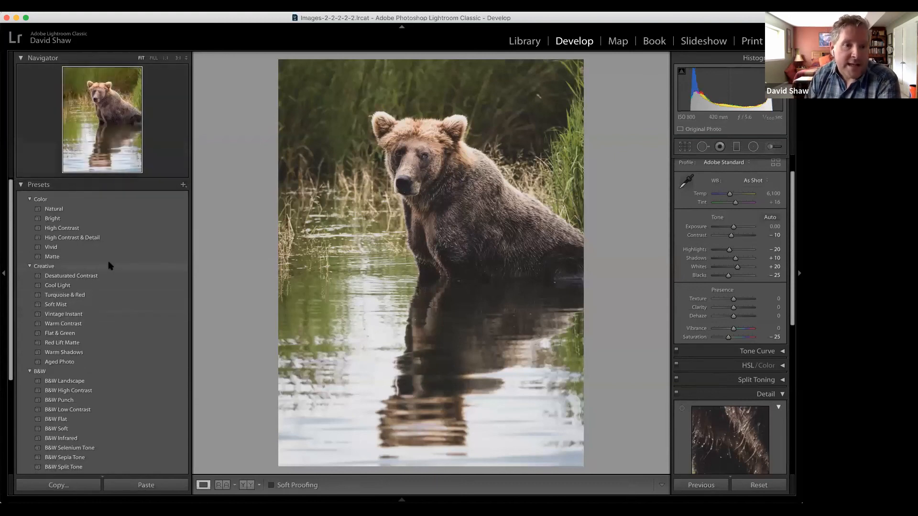
{"action": "left_click_drag", "start_coordinate": [191, 199], "coordinate": [127, 211]}
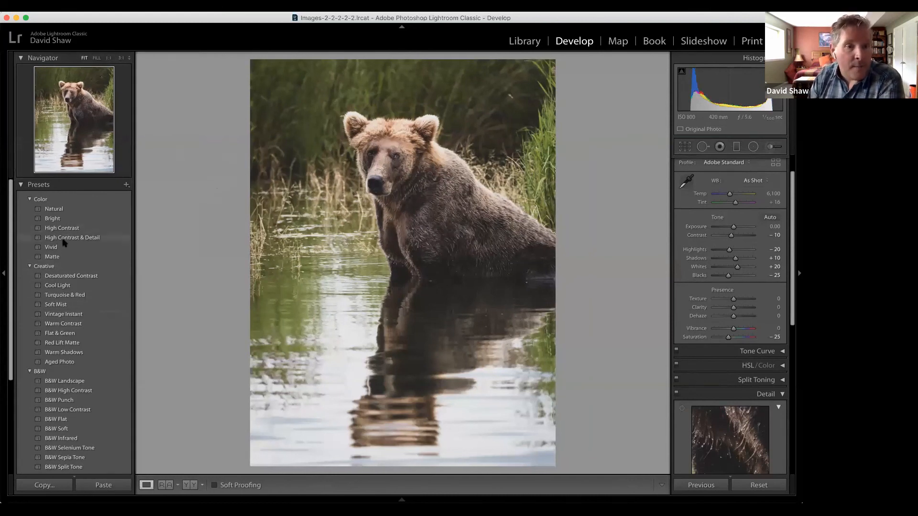
{"action": "scroll", "coordinate": [64, 264], "scroll_direction": "down", "scroll_amount": 6}
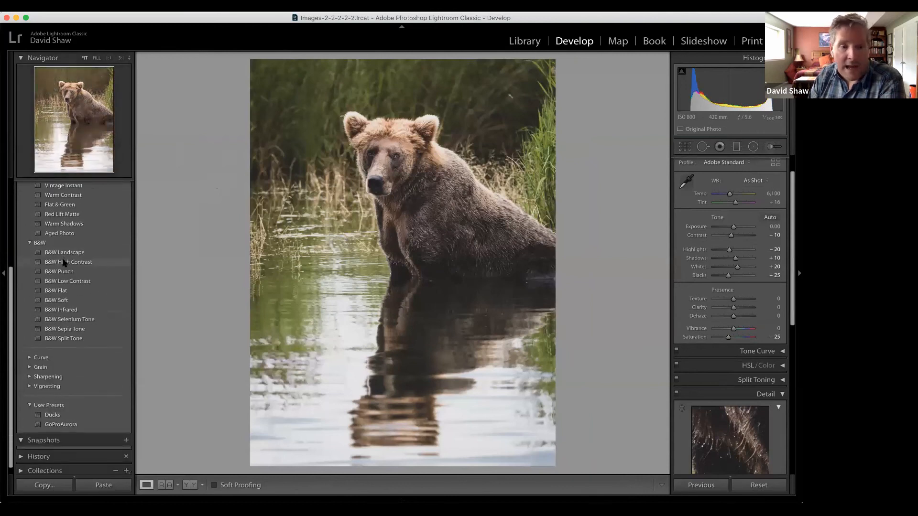
{"action": "left_click", "coordinate": [68, 264]}
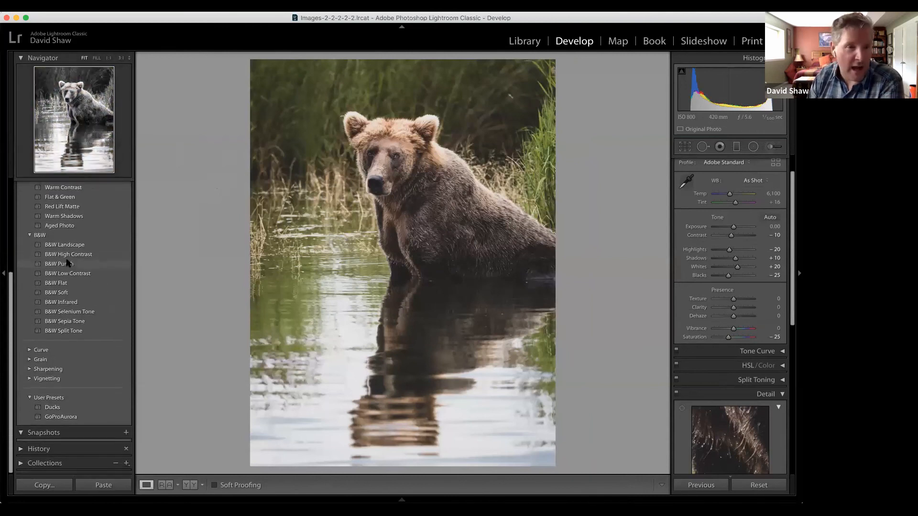